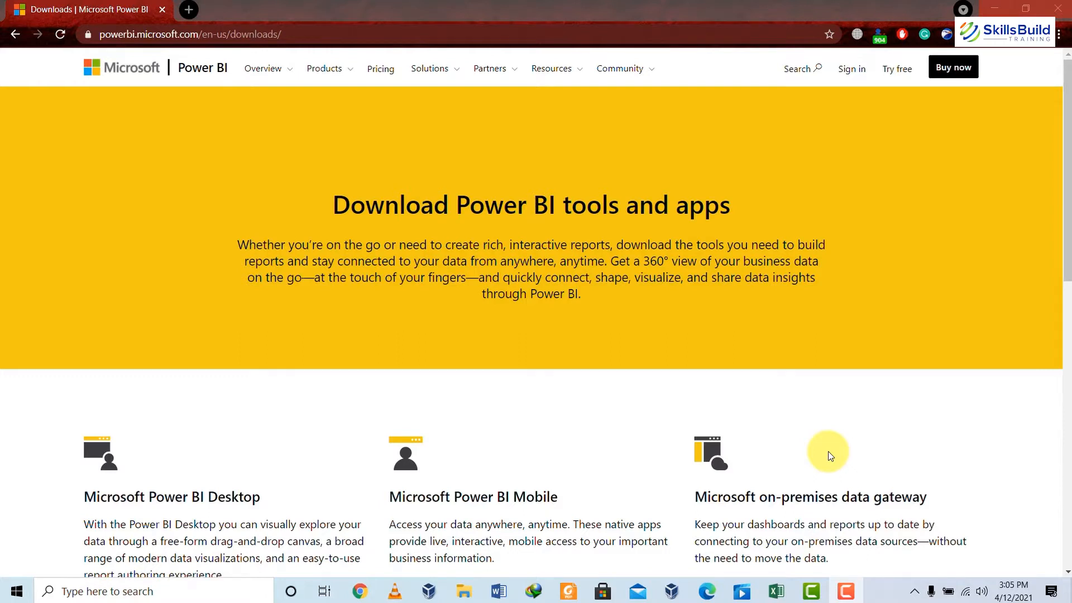
Look through the products and download options on the Power BI downloads page.
scroll(814, 431, down, 5)
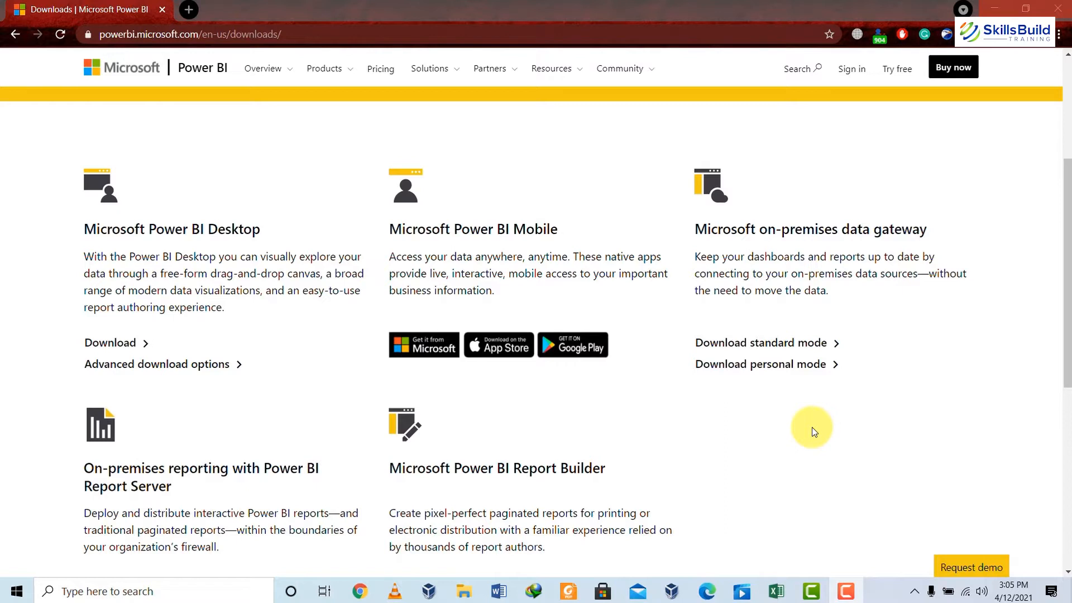
scroll(813, 429, down, 2)
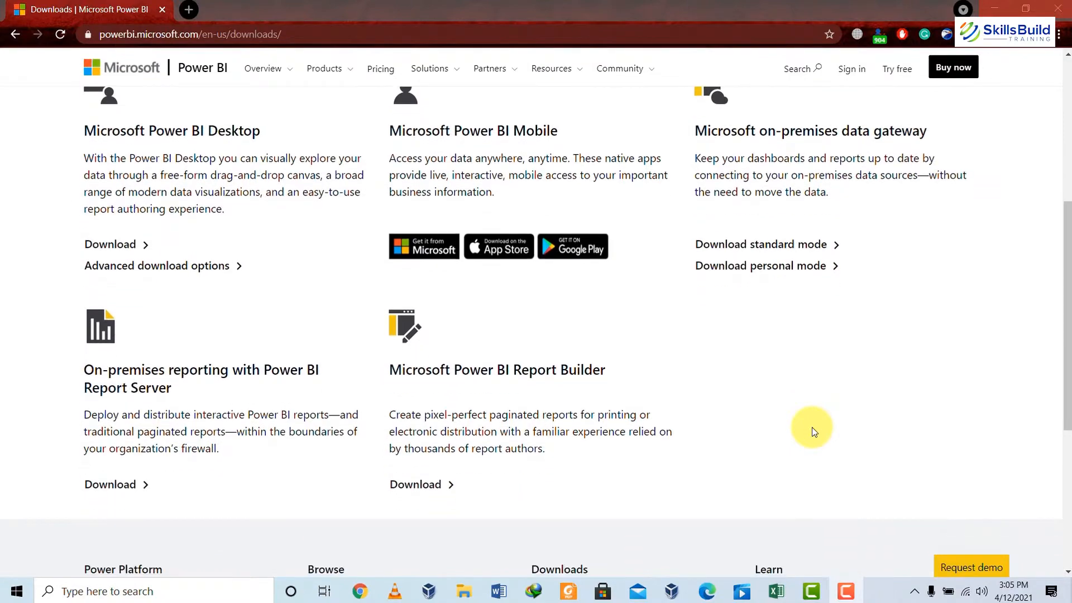
scroll(813, 430, down, 1)
scroll(812, 430, down, 1)
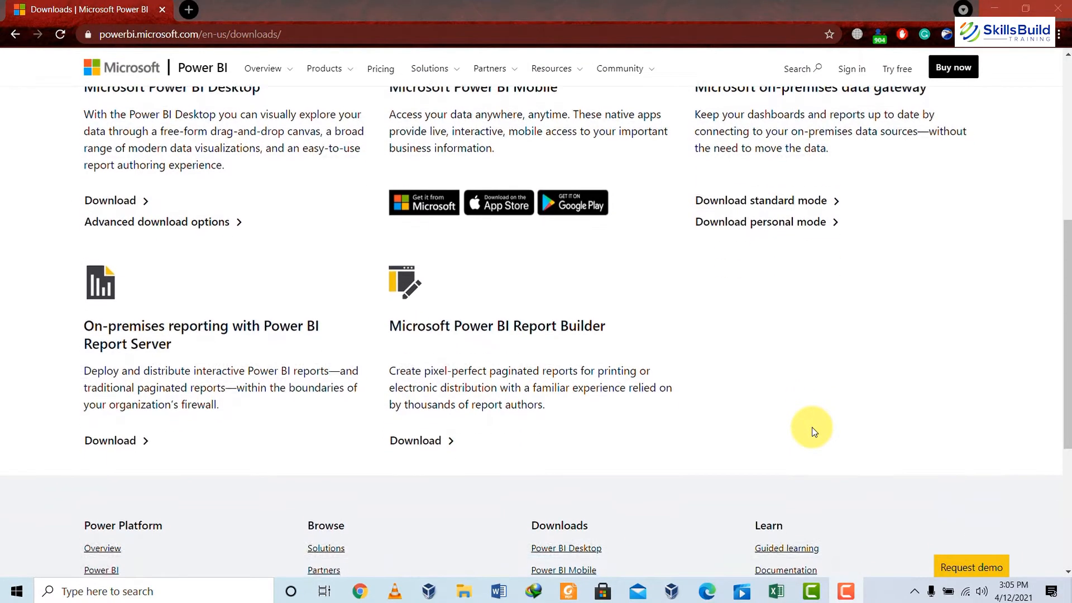
scroll(812, 430, down, 2)
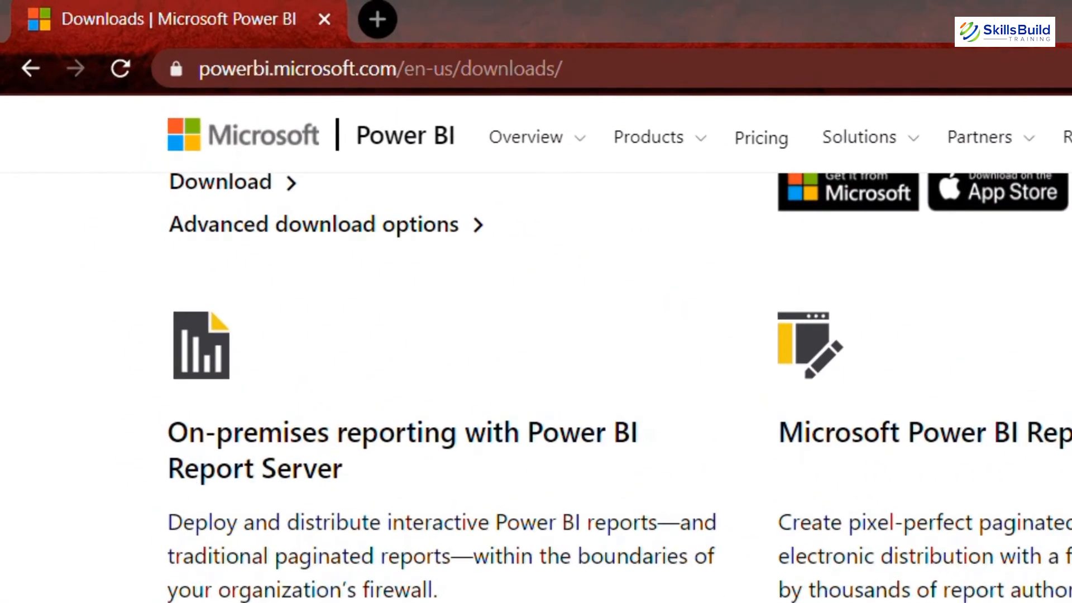
Search the web for "power bi download" and open the Microsoft Power BI Downloads result.
key(ctrl+l)
text(po)
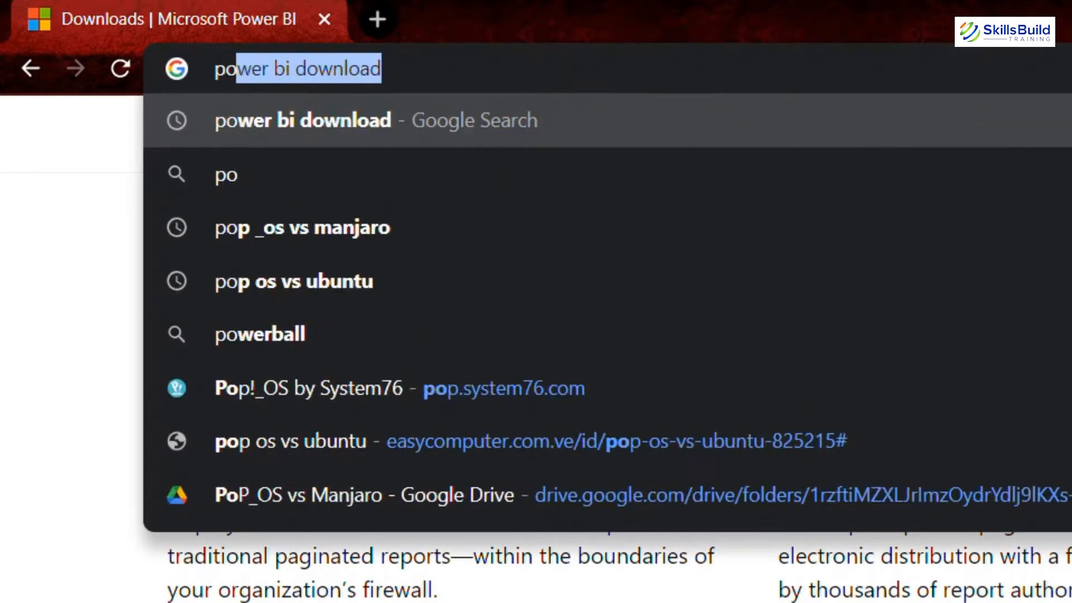
text(wer bi)
key(Right)
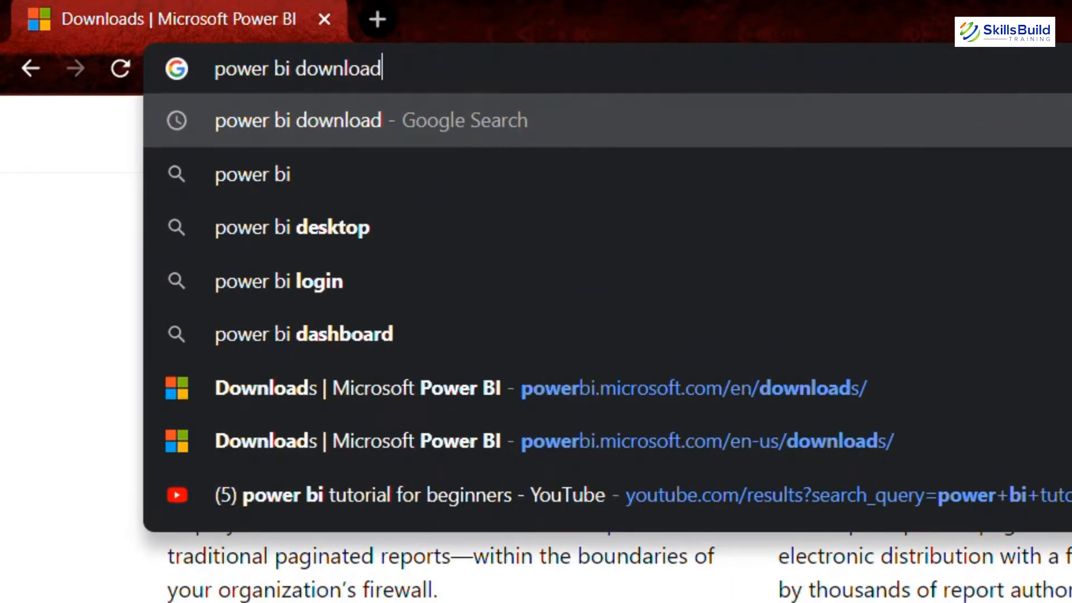
key(Return)
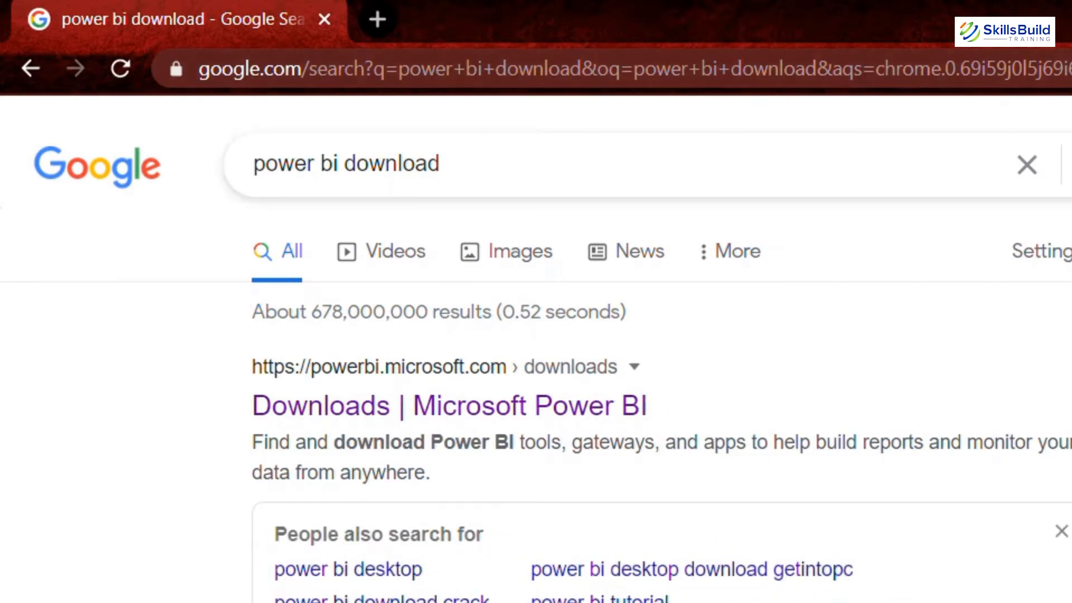
click(495, 407)
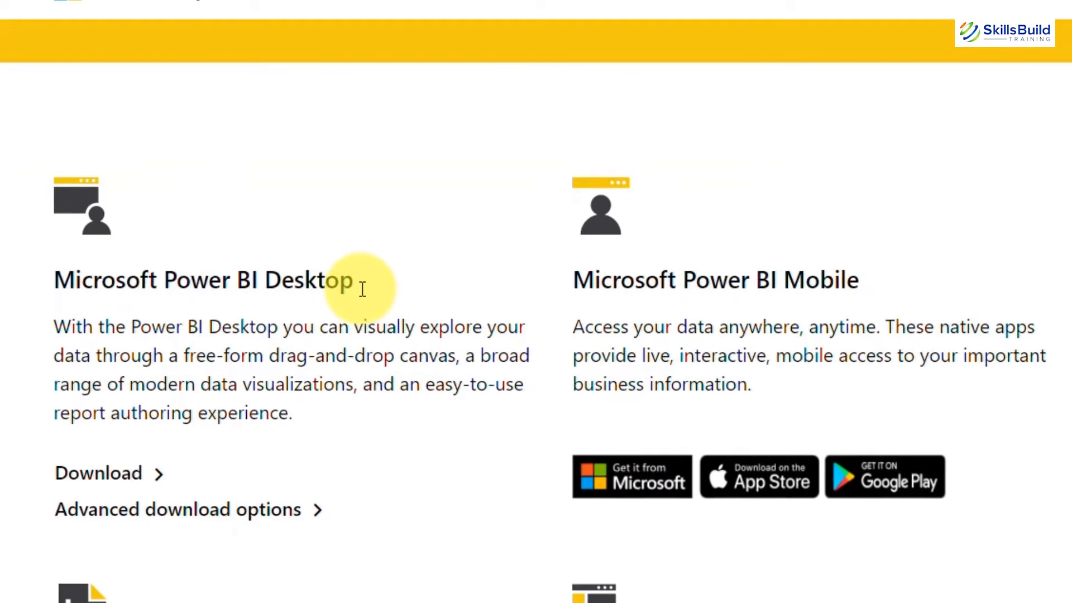
Start the Microsoft Power BI Desktop download and allow its link to open in Microsoft Store.
drag(871, 285, 736, 284)
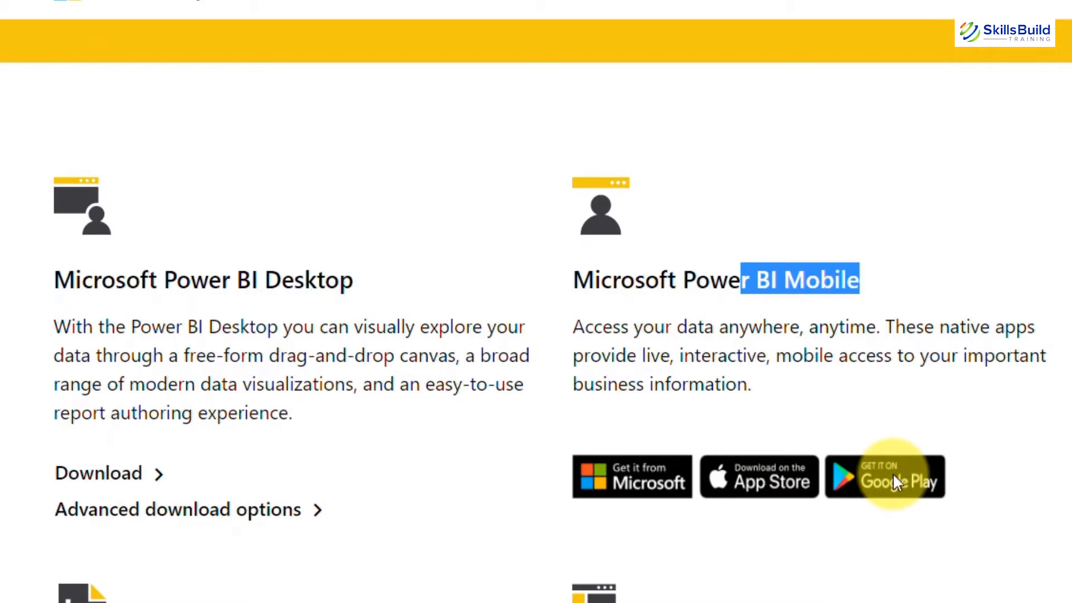
click(136, 483)
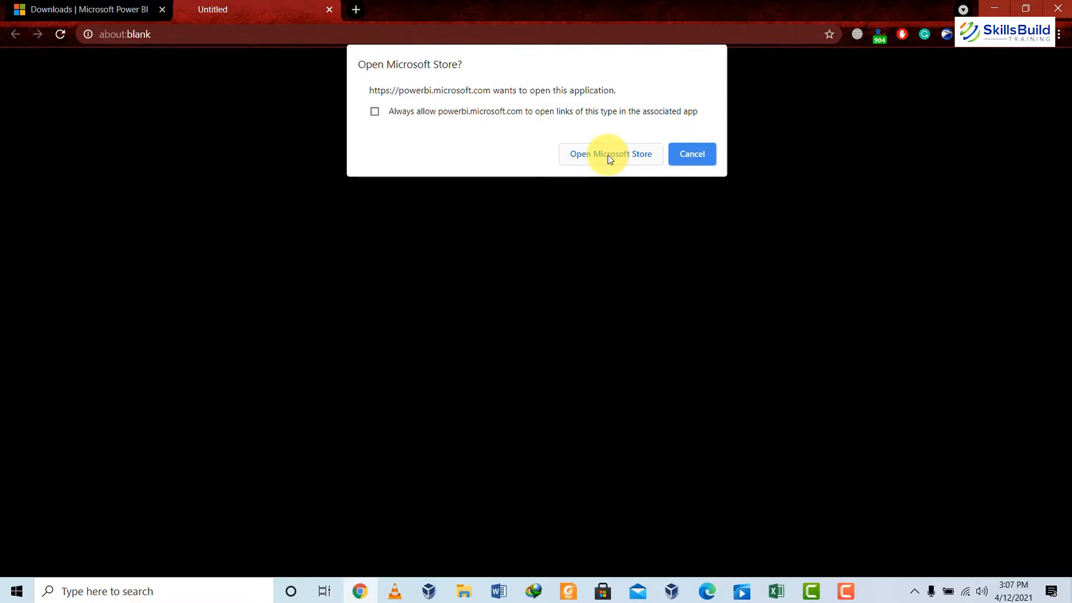
click(610, 158)
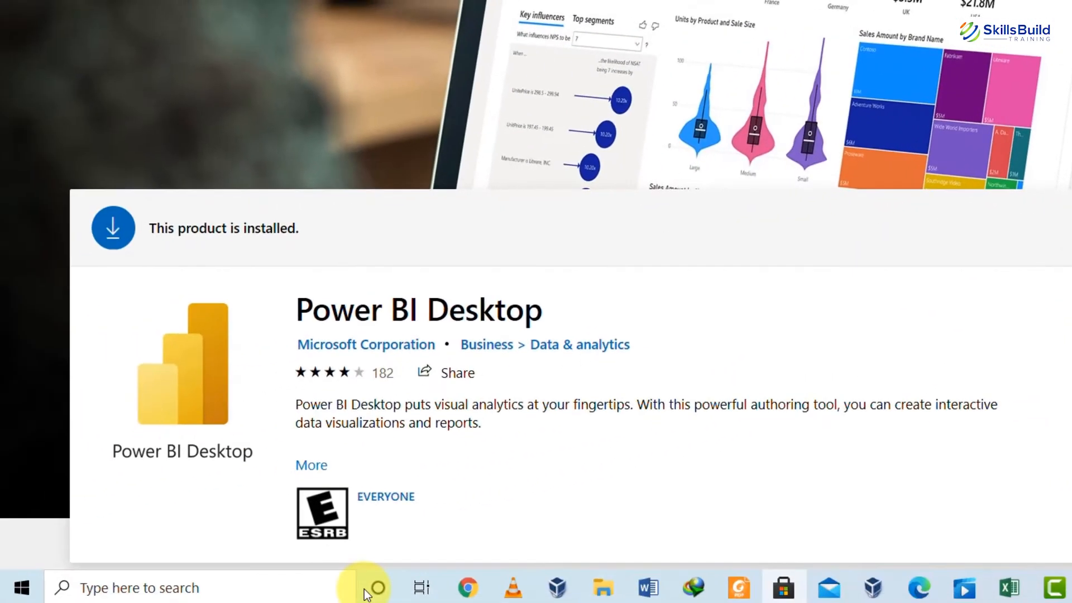
Find and launch Power BI Desktop from the Windows search, and dismiss its start screen.
click(286, 589)
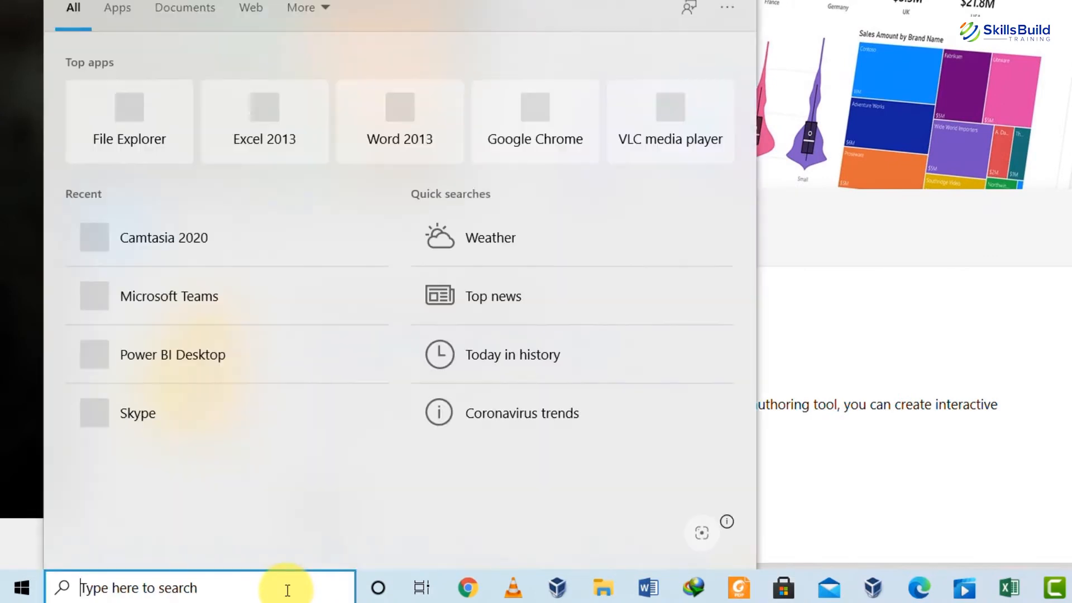
text(power bi)
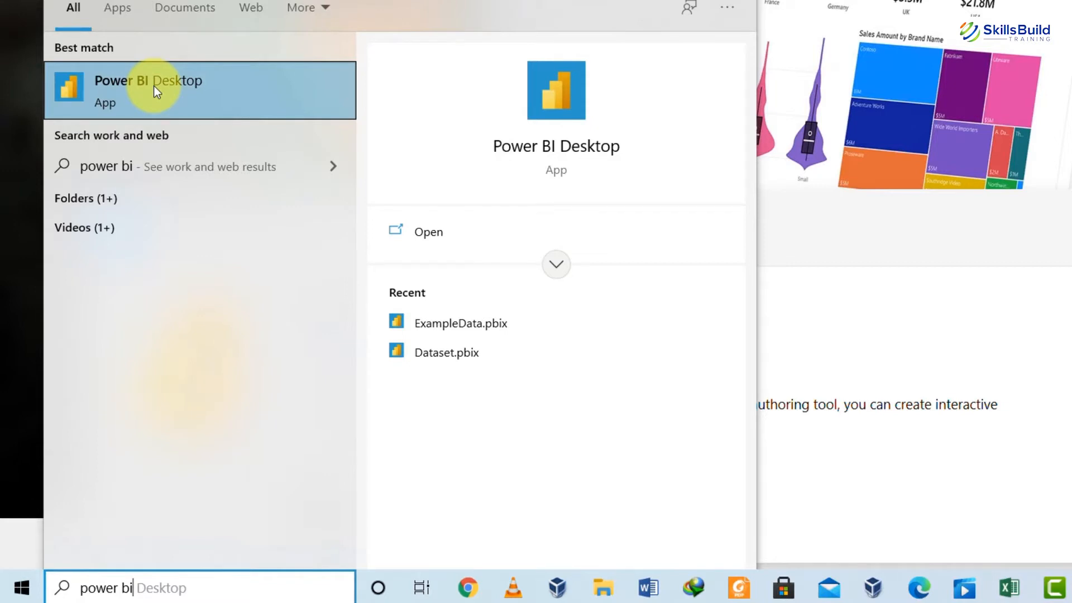
click(112, 89)
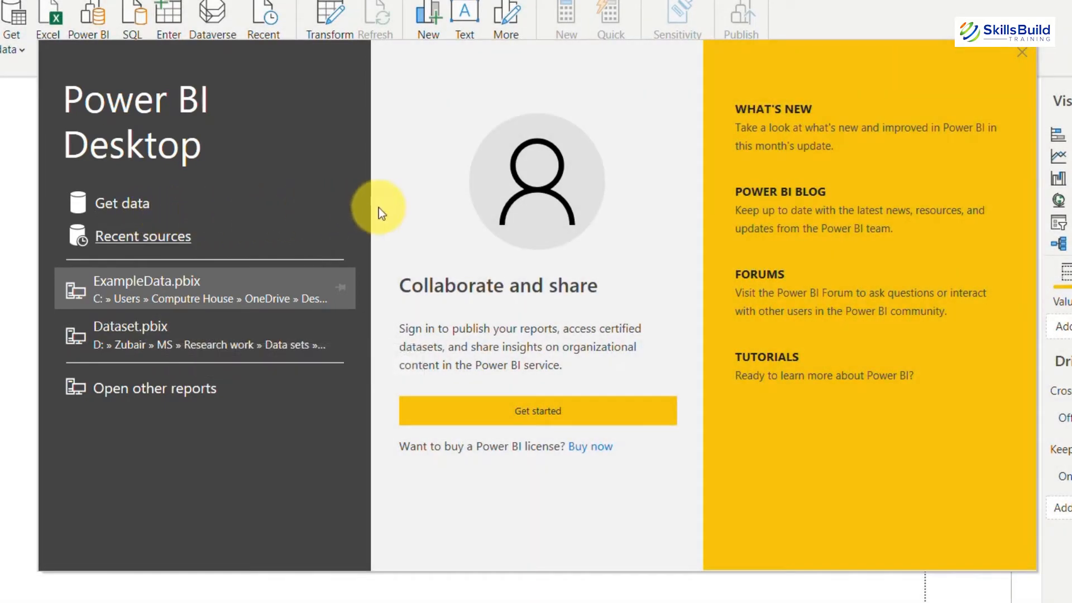
click(1021, 52)
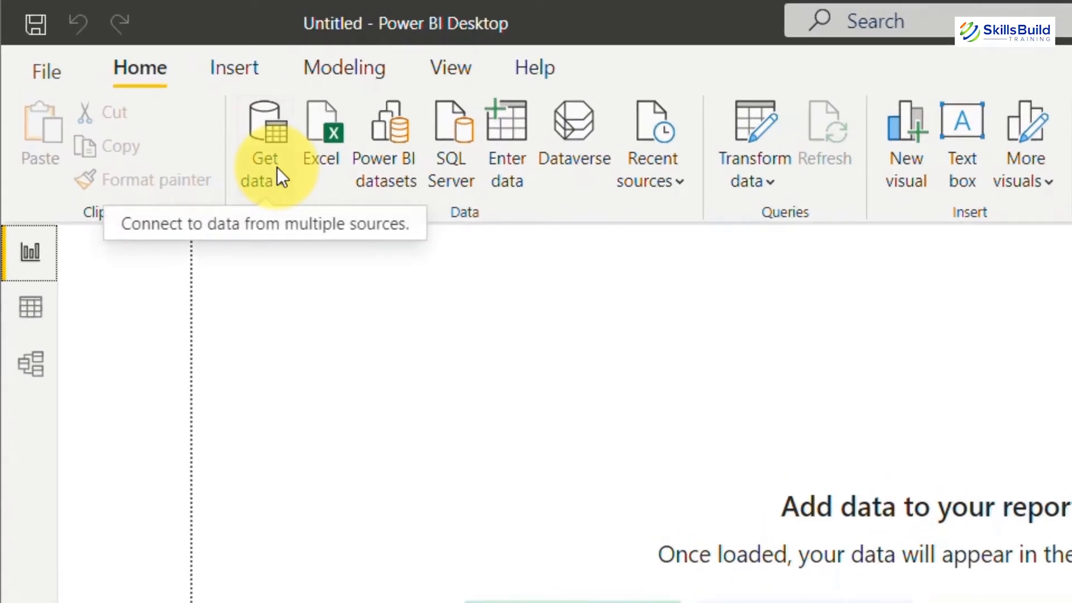
Open the complete list of data sources beyond the common ones for importing data.
click(277, 166)
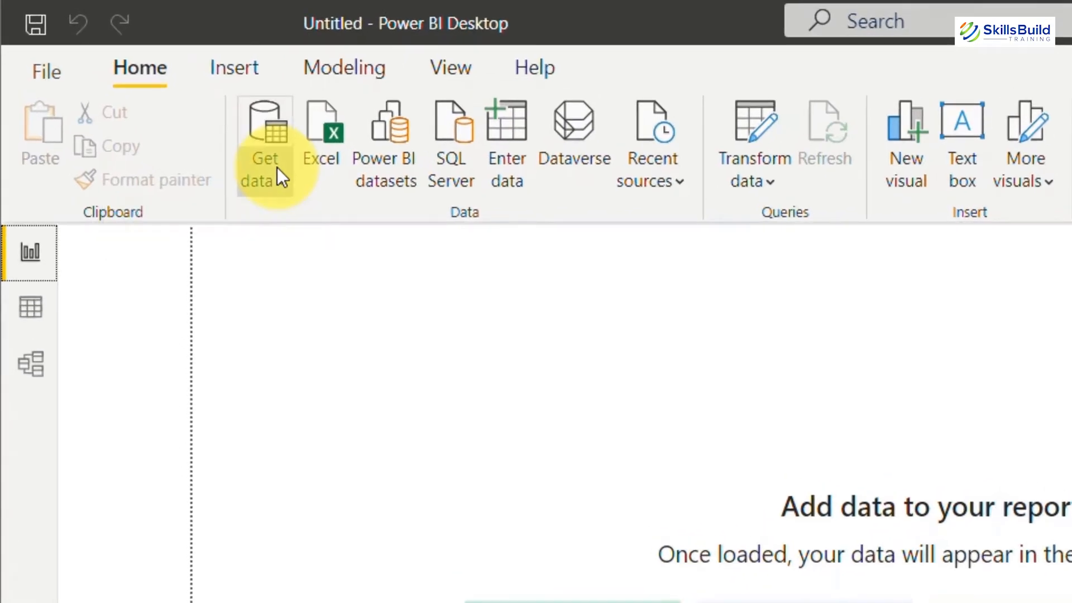
key(Down)
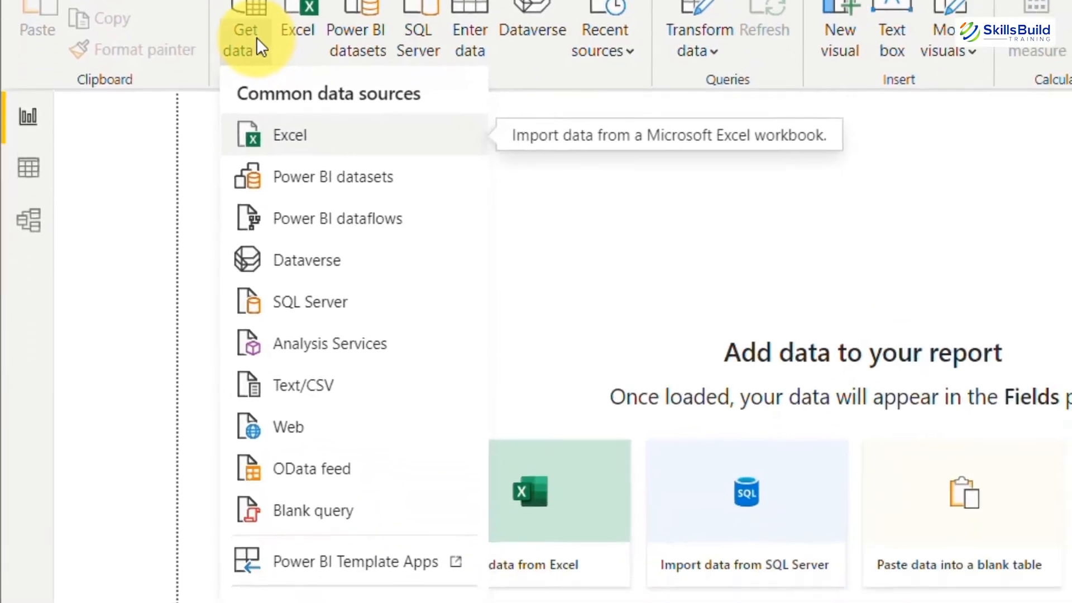
key(Down)
key(Down)
key(Down)
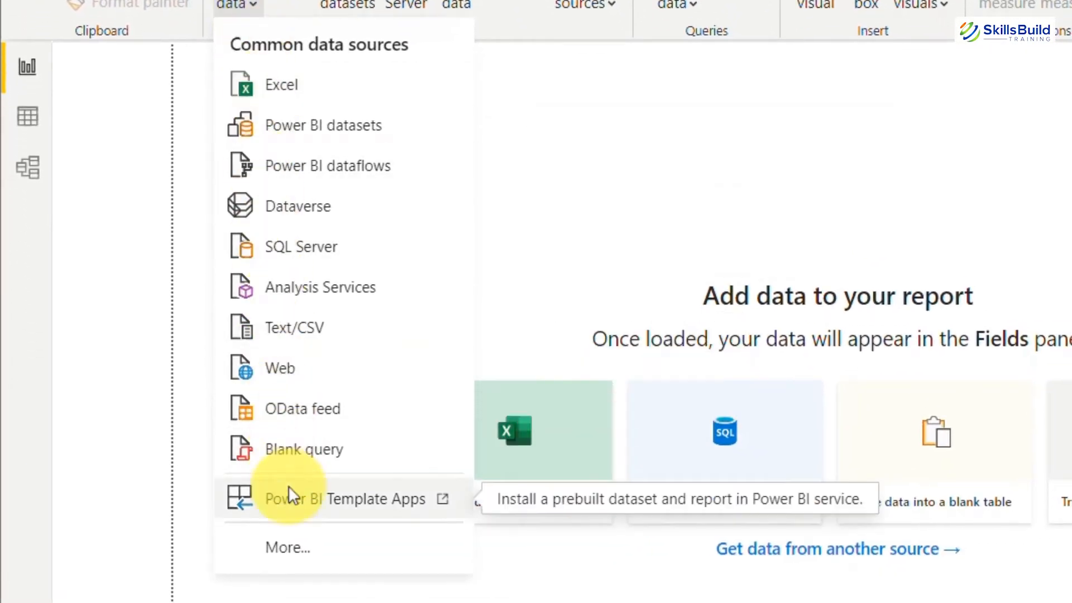
click(291, 545)
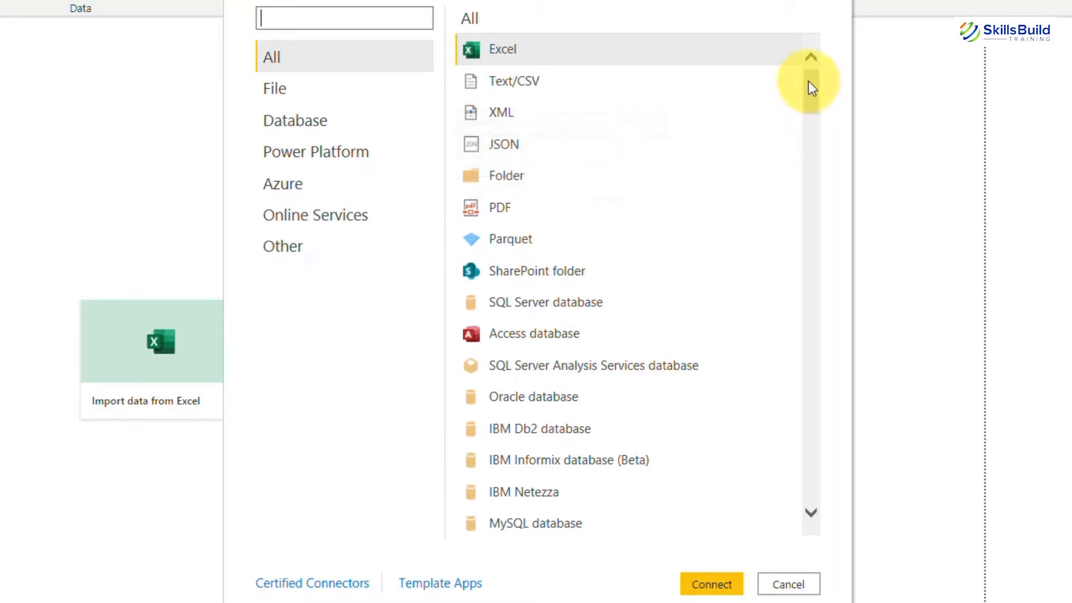
Browse the full range of available data connectors and return to the start of the list.
drag(808, 81, 807, 96)
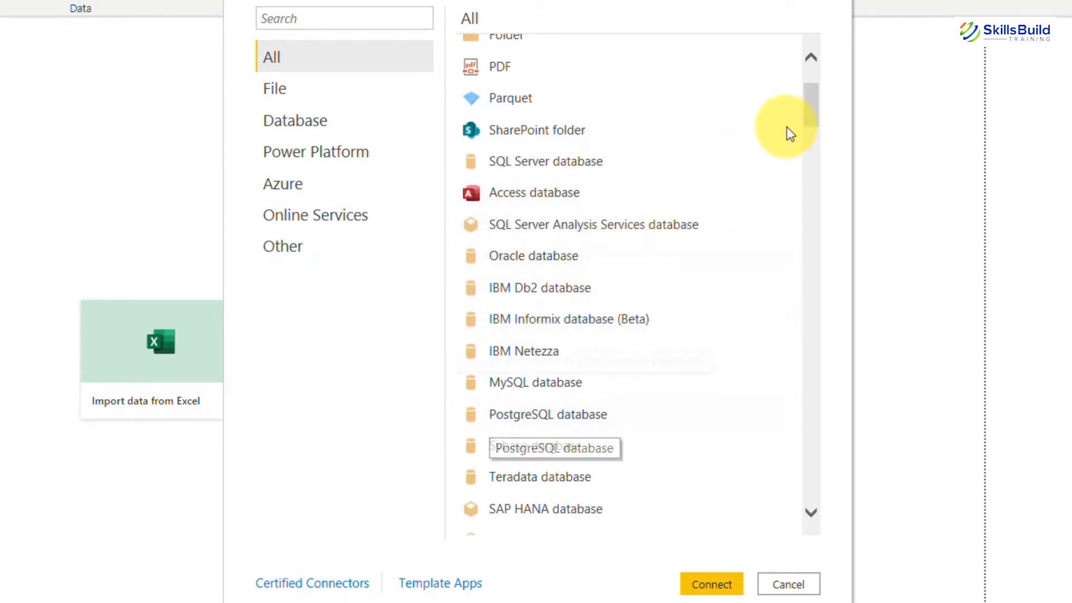
drag(811, 116, 817, 234)
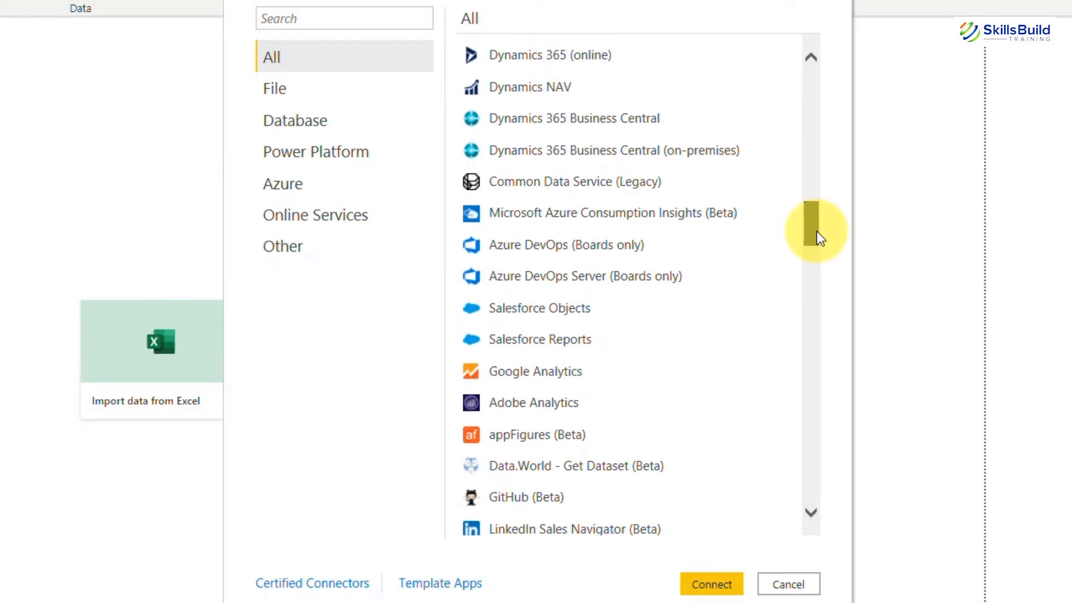
scroll(816, 231, down, 6)
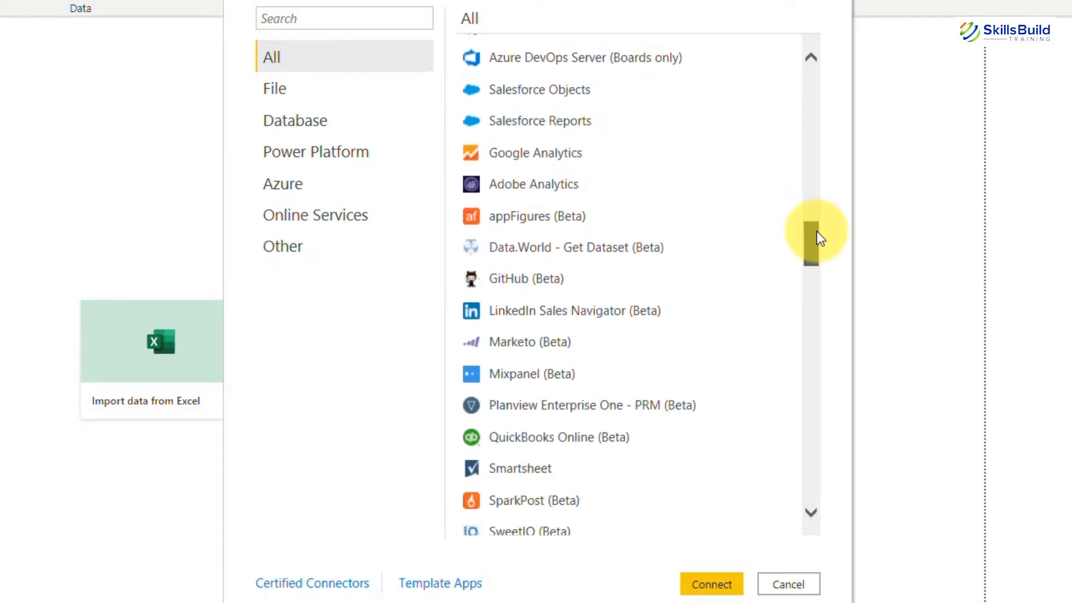
drag(816, 231, 808, 419)
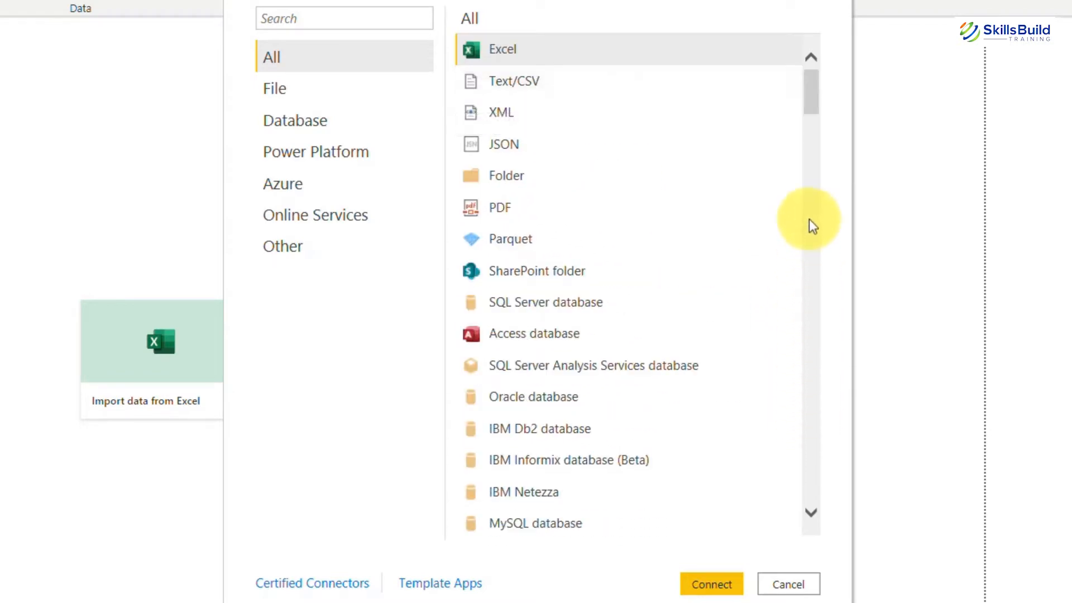
drag(812, 95, 817, 293)
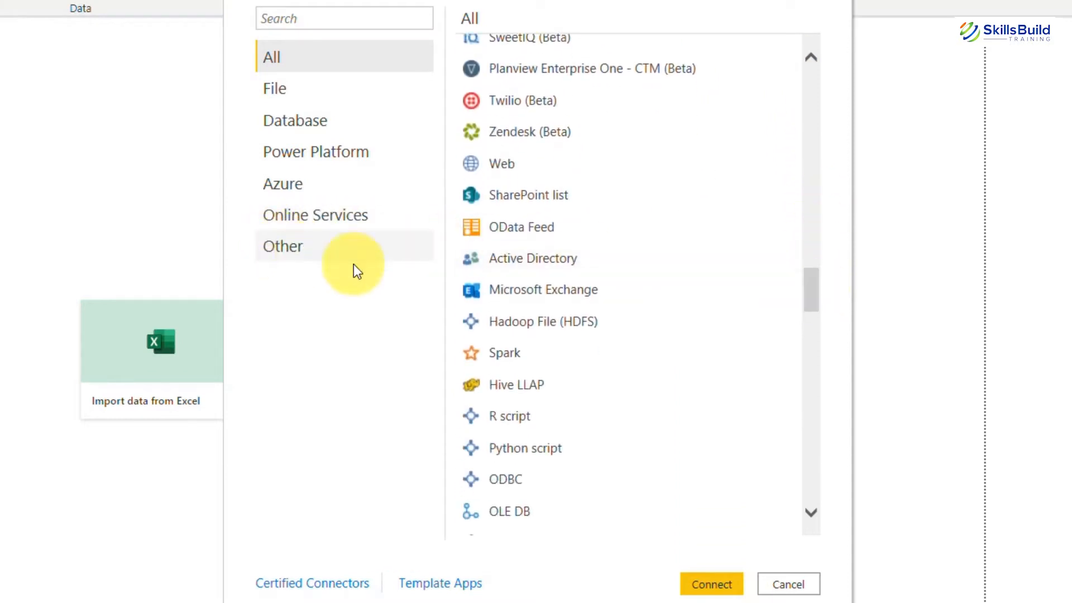
drag(811, 290, 813, 79)
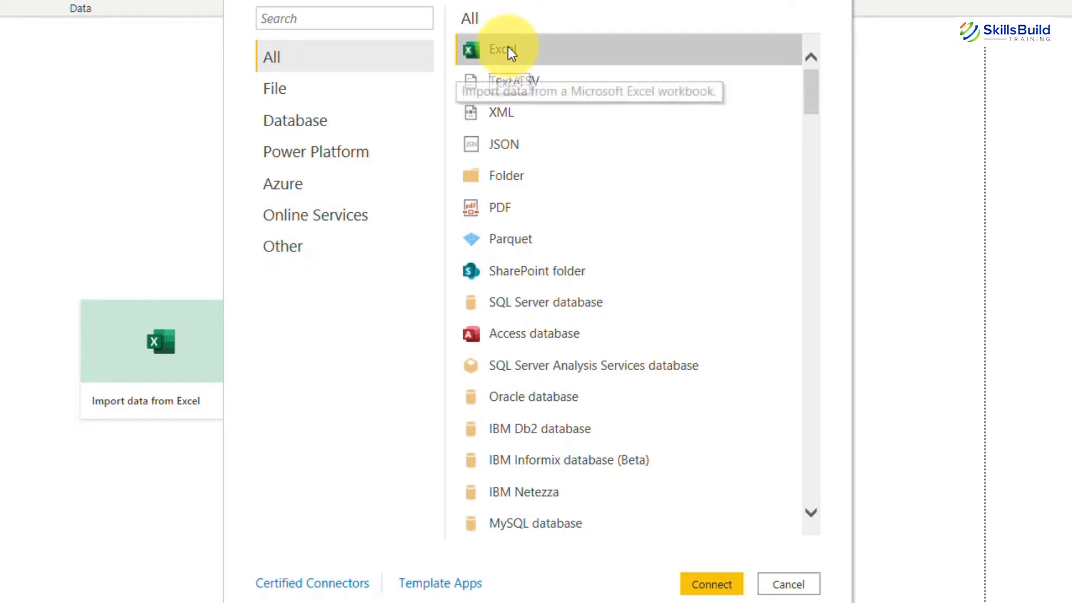
Connect to the Excel workbook WorkDatabase.xlsx and expand it to list its tables and sheets.
click(711, 586)
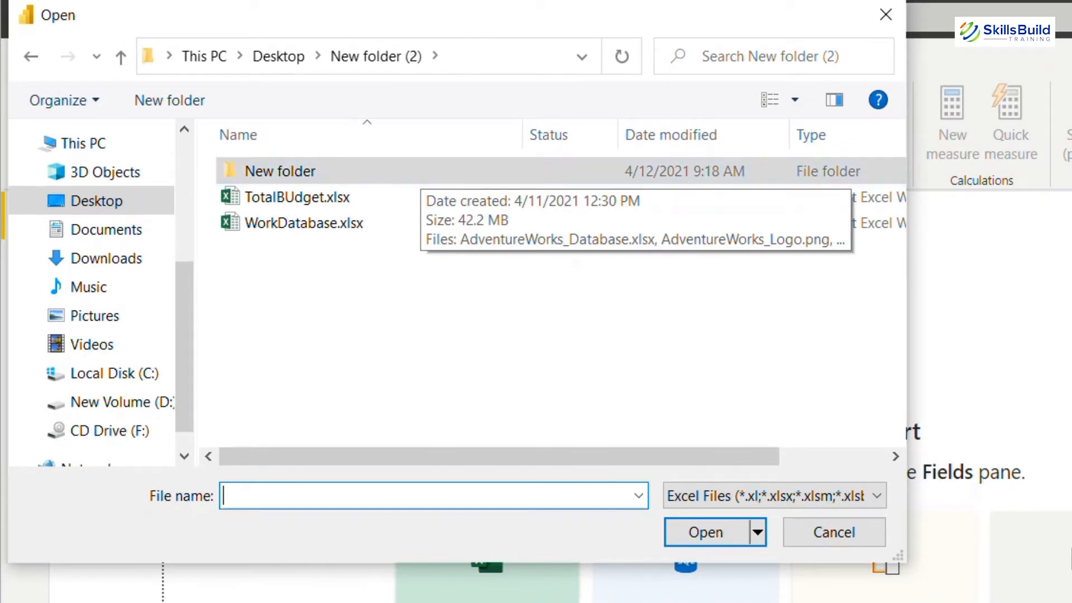
double_click(304, 222)
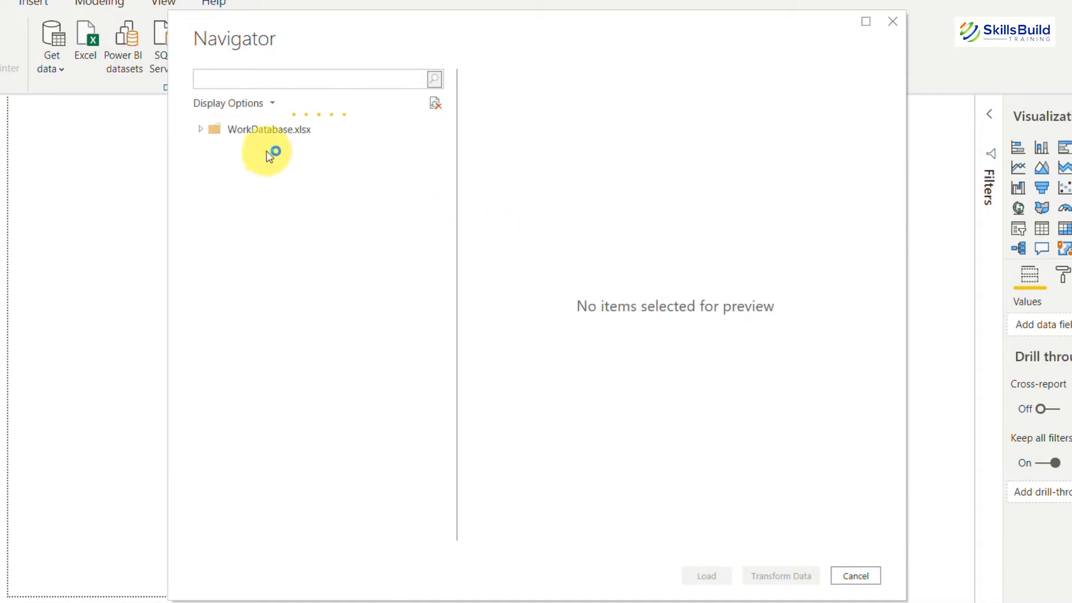
click(201, 130)
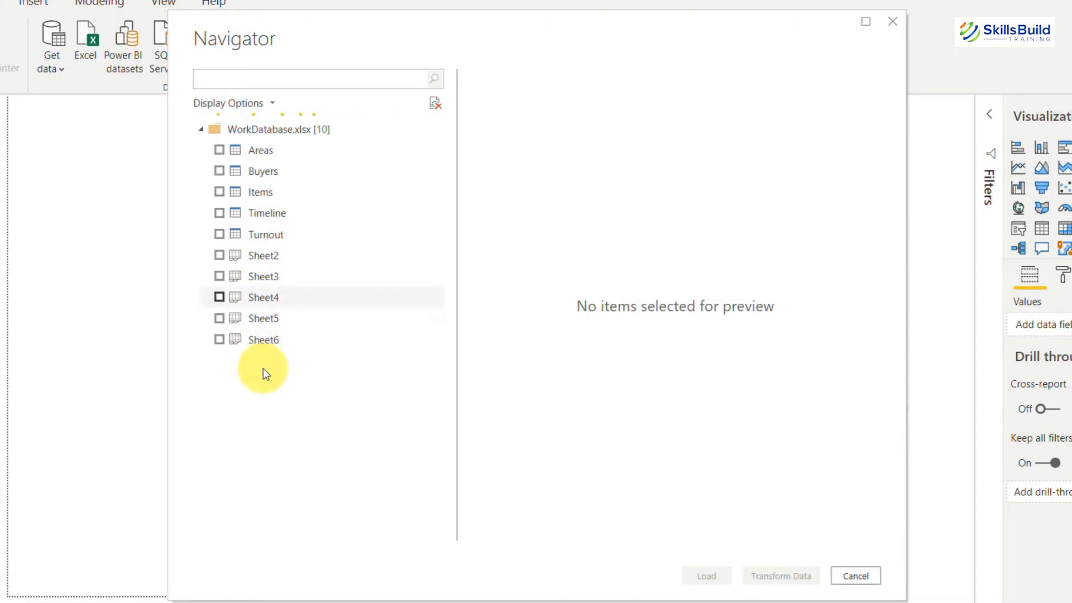
Select the Areas, Buyers, Items, Timeline and Turnout tables of the workbook and load them into the report.
click(219, 151)
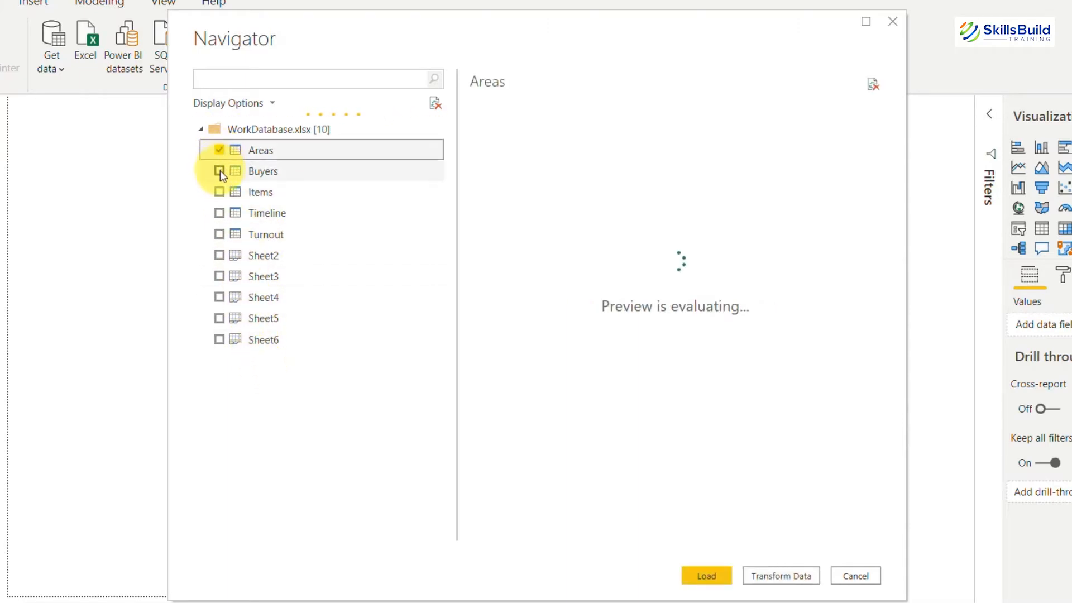
click(219, 170)
click(219, 191)
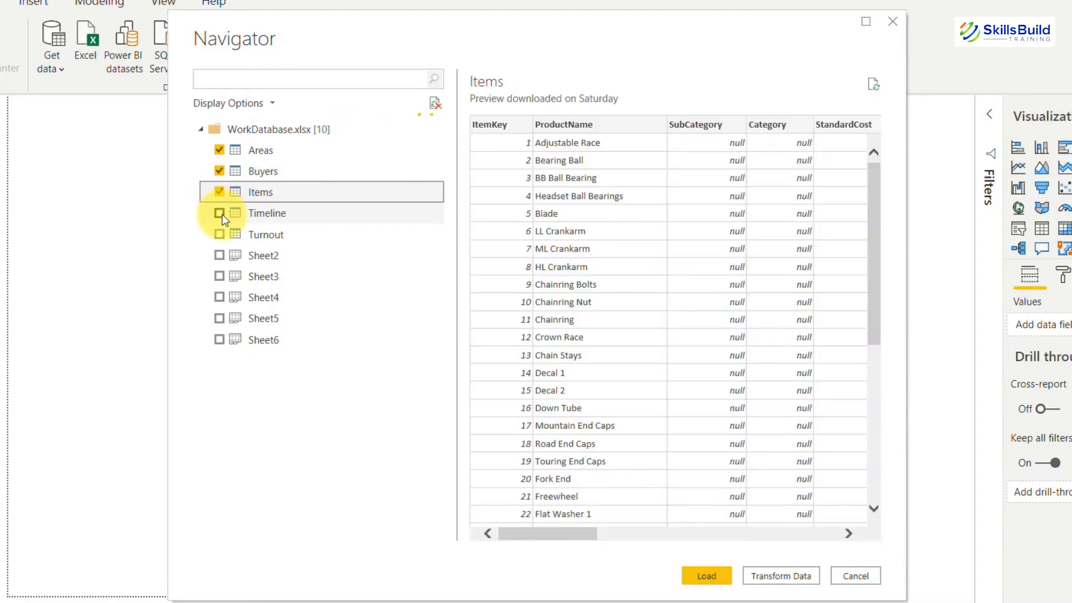
click(219, 212)
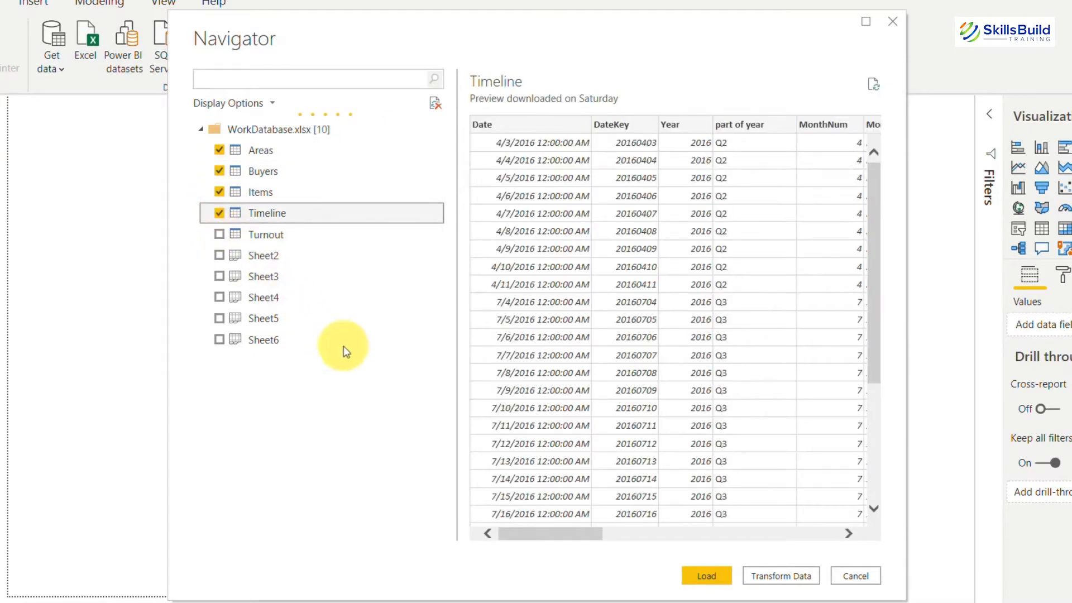
drag(548, 533, 788, 535)
drag(875, 302, 876, 417)
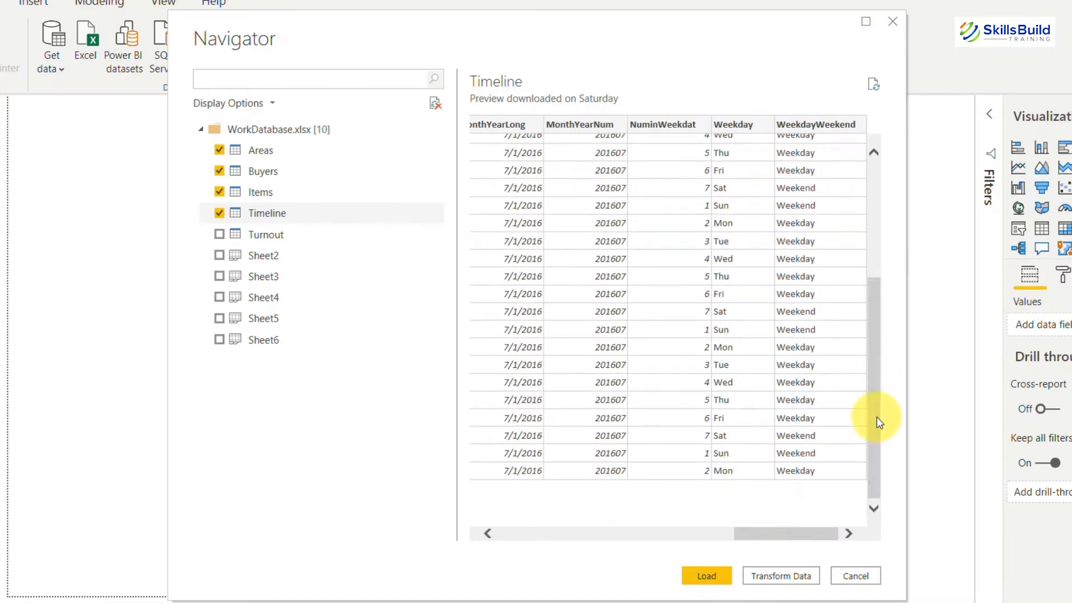
click(218, 237)
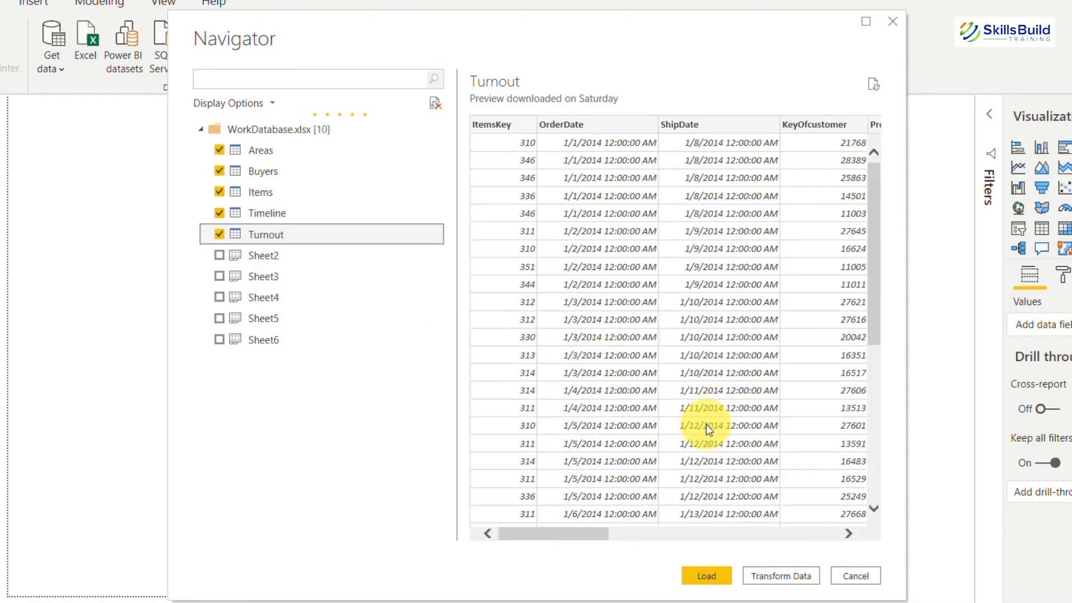
click(706, 576)
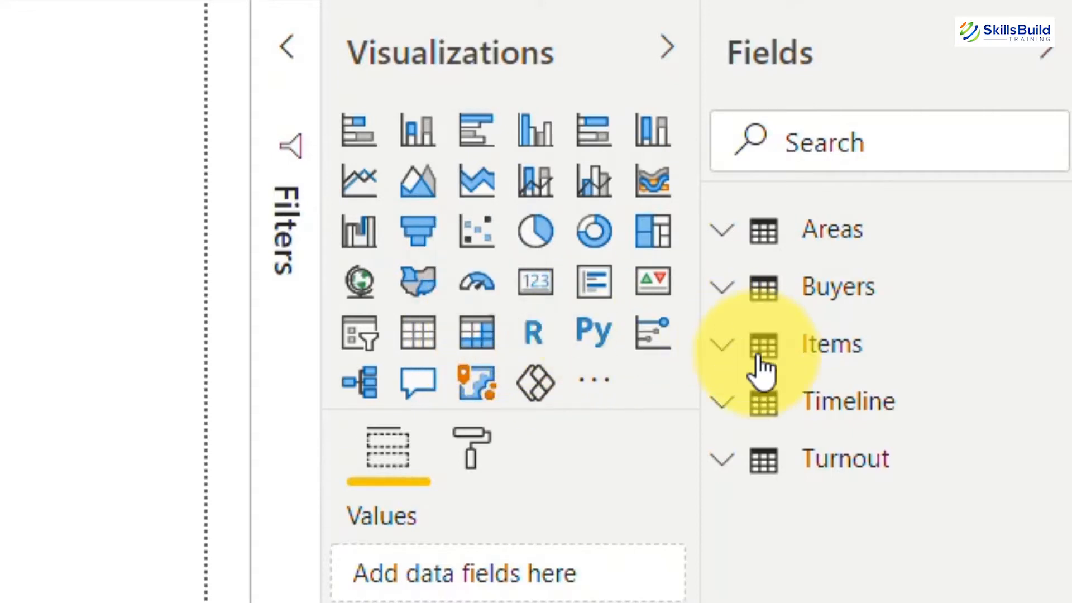
Expand the Filters pane of the report.
click(288, 48)
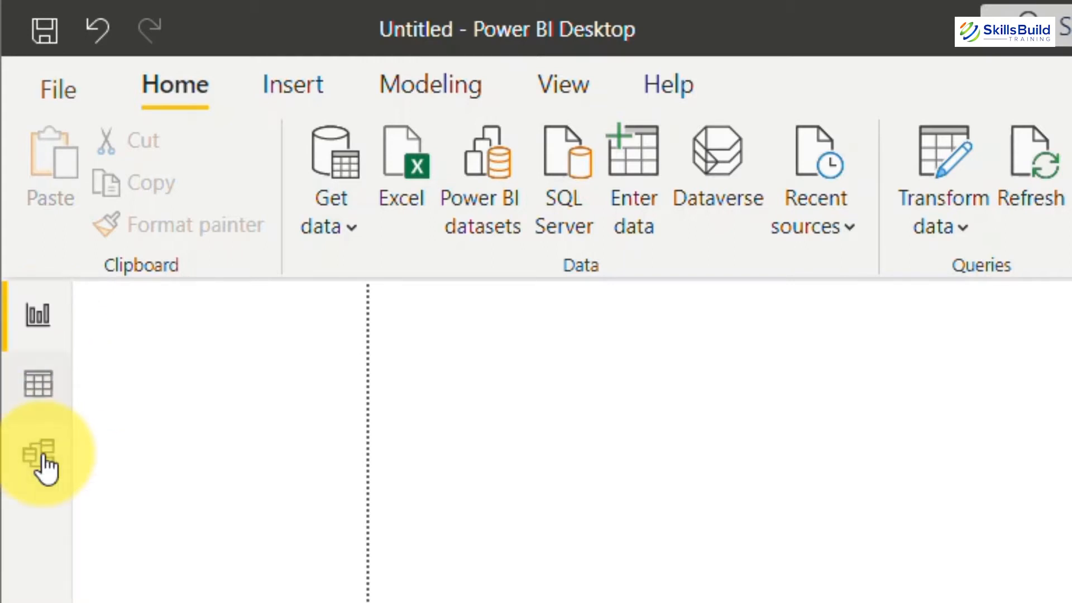
Switch to the data view and look through the records of the Buyers, Items and Turnout tables.
click(49, 386)
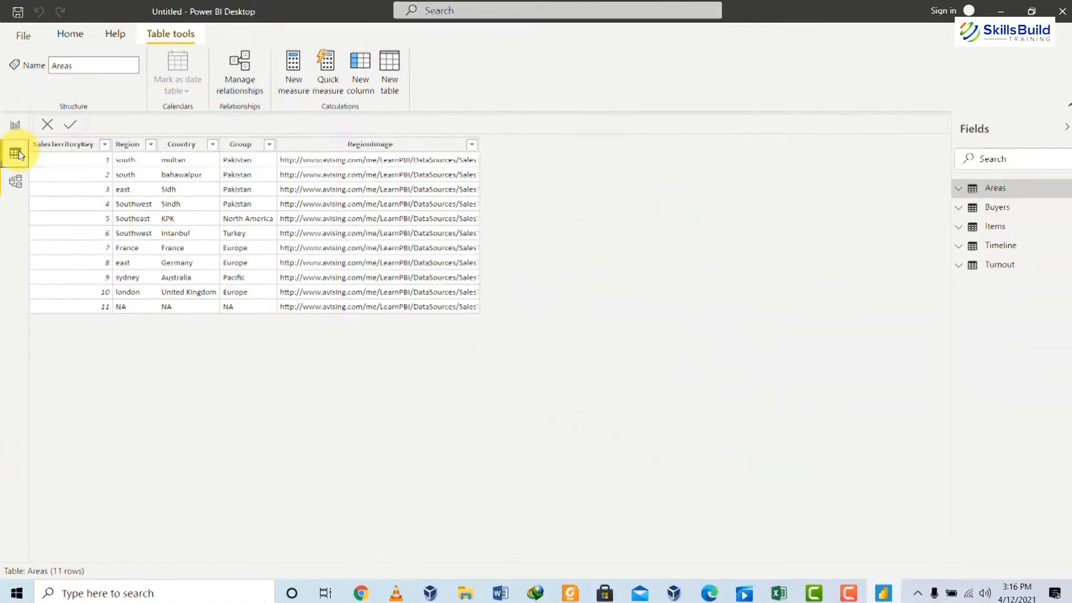
click(994, 208)
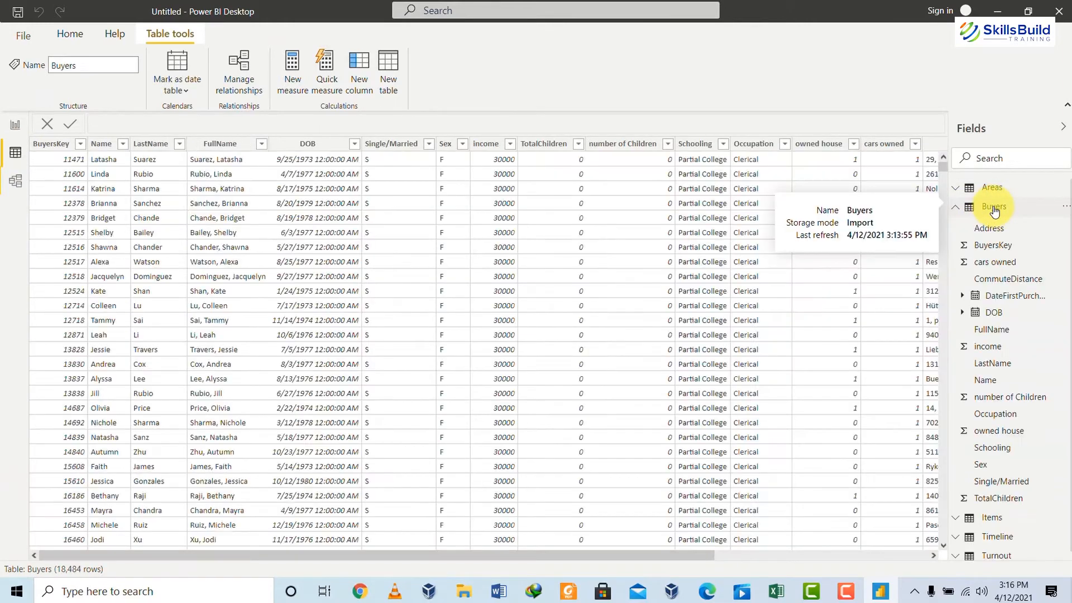
click(958, 211)
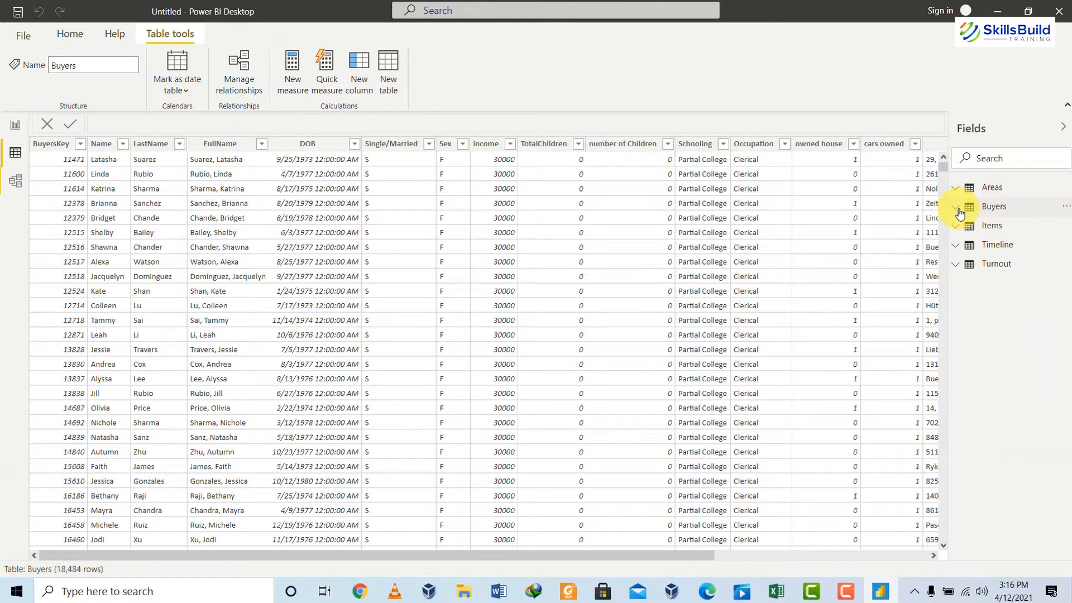
click(957, 226)
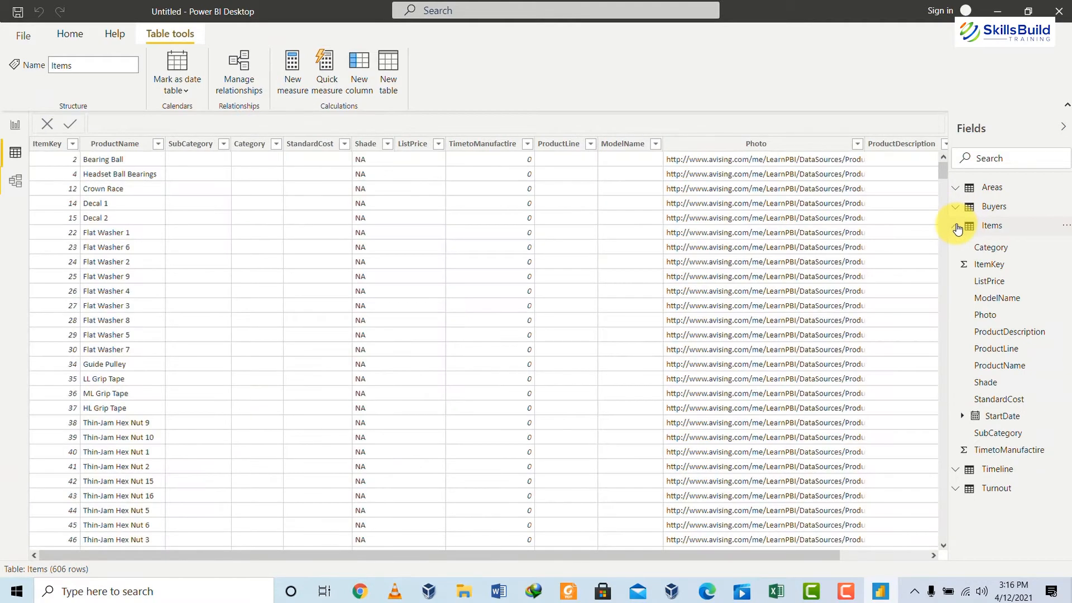
click(956, 226)
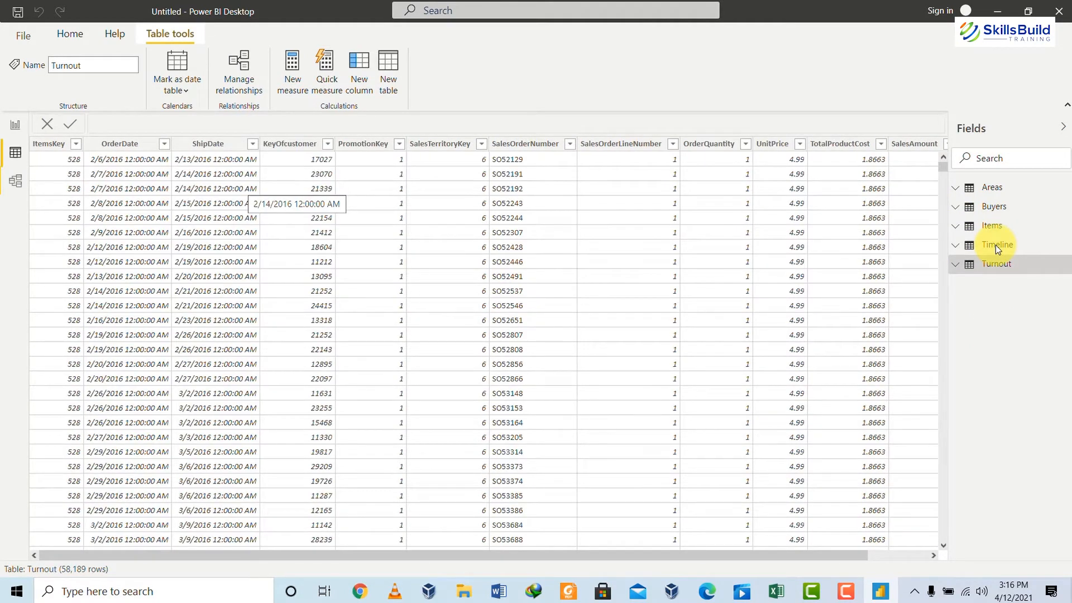
Save the report as a Power BI file named SkillsBuild in New folder (2).
key(ctrl+s)
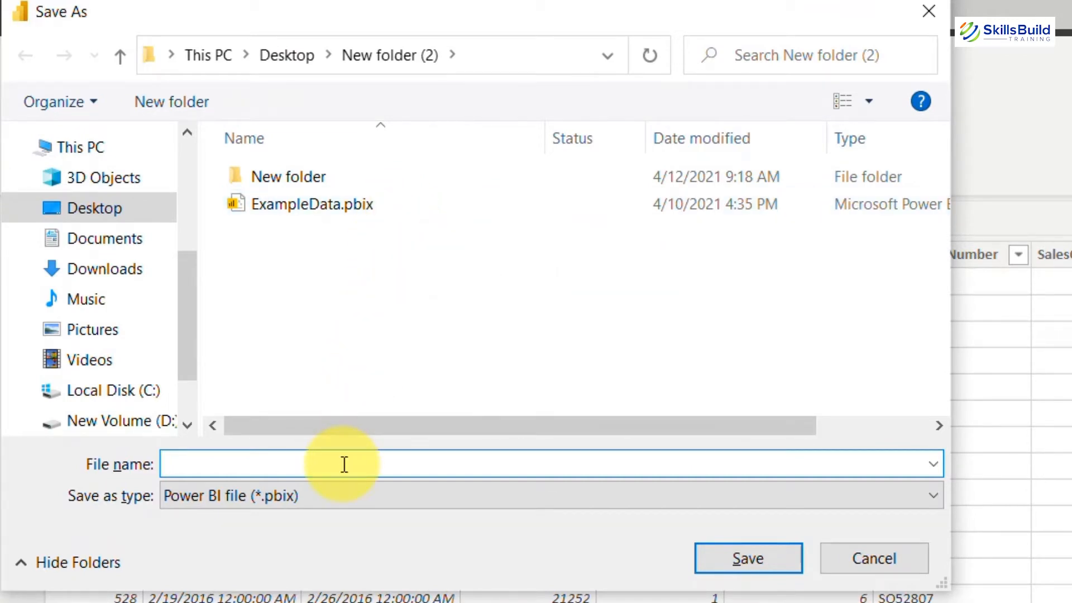
text(SkillsBuild)
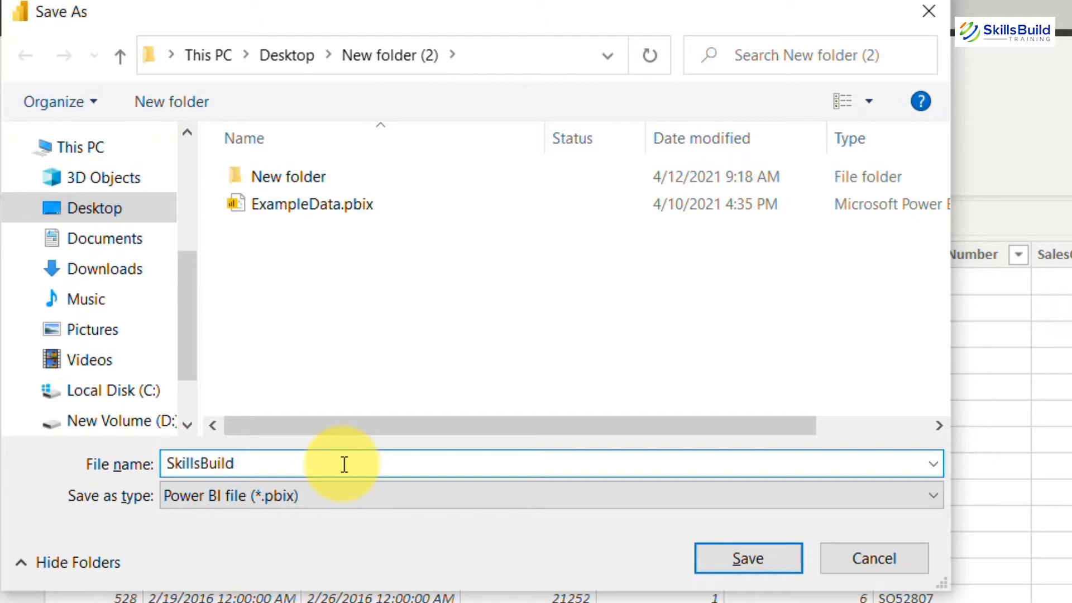
click(763, 554)
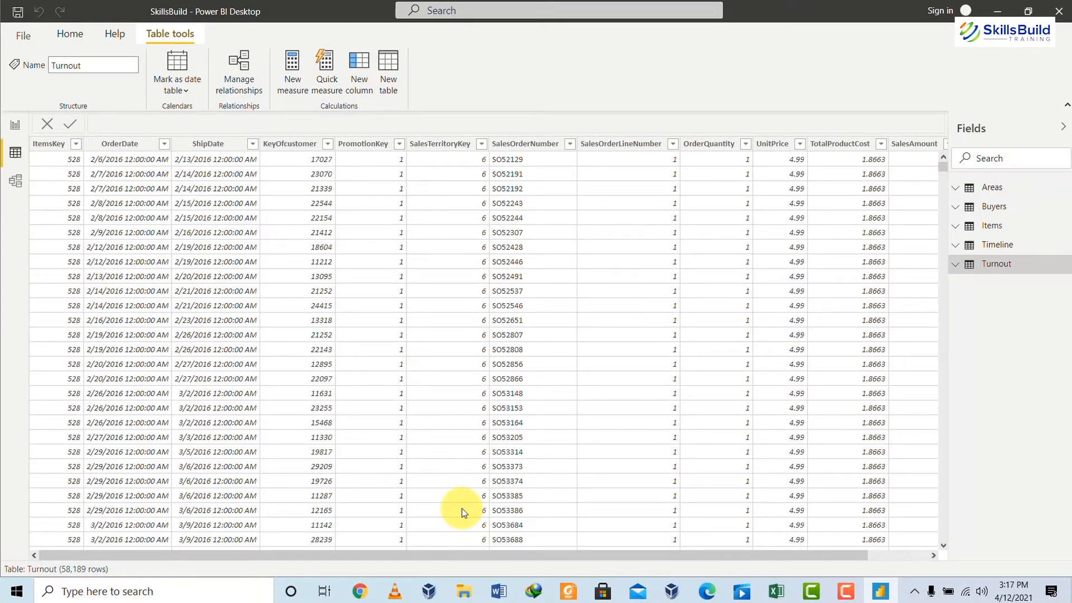
Compare the file sizes of SkillsBuild.pbix and WorkDatabase.xlsx in File Explorer, and return to Power BI Desktop.
click(464, 593)
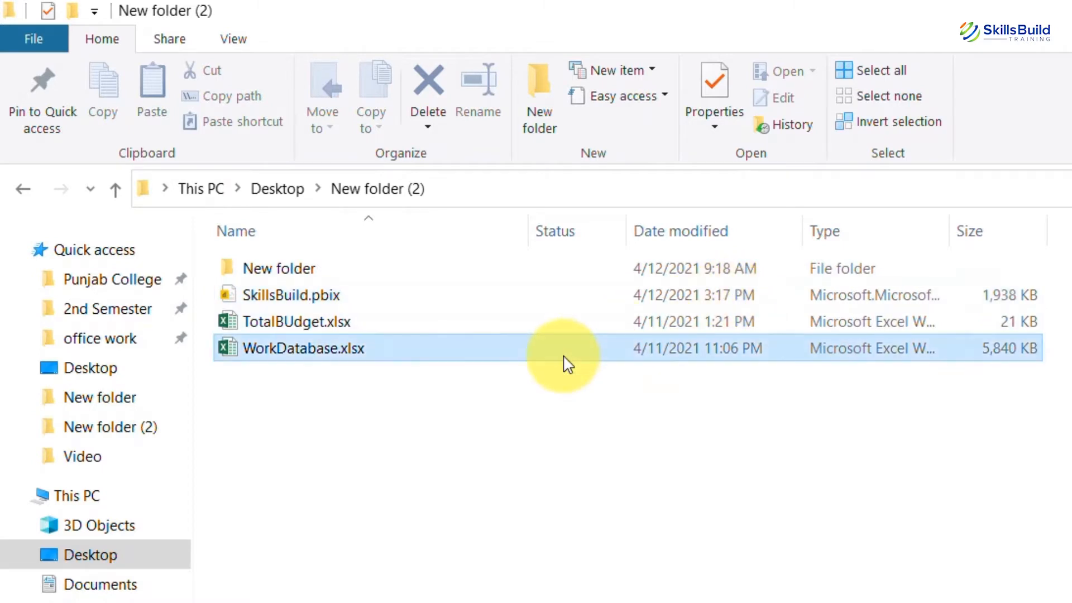
click(564, 357)
drag(1064, 291, 1032, 335)
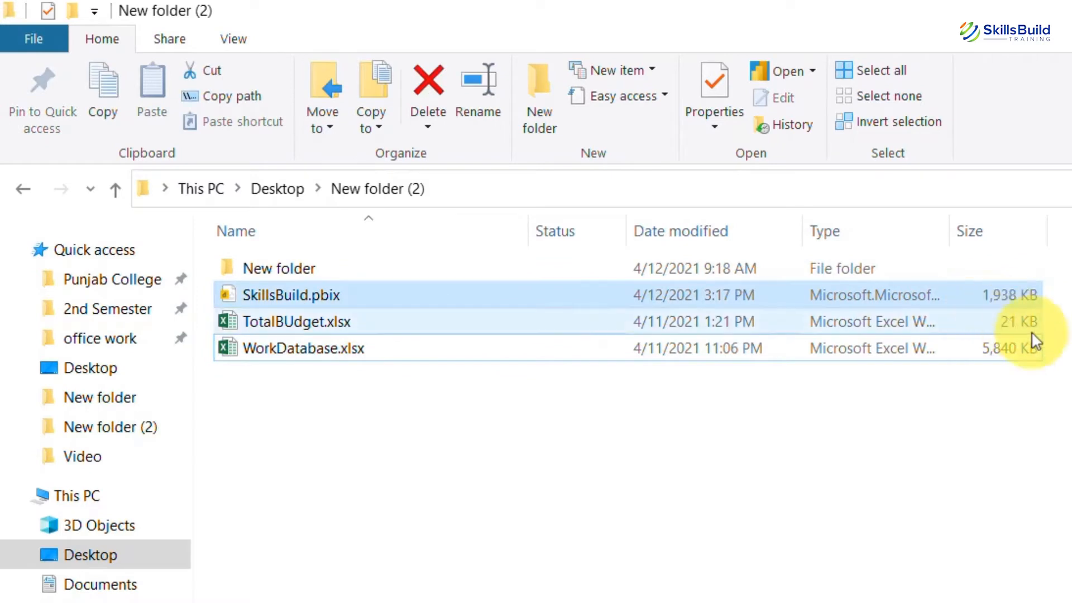
click(953, 357)
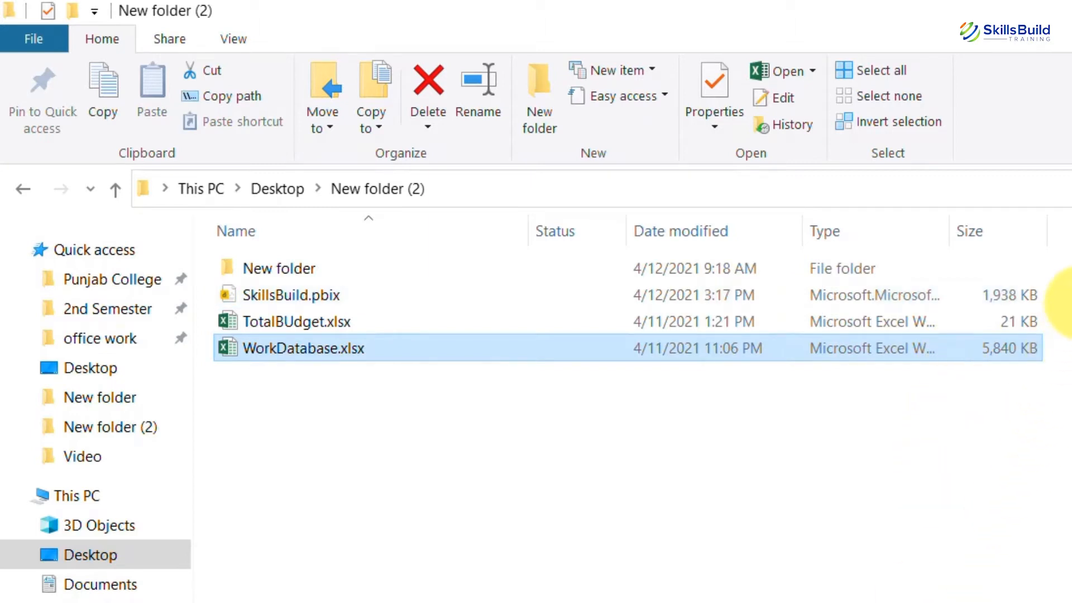
click(999, 300)
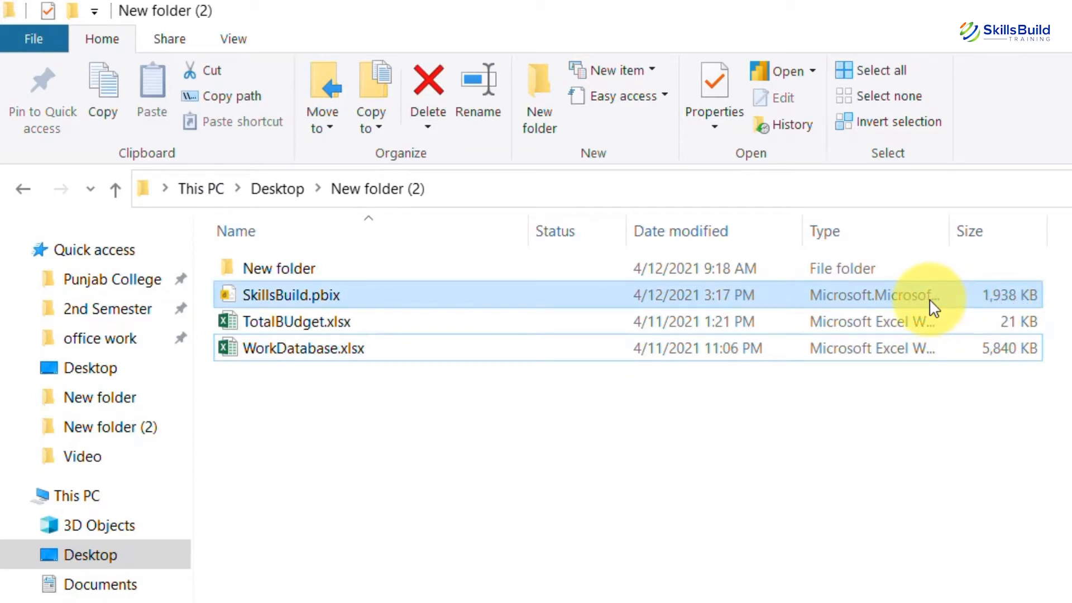
click(931, 549)
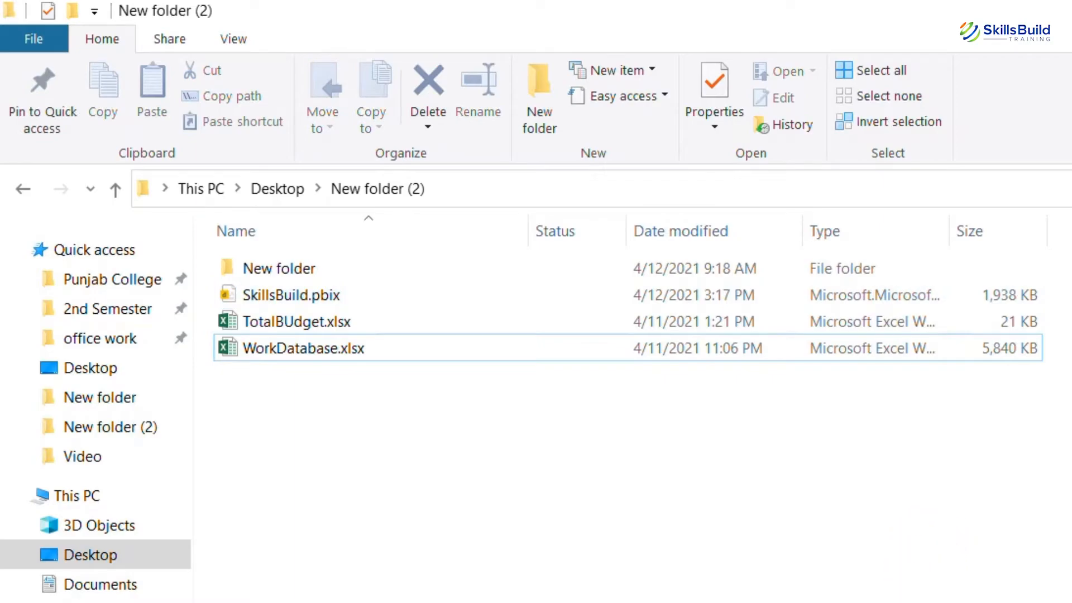
click(465, 590)
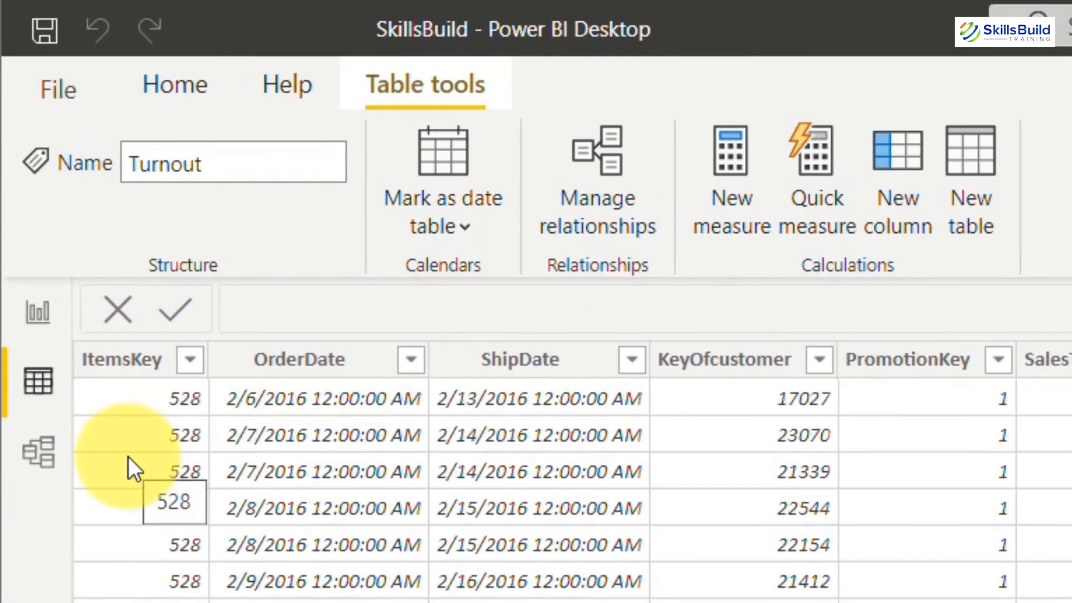
Switch to the model view and examine the diagram of all imported tables and how they are related.
click(32, 457)
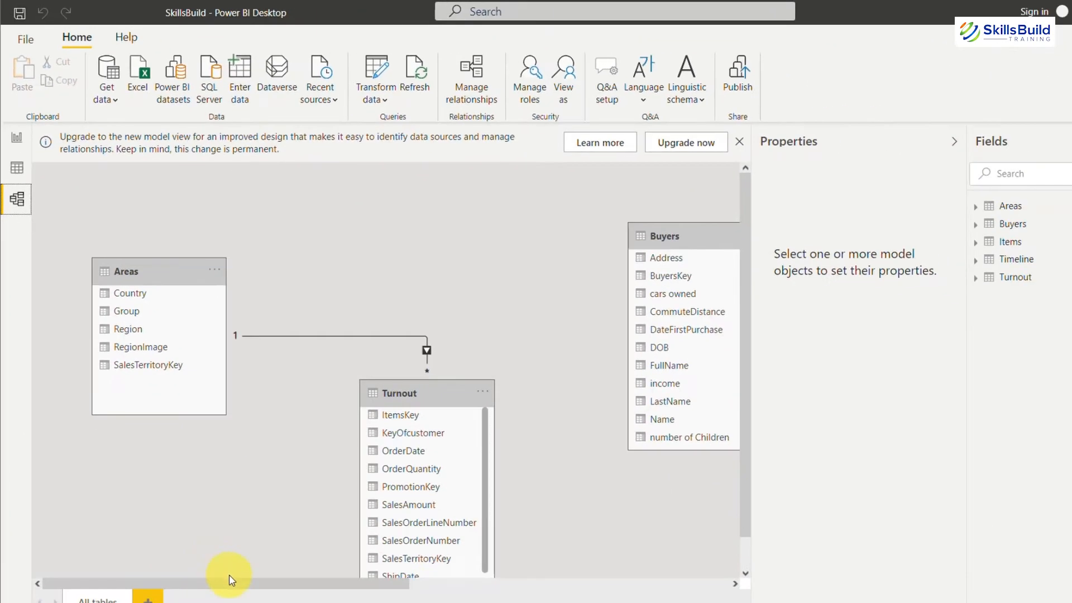
drag(227, 580, 329, 591)
drag(743, 422, 749, 500)
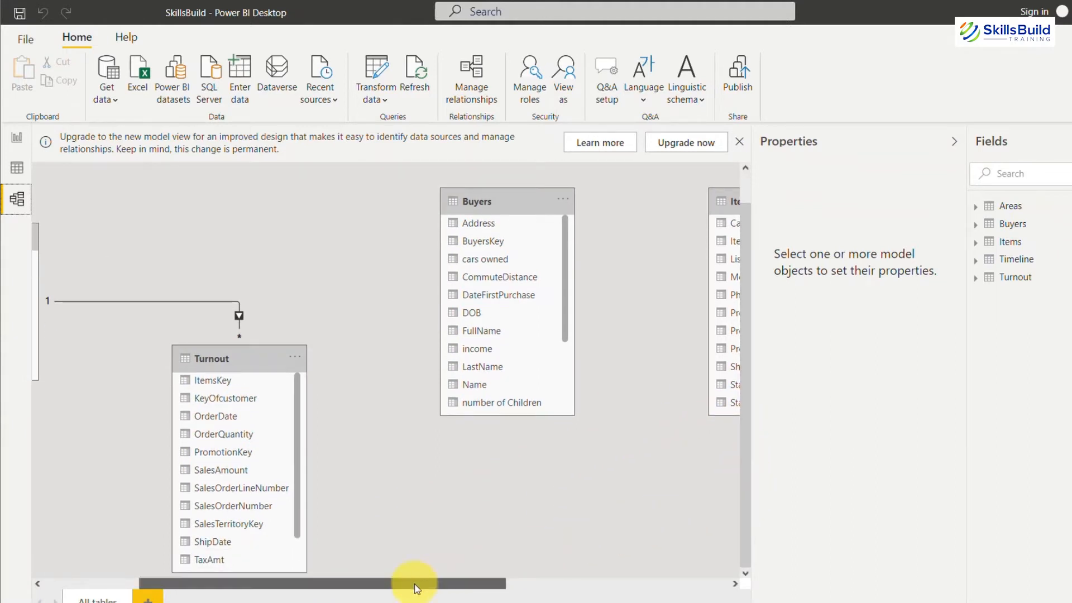
drag(416, 581, 328, 593)
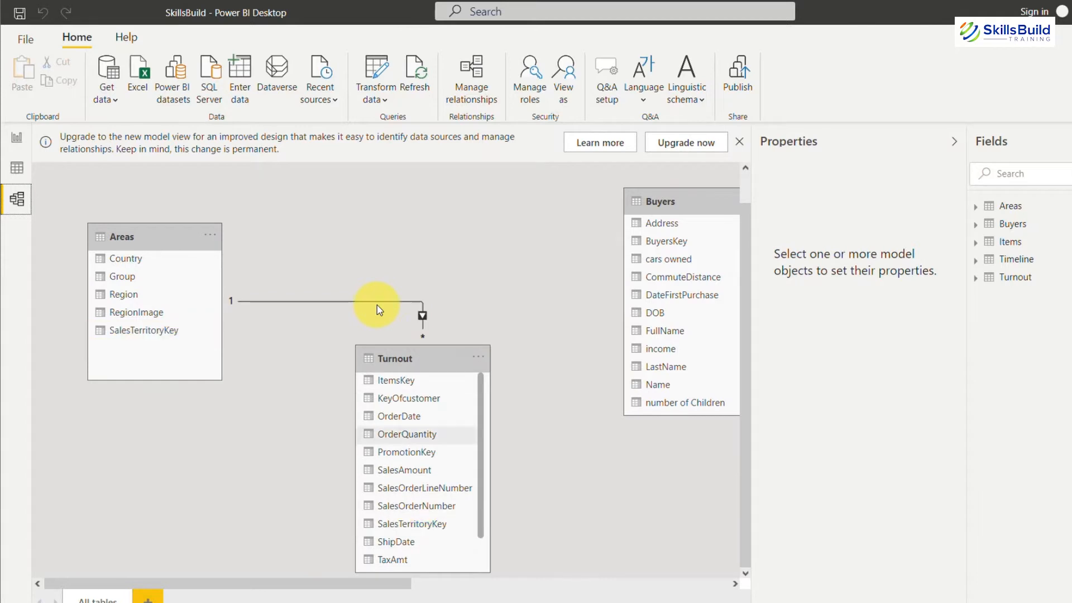
drag(407, 584, 719, 583)
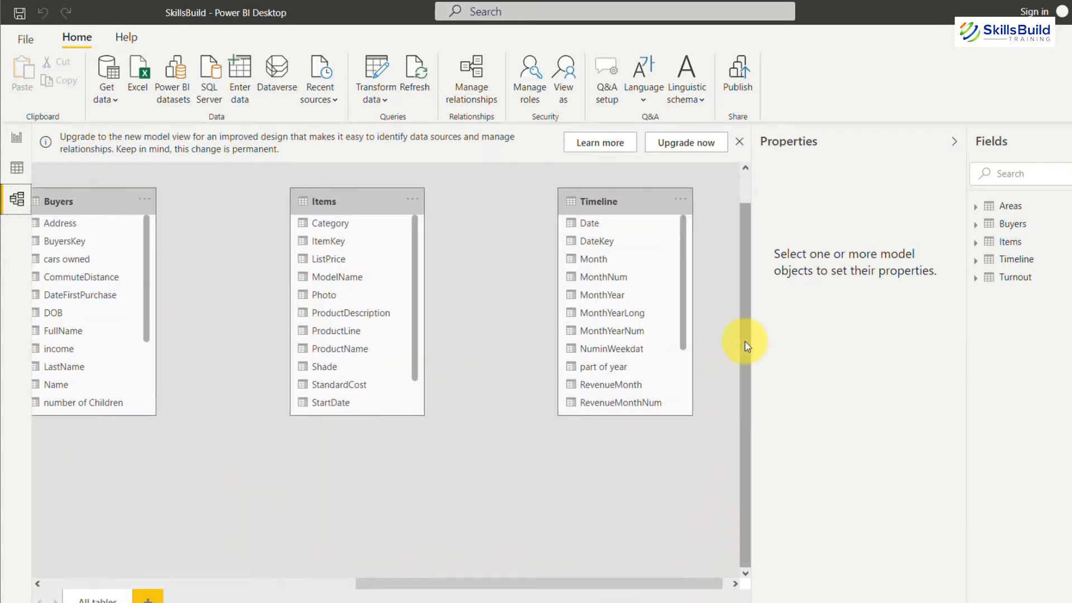
drag(745, 342, 746, 369)
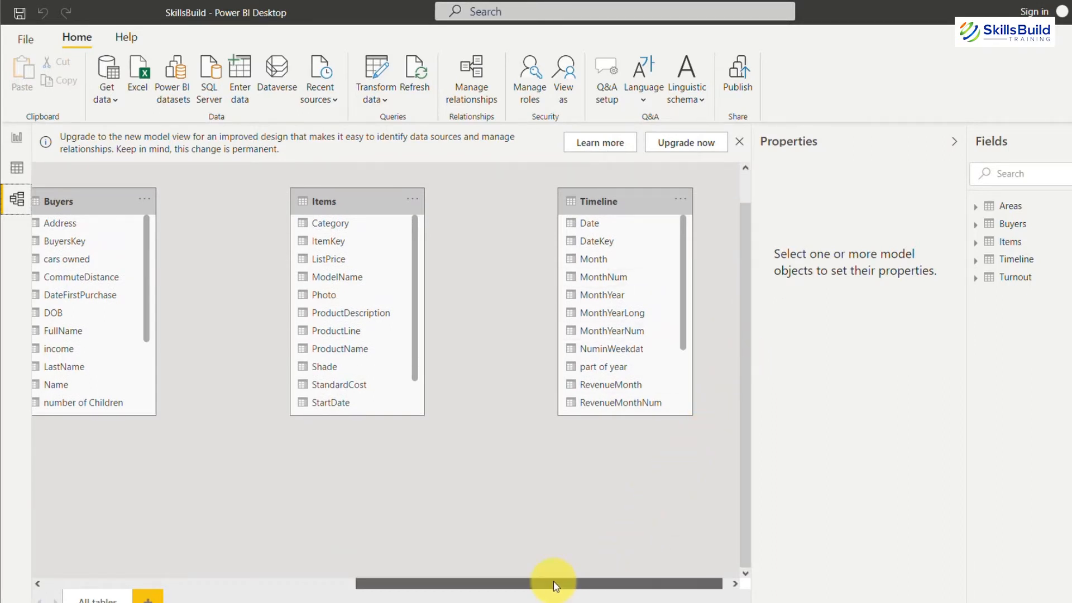
scroll(554, 585, left, 10)
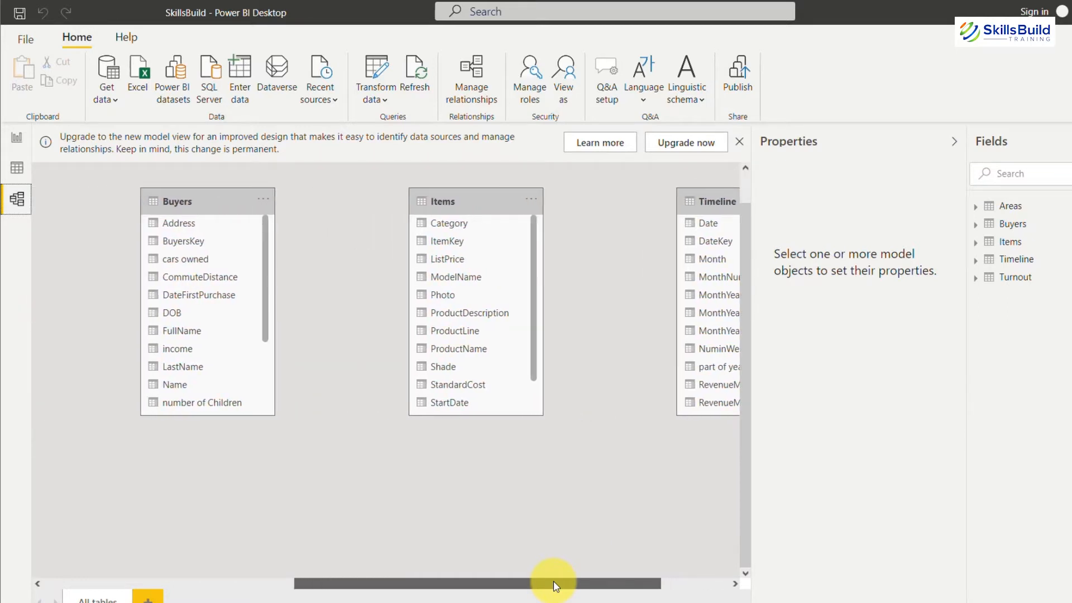
drag(554, 584, 414, 588)
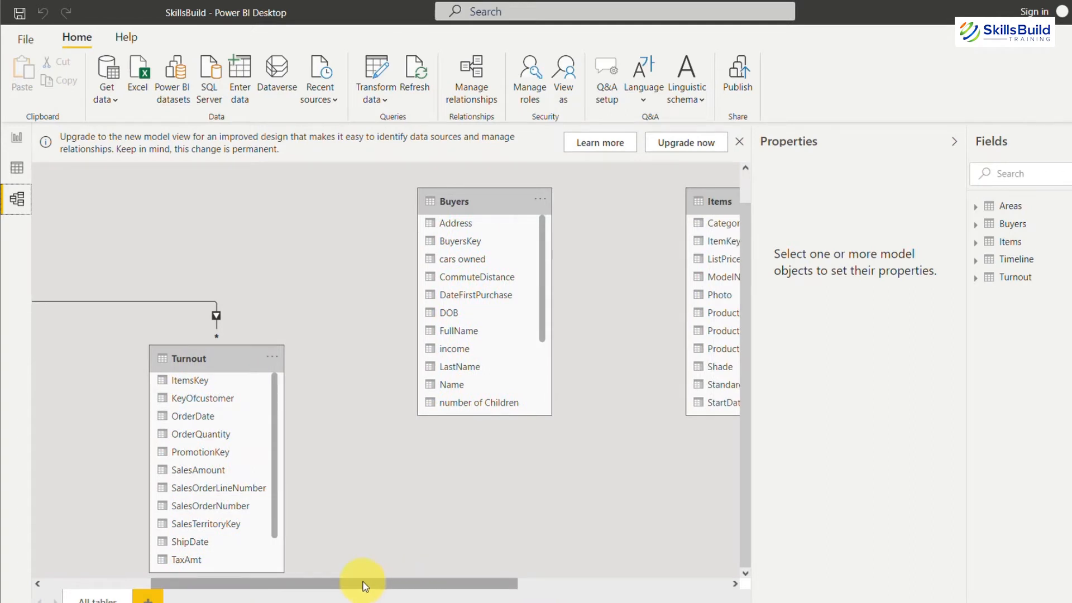
scroll(363, 585, right, 5)
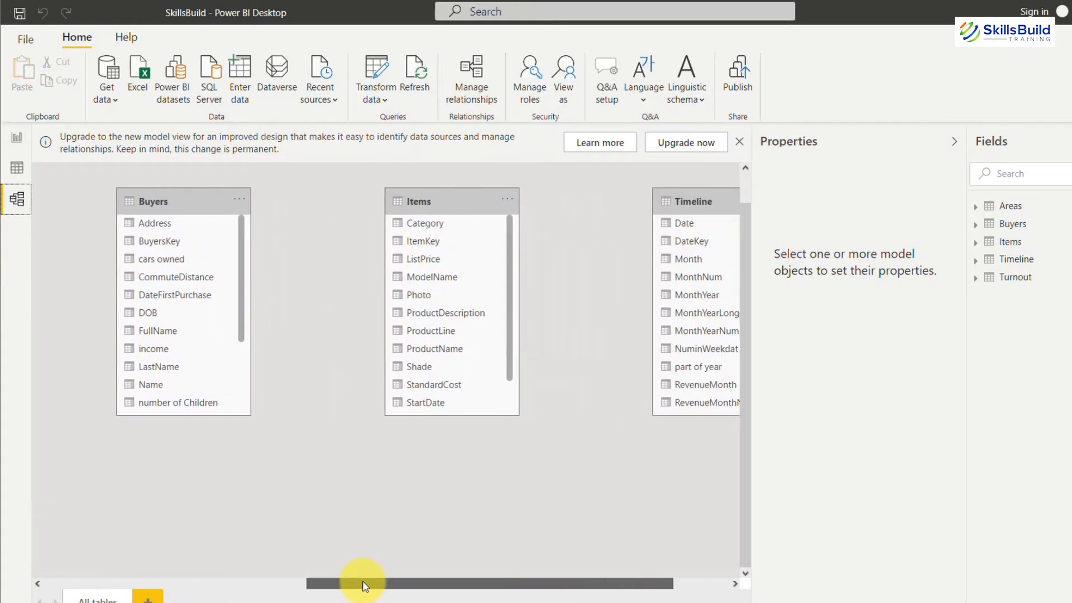
scroll(363, 585, left, 5)
scroll(355, 588, left, 3)
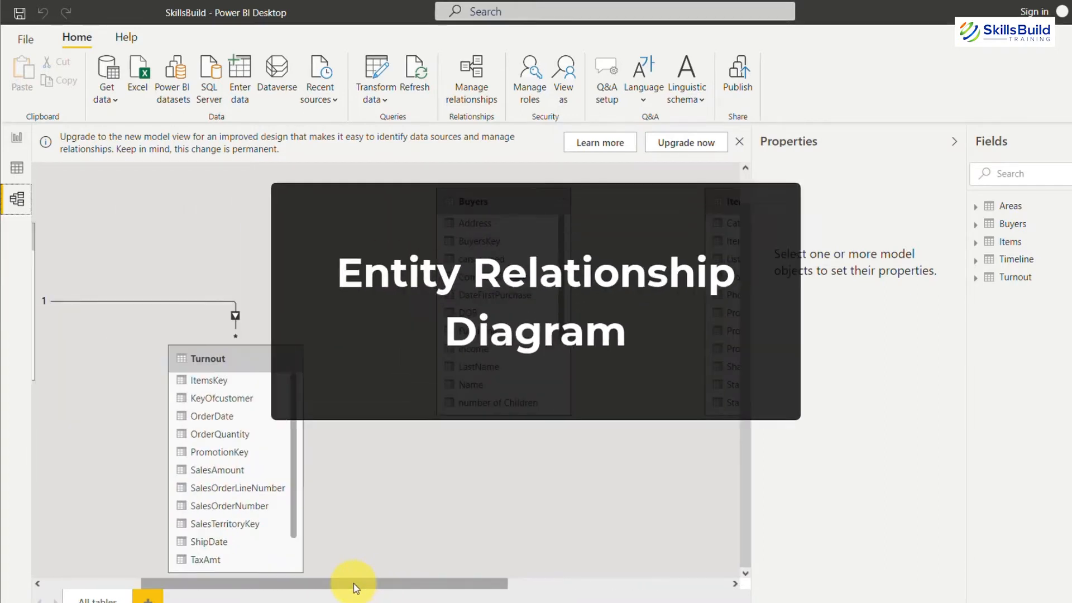
drag(357, 588, 291, 589)
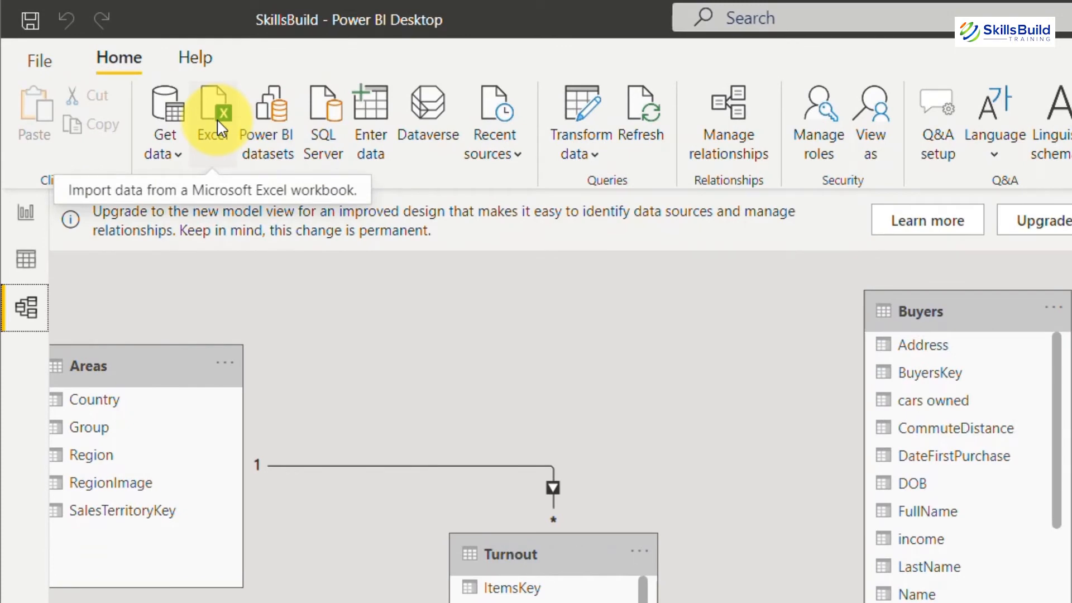
Connect to the Excel workbook TotalBUdget.xlsx, select its TotalBudget sheet and open it for transformation in the Query Editor.
click(219, 124)
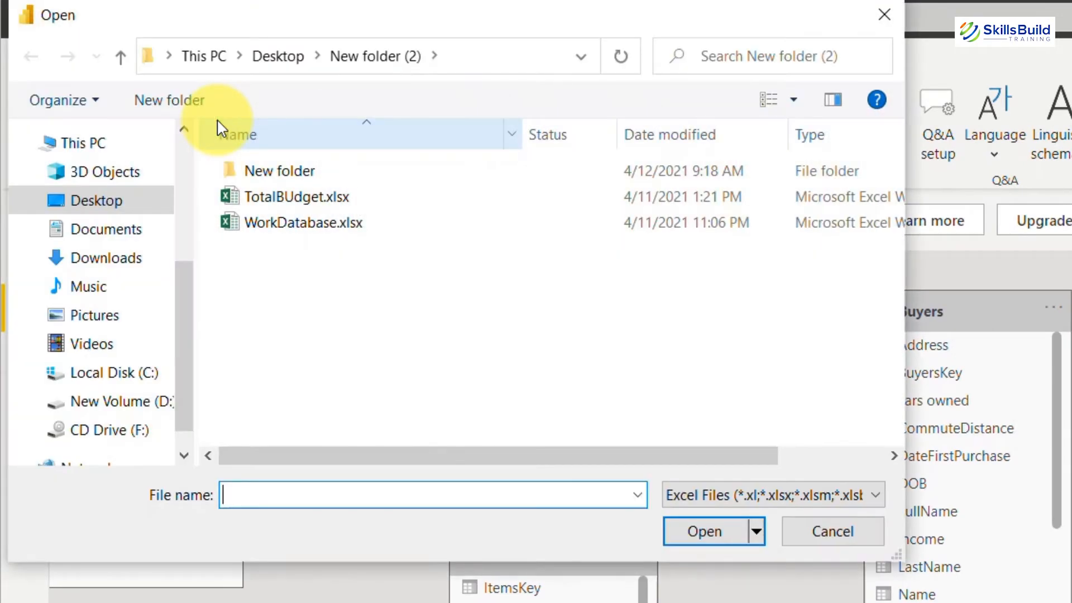
double_click(286, 195)
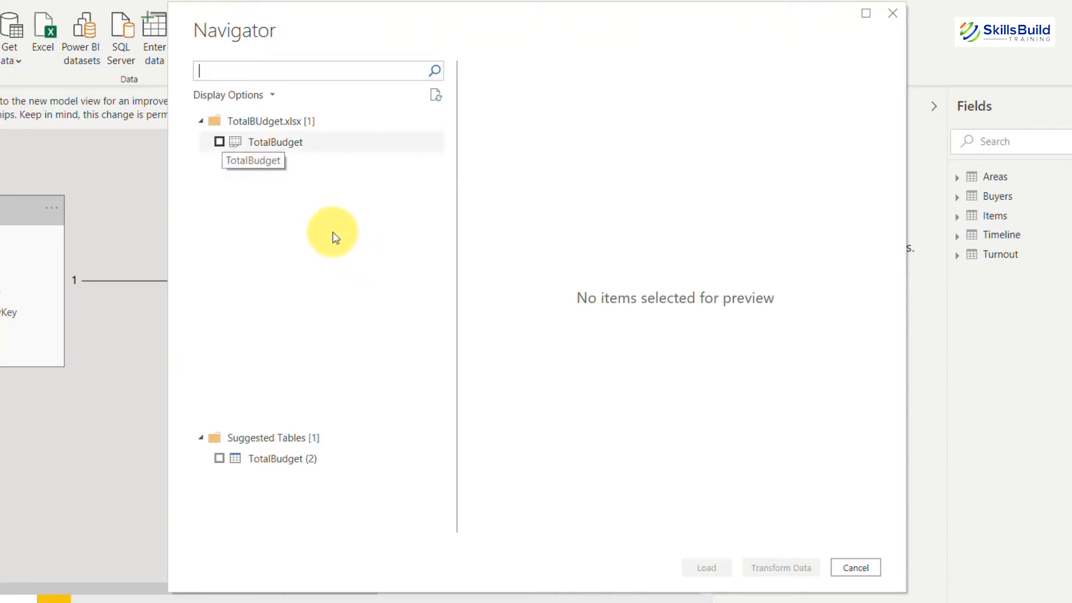
click(223, 143)
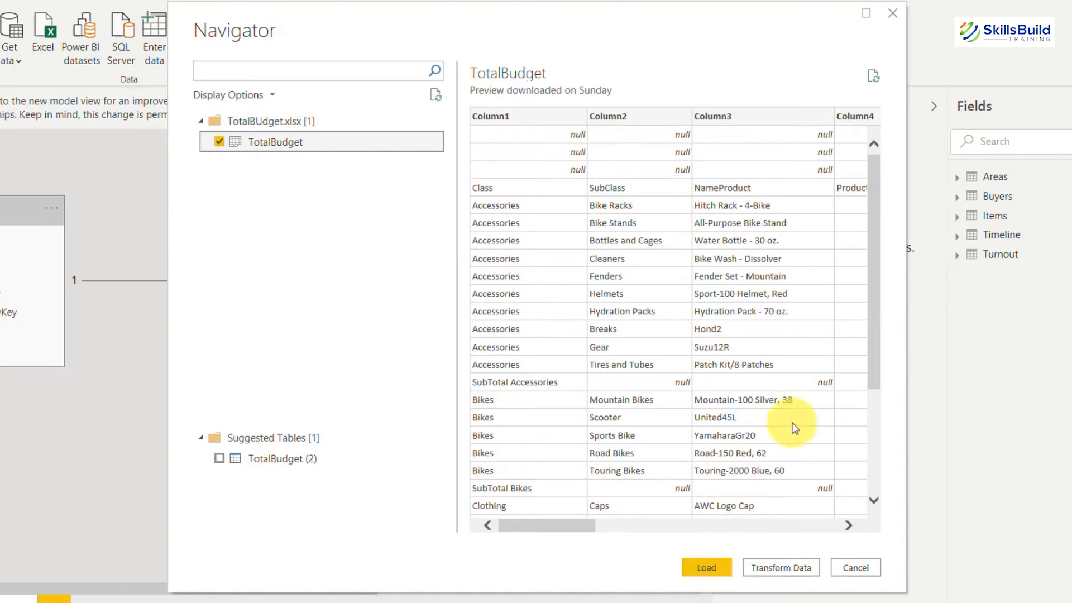
drag(873, 279, 884, 257)
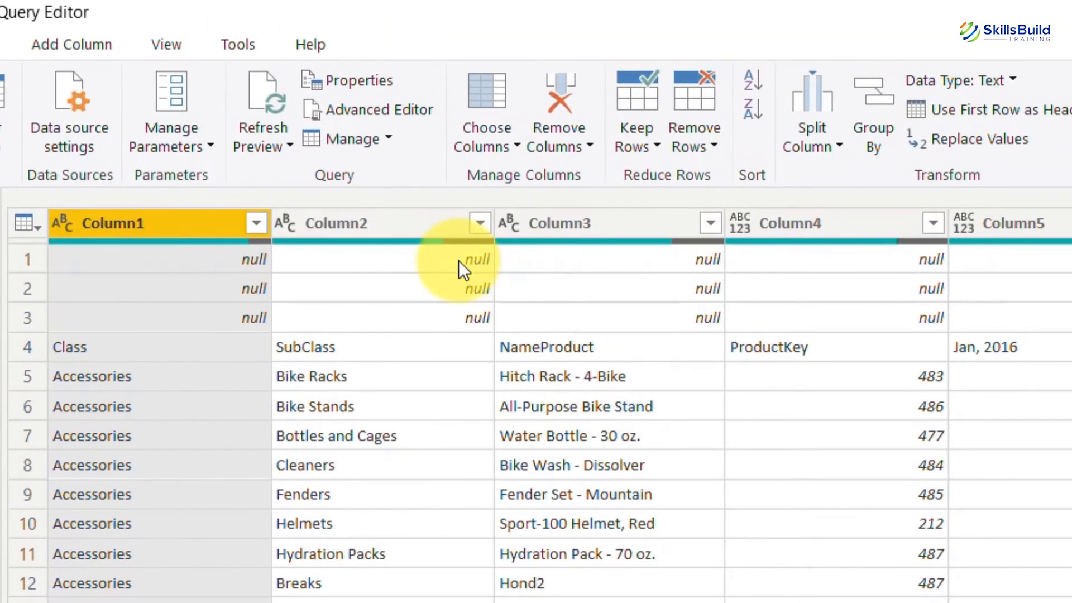
Remove the top 3 empty rows from the TotalBudget query.
click(458, 260)
key(Down)
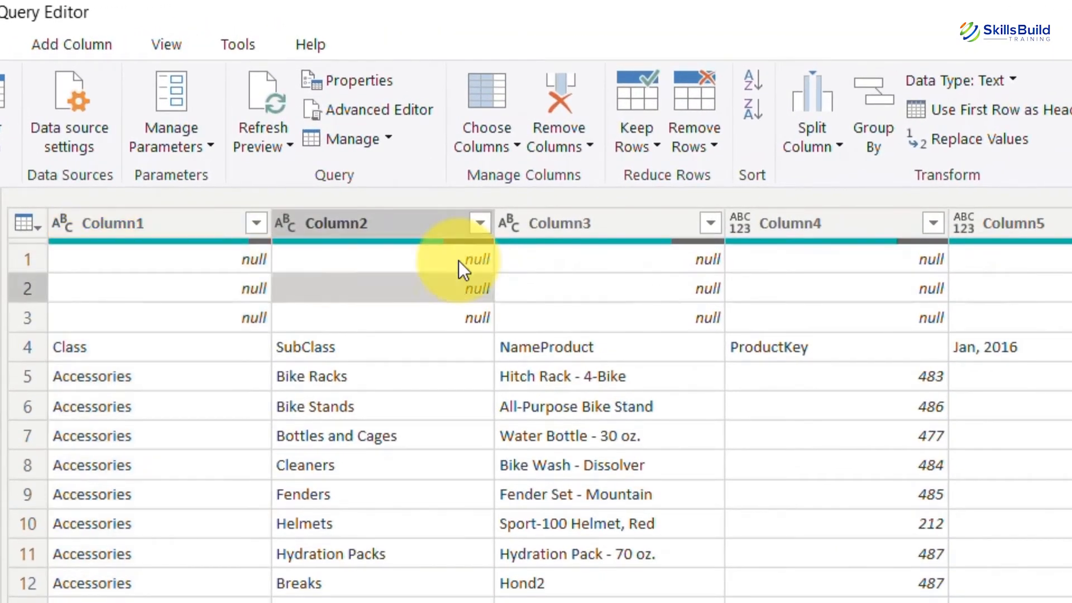
key(Up)
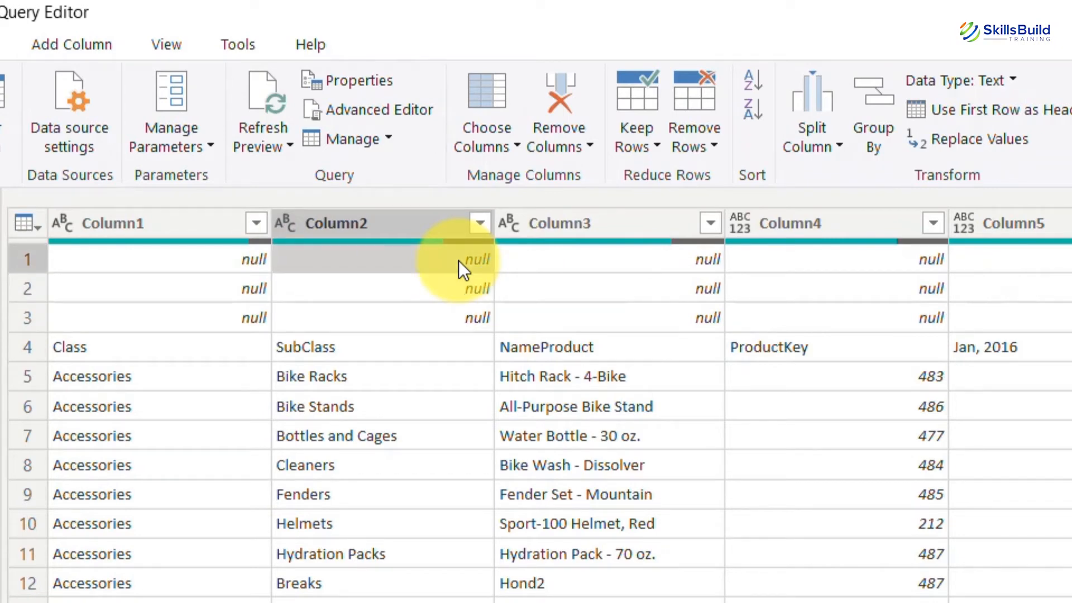
click(701, 115)
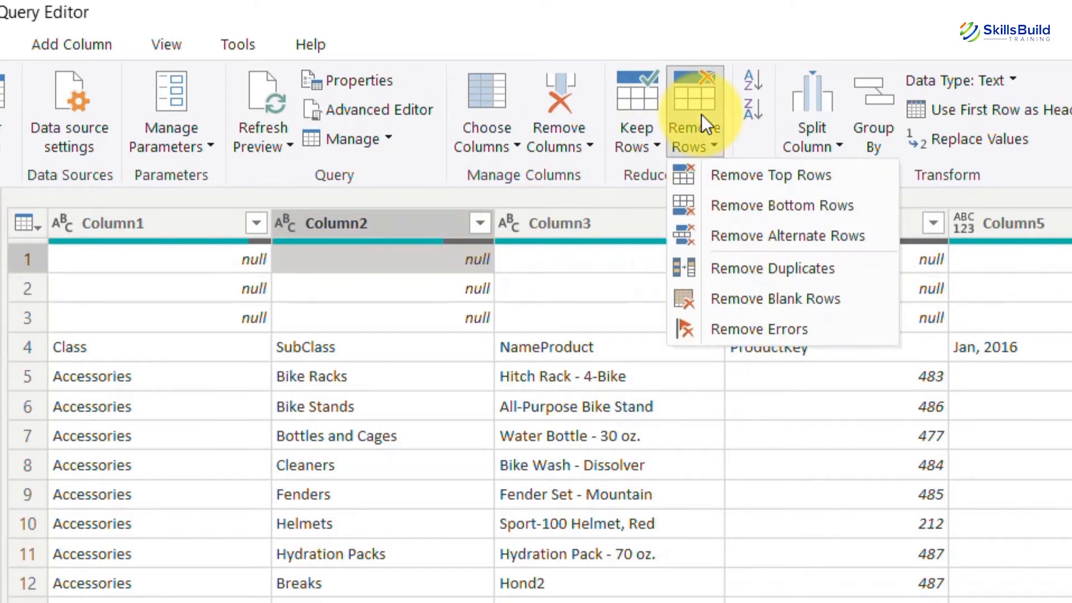
click(790, 178)
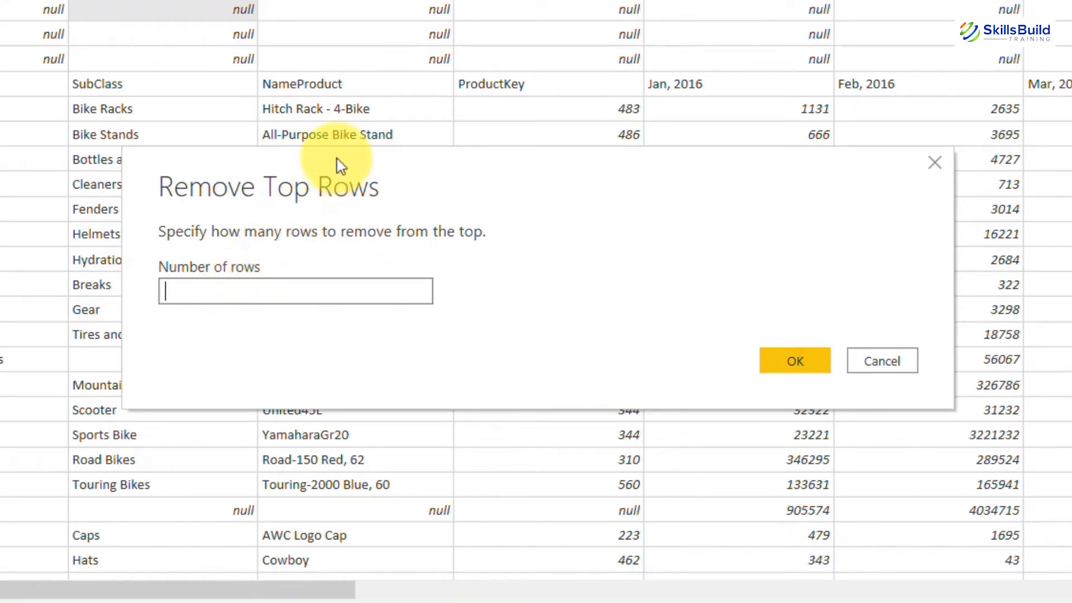
text(3)
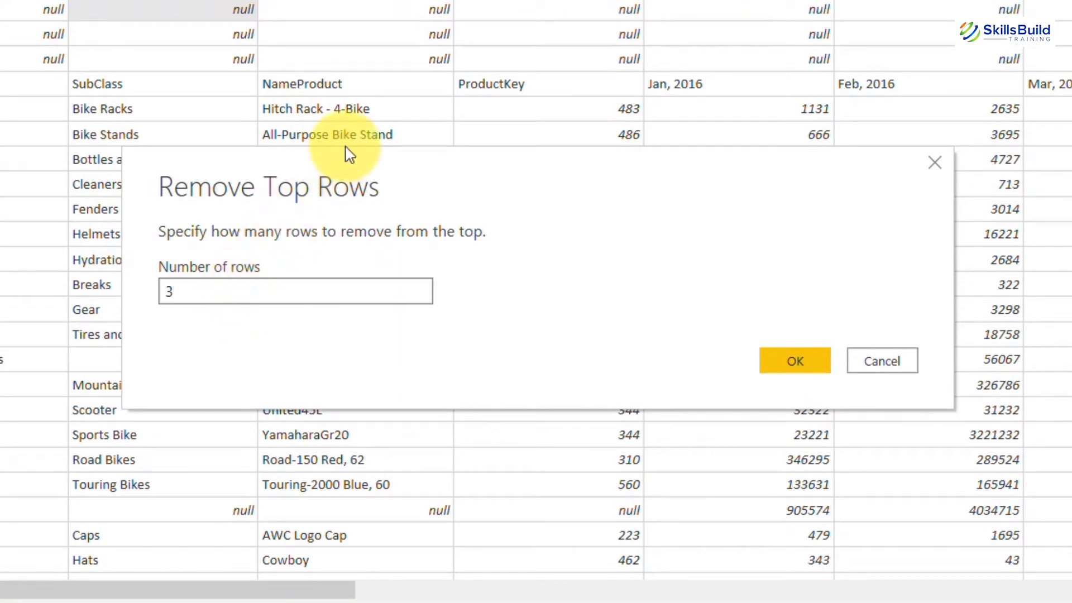
click(795, 360)
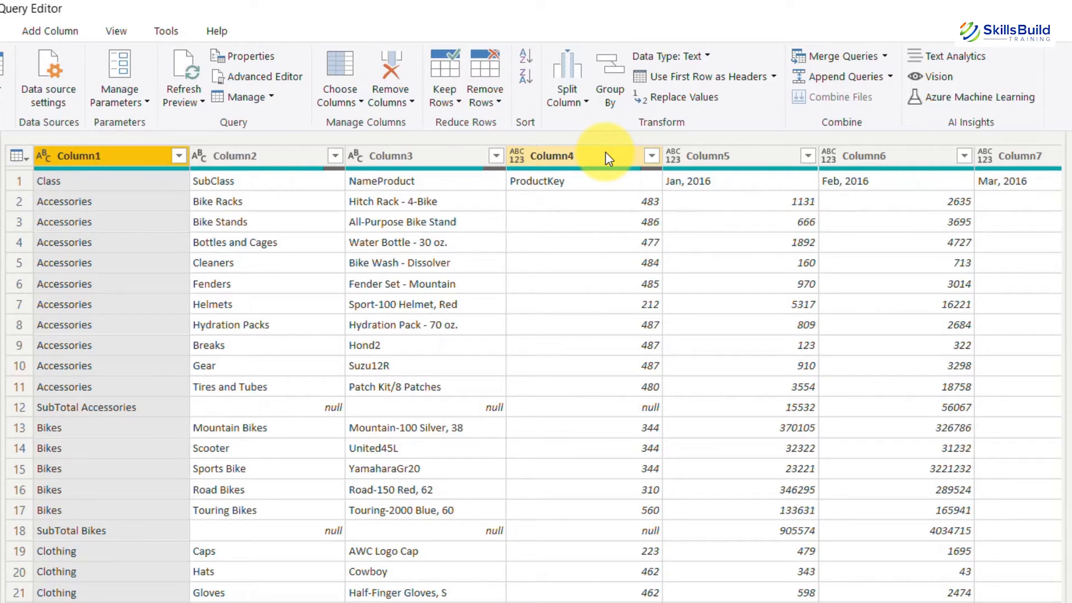
Promote the first row of the TotalBudget query to column headers.
click(220, 179)
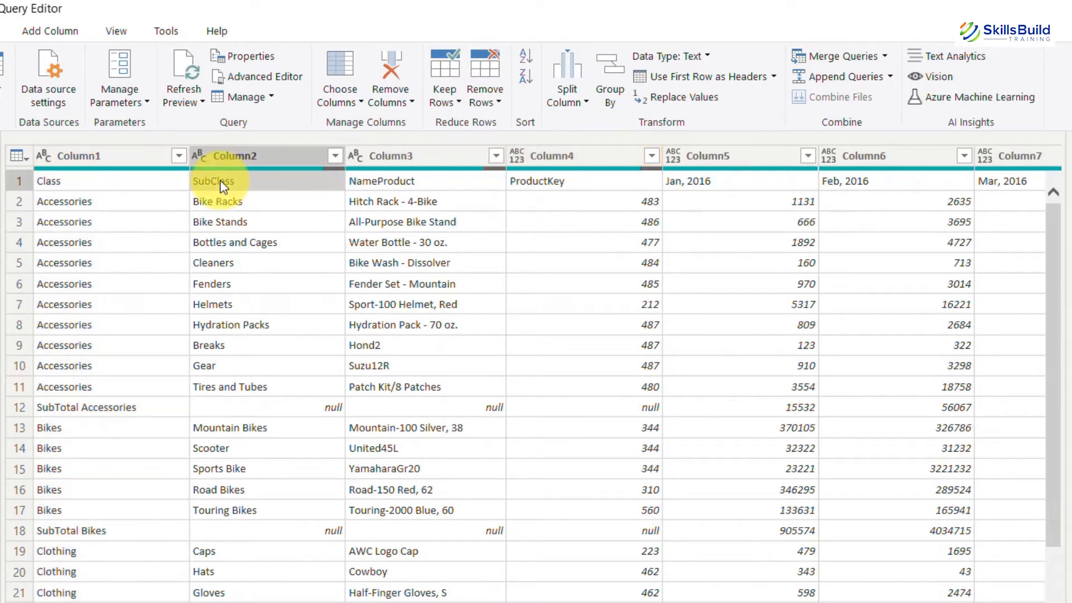
click(142, 182)
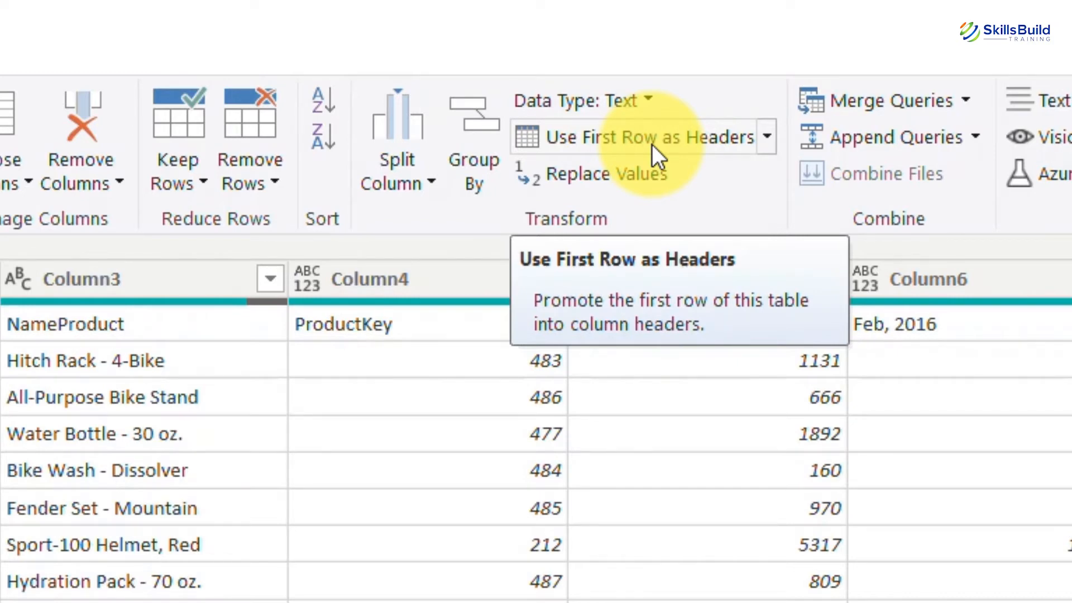
click(652, 144)
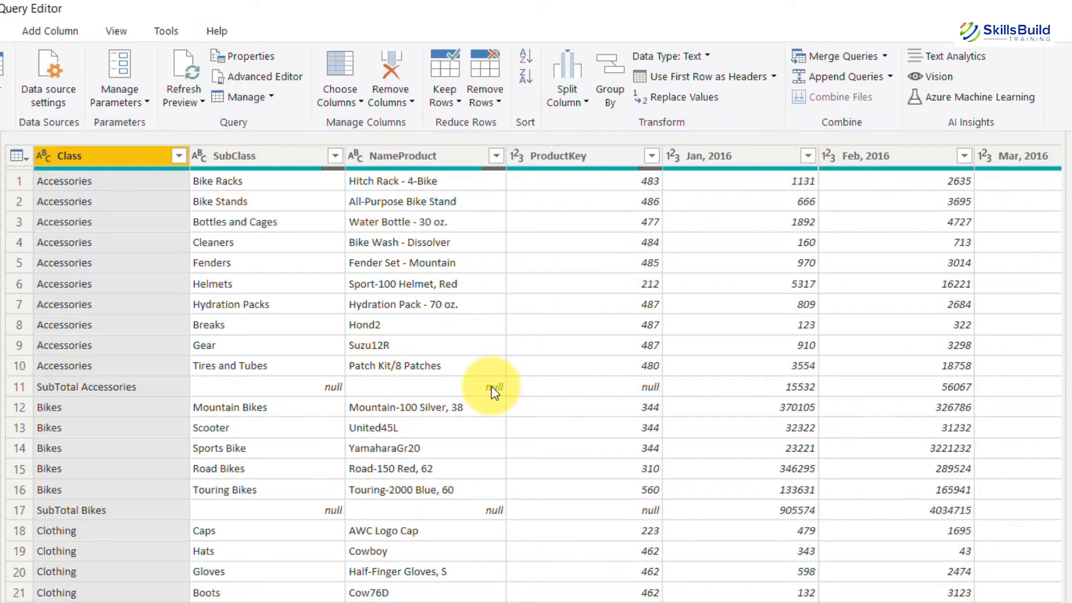
Filter the Class column to keep only rows whose text does not contain "Total".
click(179, 156)
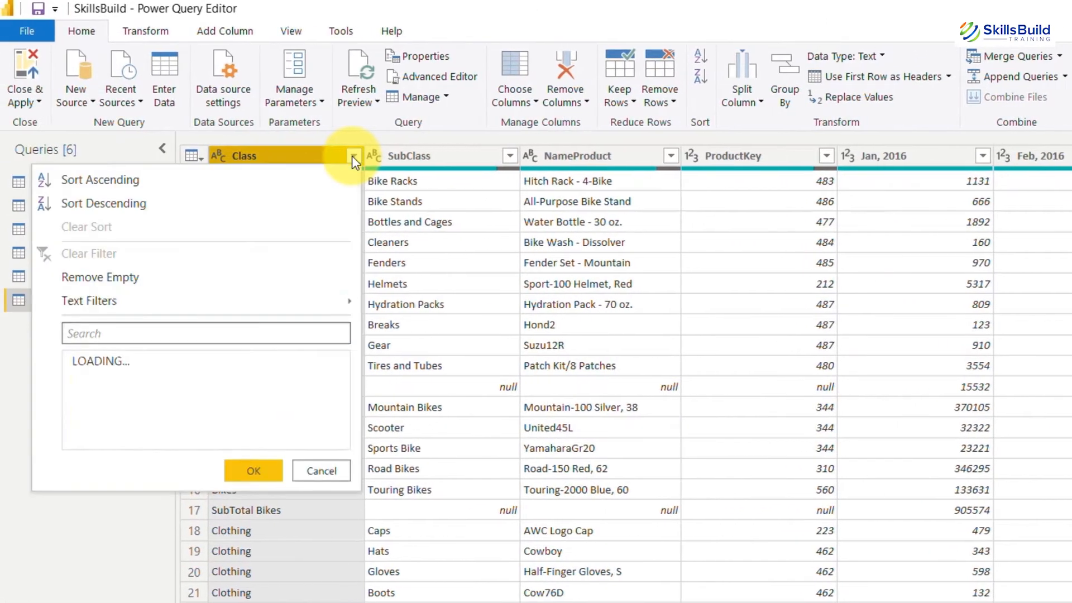
mouse_move(314, 299)
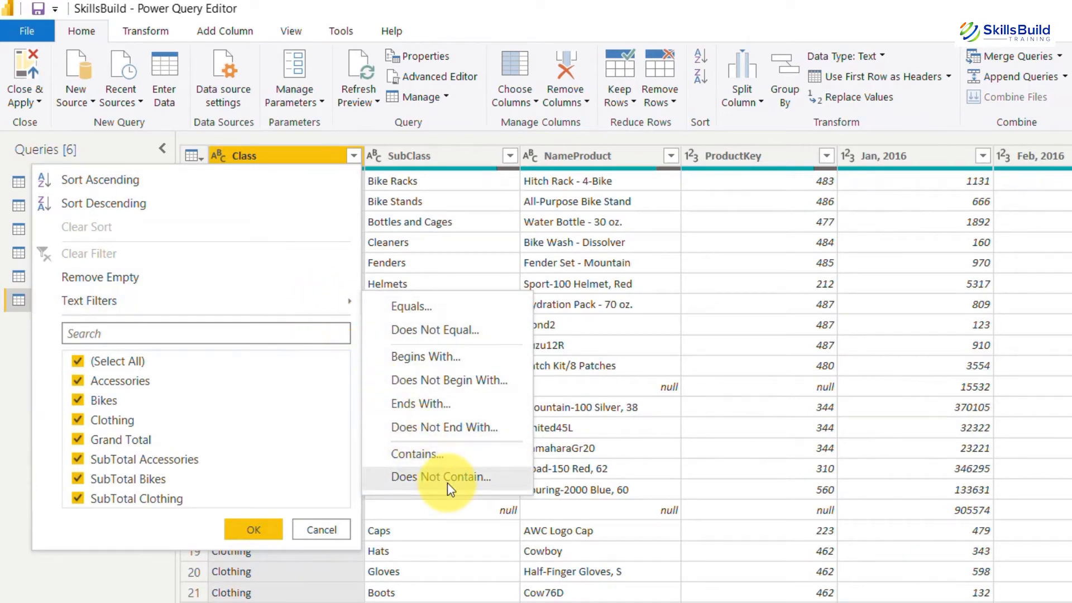
click(447, 480)
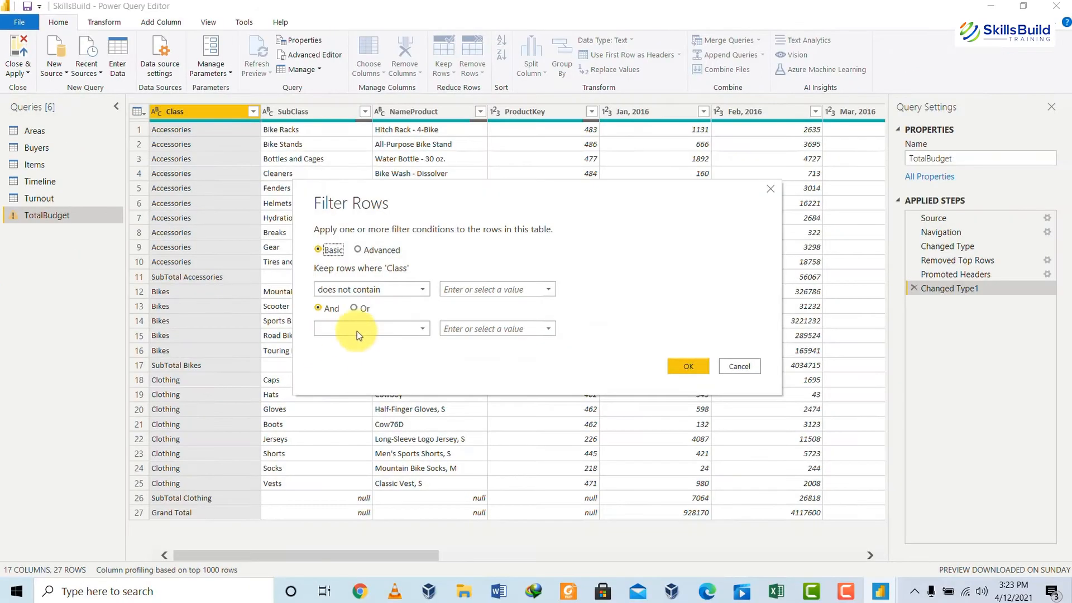
click(464, 289)
text(T)
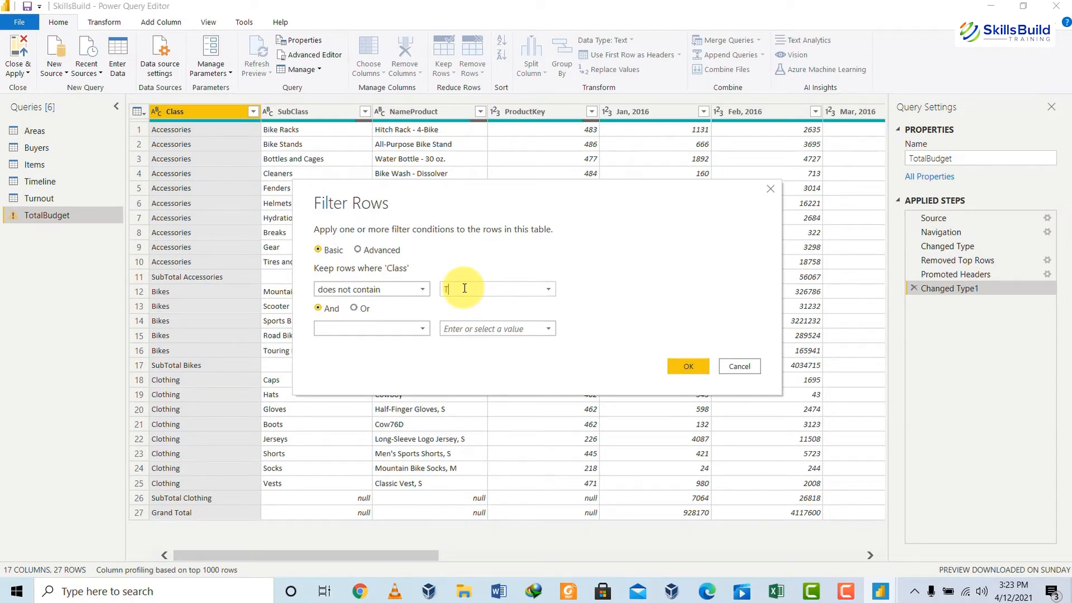
text(otal)
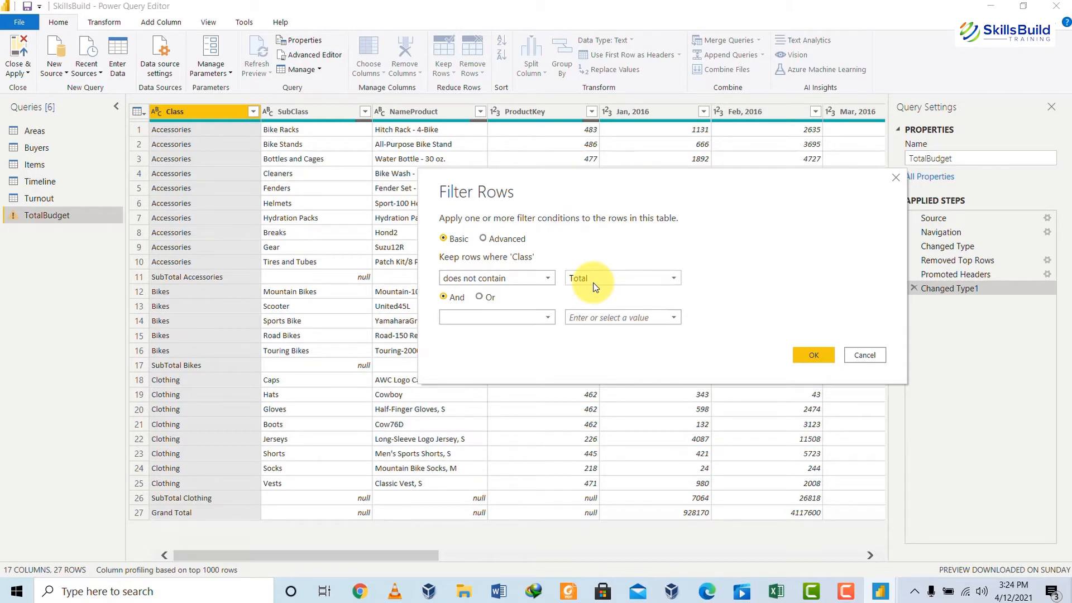
click(815, 354)
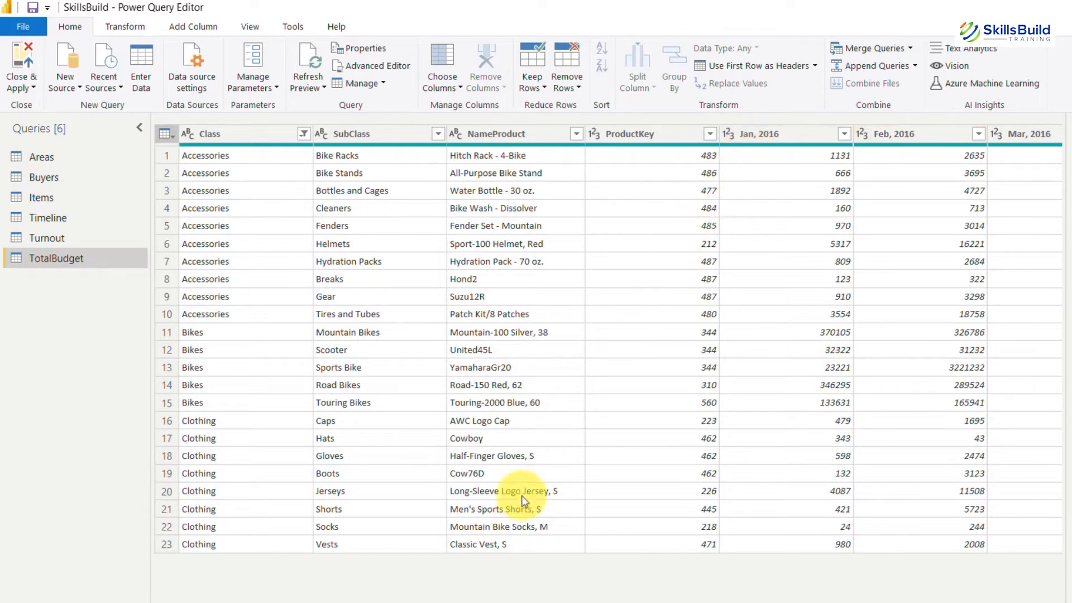
Remove the Grand Total column from the TotalBudget query.
scroll(608, 346, right, 10)
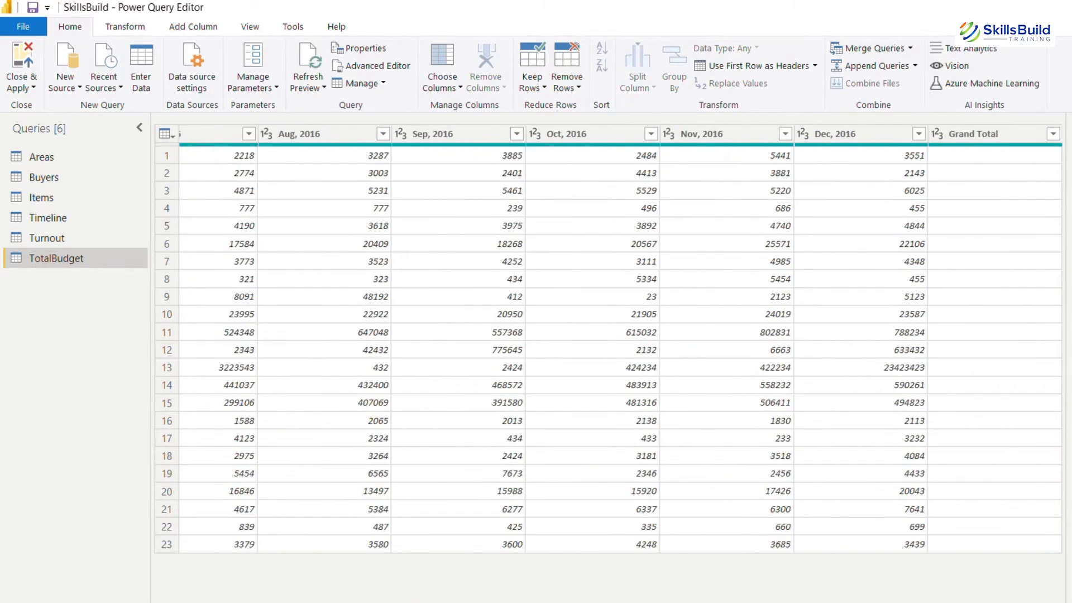
click(1020, 134)
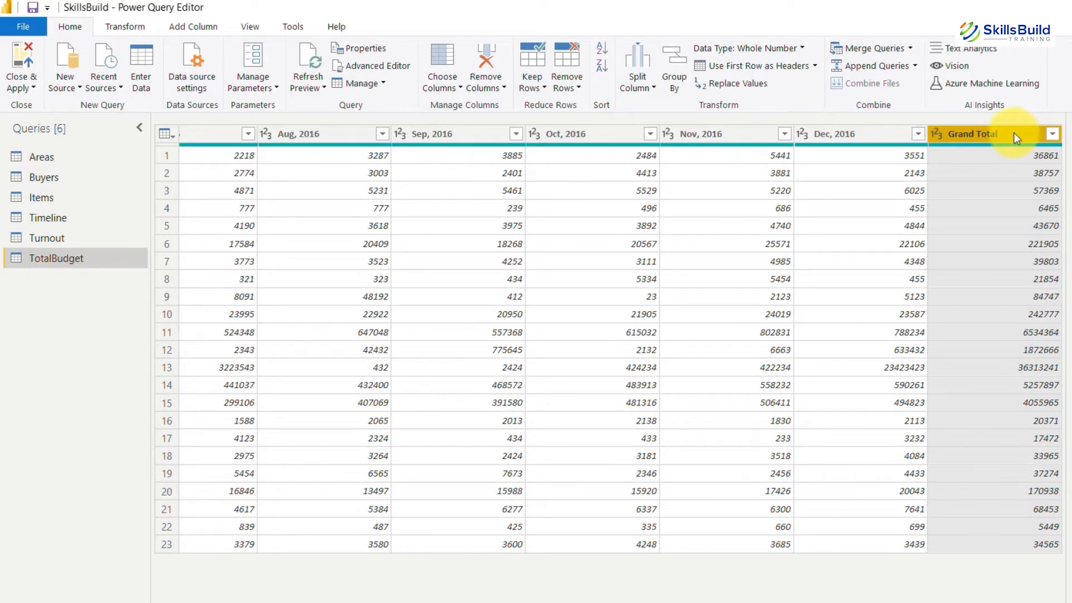
right_click(1012, 134)
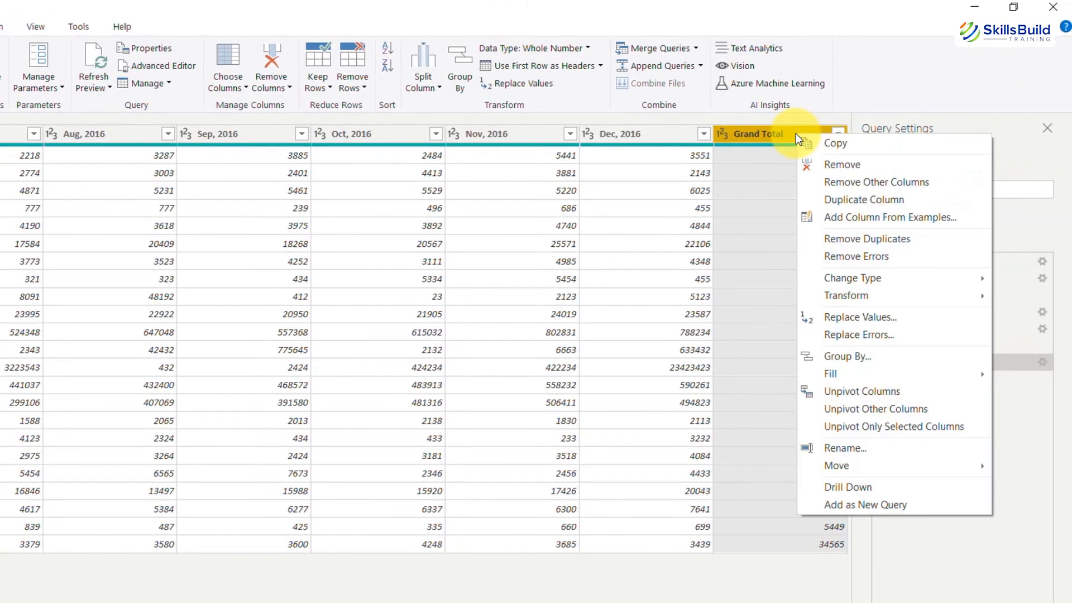
click(828, 163)
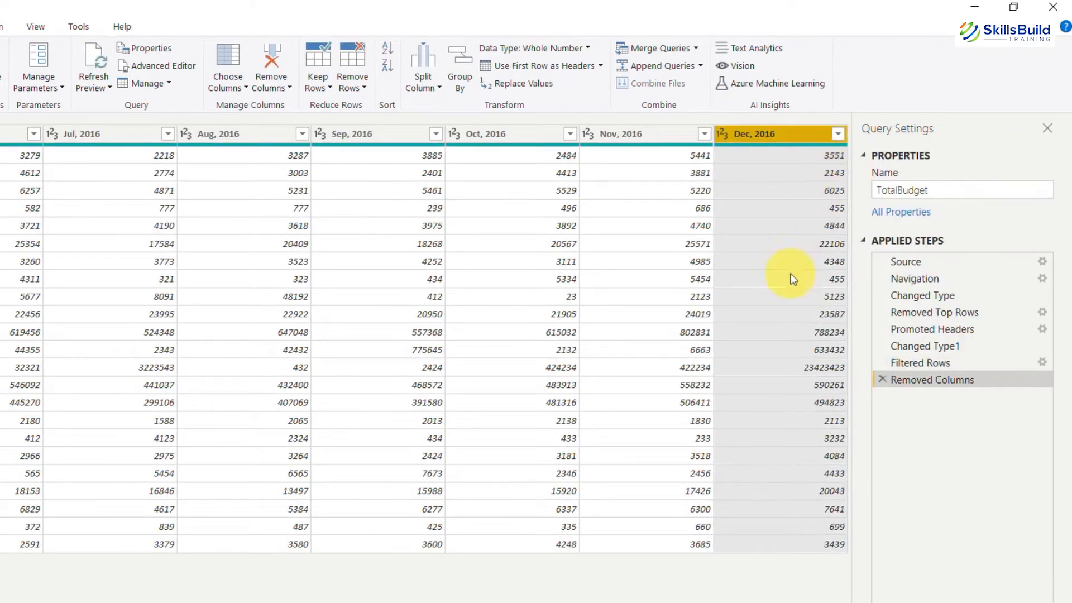
Look through the monthly budget columns from Jan, 2016 to Dec, 2016 and back to ProductKey.
scroll(608, 335, left, 5)
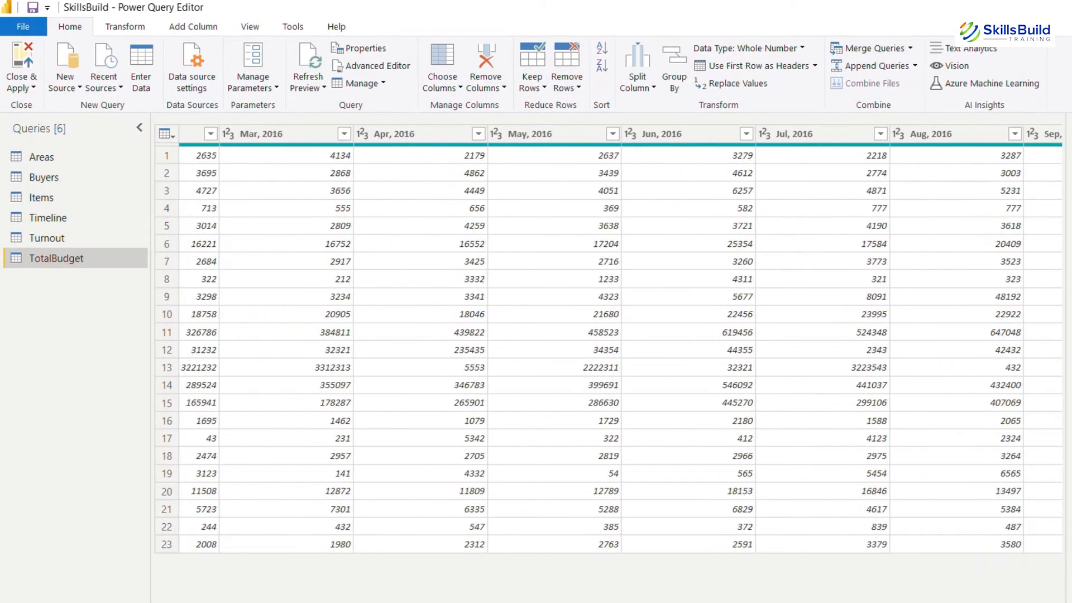
scroll(609, 335, left, 3)
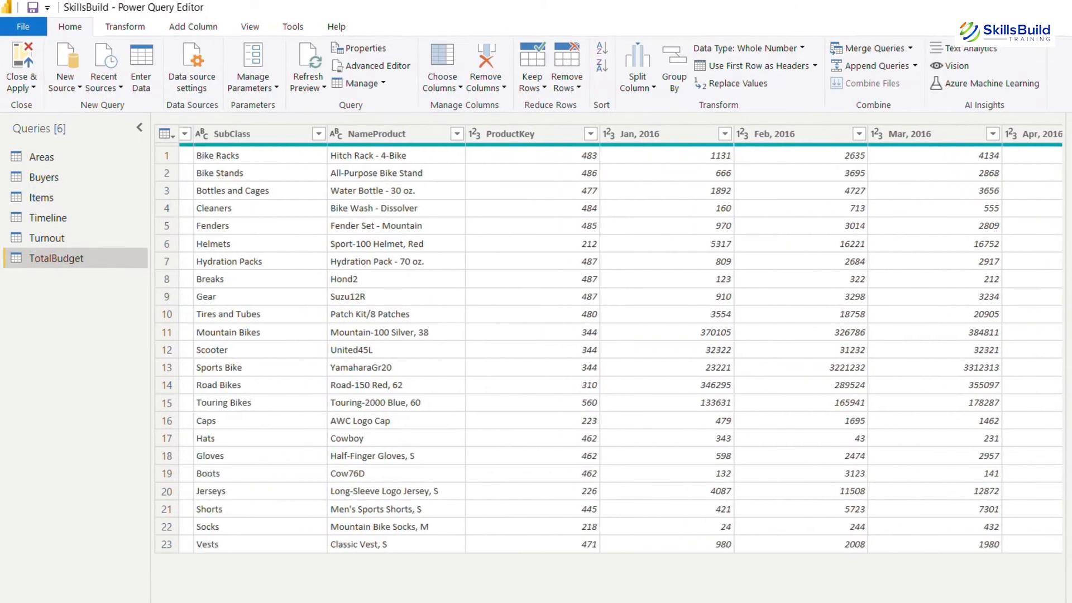
click(669, 132)
key(Right)
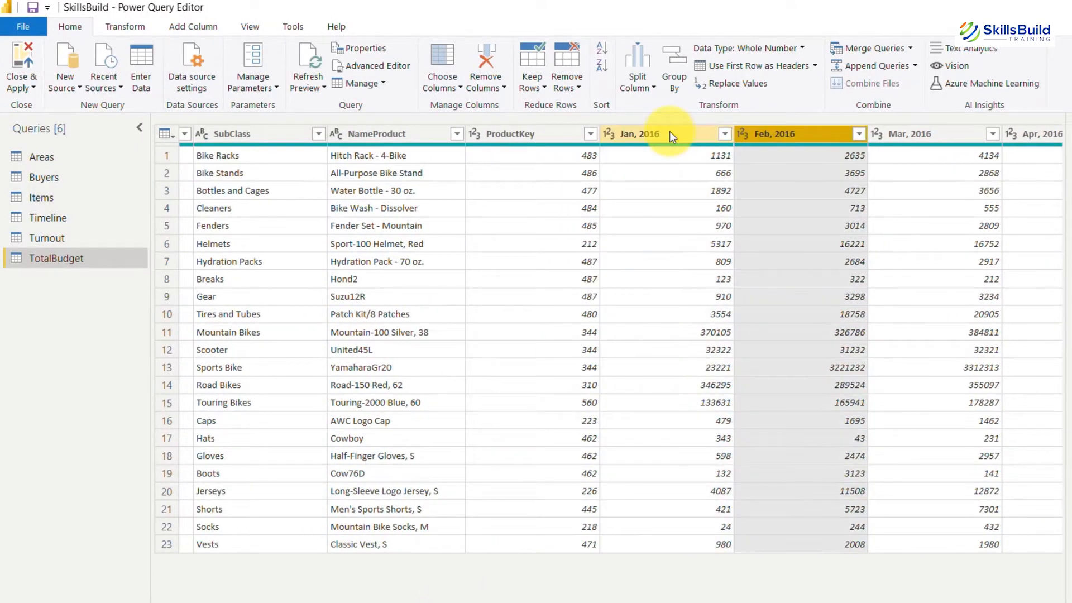
key(Right)
key(Right)
key(Right)
key(Right)
key(Right)
key(Right)
key(Right)
key(Right)
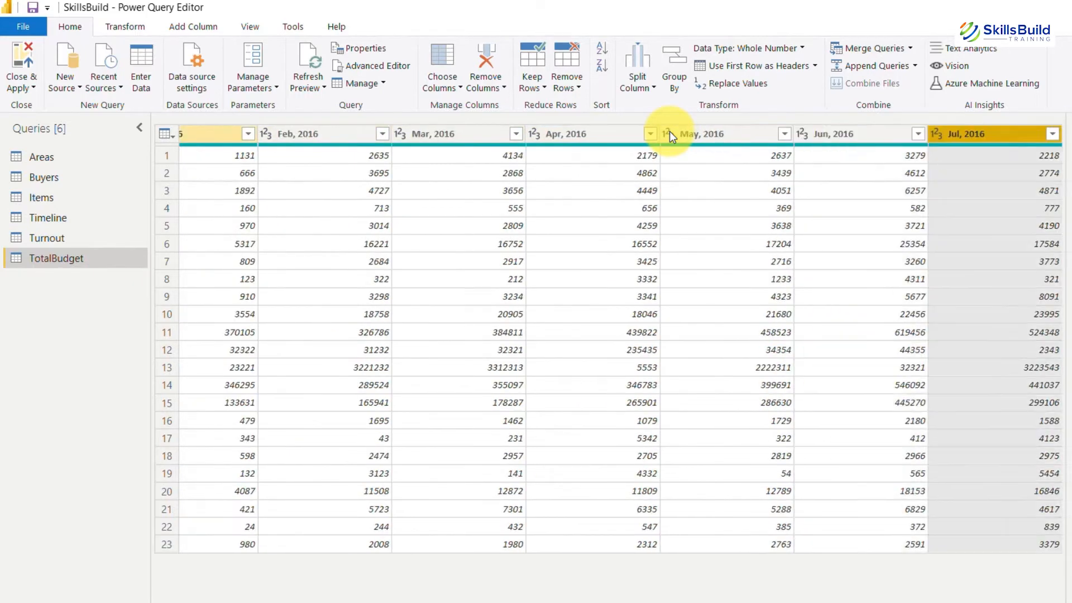
key(Right)
key(Right)
key(Left)
key(Left)
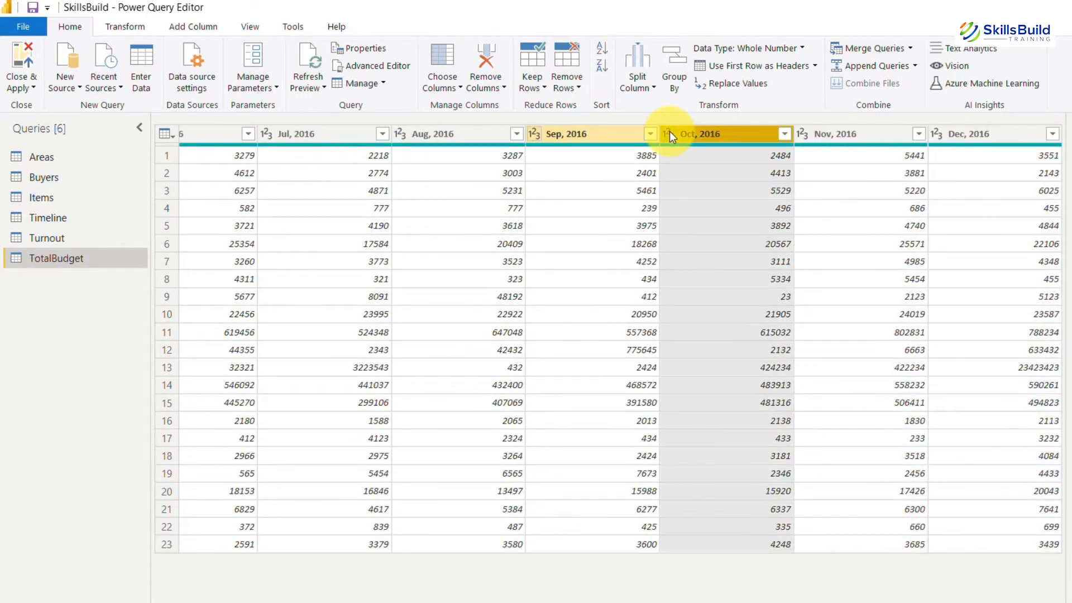
key(Left)
key(Left)
key(Left)
key(Left)
key(Left)
key(Left)
key(Left)
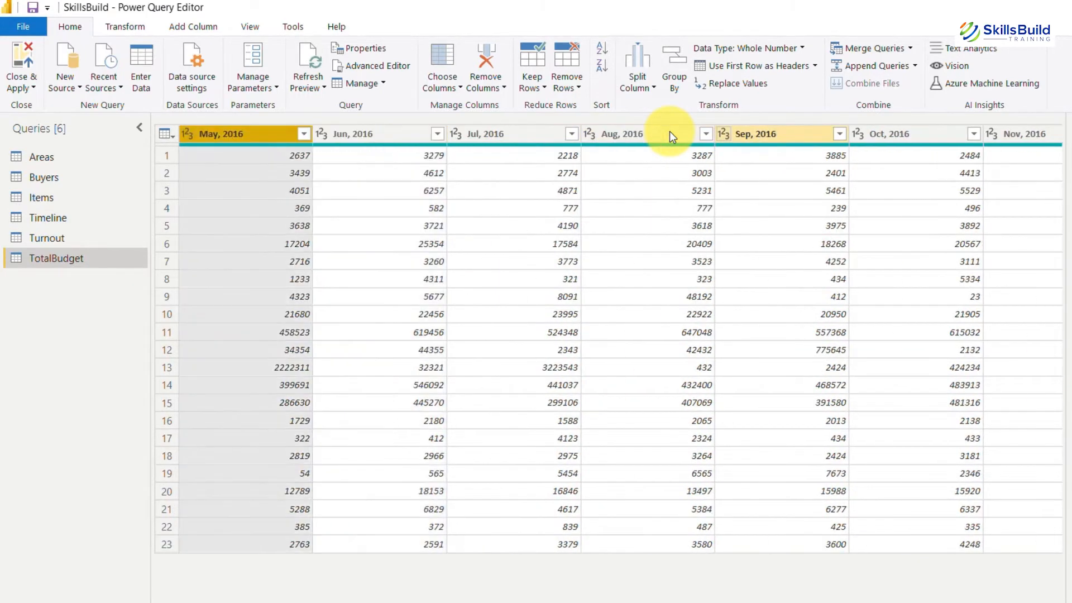
key(Left)
key(Left)
key(Left)
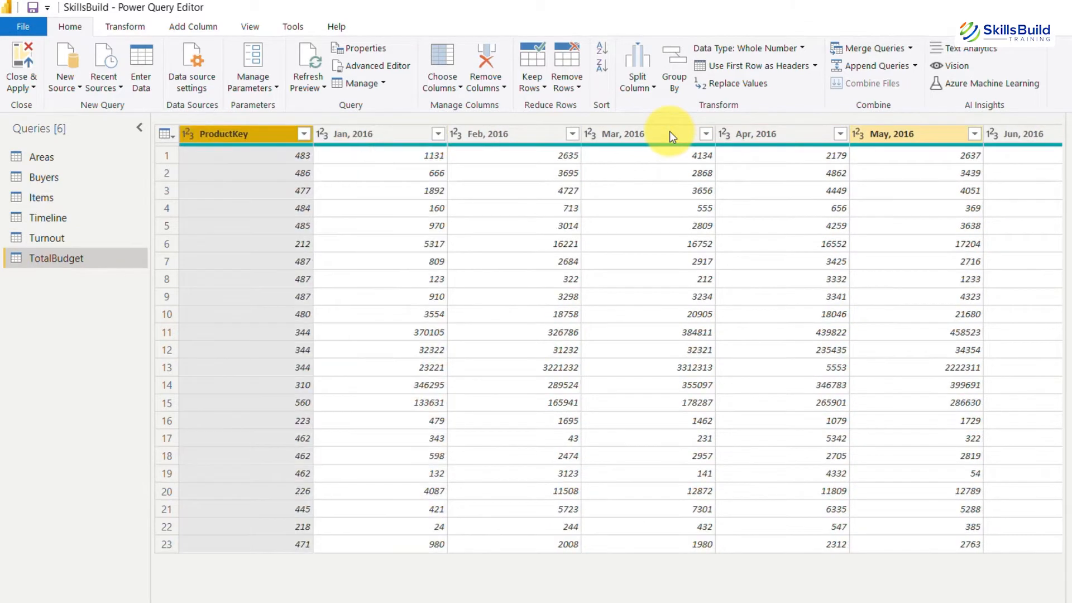
Select all month columns from Jan, 2016 through Dec, 2016 and unpivot them into attribute and value columns.
key(Right)
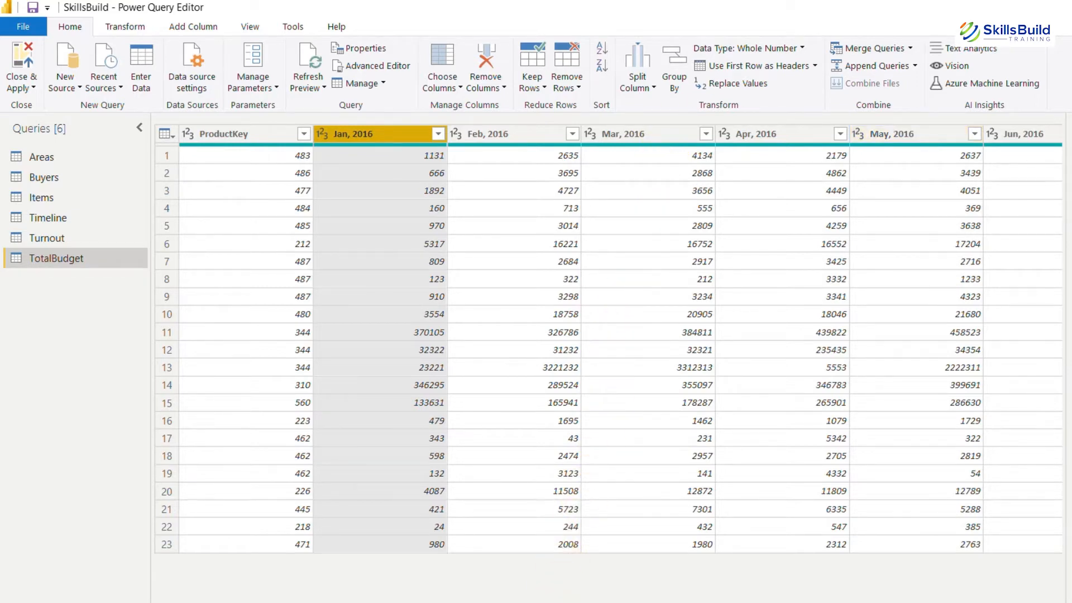
scroll(608, 339, left, 7)
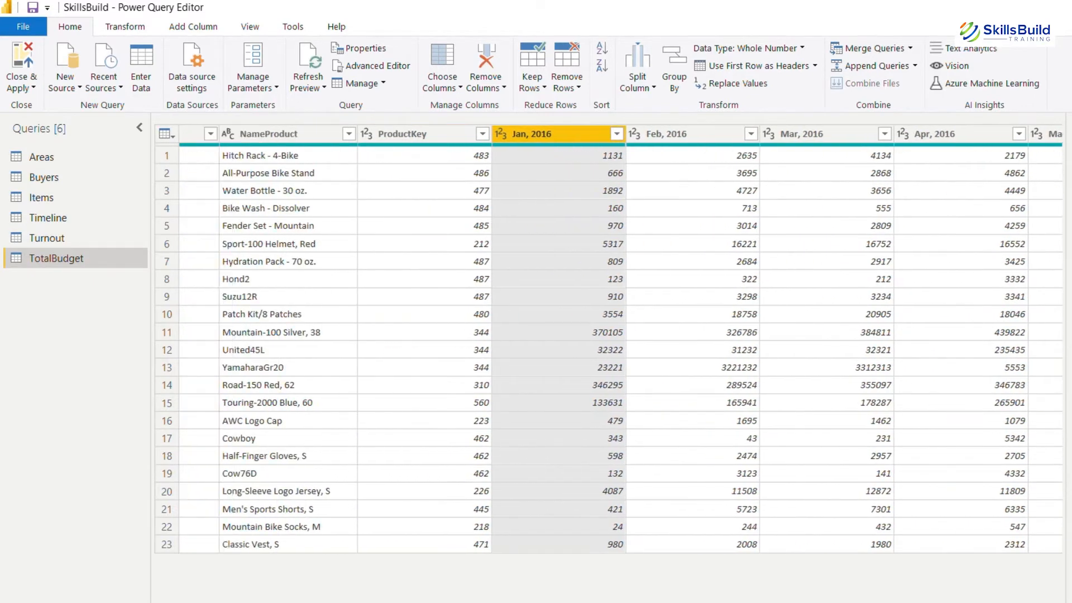
scroll(620, 339, right, 3)
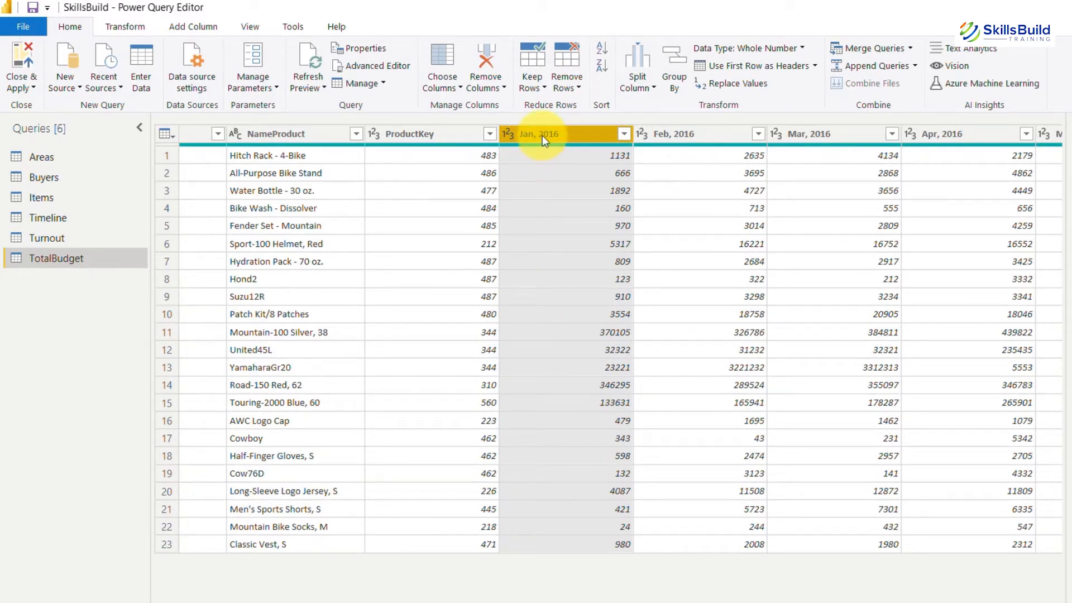
scroll(546, 366, right, 5)
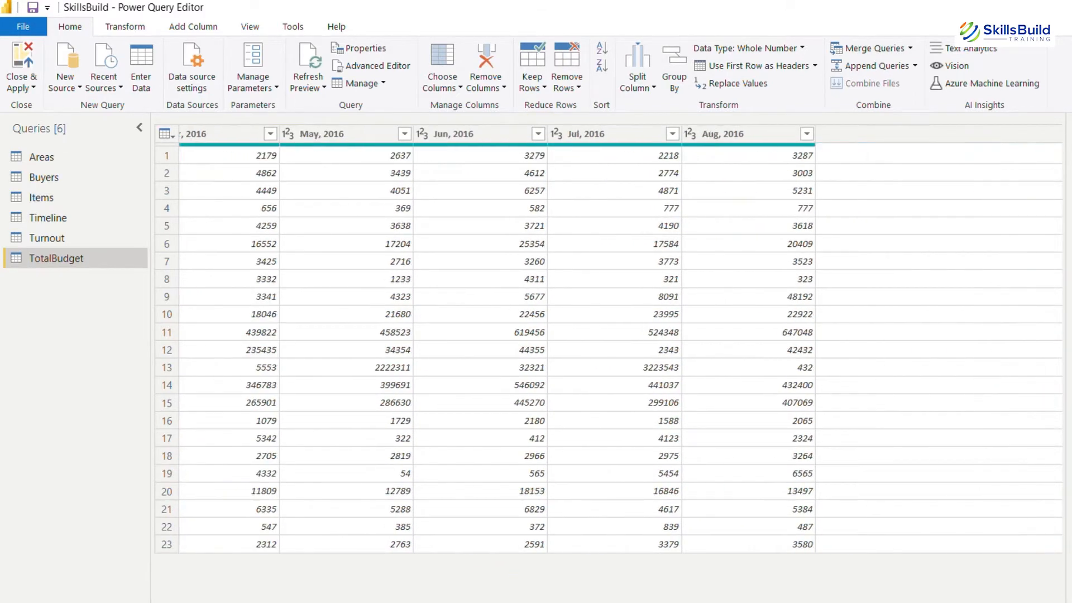
scroll(619, 339, right, 3)
key(shift)
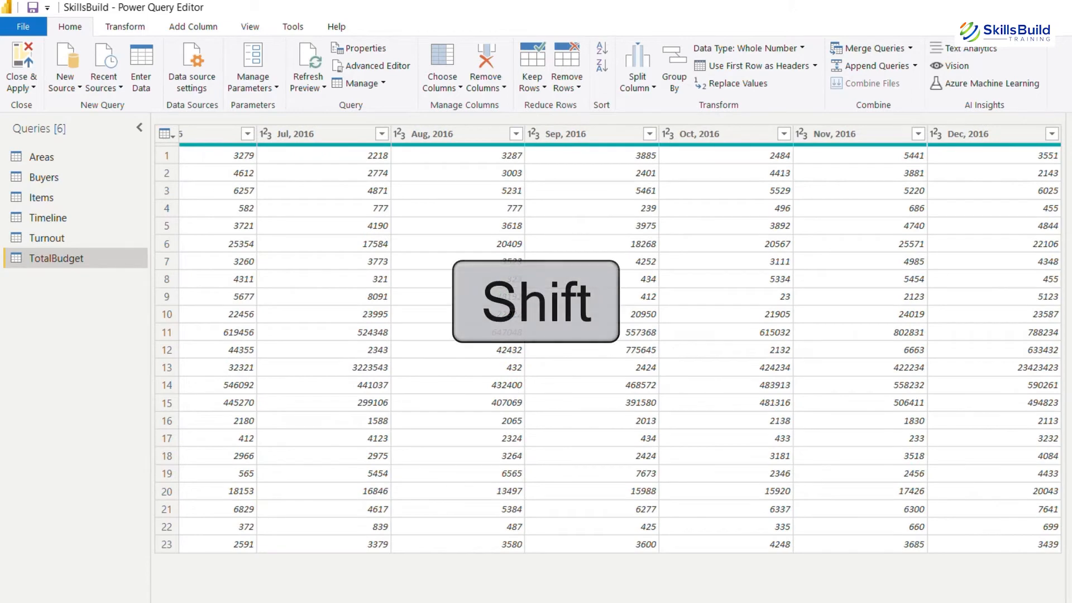
shift+click(974, 144)
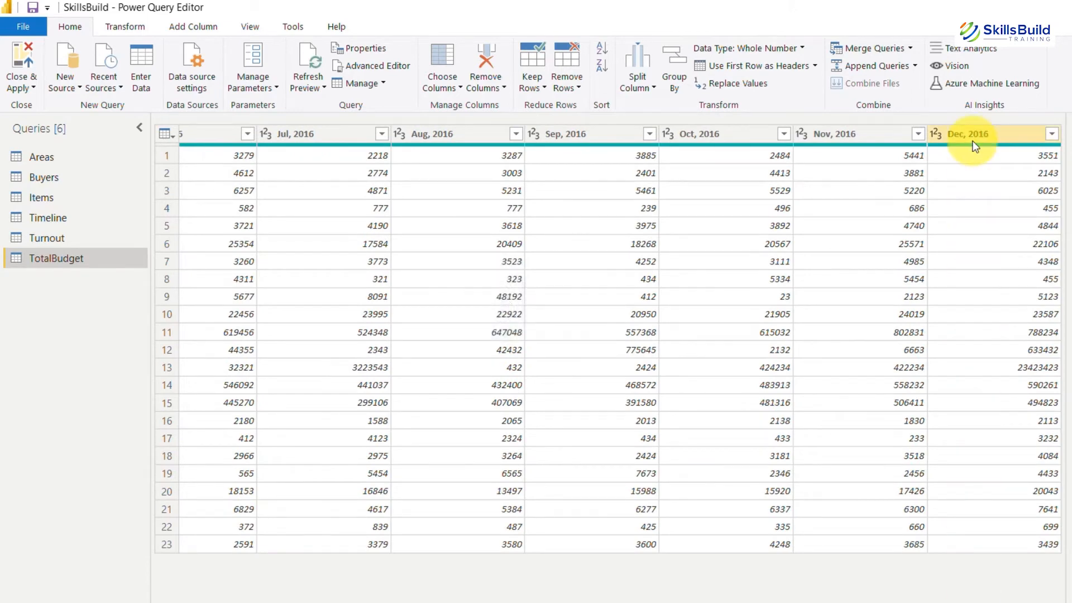
shift+click(972, 142)
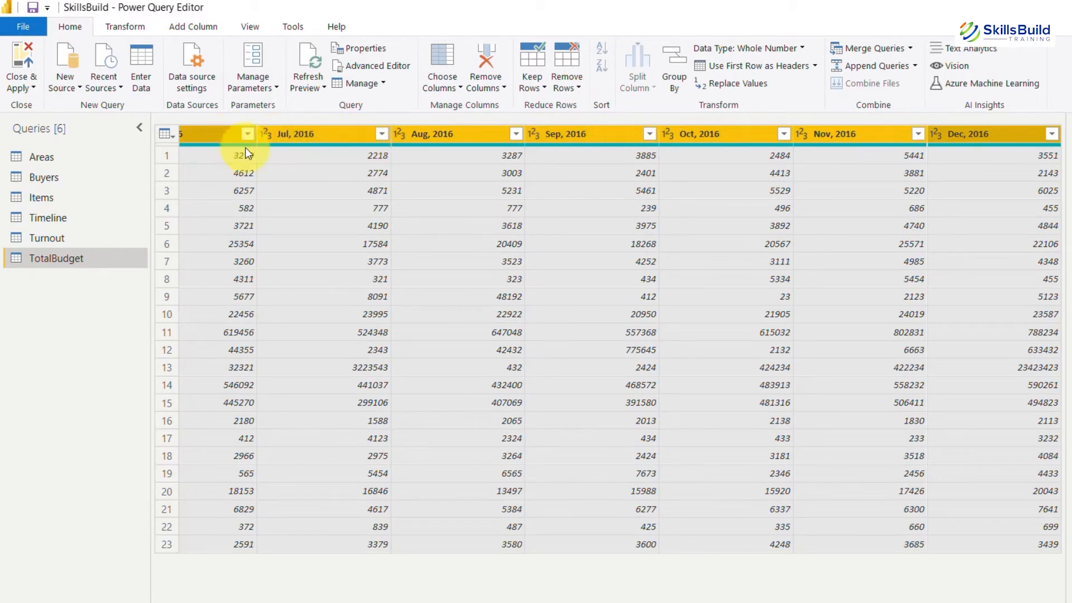
drag(766, 602, 378, 602)
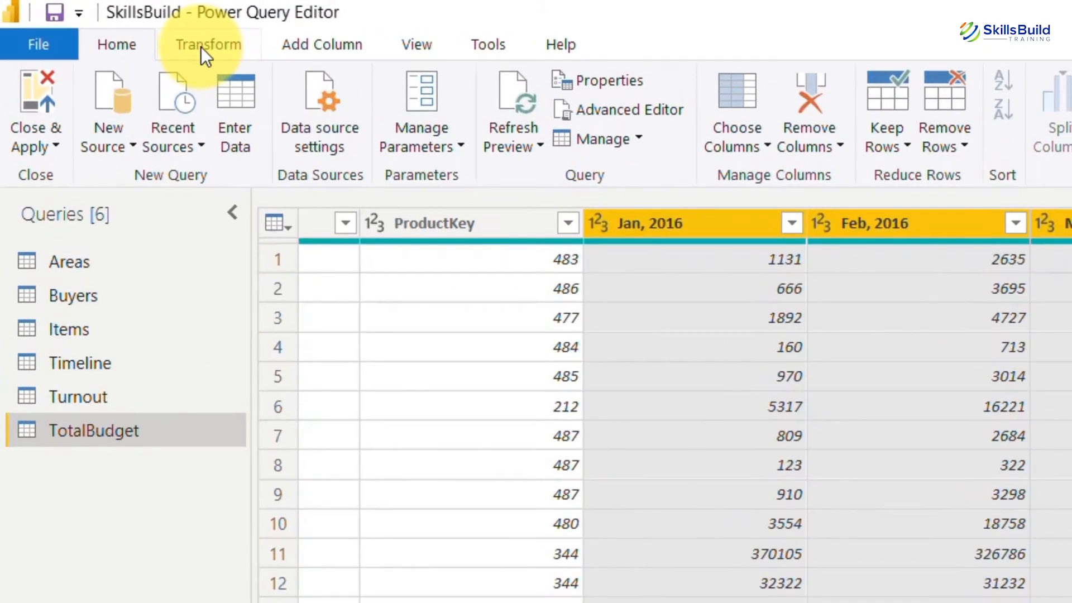
click(203, 49)
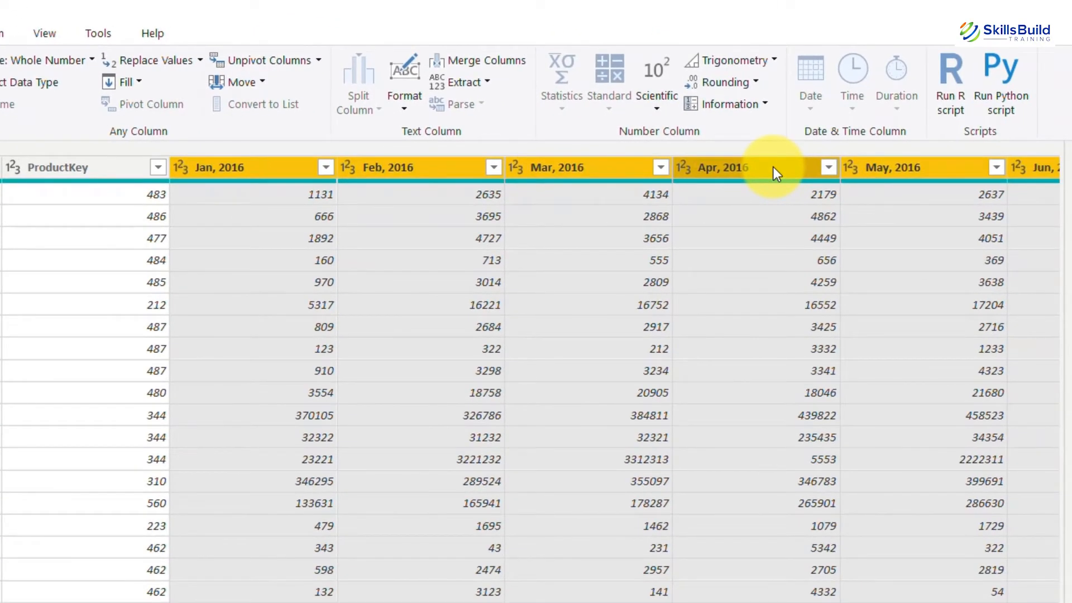
right_click(772, 173)
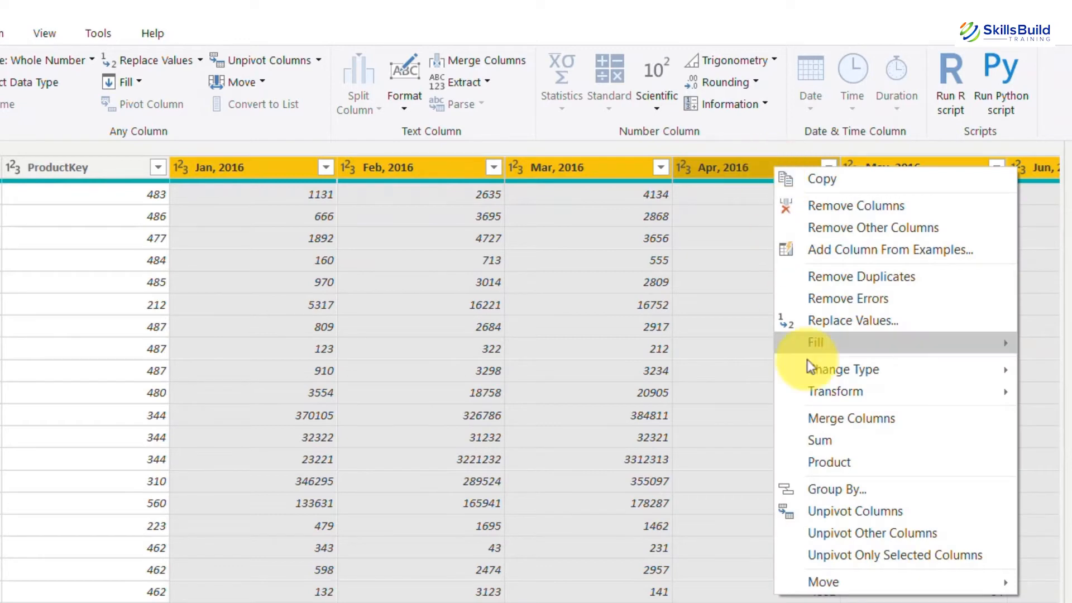
click(838, 509)
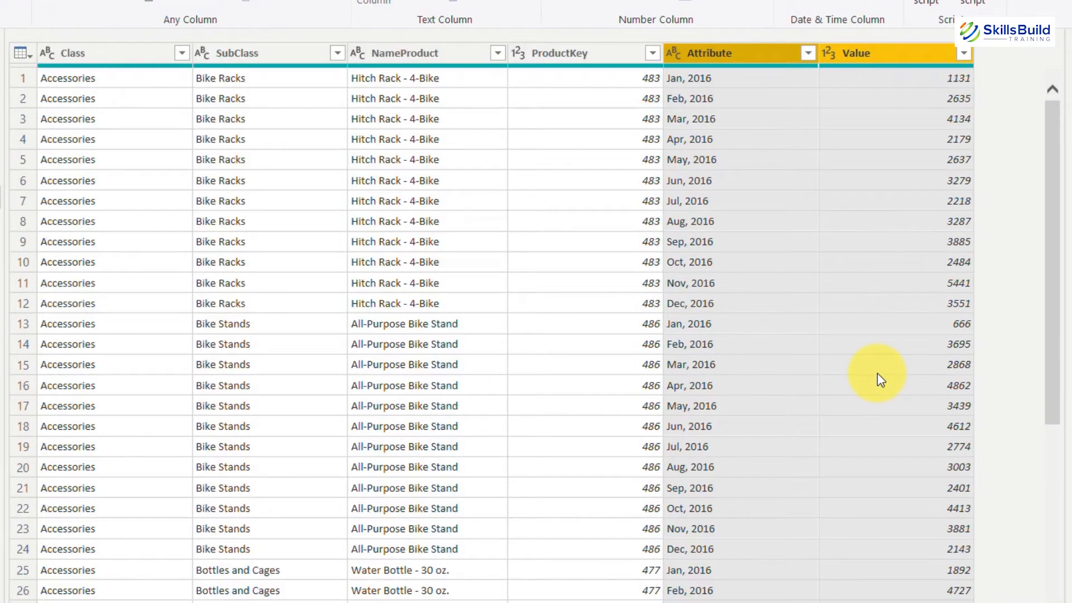
Examine the unpivoted rows and the Attribute and Value columns of the TotalBudget query.
drag(1055, 288, 1046, 246)
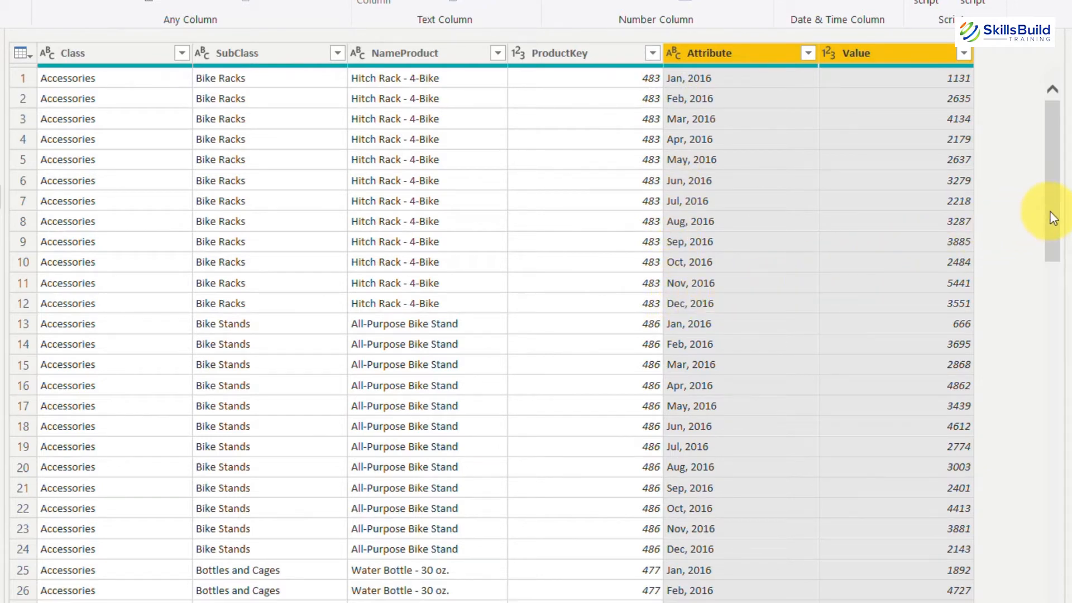
drag(1053, 218, 1050, 184)
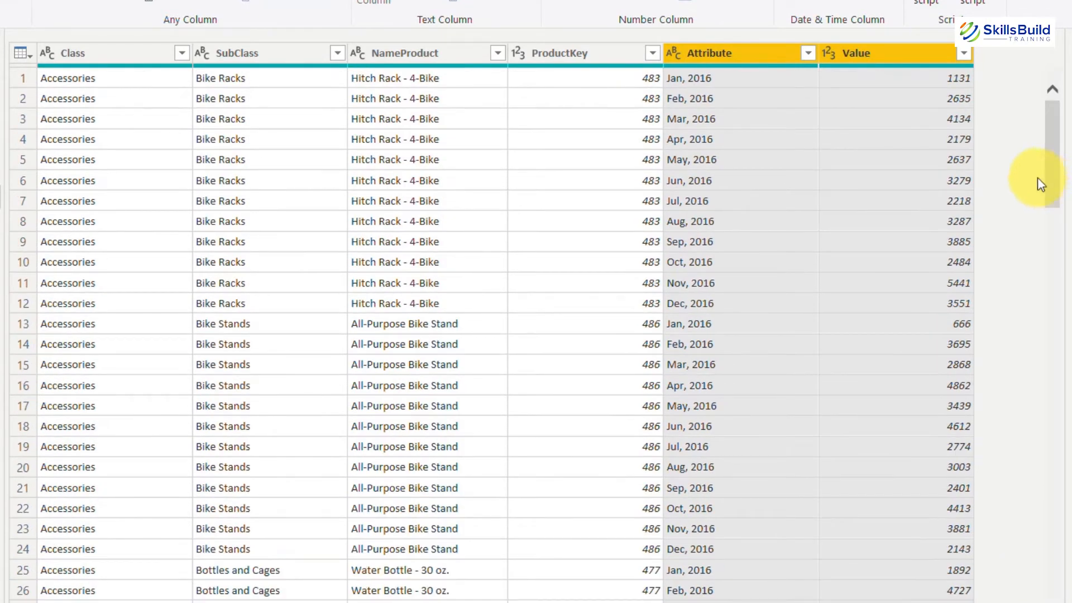
click(720, 52)
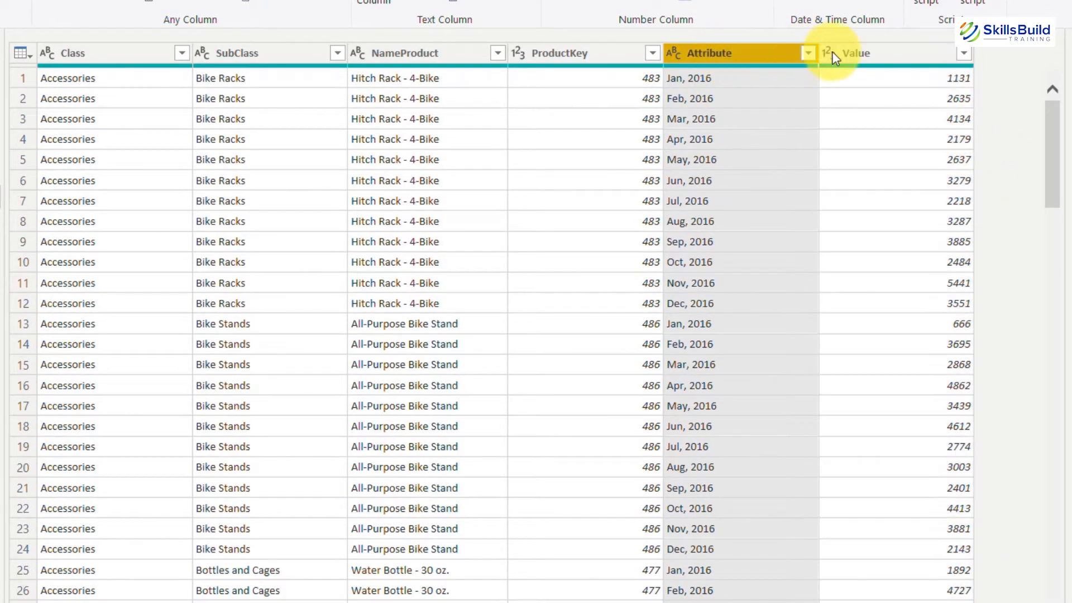
click(885, 51)
click(722, 54)
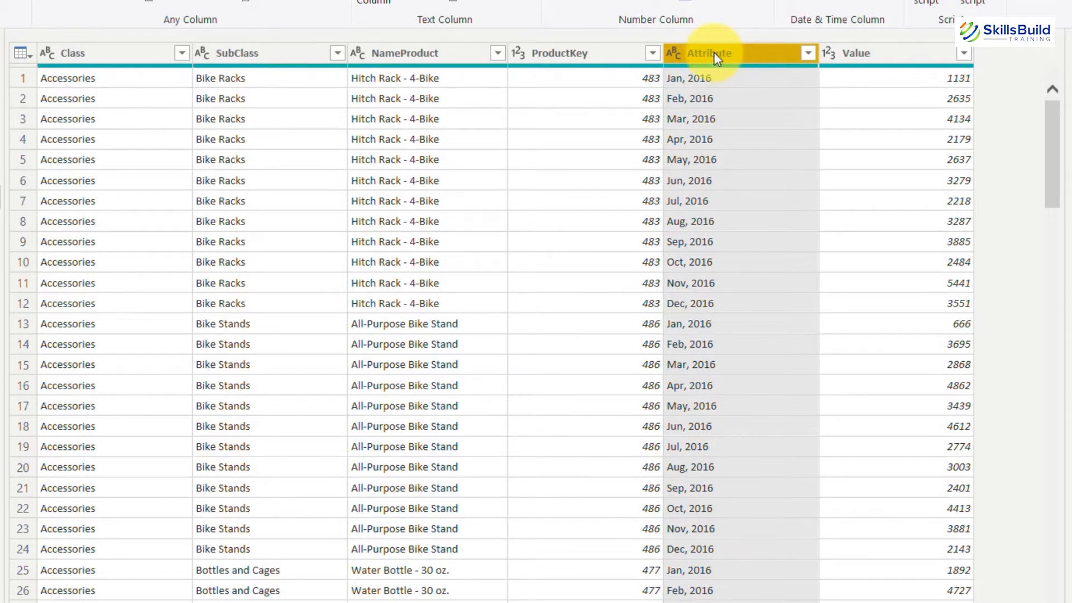
Rename the Attribute column of the TotalBudget query as Months.
right_click(715, 53)
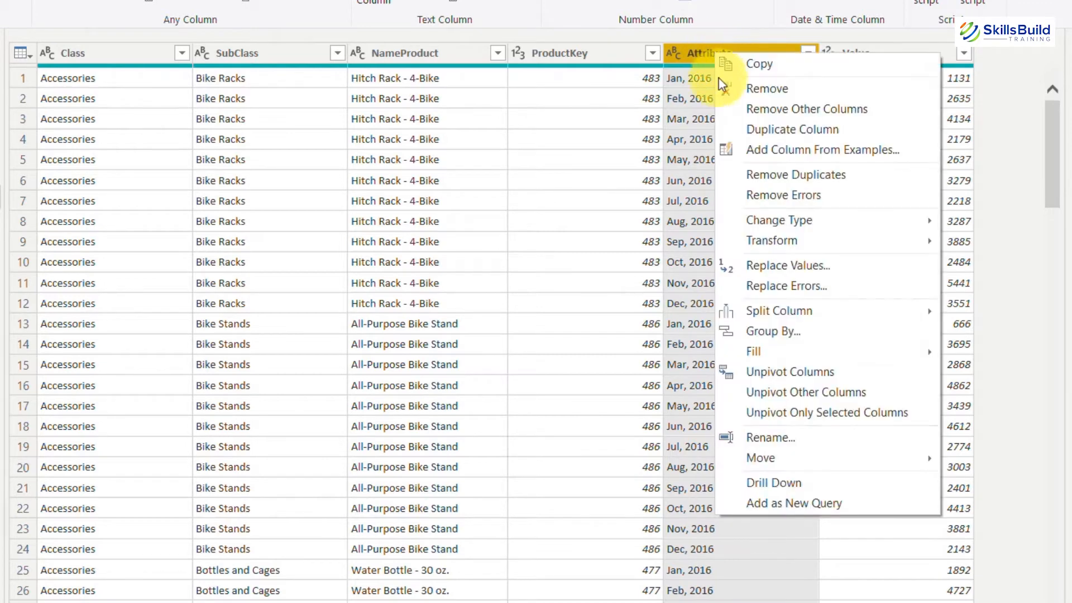
click(783, 432)
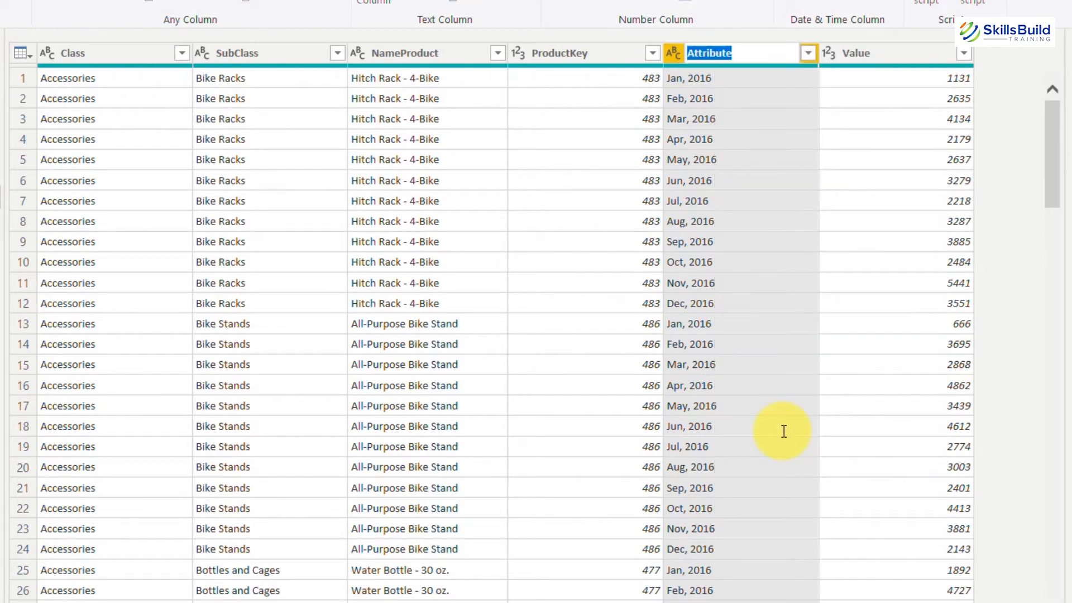
text(Months)
click(829, 205)
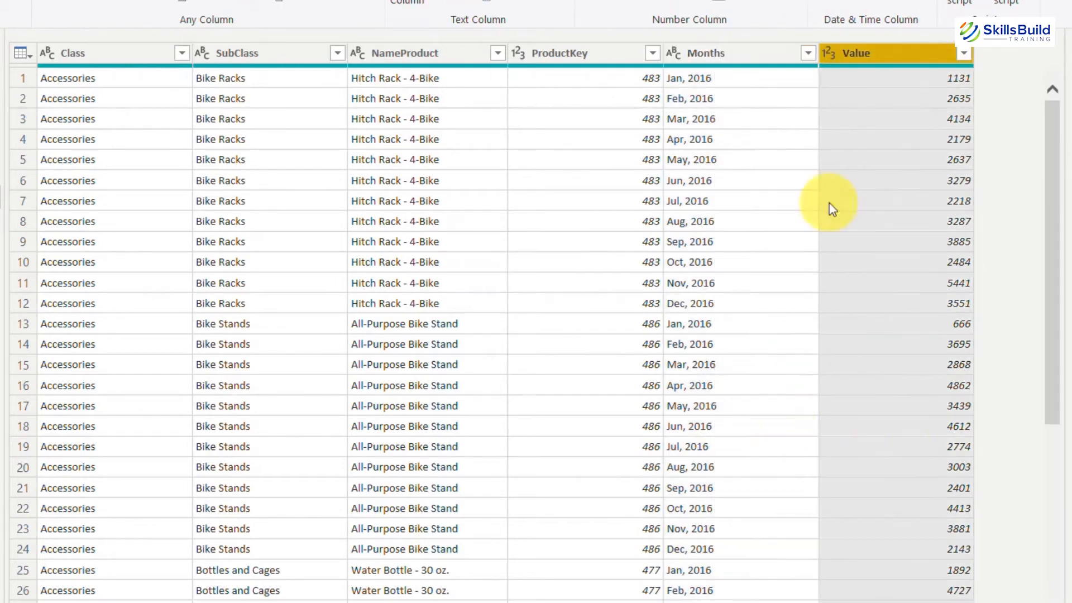
Rename the Value column of the TotalBudget query as TotalBudget.
right_click(859, 53)
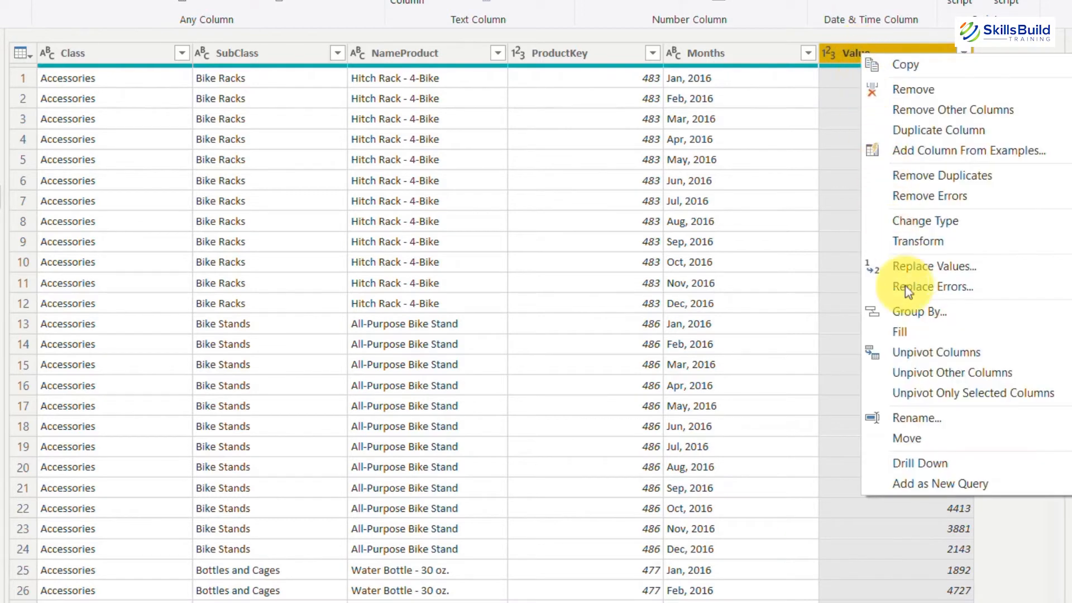
click(936, 430)
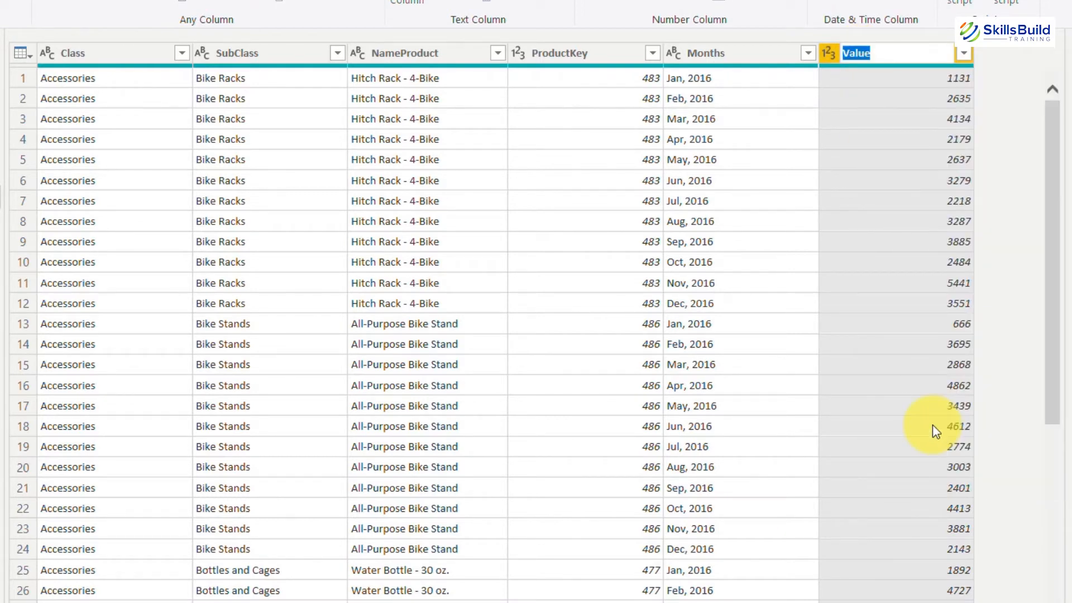
text(TotalBudget)
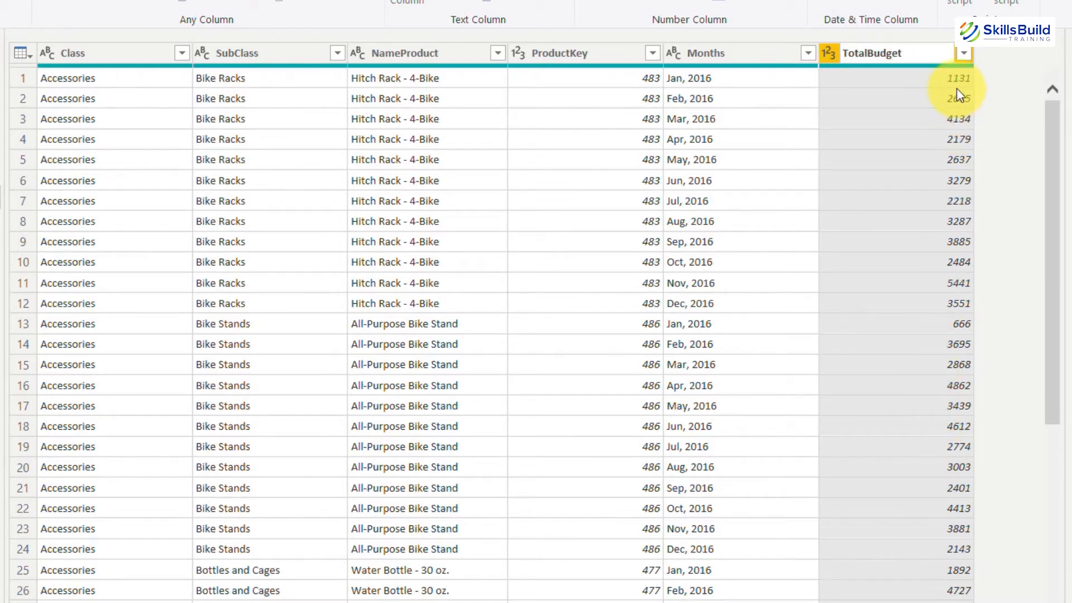
key(Return)
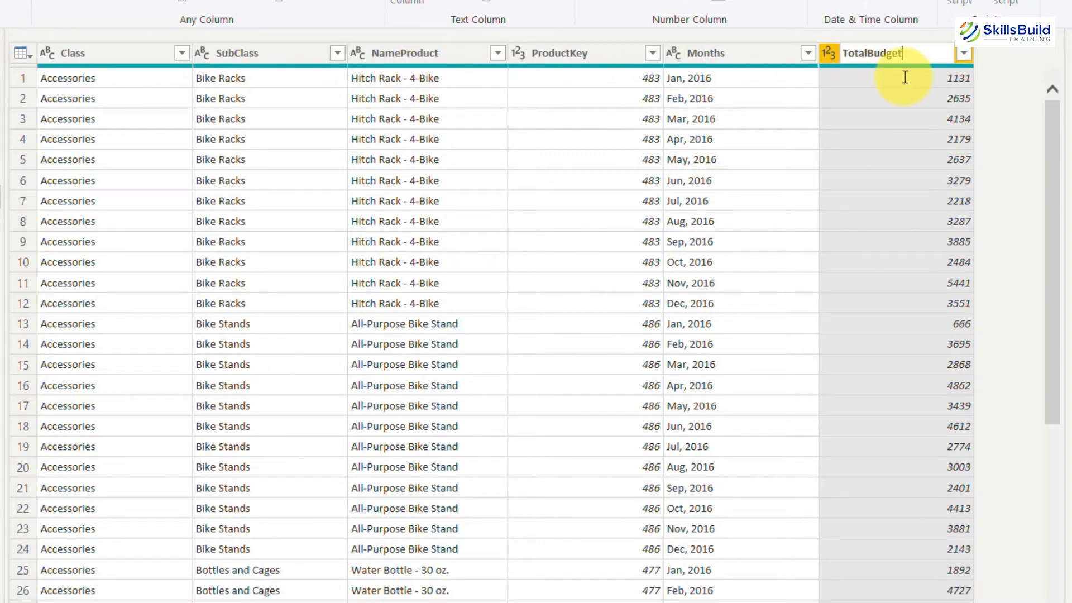
click(996, 104)
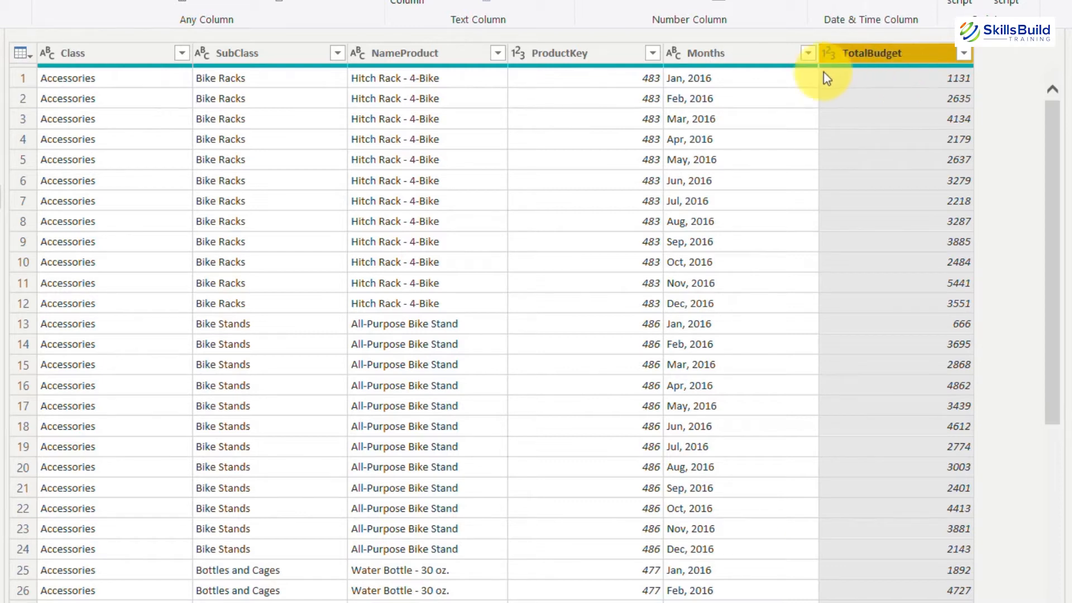
Apply the pending query changes and close the Power Query Editor.
mouse_move(150, 87)
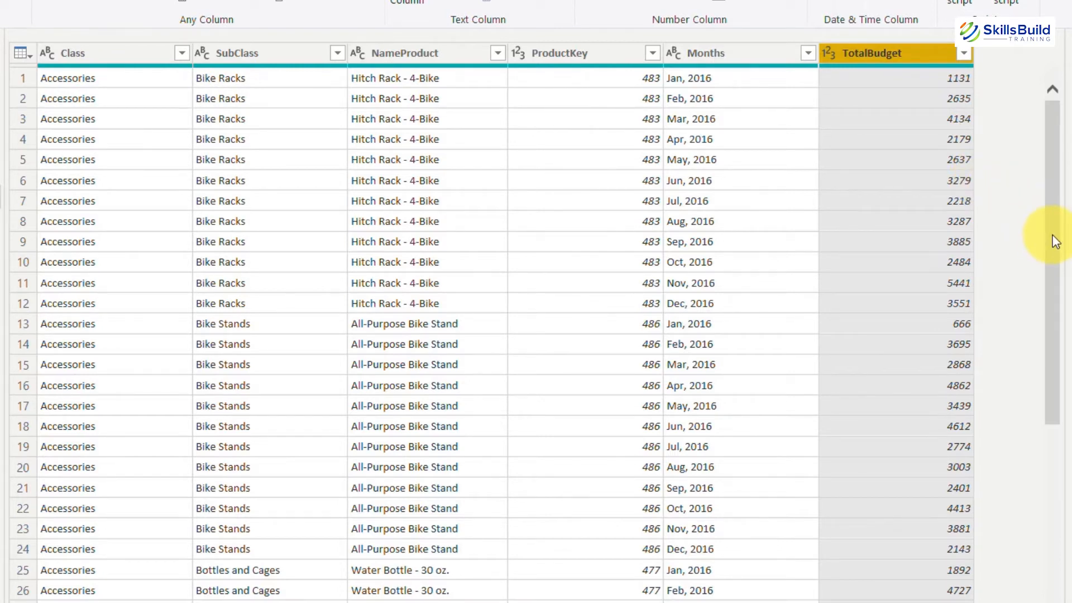
drag(1054, 241, 1039, 205)
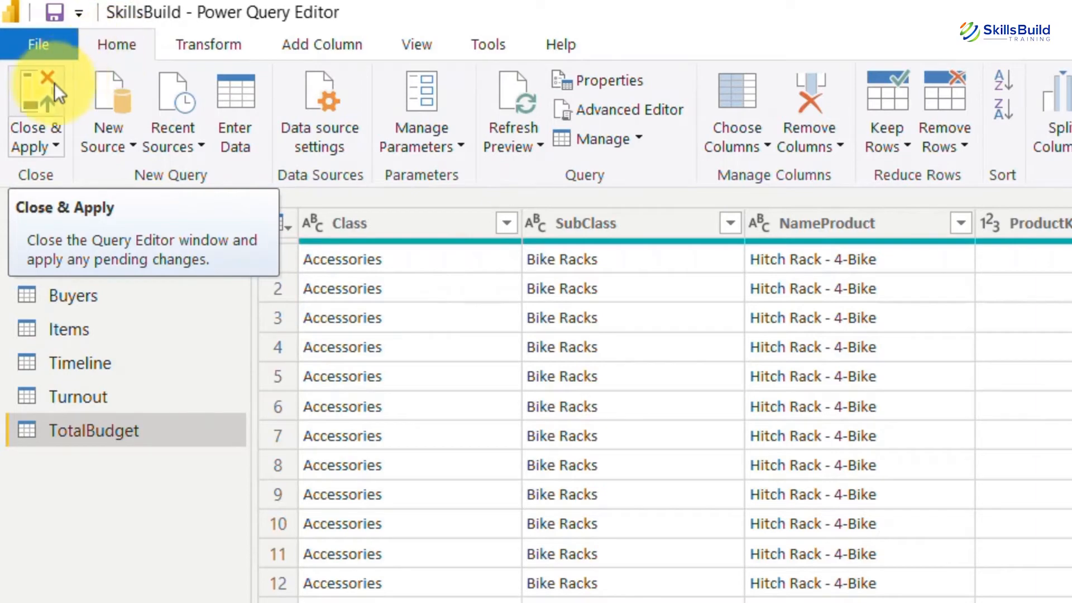
click(41, 92)
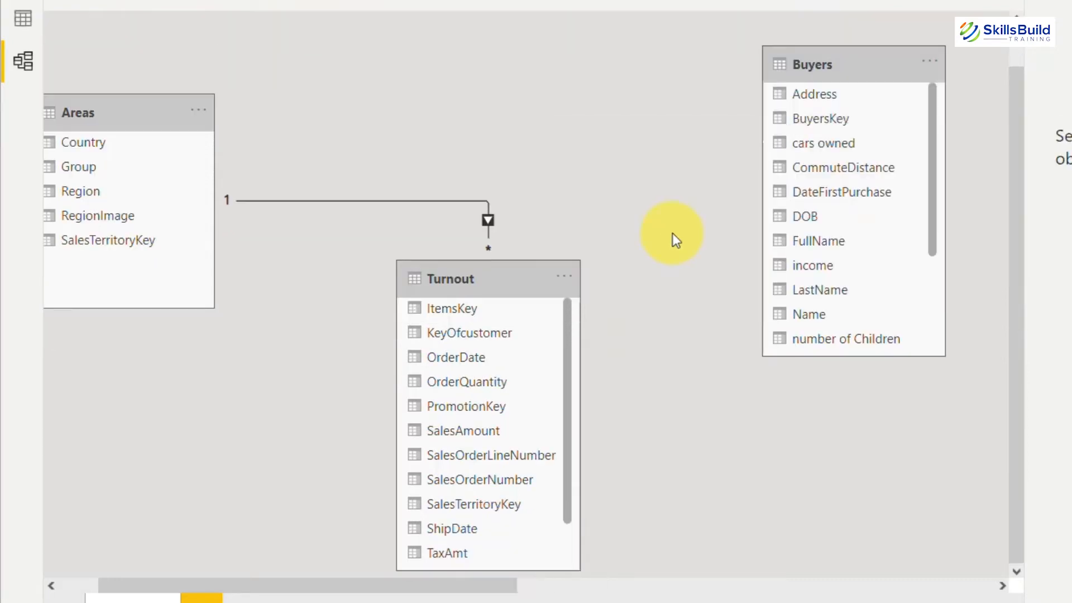
Shorten the Buyers, Turnout, Items and Timeline table cards in the model diagram.
drag(820, 355, 821, 249)
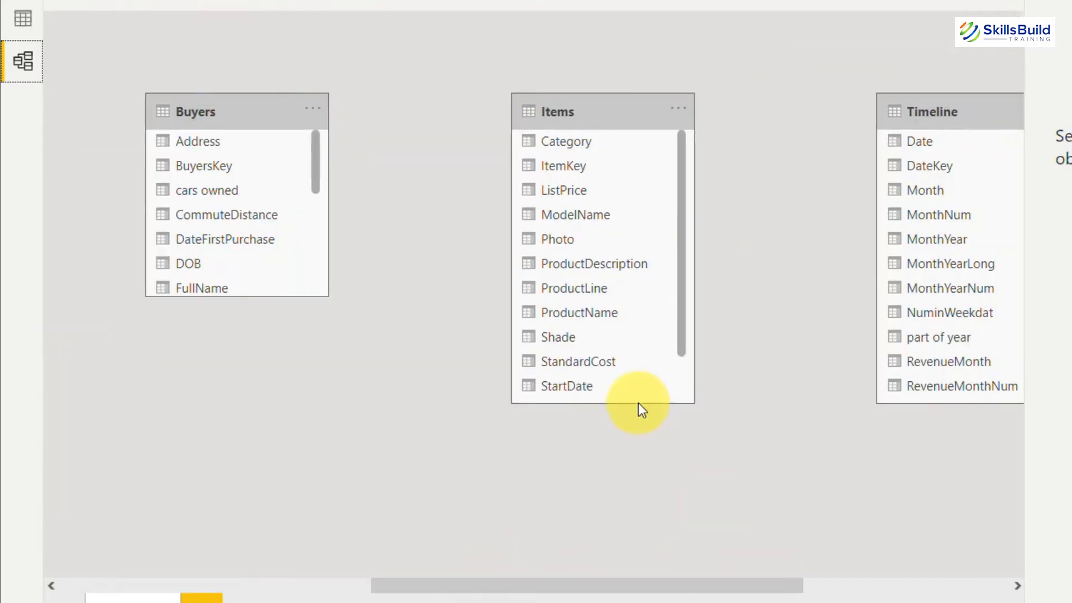
Delete the existing relationship between the Areas and Turnout tables.
drag(632, 581, 318, 581)
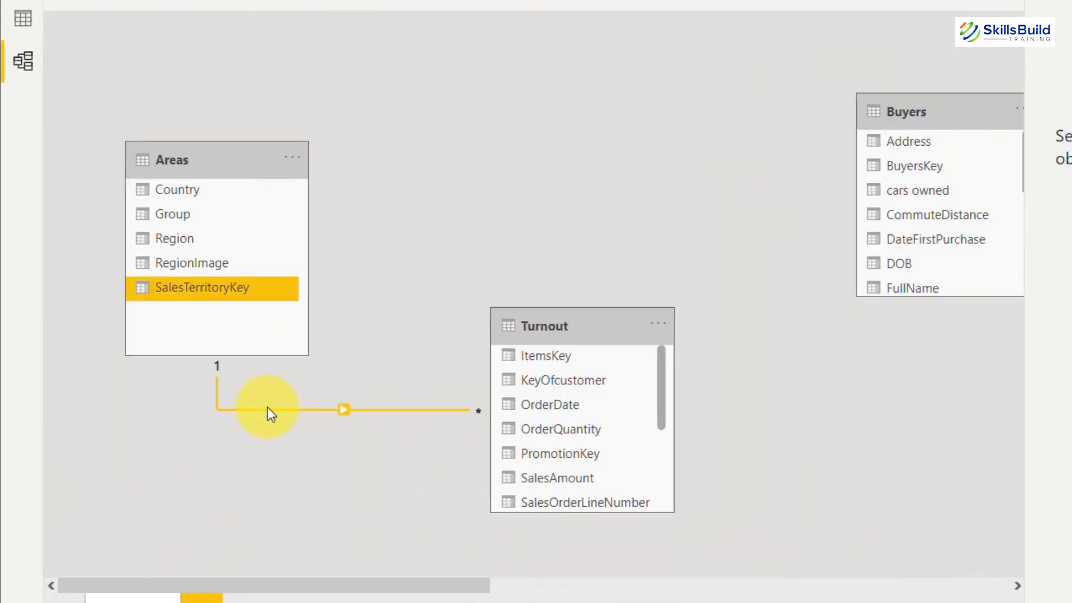
right_click(267, 408)
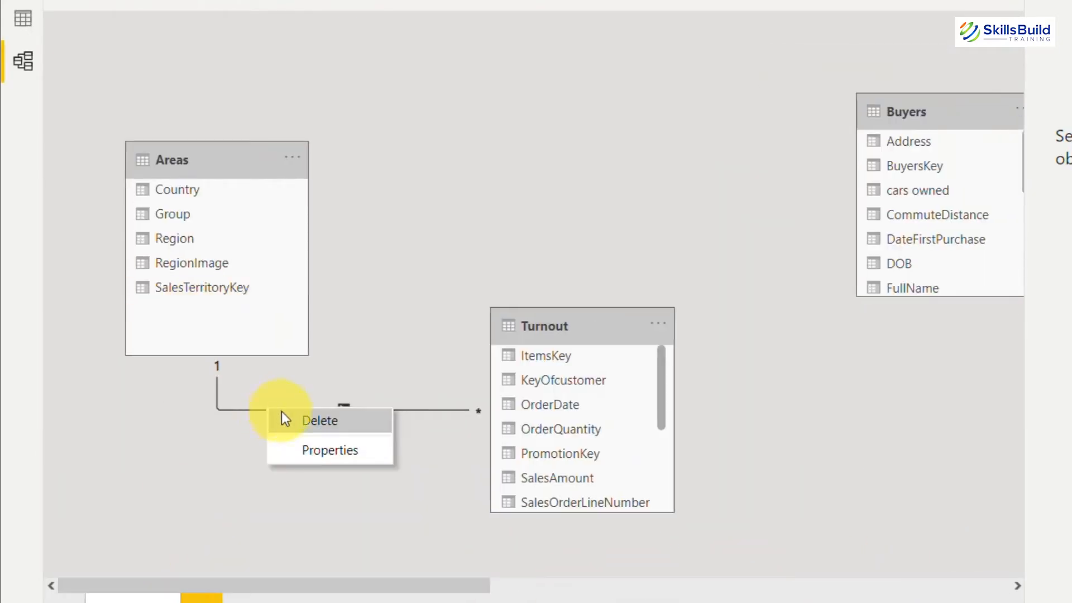
click(285, 419)
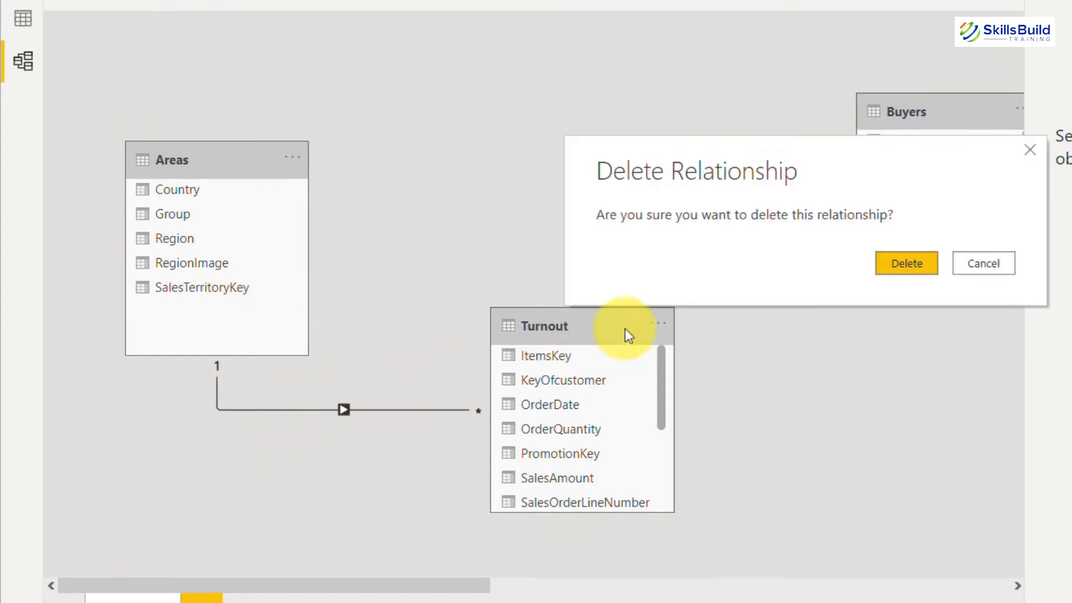
click(890, 265)
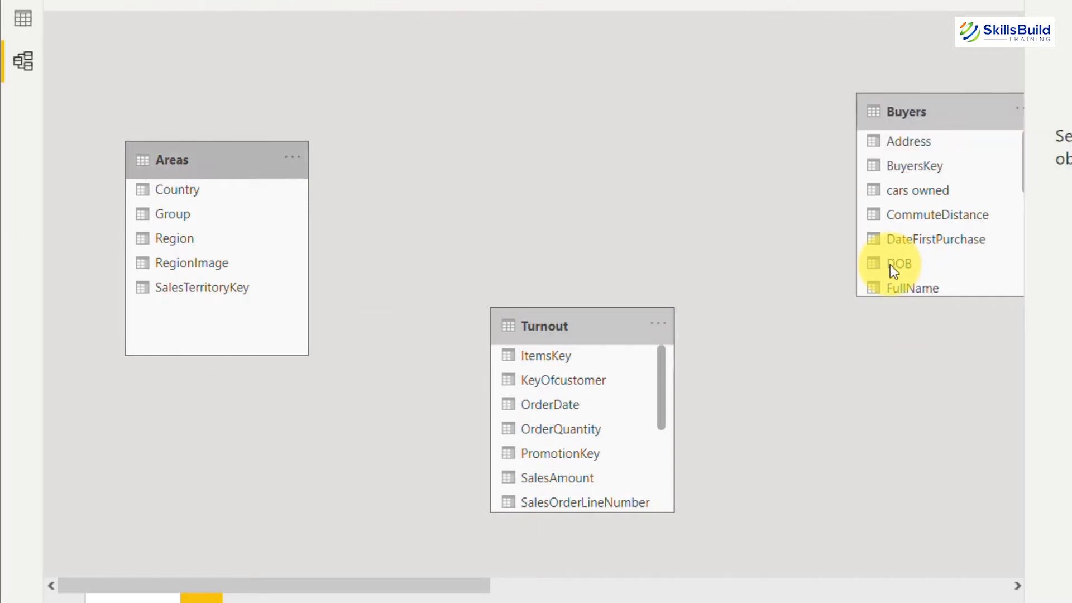
Arrange the Areas, Buyers, Items and Timeline tables in one row, with Turnout and TotalBudget in a second row beneath.
drag(229, 144, 722, 108)
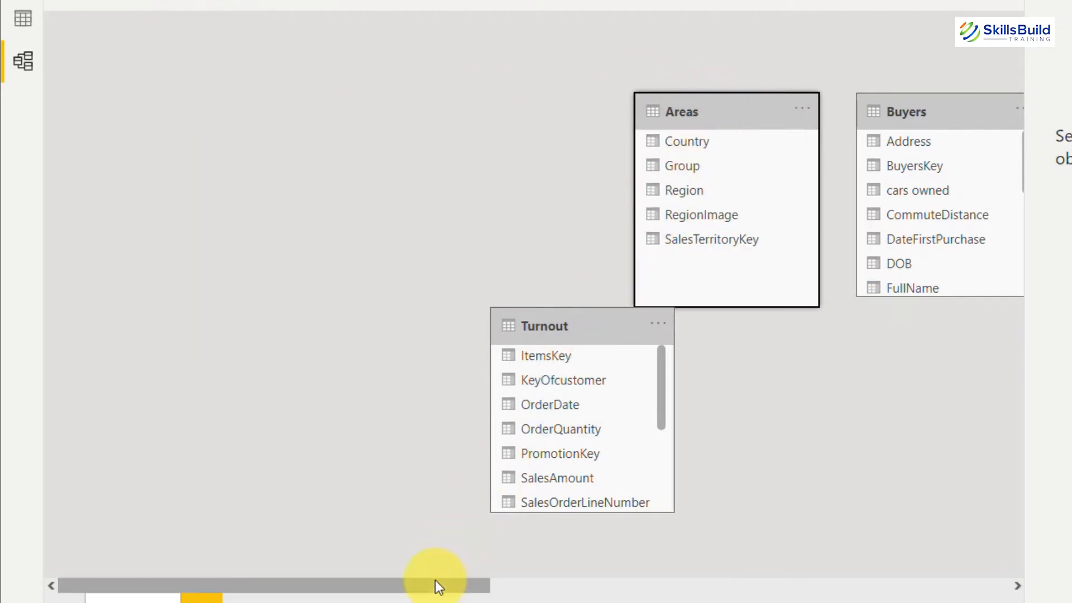
drag(435, 583, 648, 586)
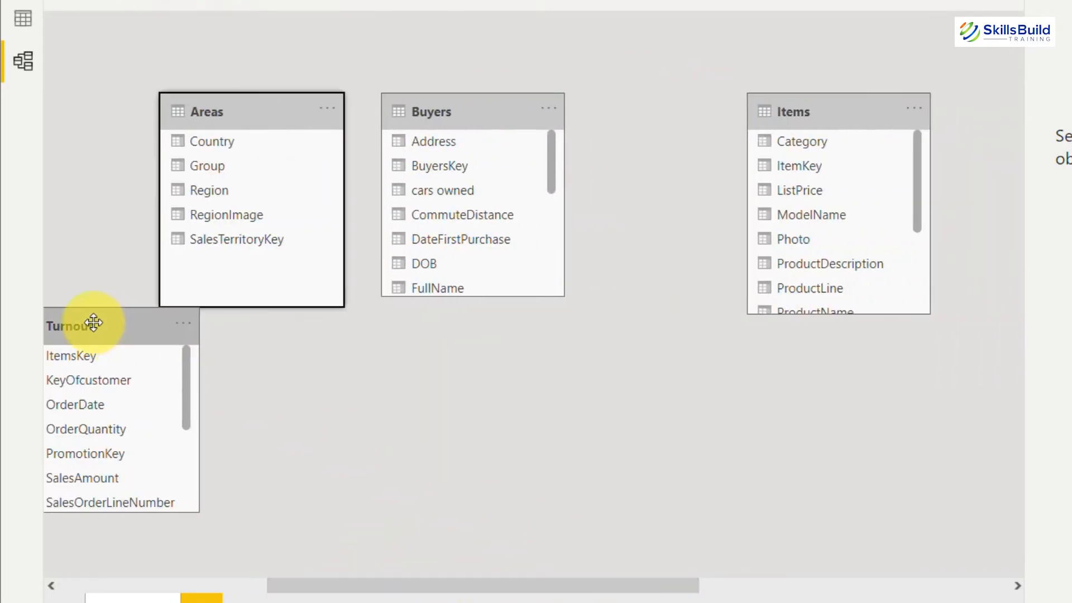
drag(84, 318, 304, 367)
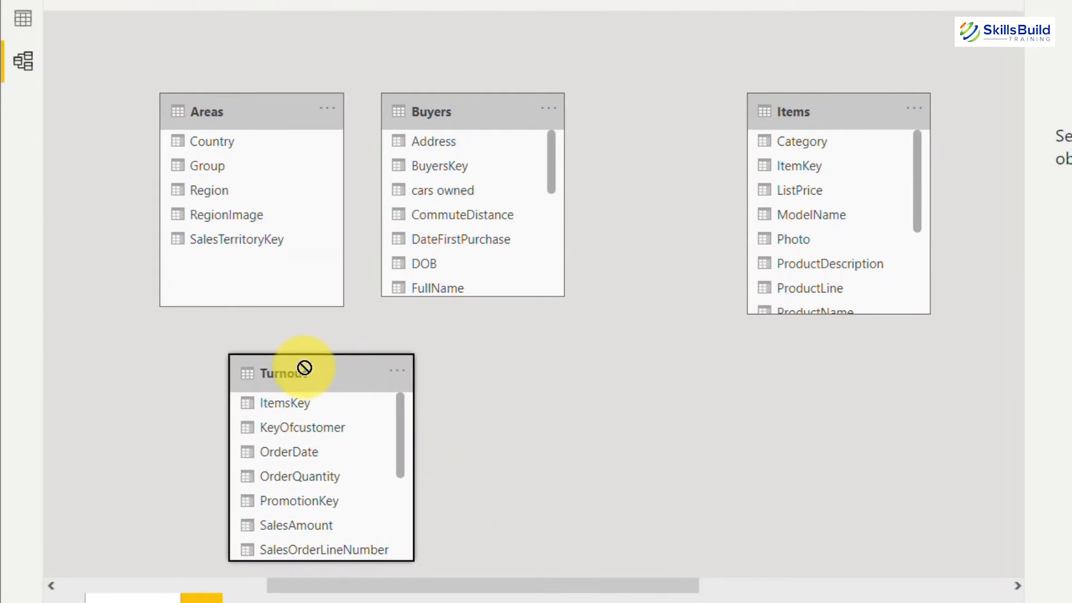
drag(490, 584, 681, 584)
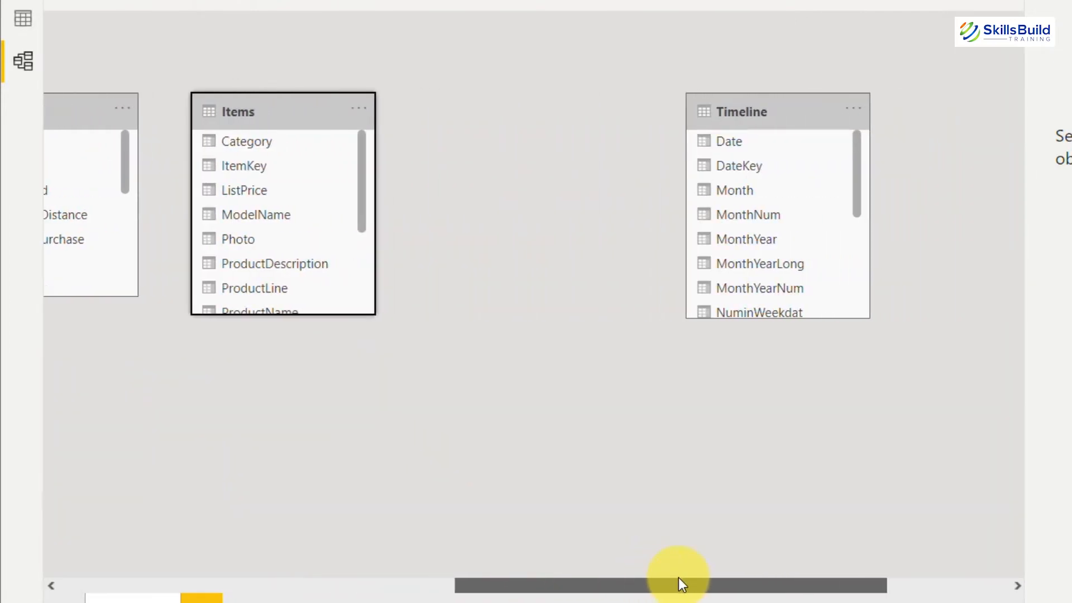
drag(772, 105, 514, 102)
drag(711, 584, 828, 579)
drag(856, 109, 431, 369)
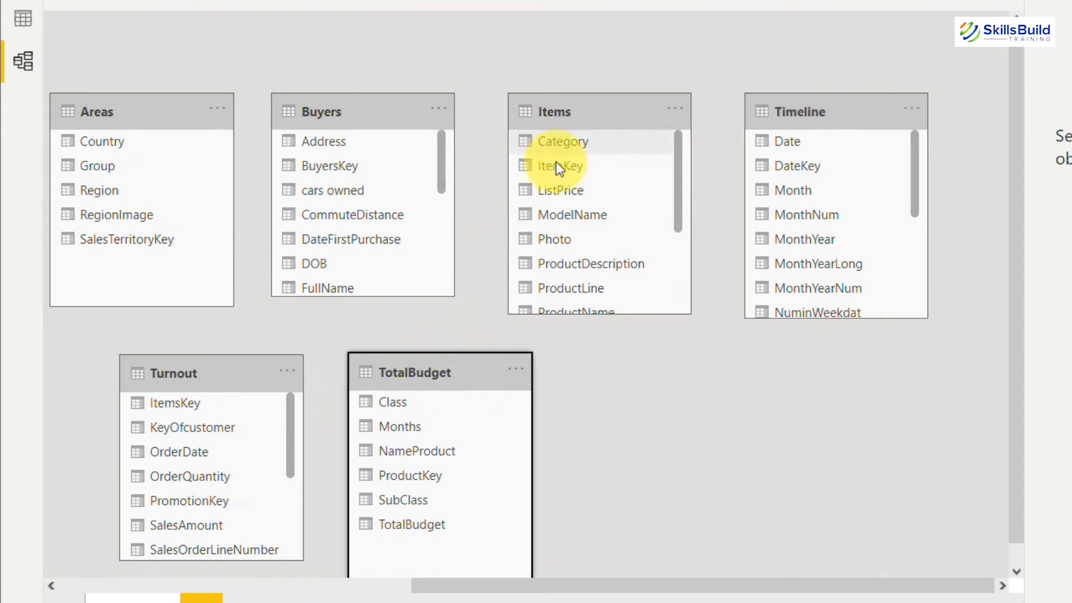
Fine-tune the diagram layout by nudging Items and moving TotalBudget and Turnout slightly lower, with a wider gap between them.
drag(556, 165, 565, 95)
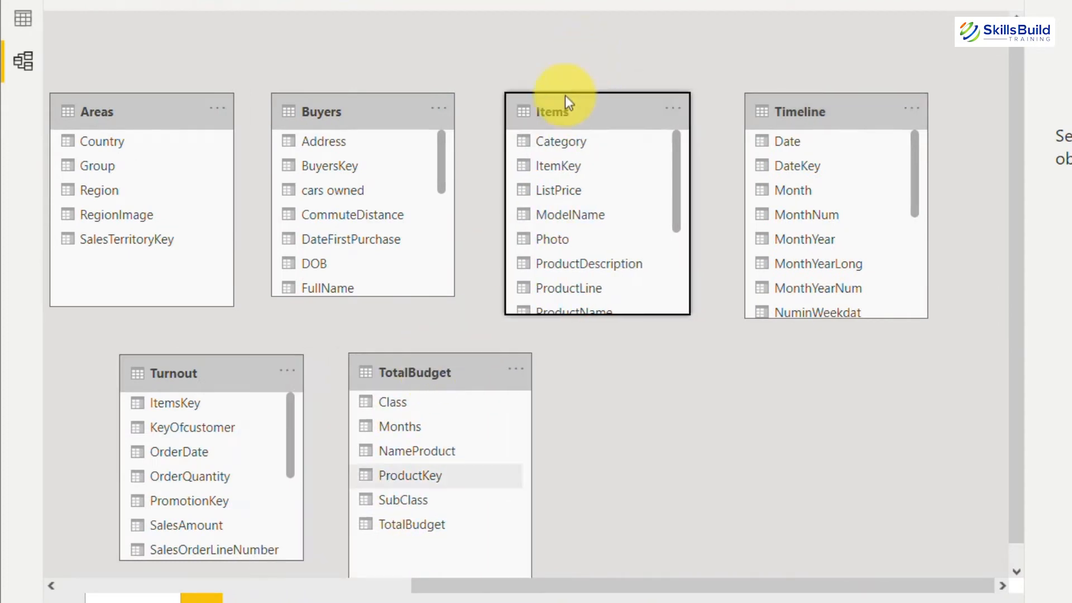
drag(438, 374, 356, 383)
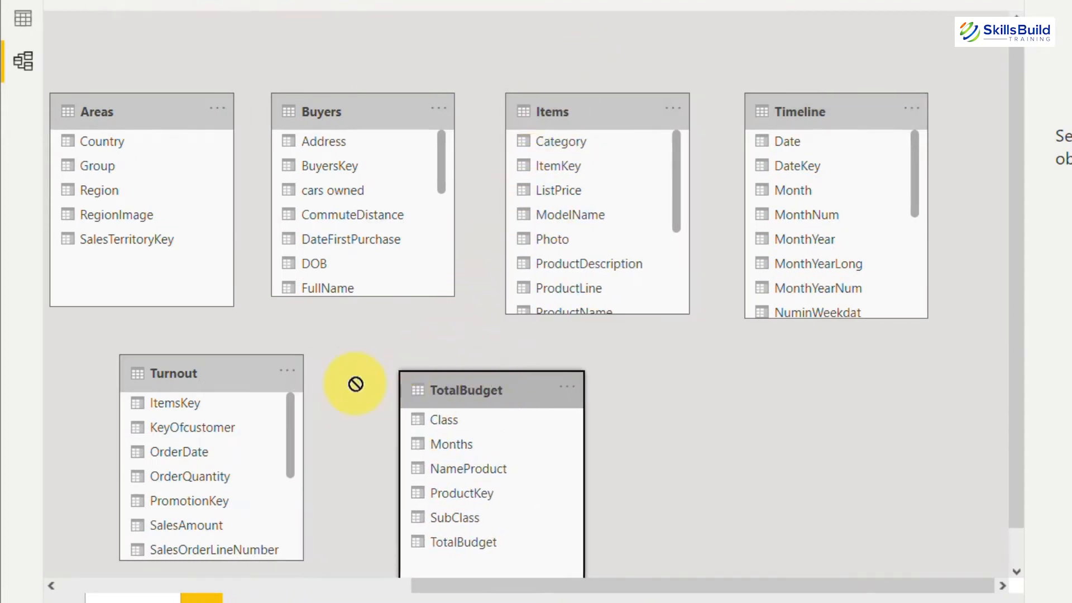
drag(219, 375, 218, 393)
scroll(813, 393, down, 1)
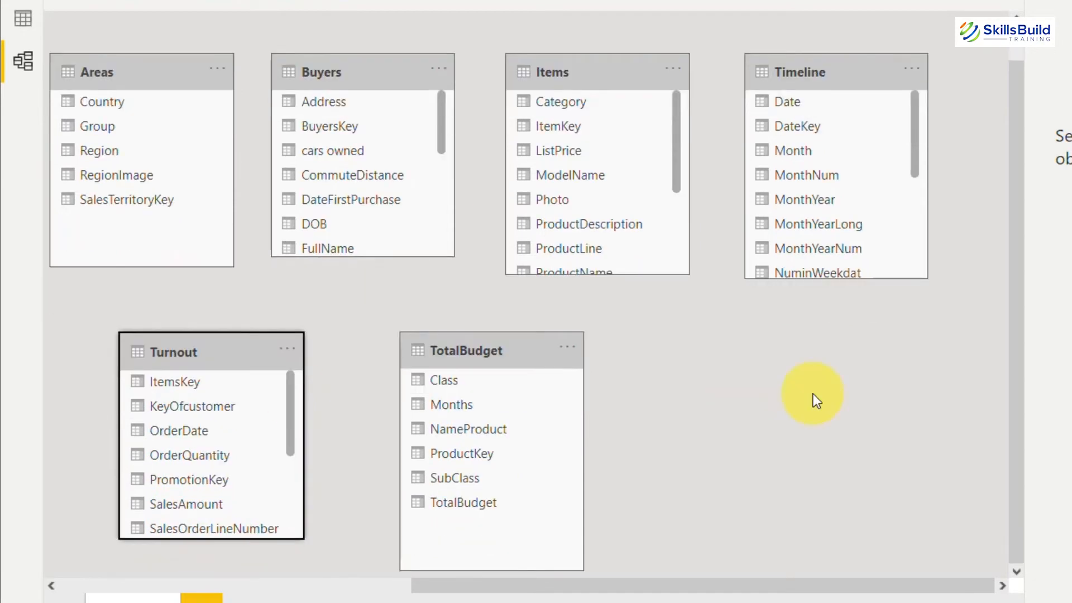
Create a relationship between KeyOfcustomer in the Turnout table and BuyersKey in the Buyers table.
drag(716, 582, 675, 581)
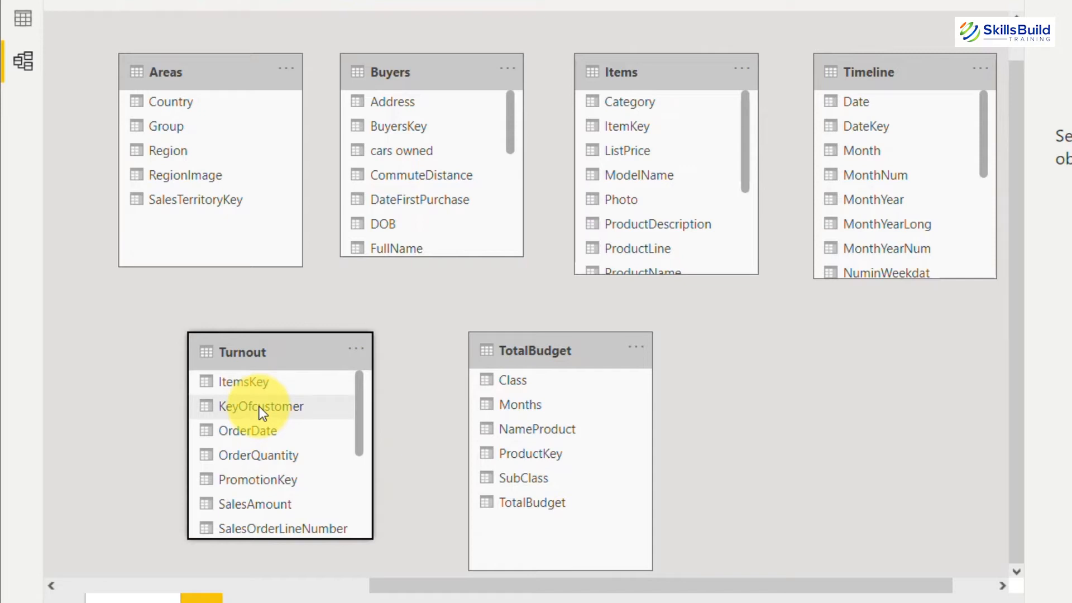
drag(259, 407, 396, 126)
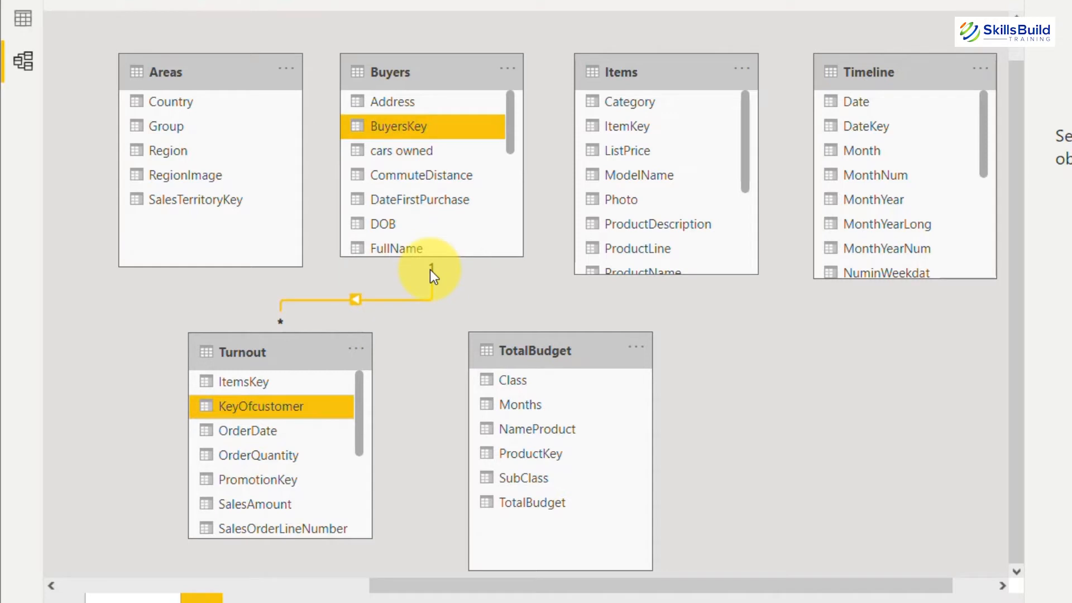
click(430, 271)
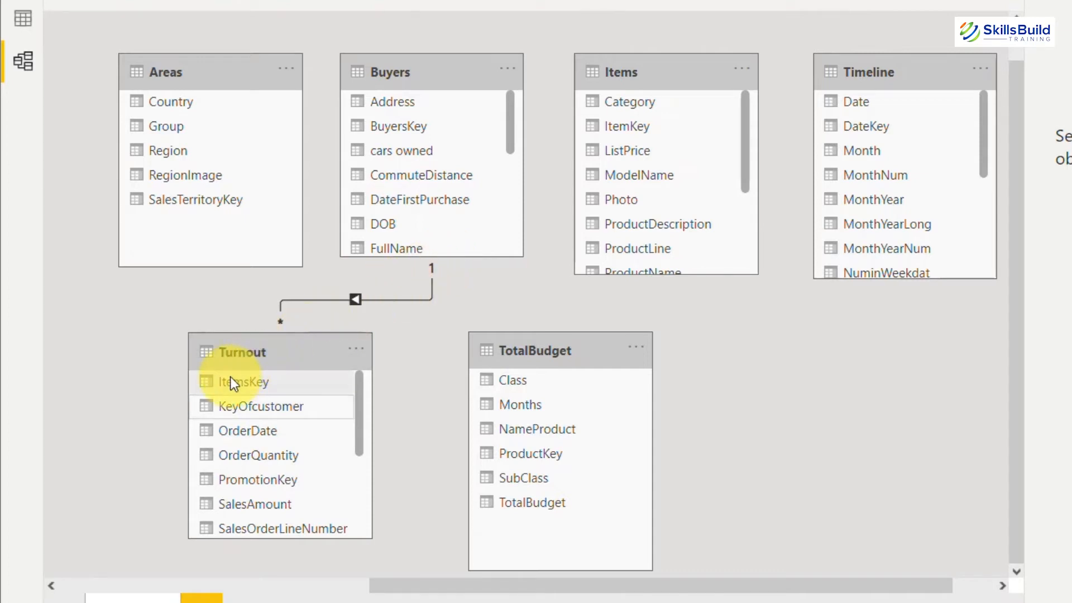
Relate Turnout's ItemsKey to ItemKey in Items, and Turnout's SalesTerritoryKey to SalesTerritoryKey in Areas.
drag(230, 377, 615, 123)
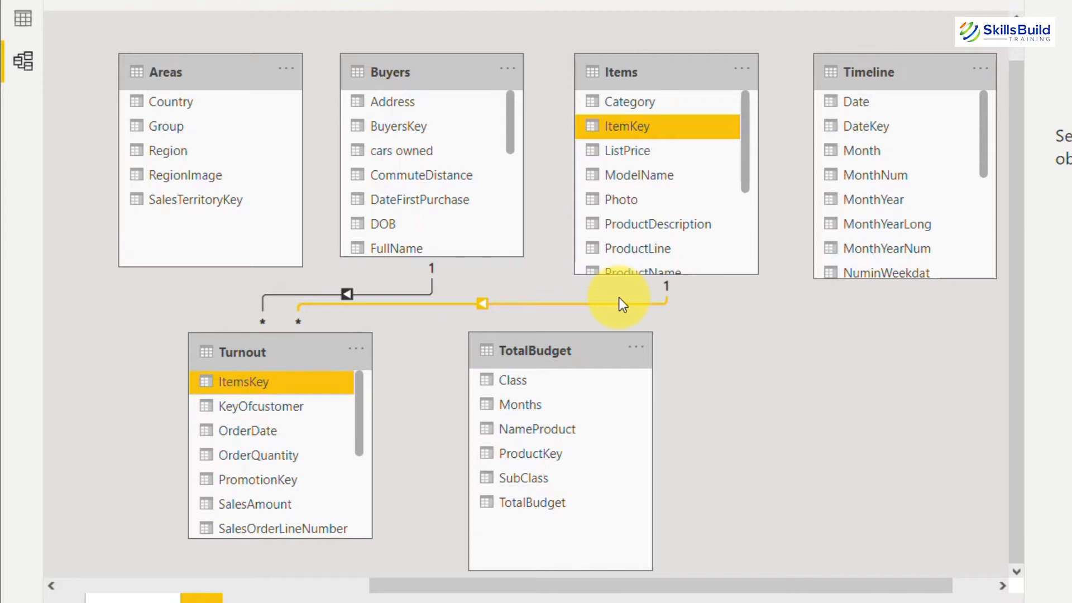
scroll(244, 507, down, 2)
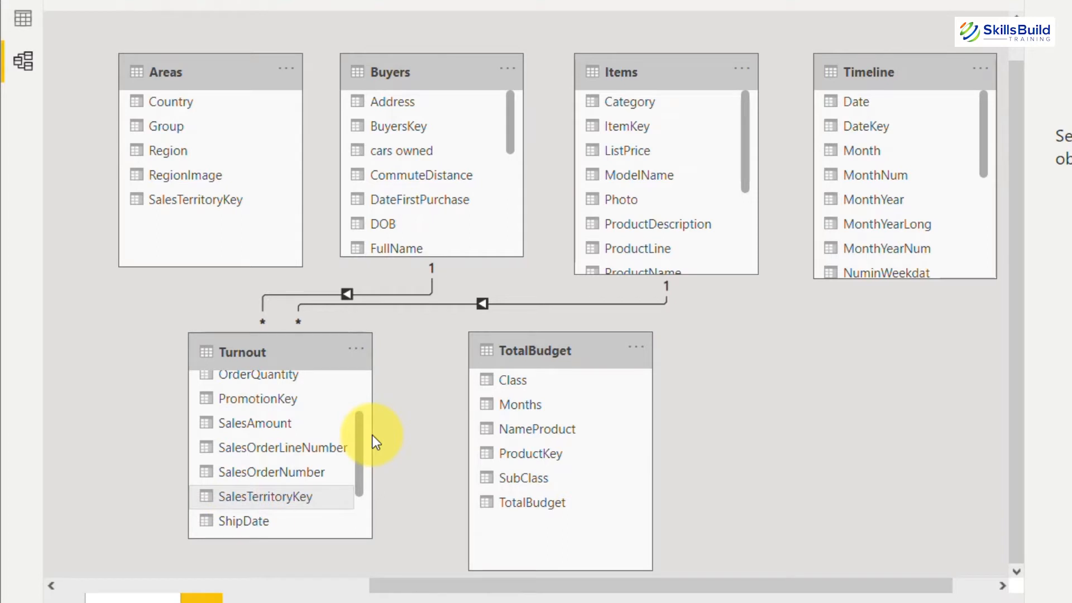
drag(268, 496, 158, 225)
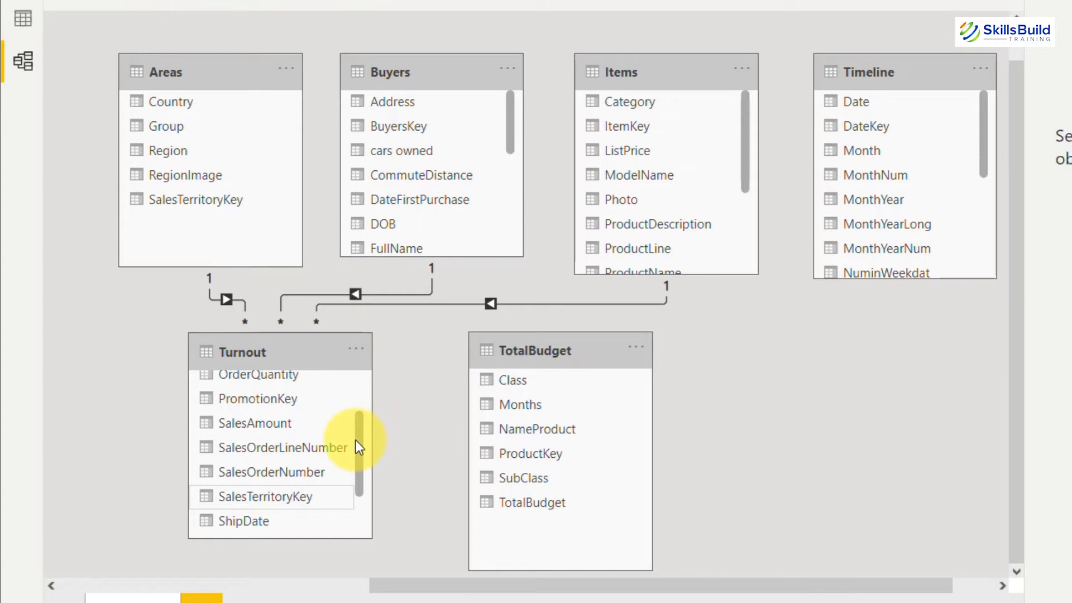
Create a relationship between OrderDate in the Turnout table and Date in the Timeline table.
drag(355, 440, 360, 412)
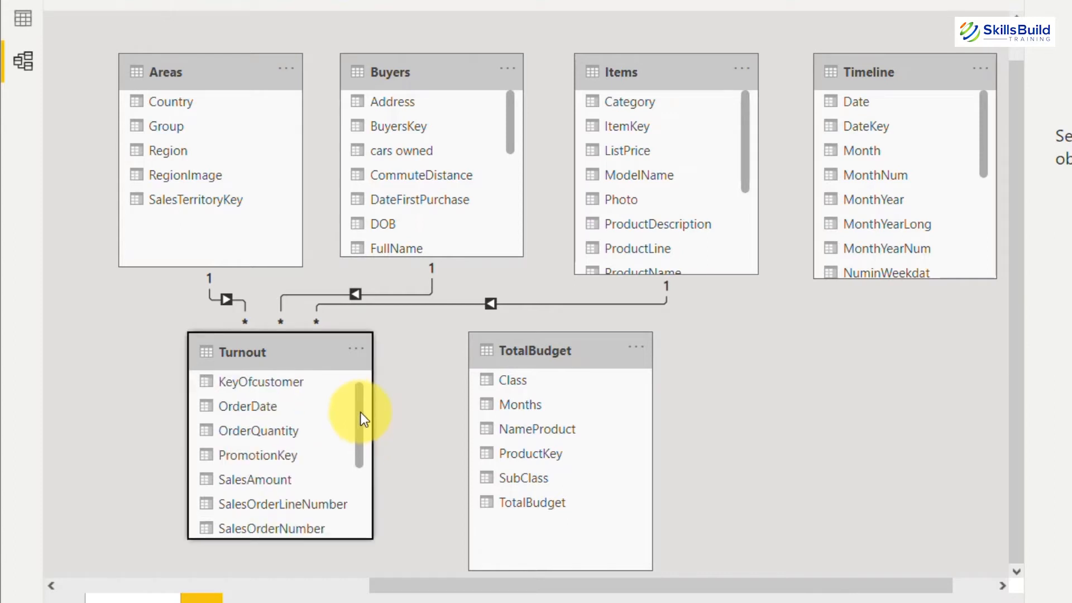
click(222, 405)
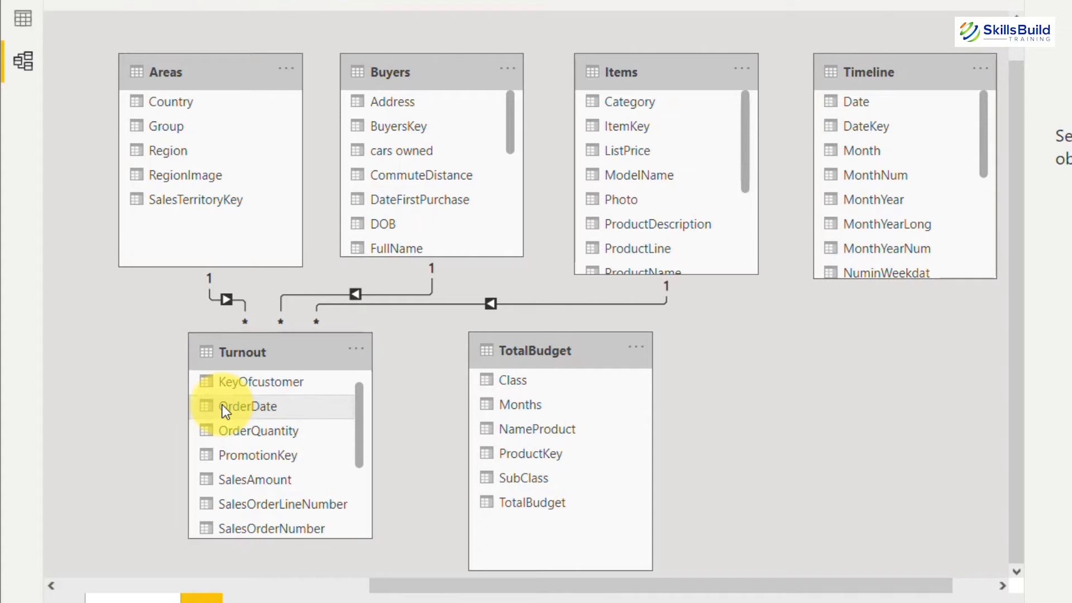
drag(222, 405, 853, 98)
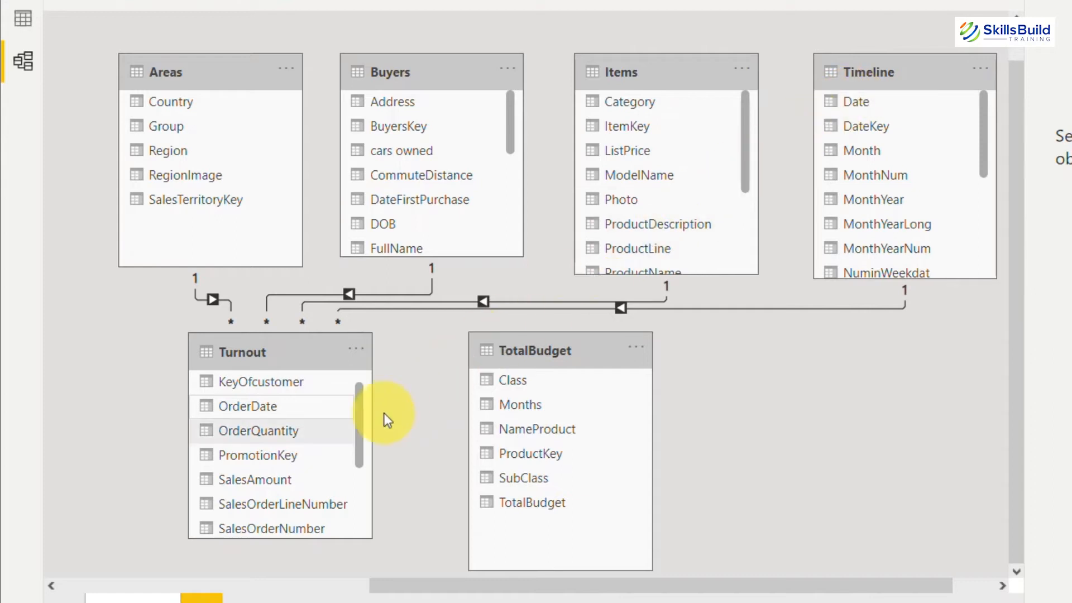
Create a relationship between ProductKey in the TotalBudget table and ItemKey in the Items table.
drag(356, 428, 357, 401)
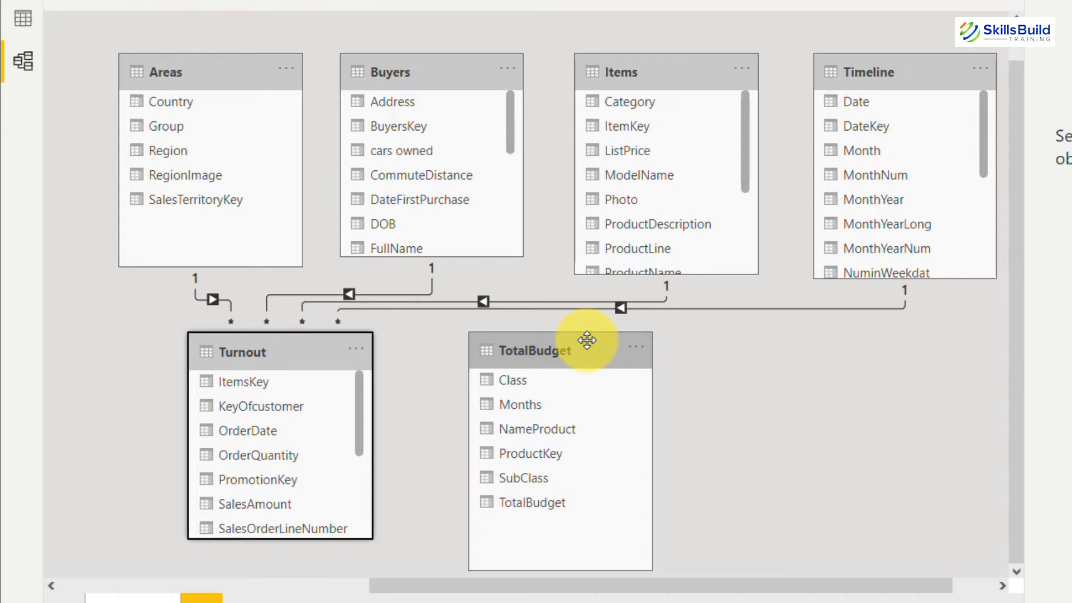
click(510, 454)
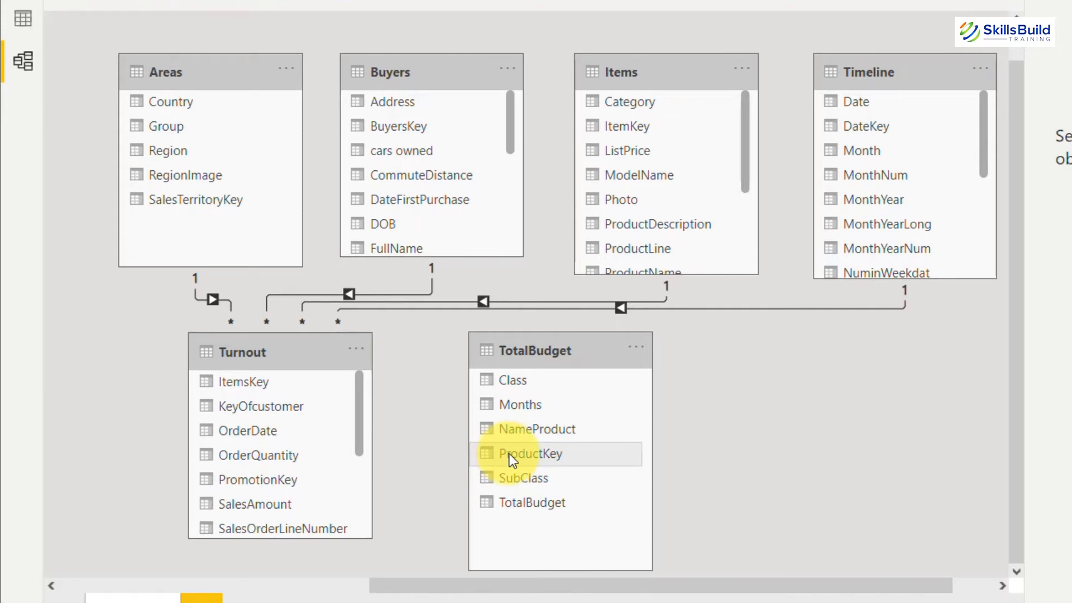
drag(509, 454, 609, 126)
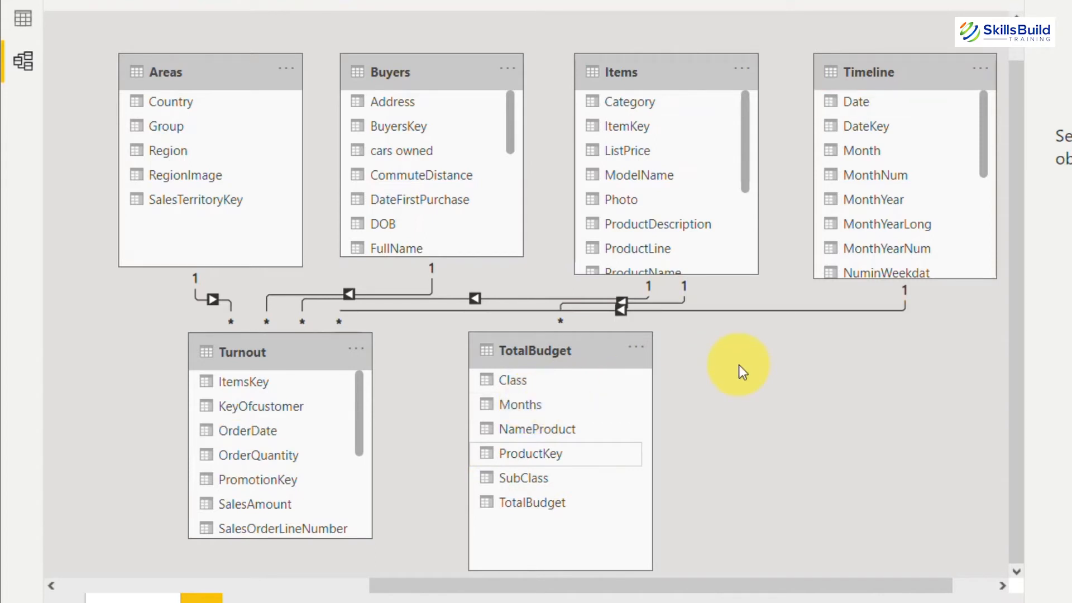
Create a relationship between Months in the TotalBudget table and Date in the Timeline table.
click(504, 401)
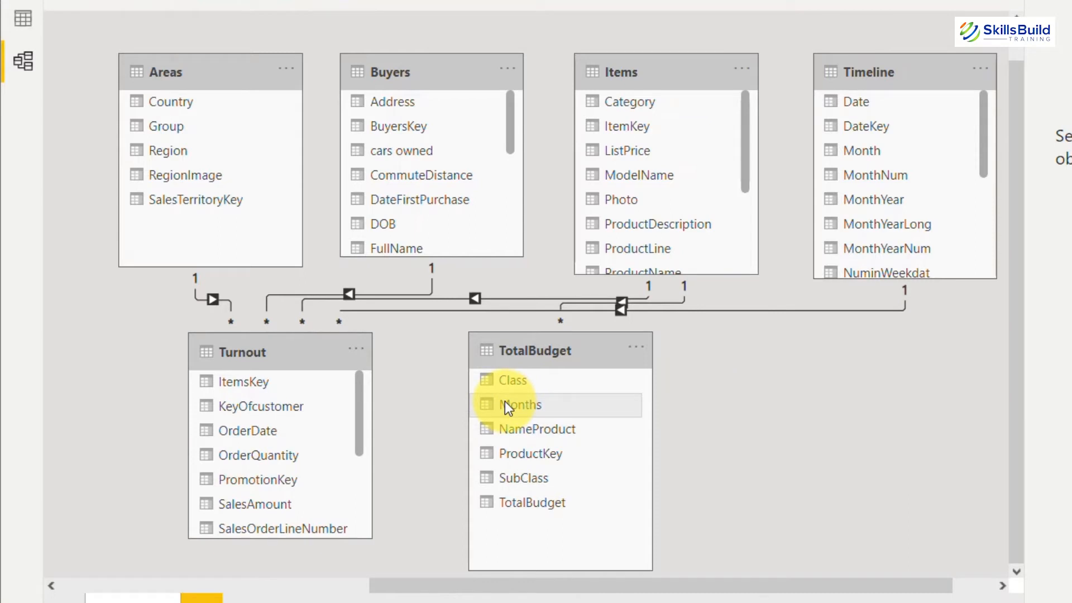
drag(505, 400, 848, 96)
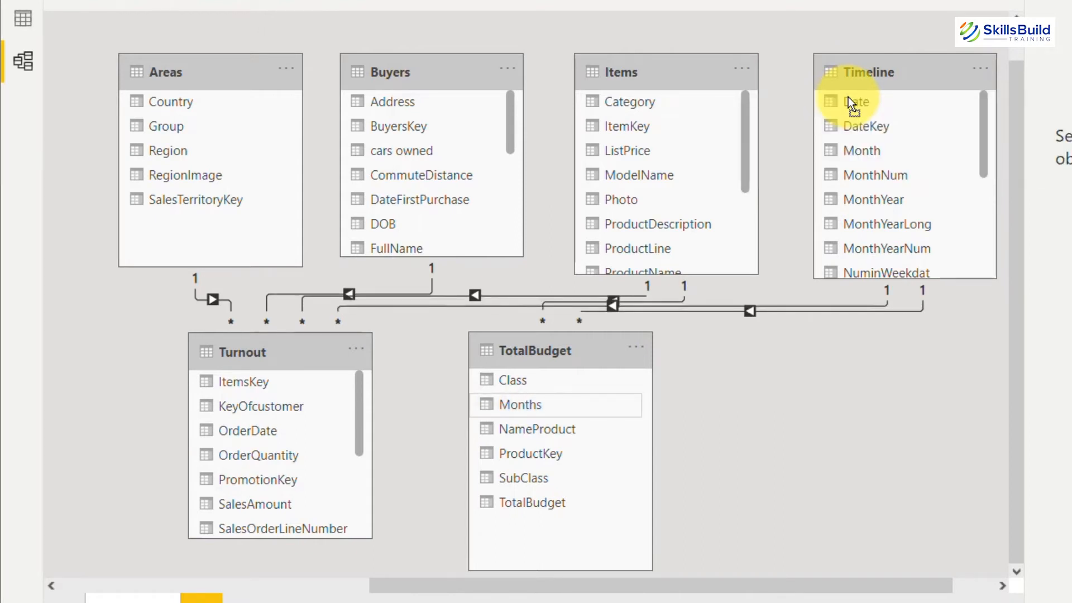
mouse_move(922, 308)
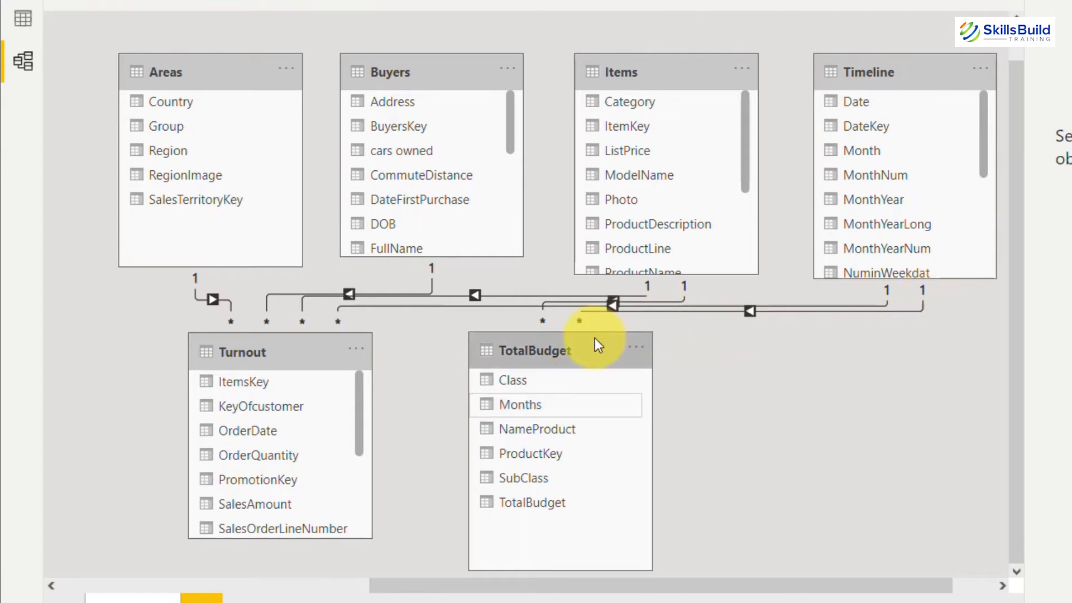
drag(641, 583, 647, 582)
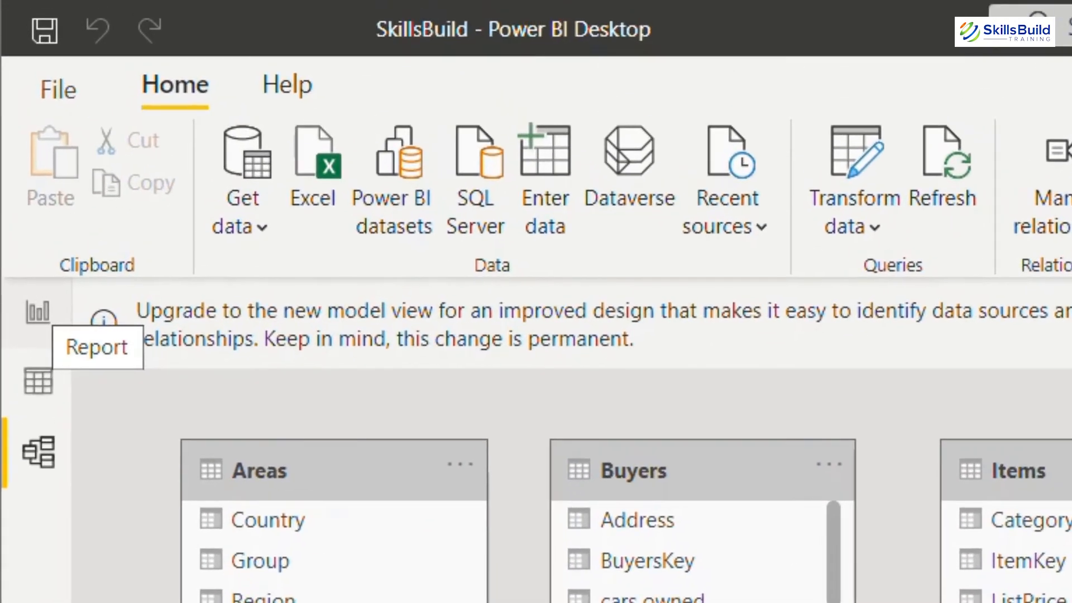
Open the report view with its Filters, Visualizations and Fields panes expanded, and insert an empty multi-row card.
click(40, 311)
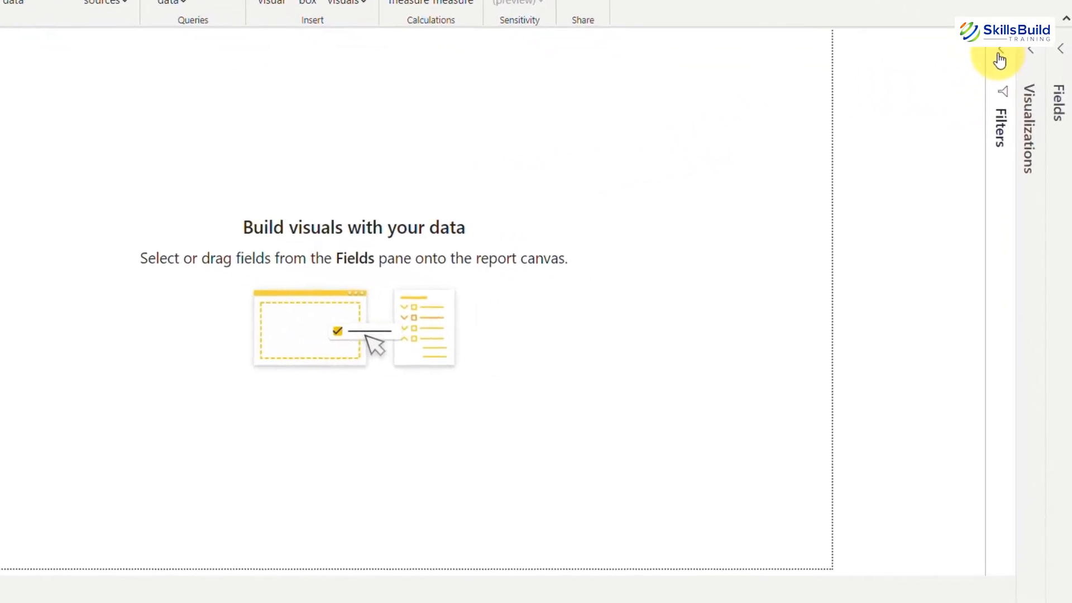
click(999, 60)
click(1032, 53)
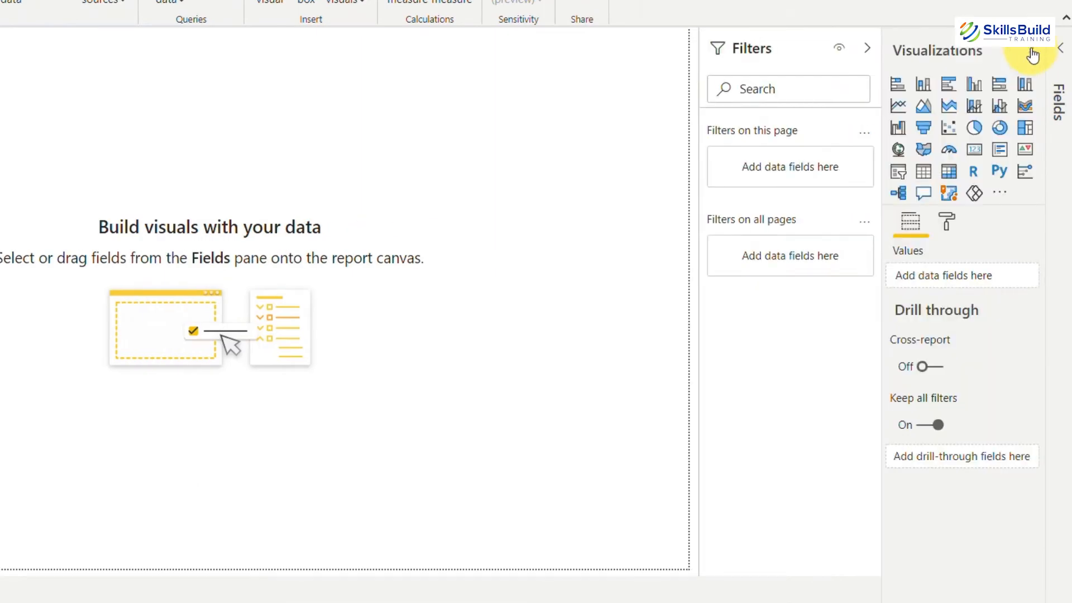
click(1062, 56)
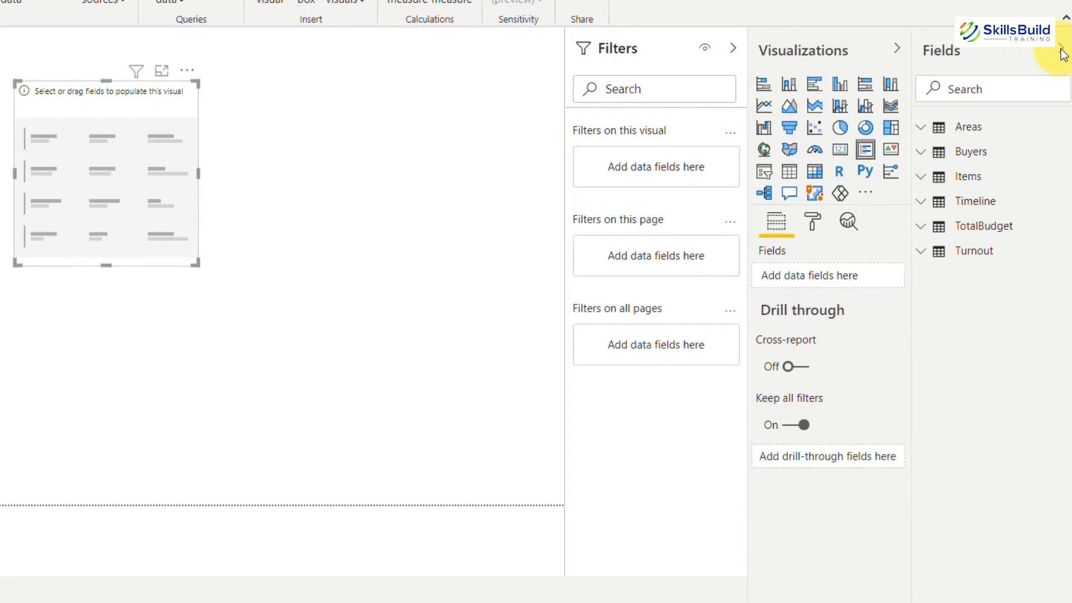
Add SalesAmount from the Turnout table to the multi-row card.
click(922, 253)
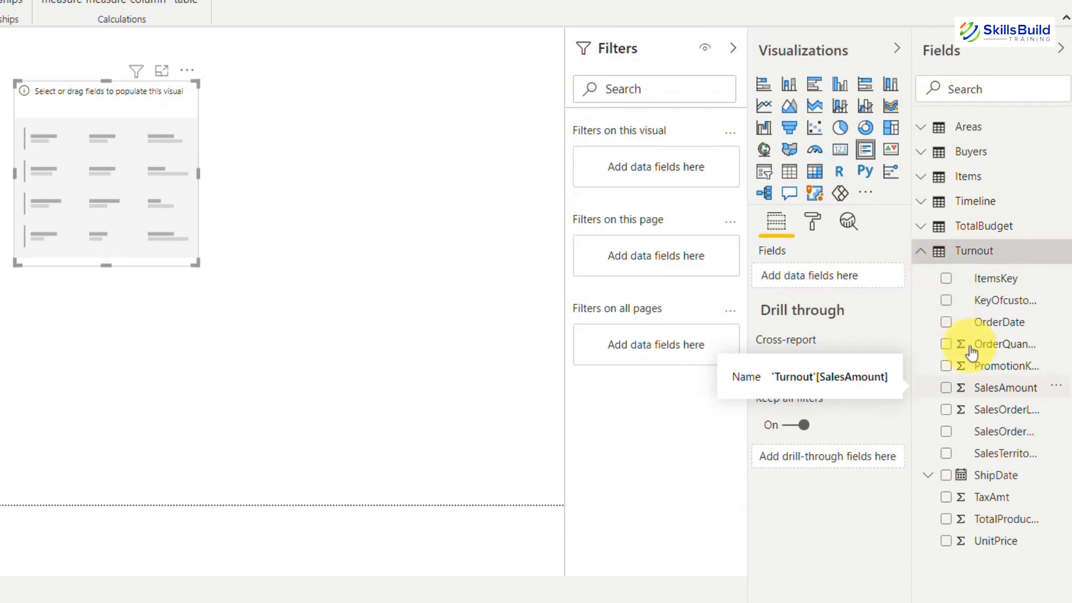
drag(993, 394, 829, 286)
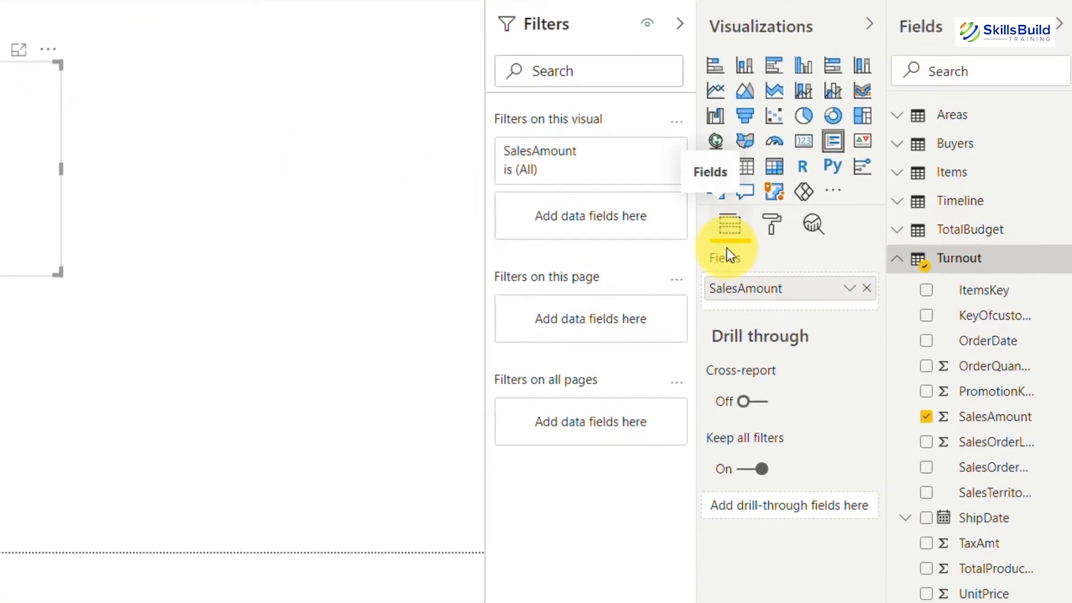
Find the card's size formatting options and try data label text sizes of 13 and 10 pt before restoring 12 pt.
click(769, 224)
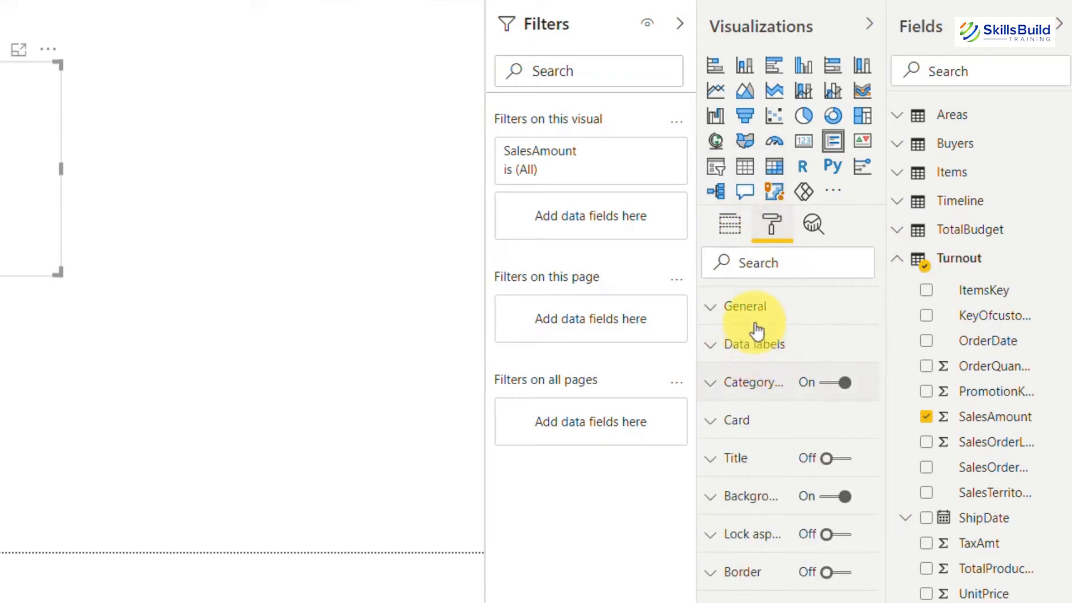
click(769, 266)
text(size)
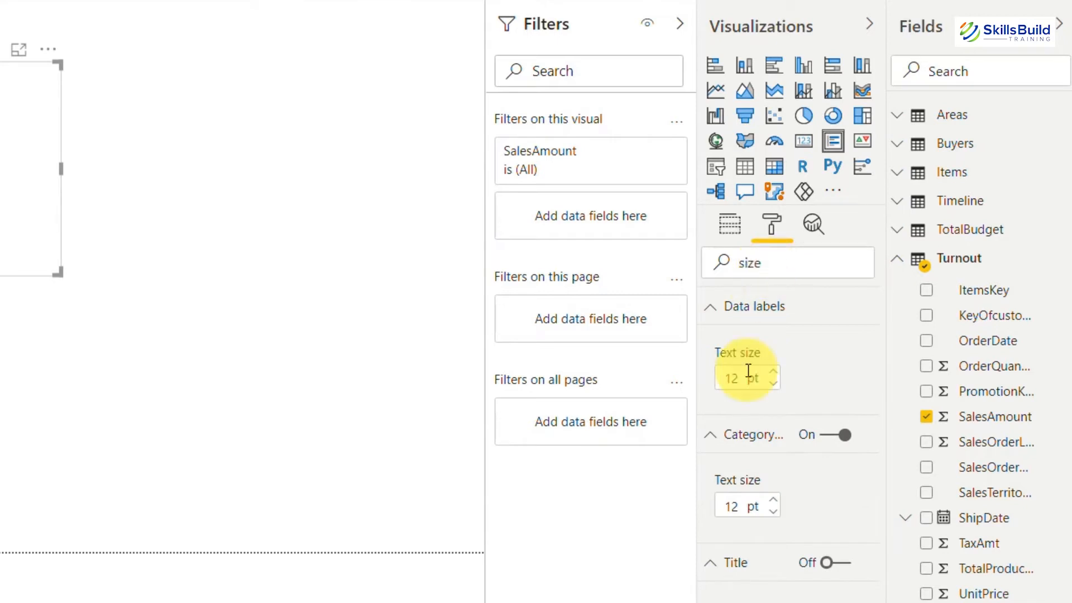
click(751, 378)
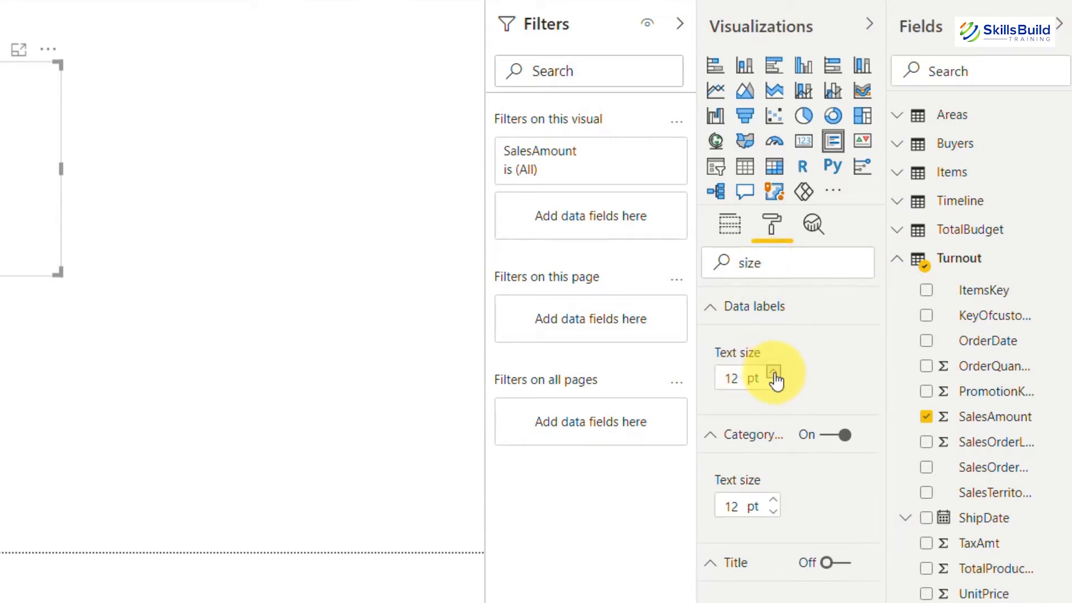
key(BackSpace)
text(4)
click(775, 385)
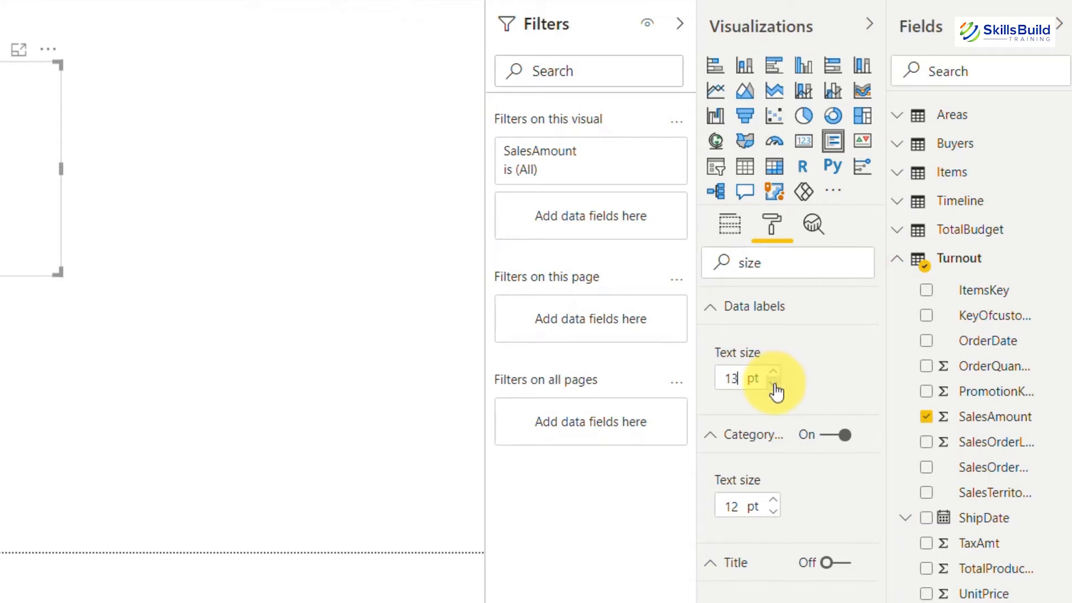
click(774, 384)
click(773, 384)
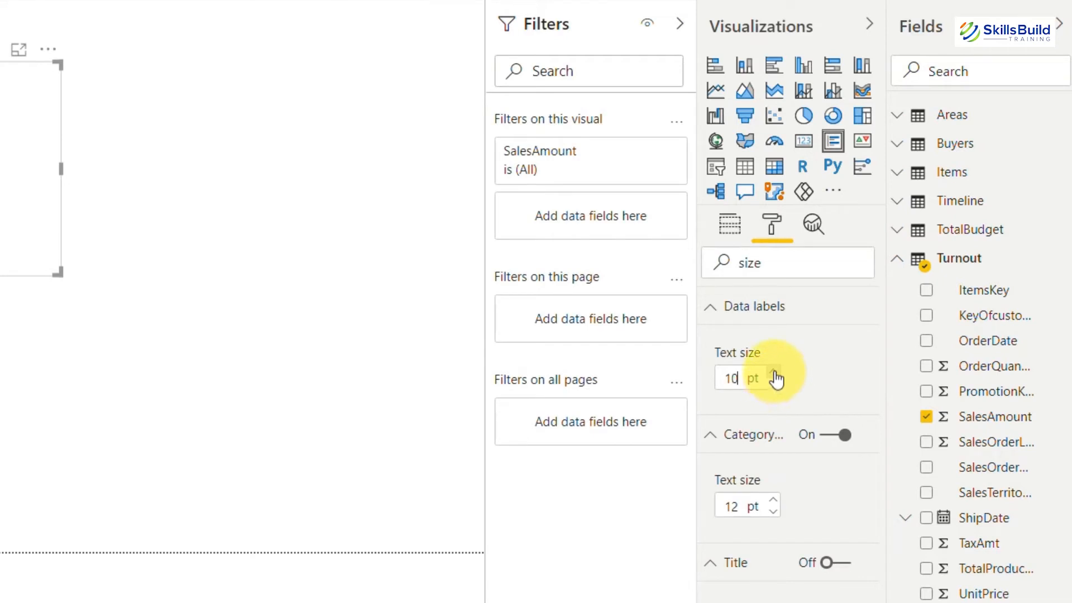
click(775, 374)
click(775, 374)
Add Year from the Timeline table to the multi-row card, placing it ahead of SalesAmount.
click(898, 259)
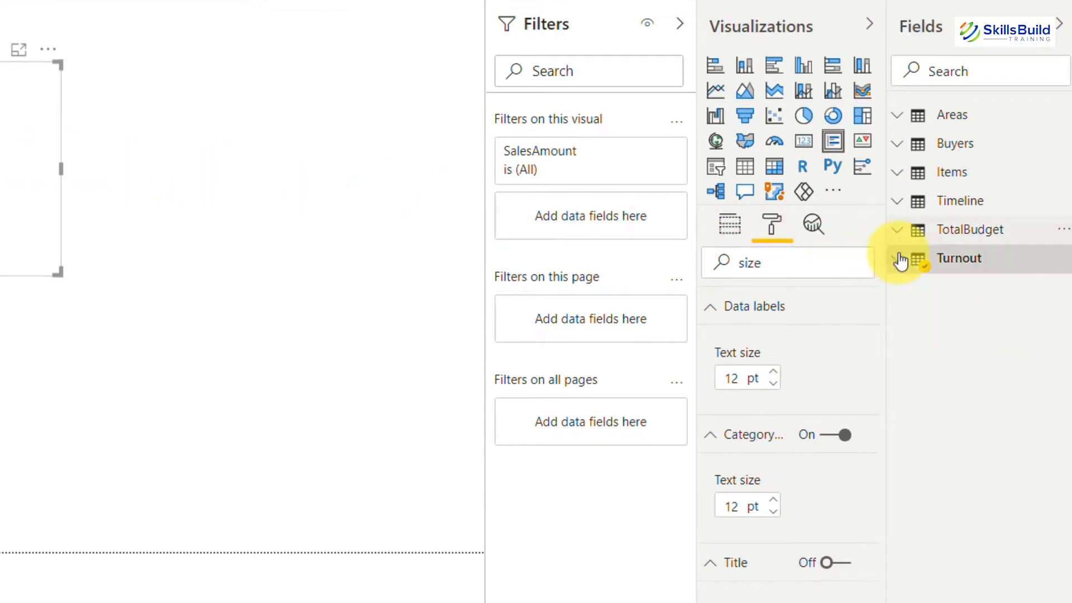
click(899, 209)
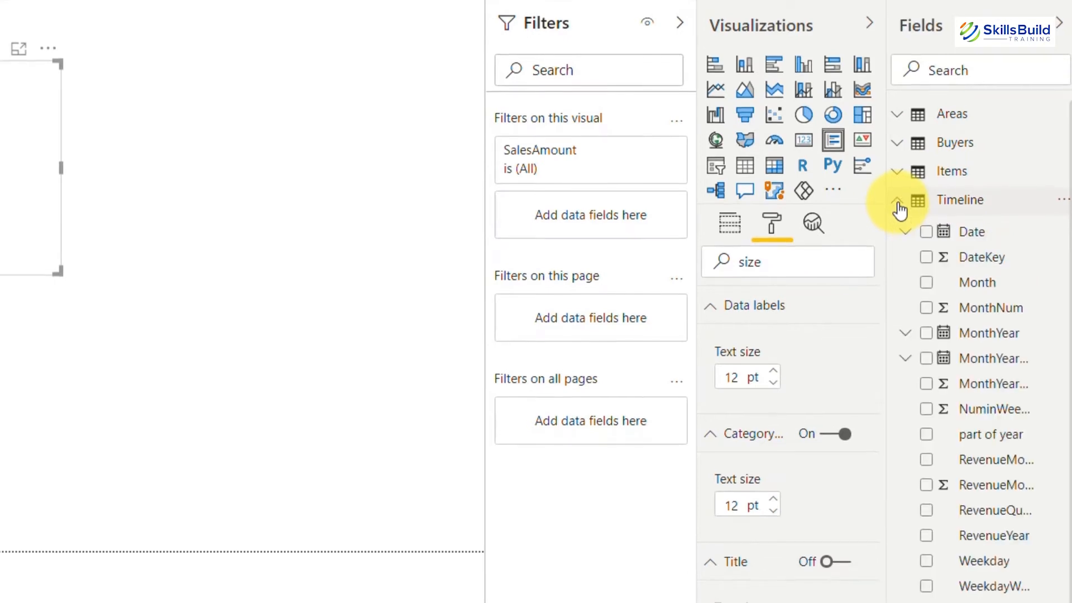
drag(951, 586, 763, 241)
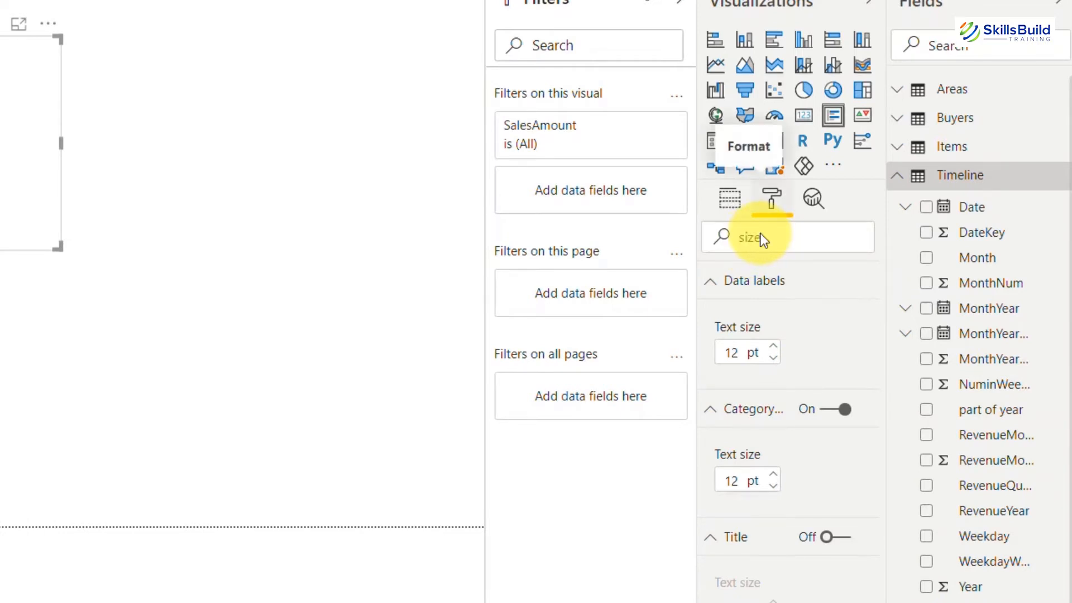
click(730, 199)
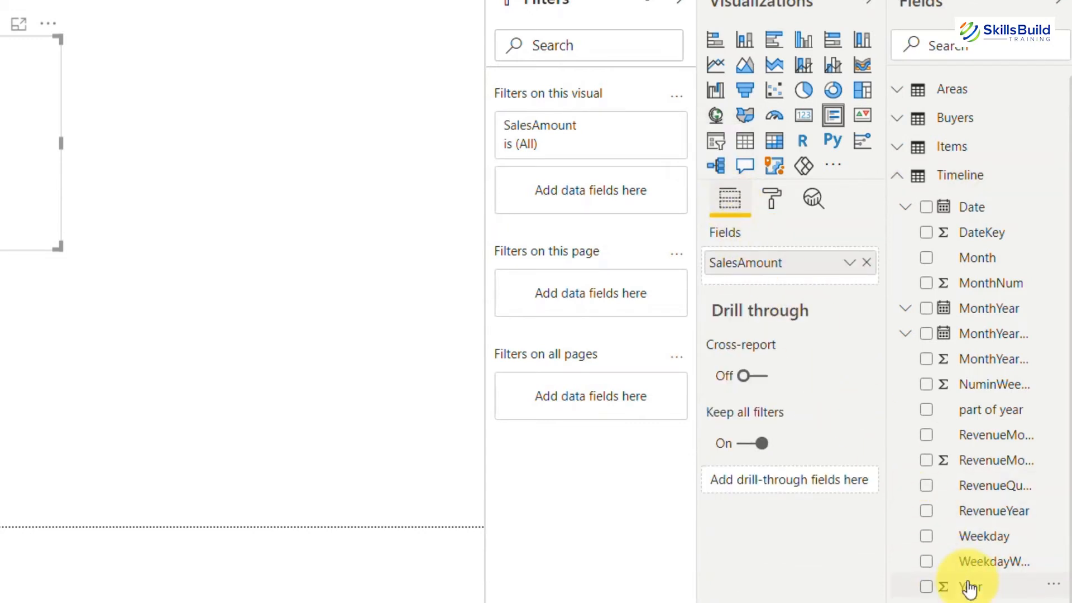
drag(969, 587, 771, 265)
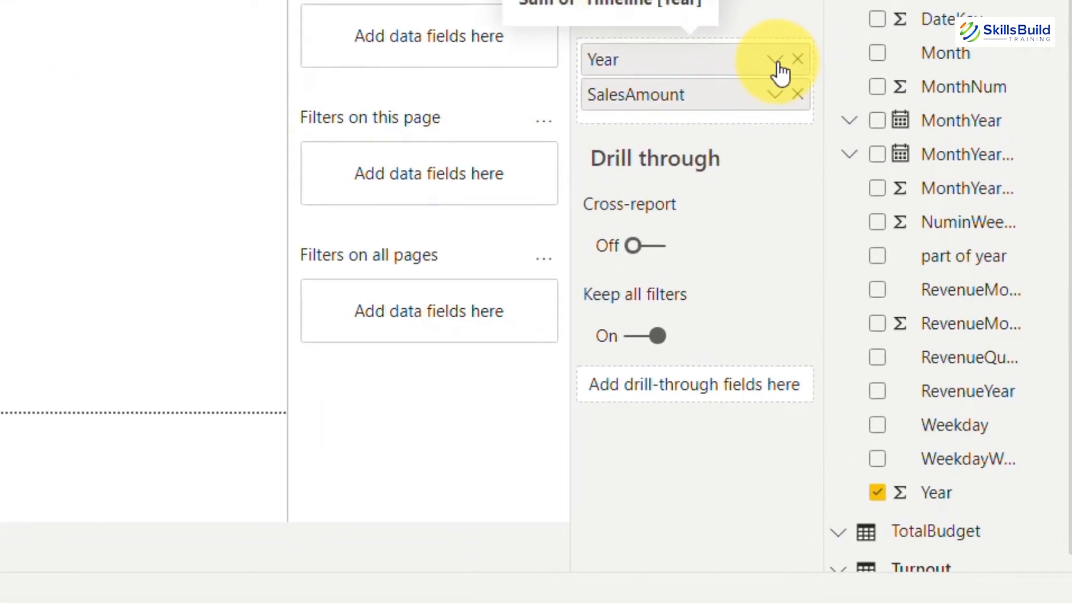
Set the card's Year field to Don't summarize.
click(776, 62)
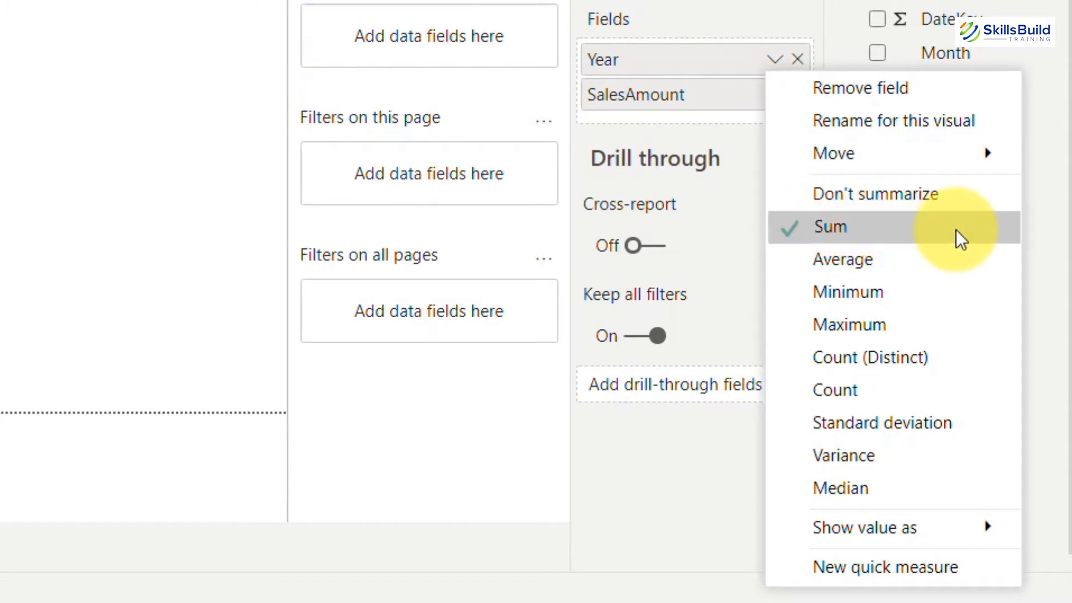
key(Down)
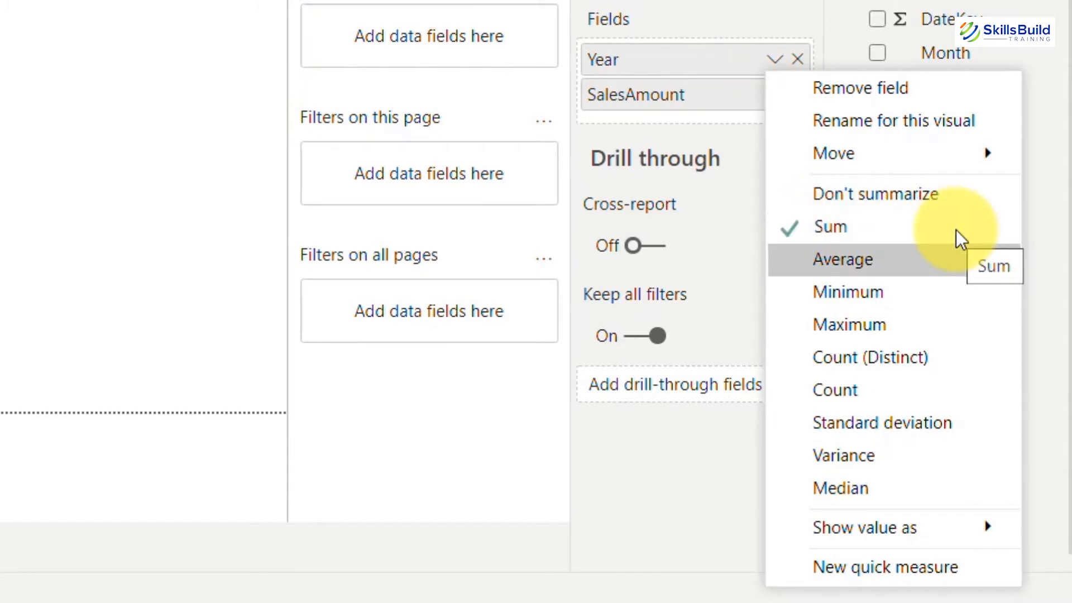
key(Down)
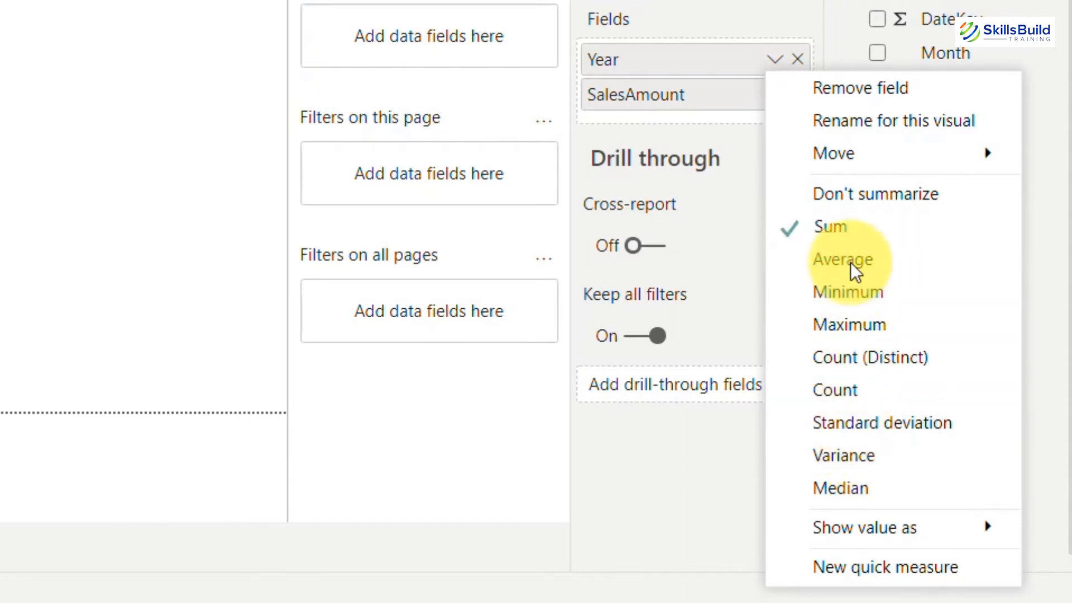
click(899, 208)
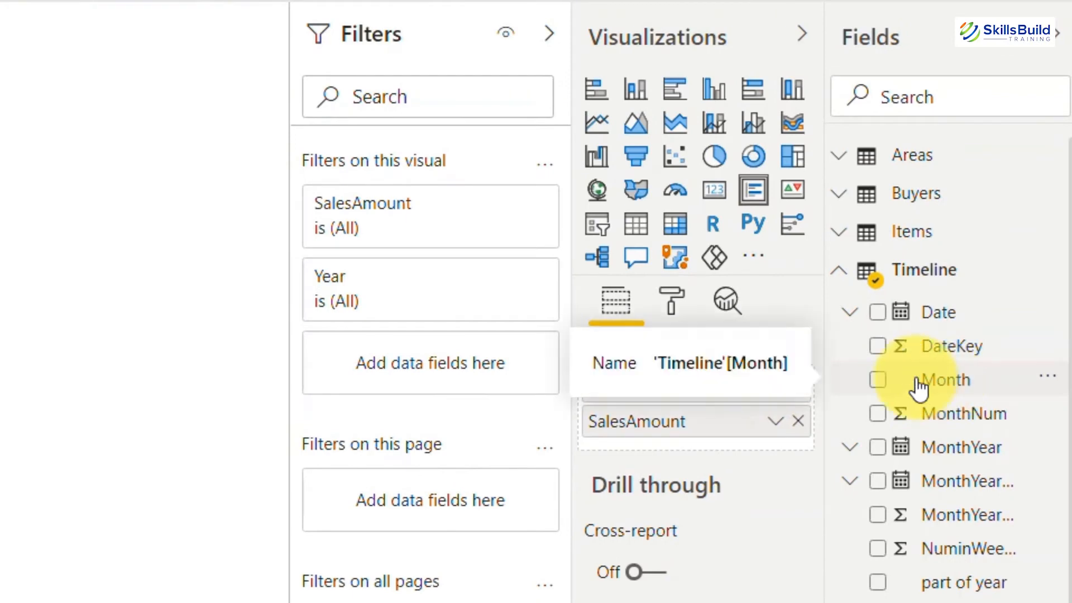
Add Month from the Timeline table to the card between Year and SalesAmount, and convert the card to a table visual.
drag(919, 385, 674, 421)
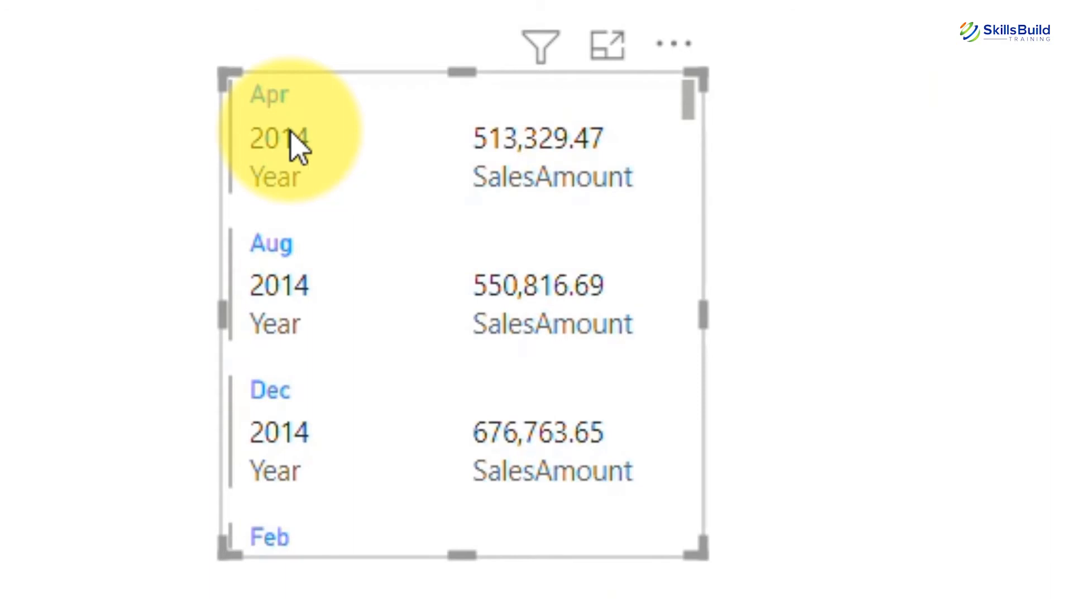
mouse_move(696, 115)
mouse_down()
mouse_move(686, 127)
mouse_move(701, 232)
mouse_move(694, 474)
mouse_move(687, 82)
mouse_move(691, 191)
mouse_move(702, 100)
mouse_move(689, 103)
mouse_up()
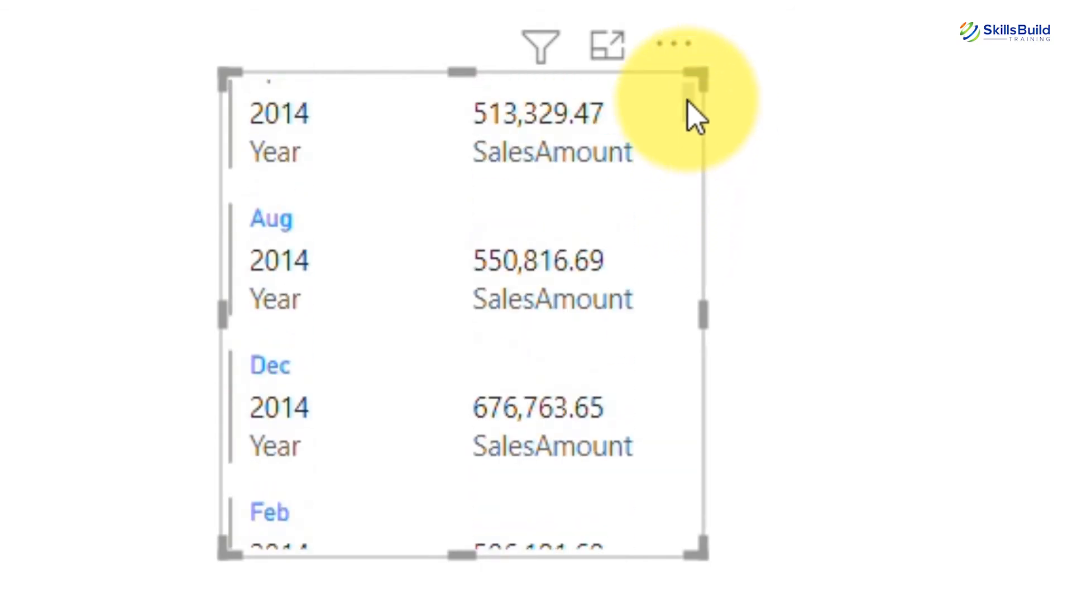
drag(689, 103, 694, 326)
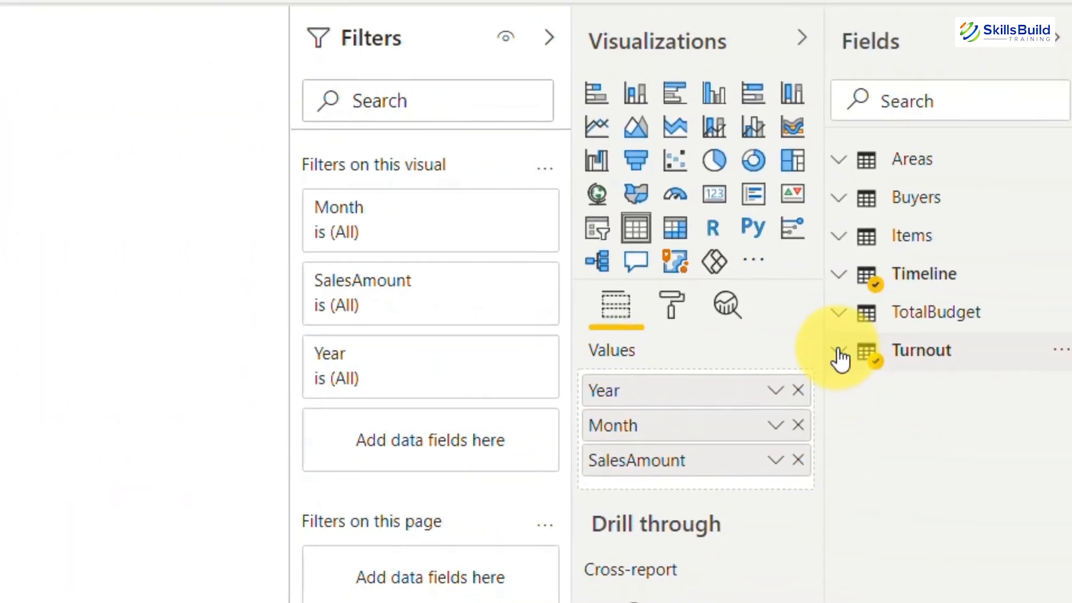
Add BuyersKey from the Buyers table as the last column of the table visual and review its rows.
click(840, 357)
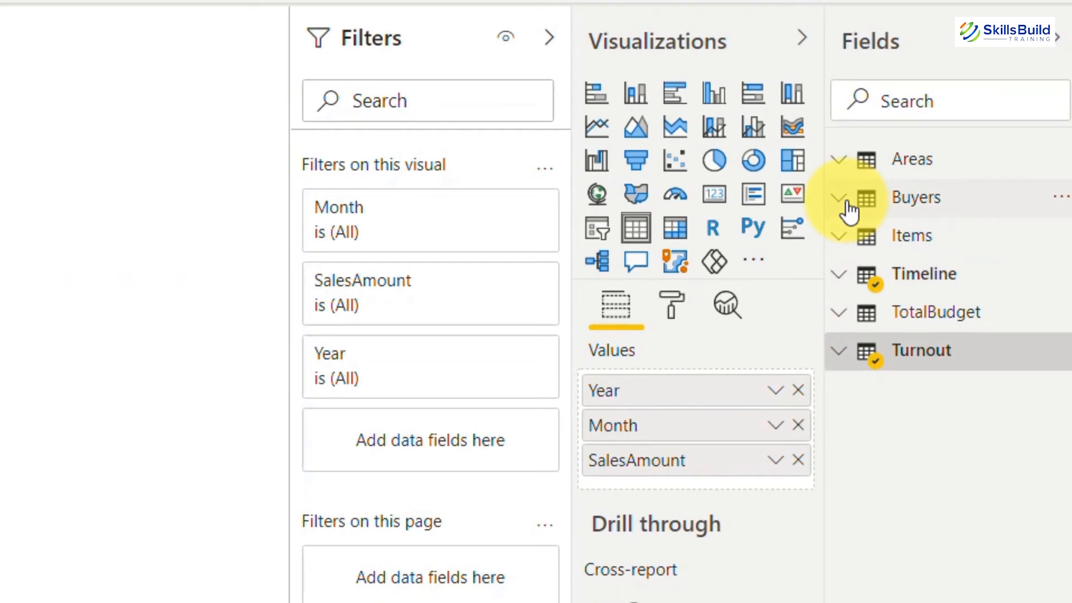
click(848, 205)
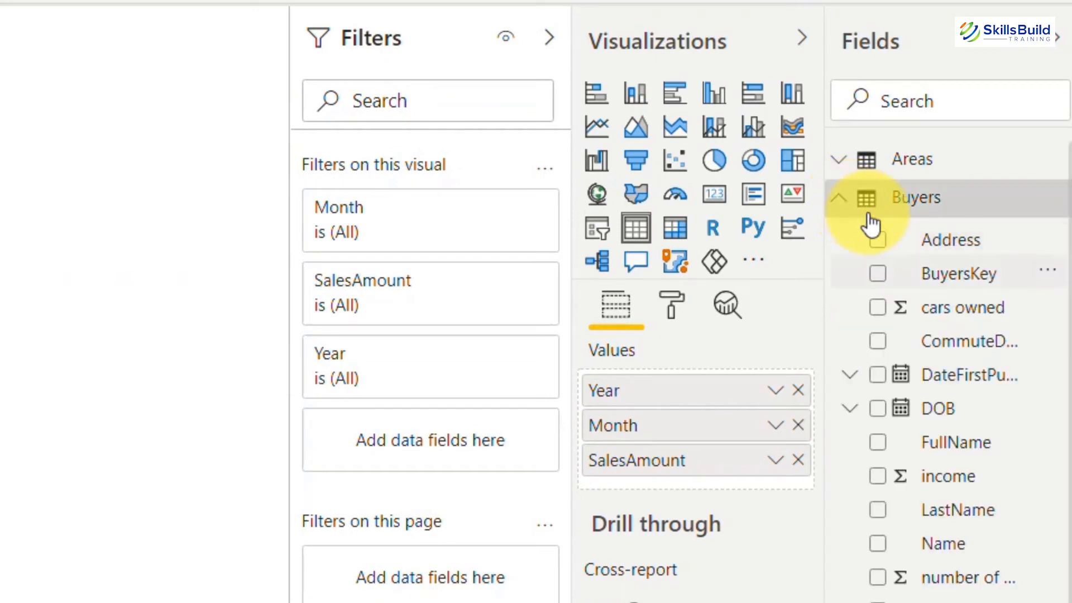
drag(966, 279, 687, 478)
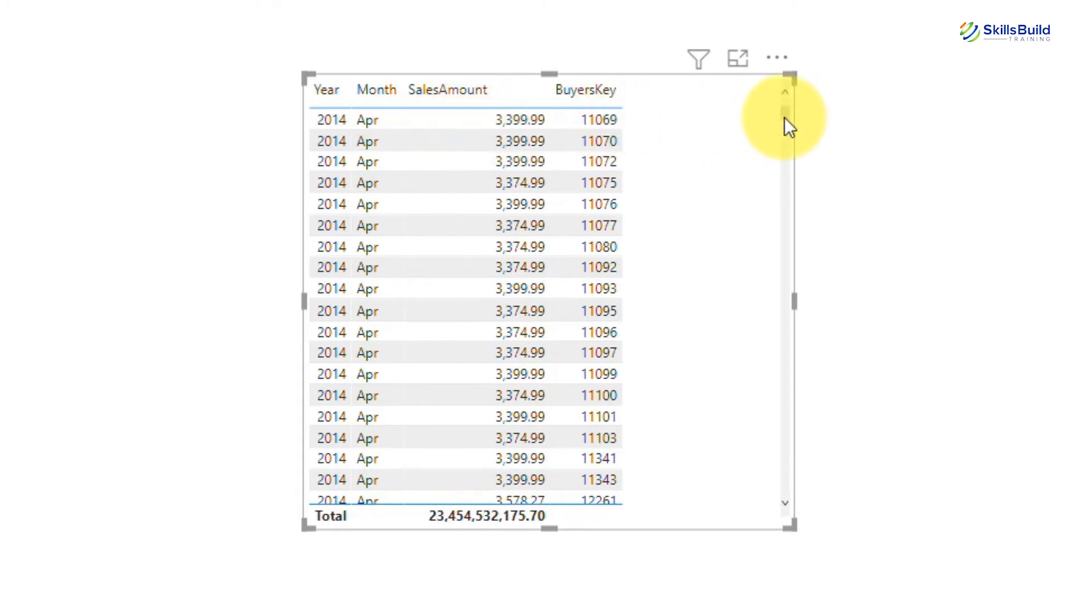
scroll(785, 118, down, 15)
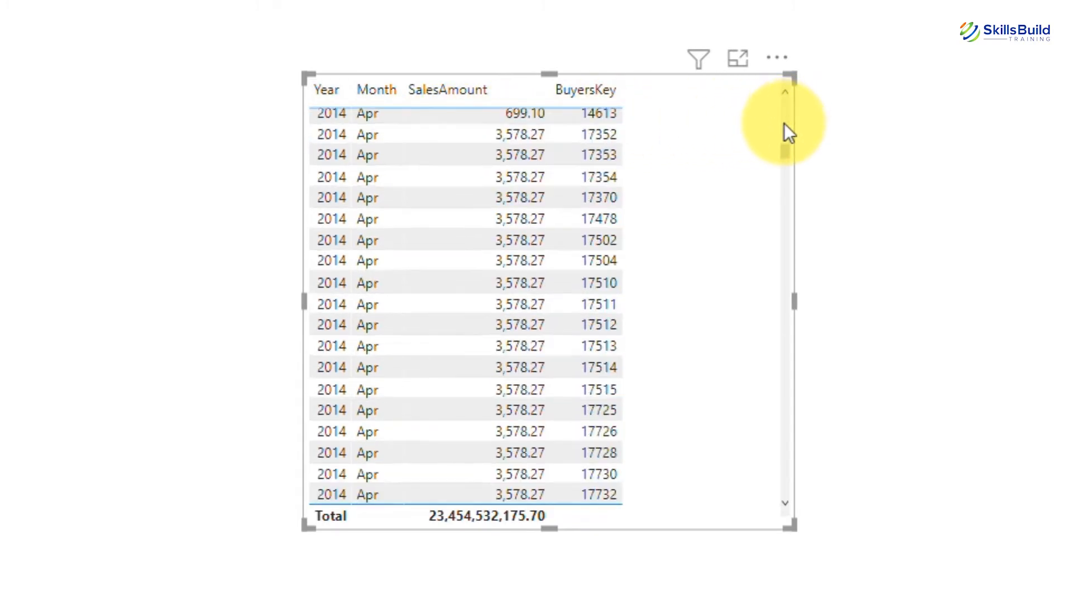
scroll(778, 188, down, 12)
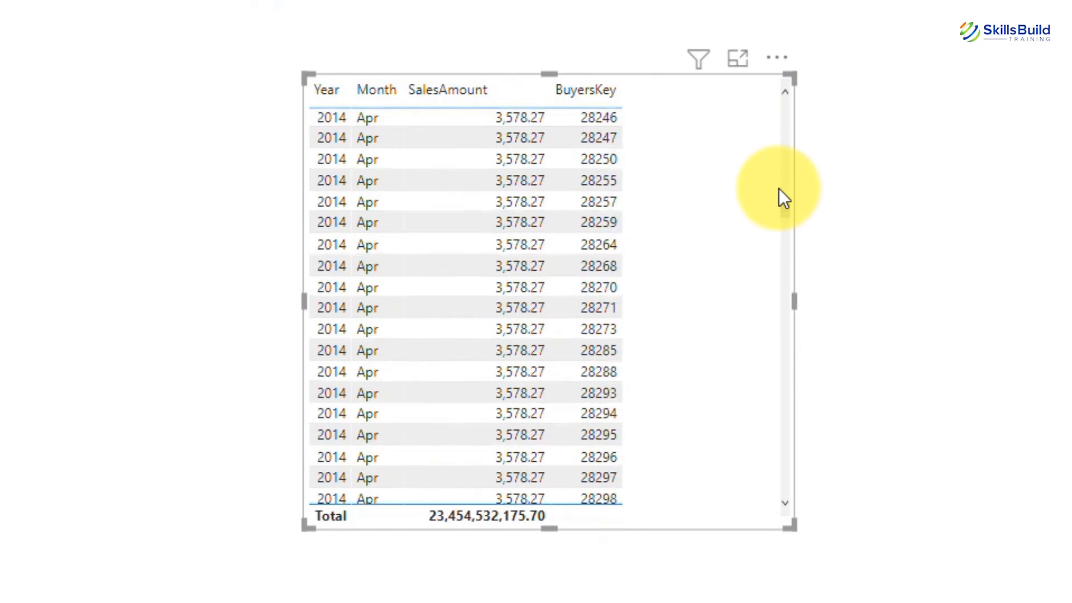
scroll(783, 297, down, 3)
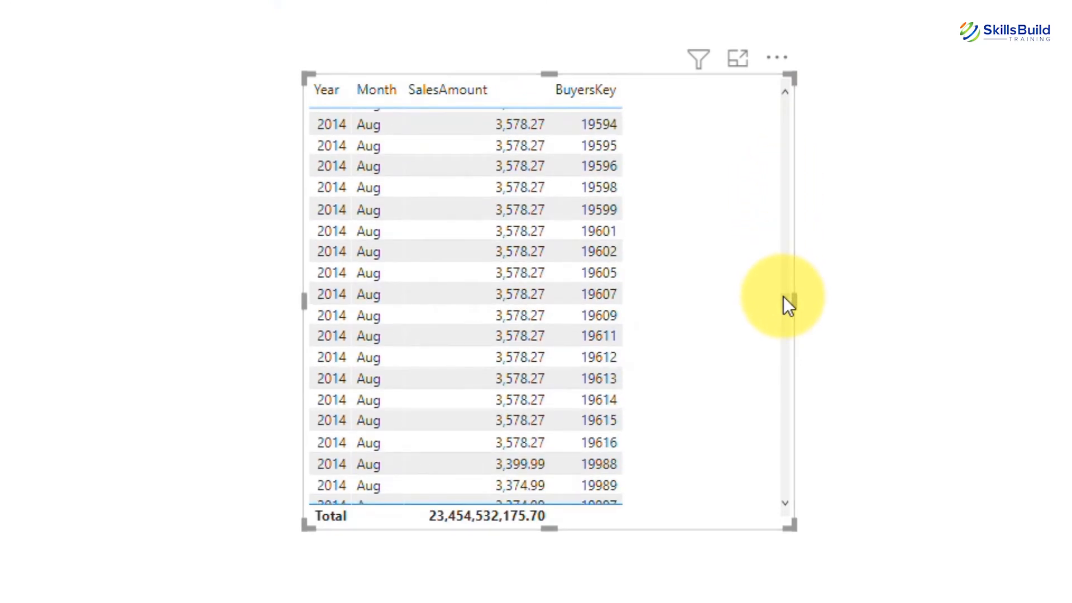
Review the August 2014 SalesAmount and BuyersKey rows further down the table visual.
scroll(783, 296, down, 8)
scroll(787, 306, down, 3)
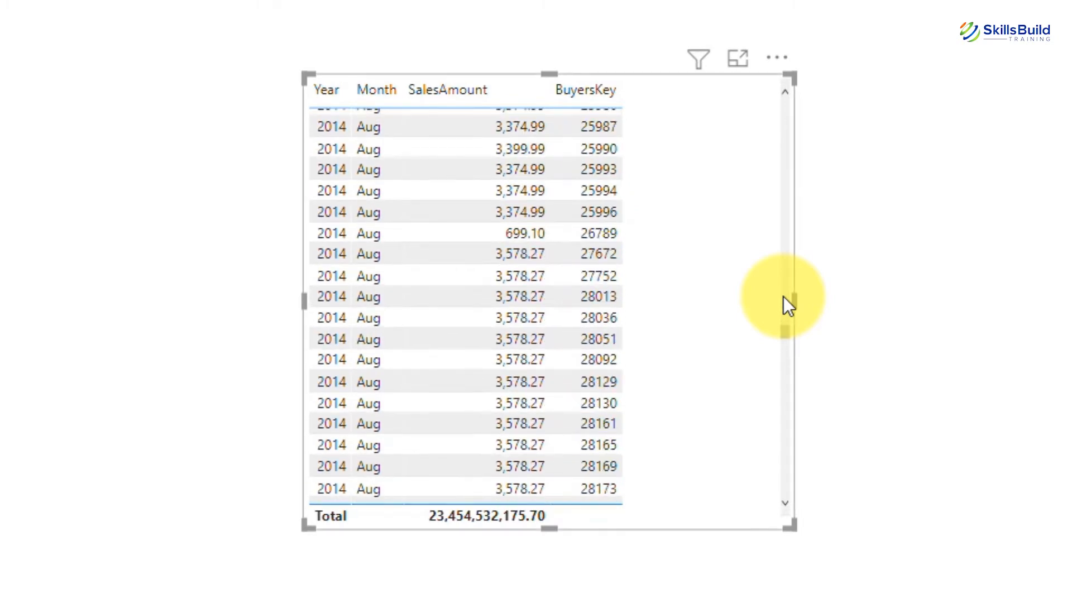
scroll(782, 297, down, 10)
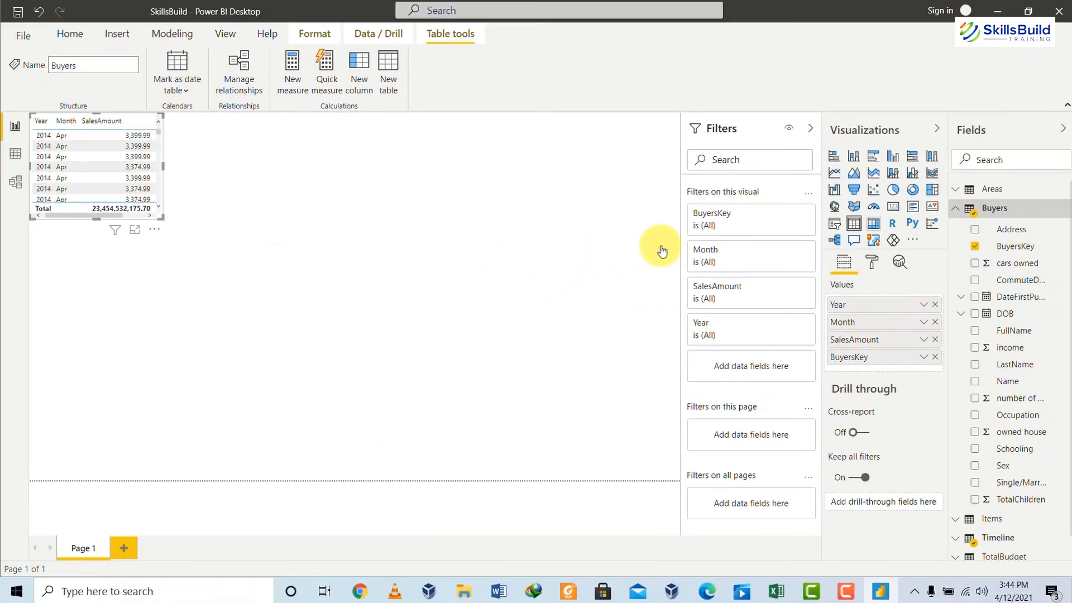
Add a second table visual to the page with SalesAmount from the Turnout table.
click(854, 224)
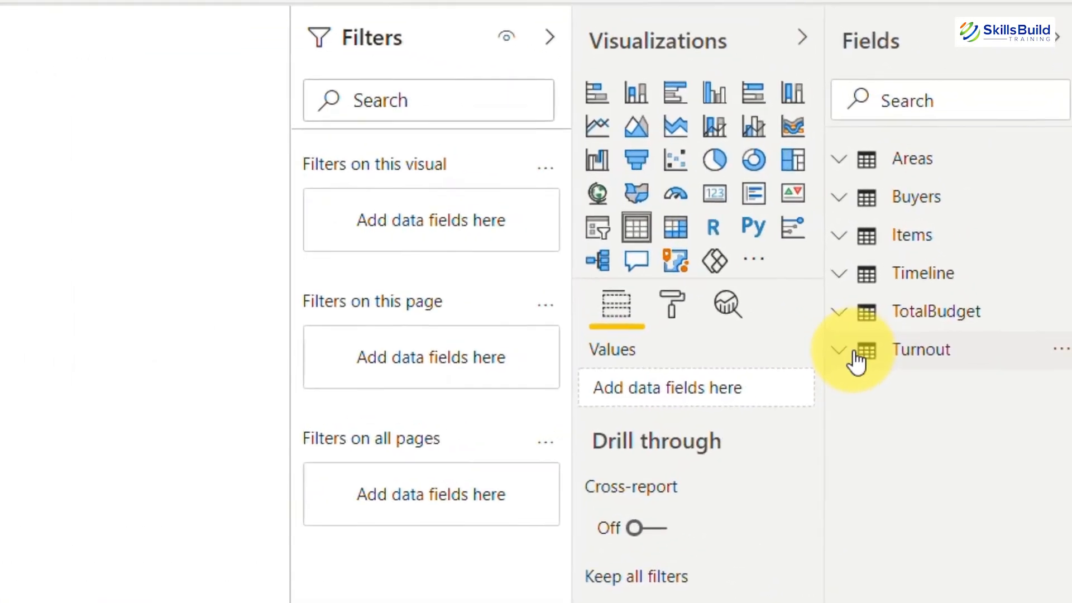
click(963, 285)
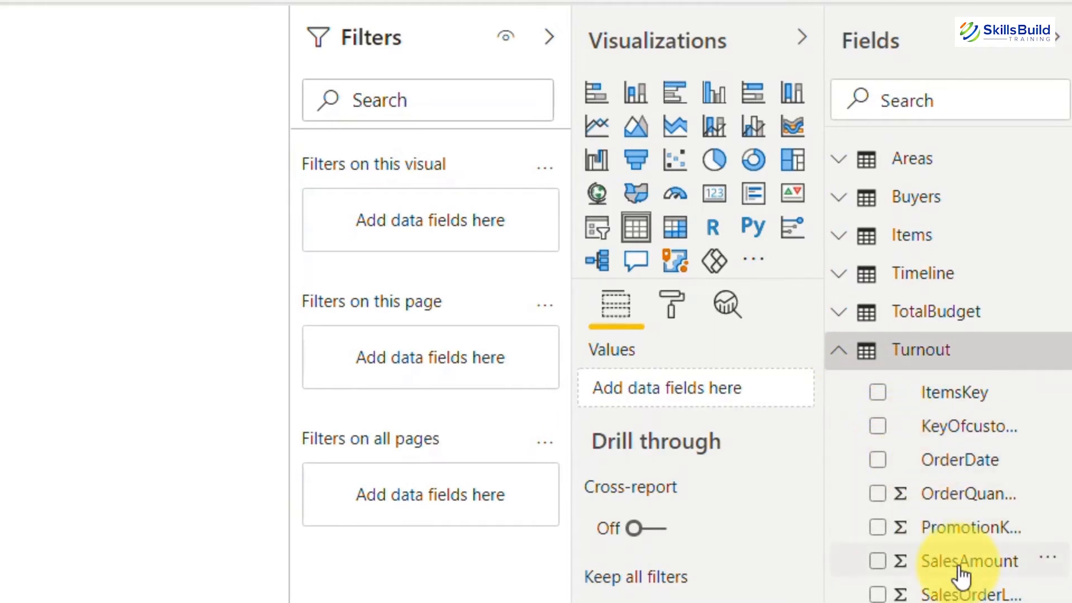
drag(962, 572, 697, 388)
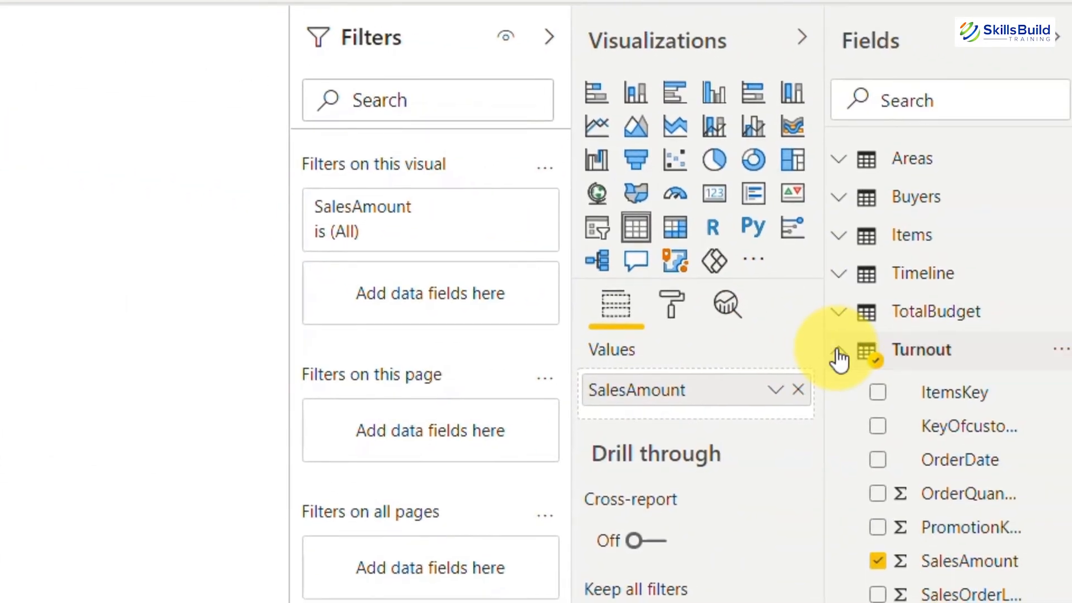
click(838, 352)
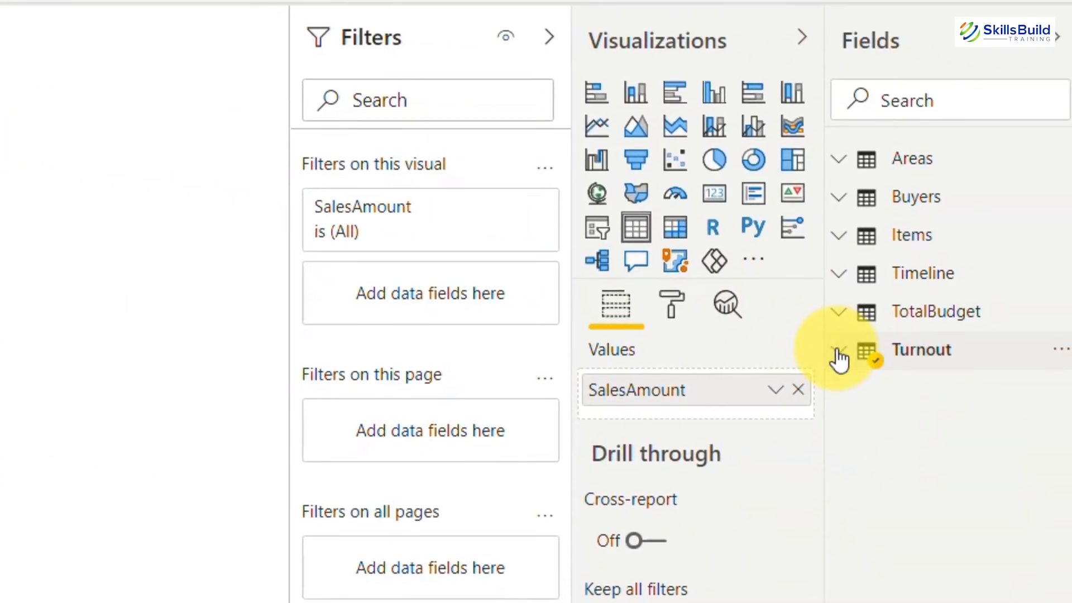
Add Country from the Areas table as the new table visual's second column, and move the visual slightly up the page.
click(838, 159)
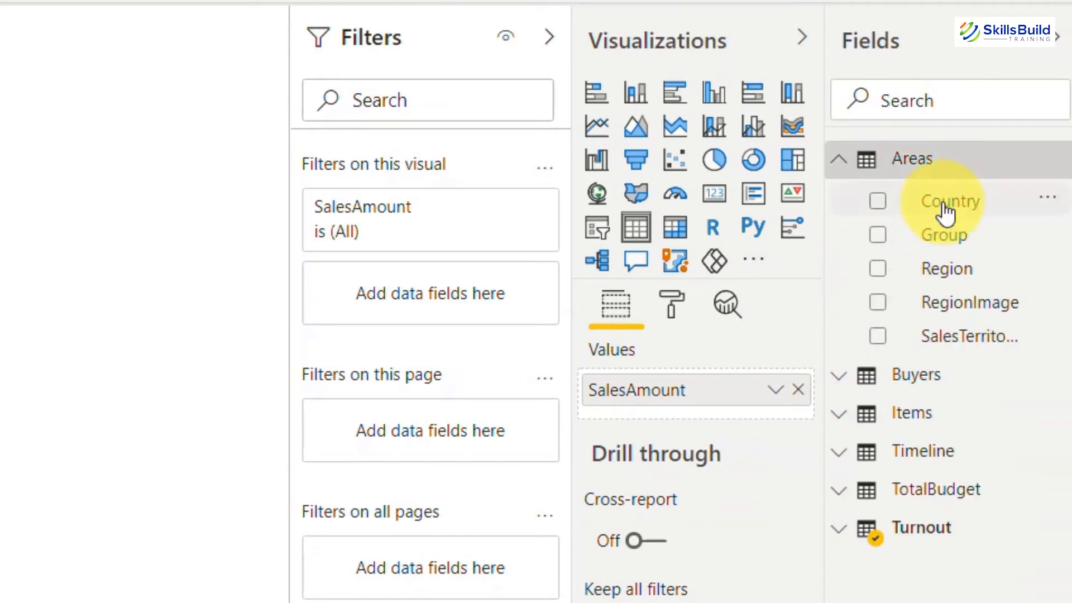
drag(945, 211, 677, 421)
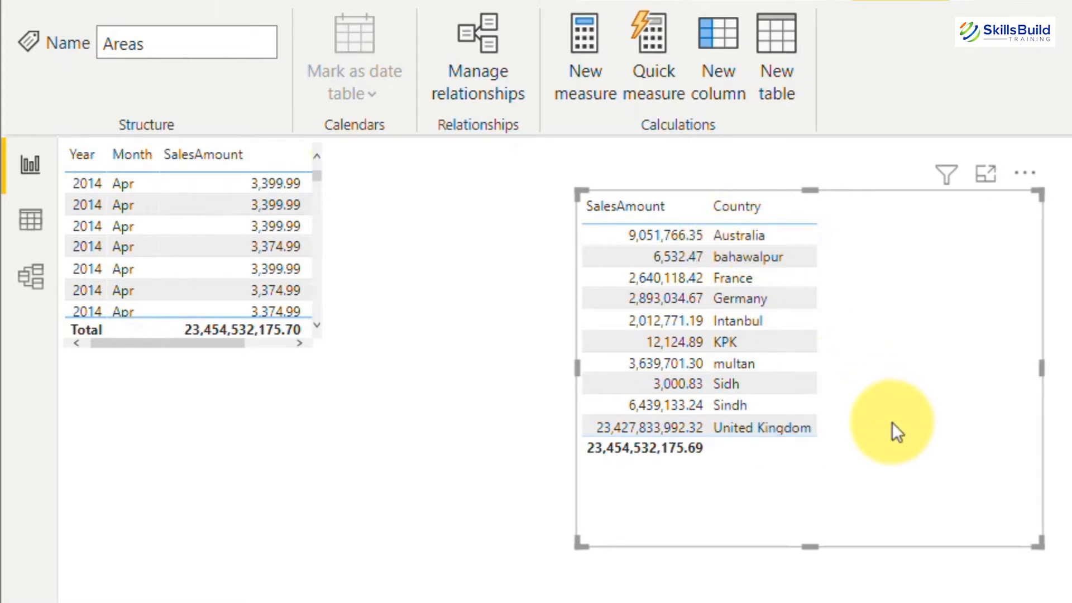
drag(852, 446, 825, 421)
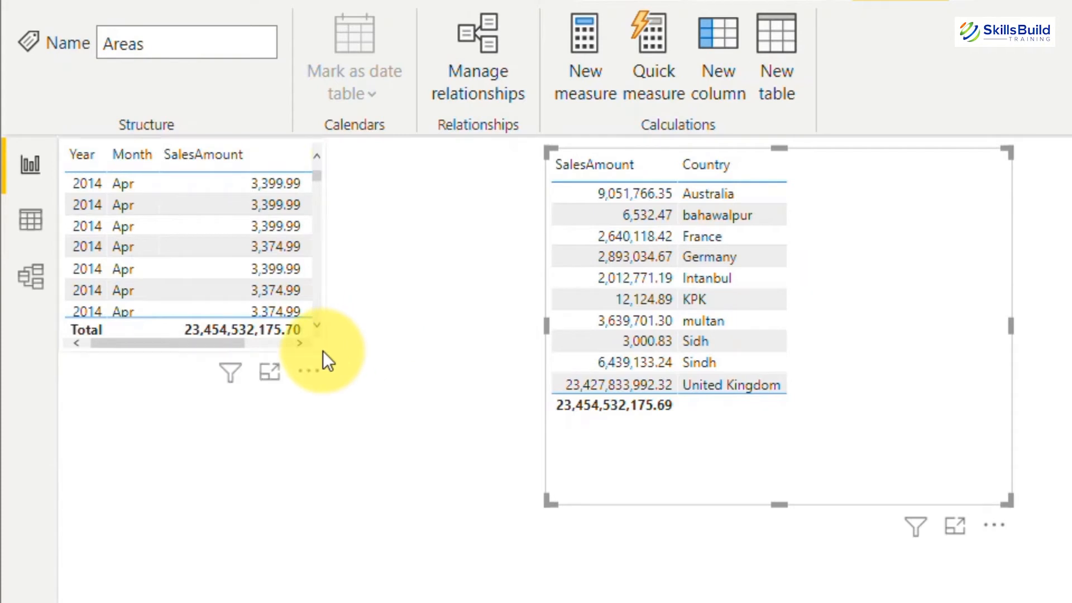
Make the Year and Month sales table slightly taller and reselect the SalesAmount by Country table.
click(322, 350)
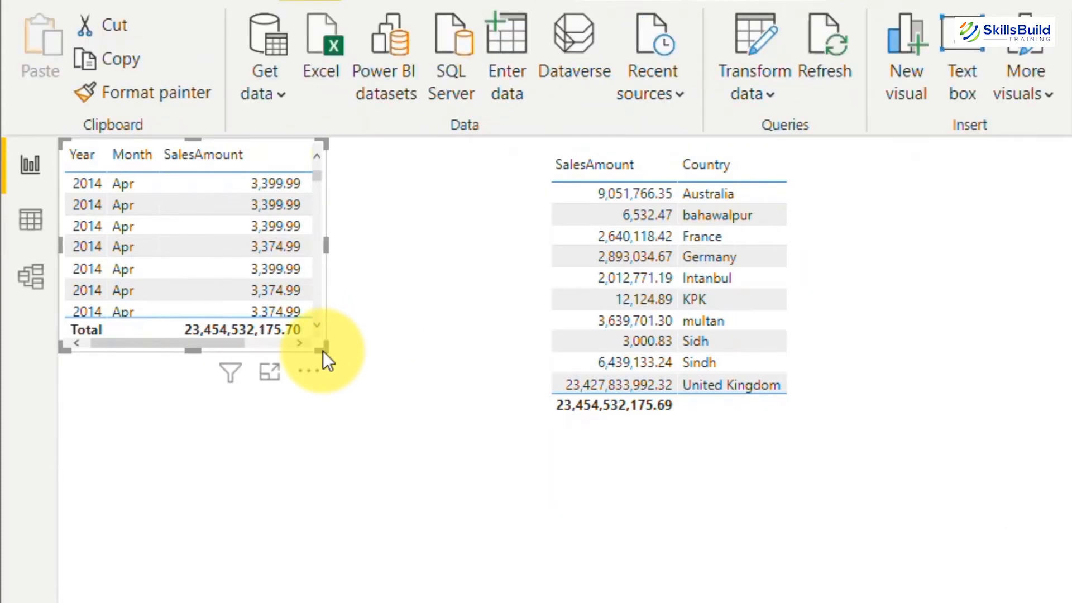
drag(322, 350, 407, 428)
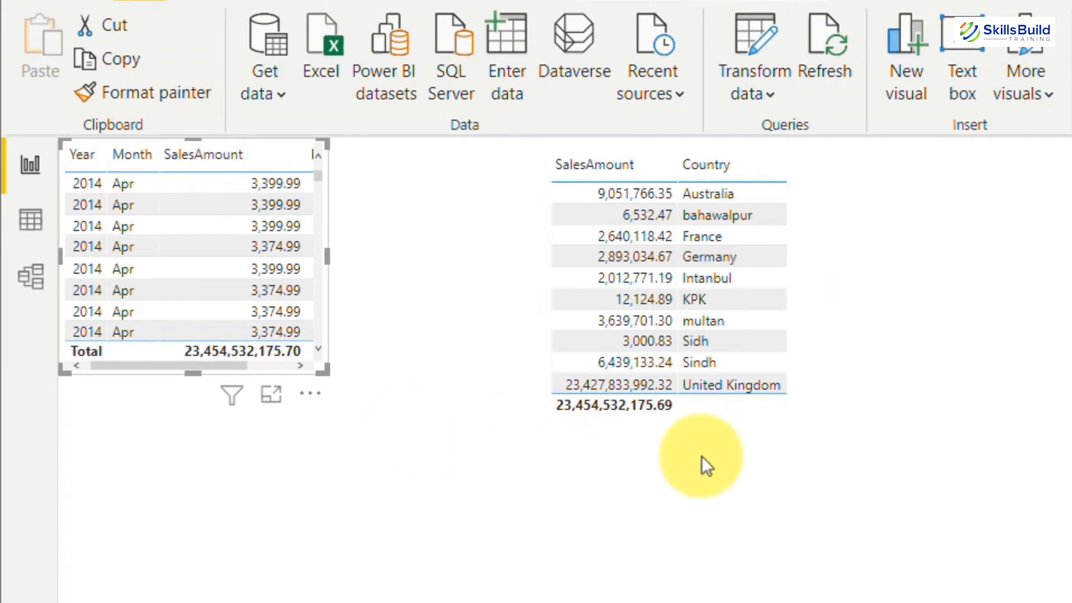
click(997, 483)
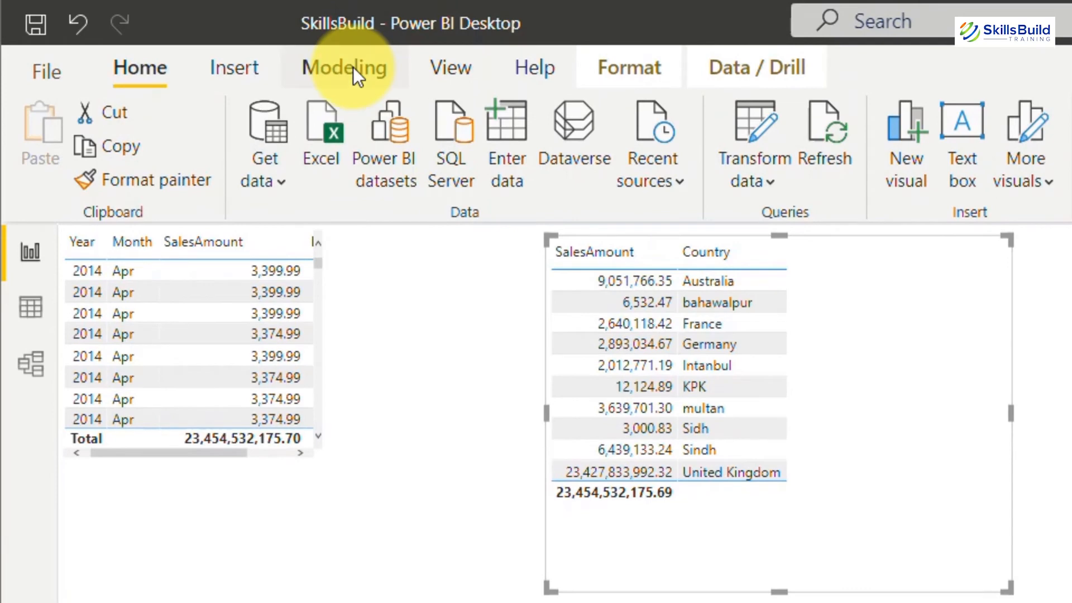
Create a measure Sales=SUM(Turnout[SalesAmount]) in the Areas table.
click(353, 67)
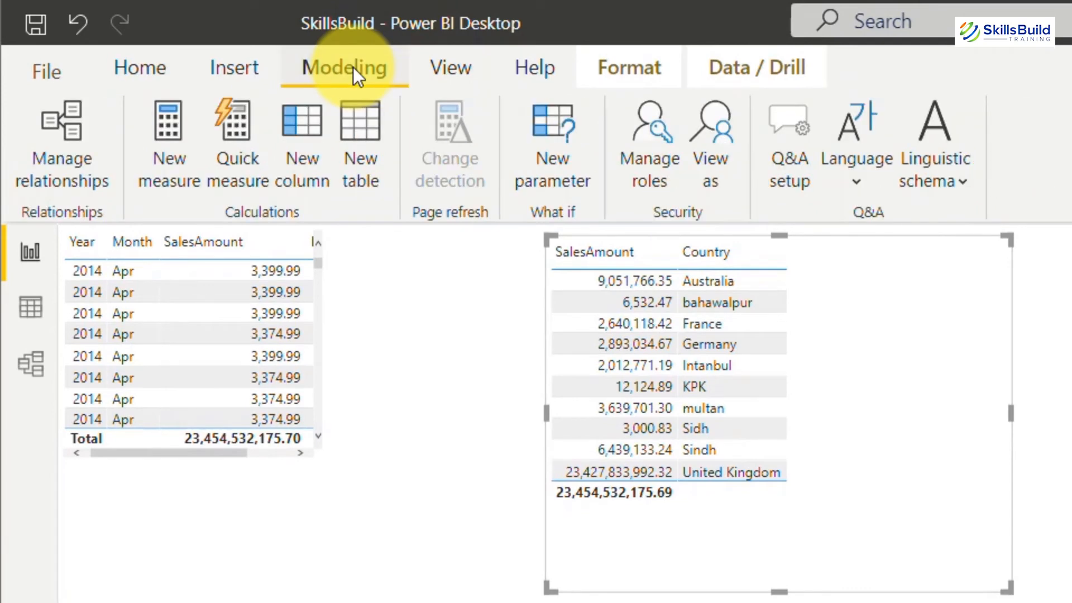
click(166, 145)
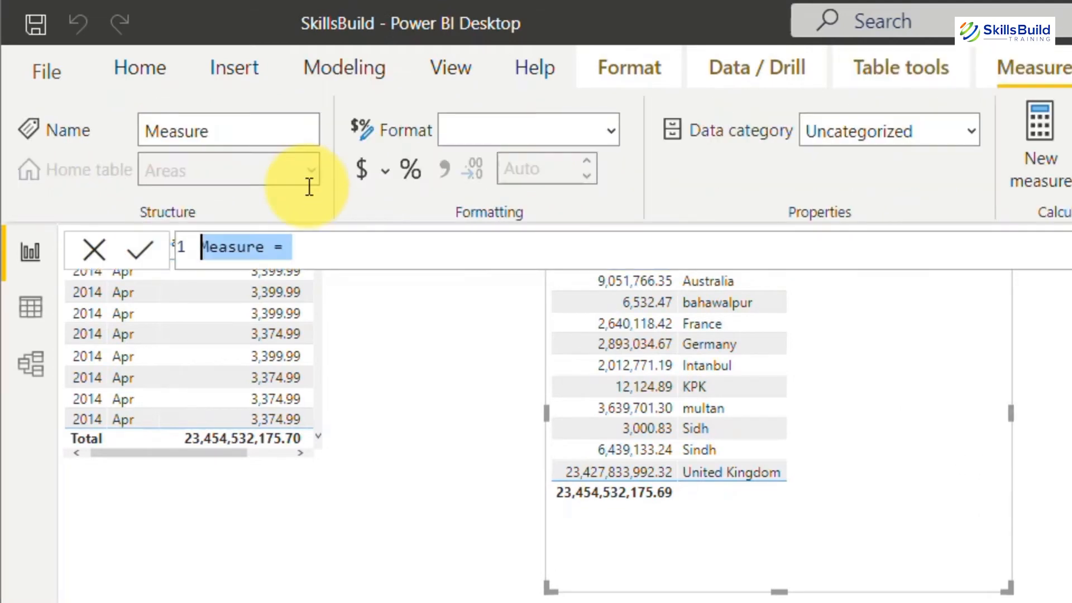
text(Sales=)
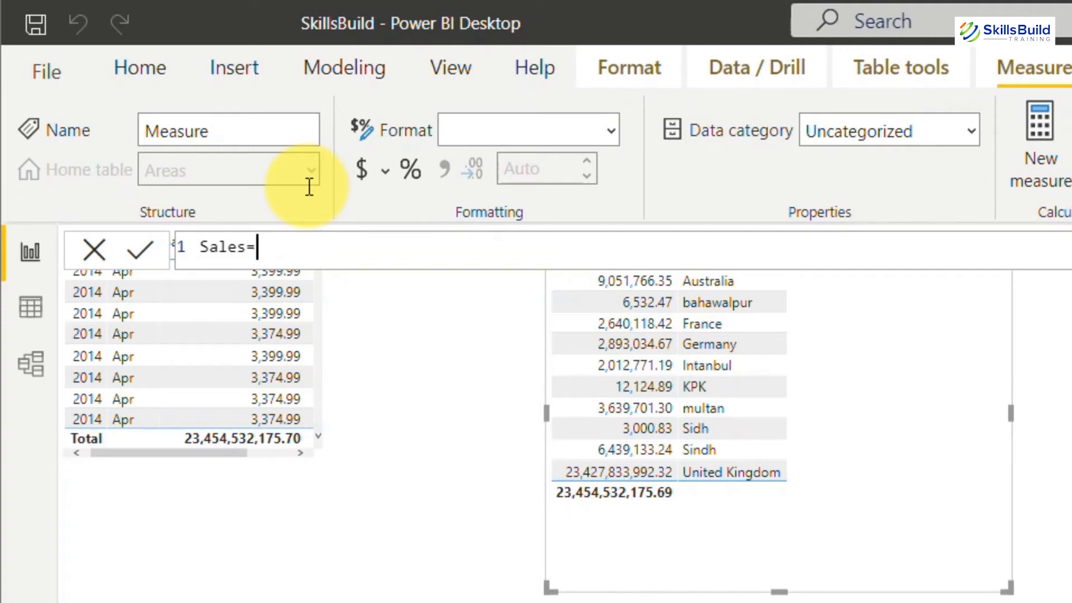
text(SUM)
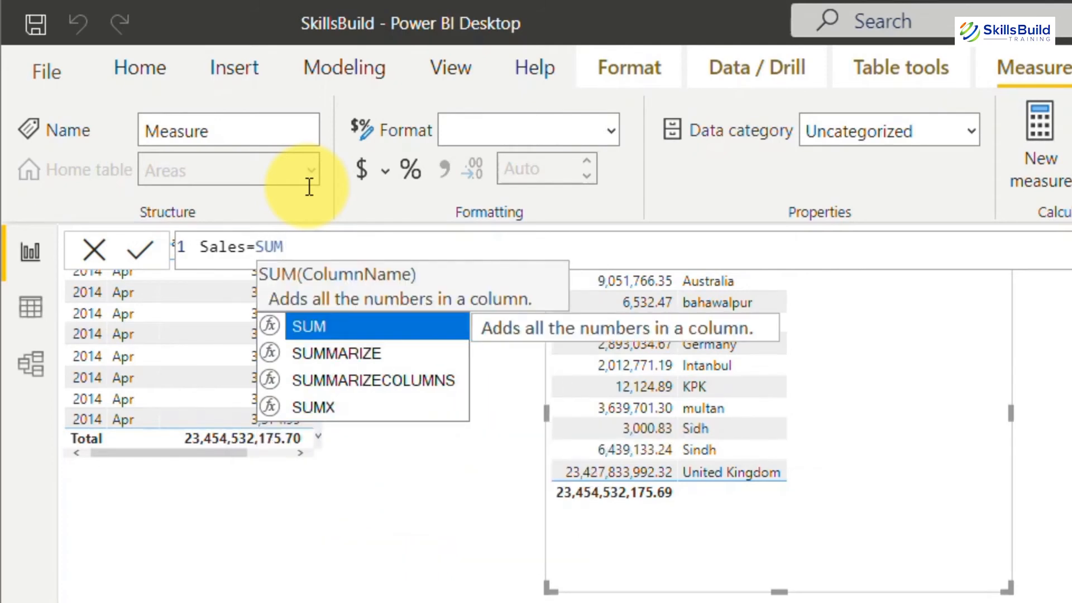
text(()
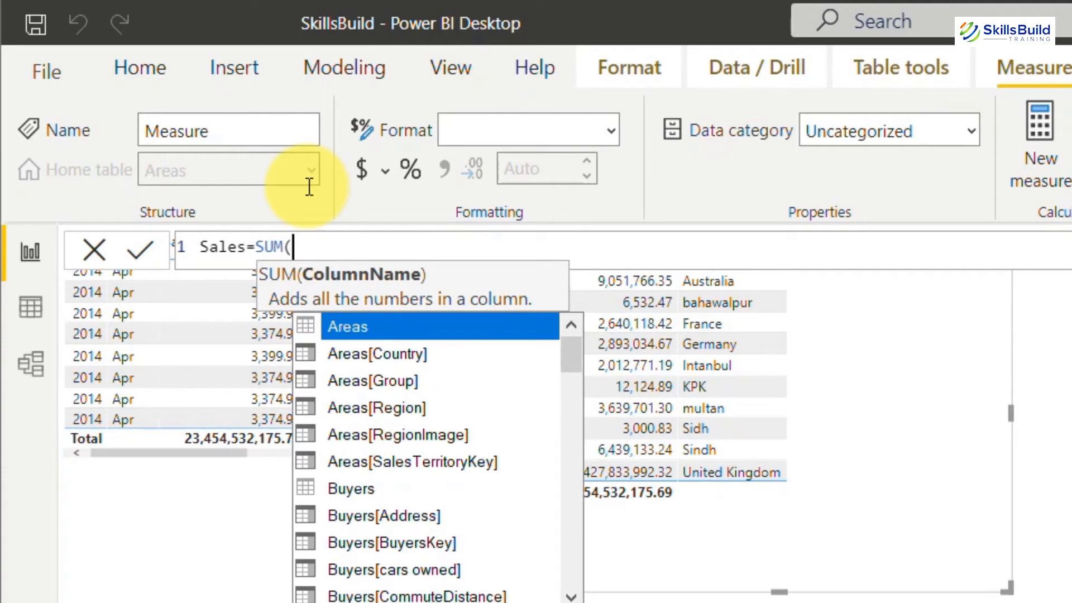
text(Salm)
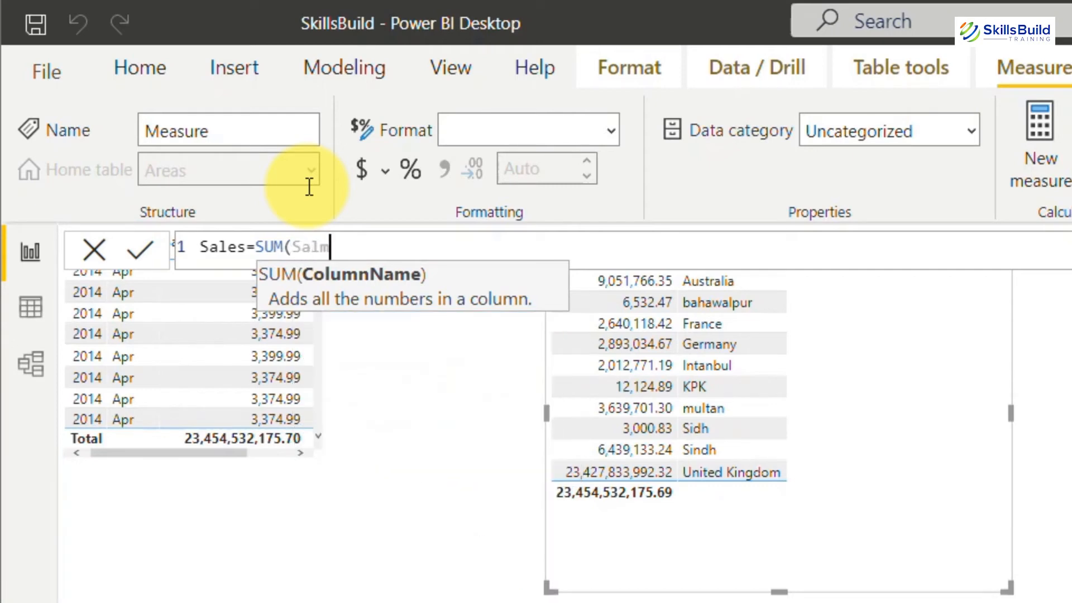
key(BackSpace)
key(BackSpace)
key(BackSpace)
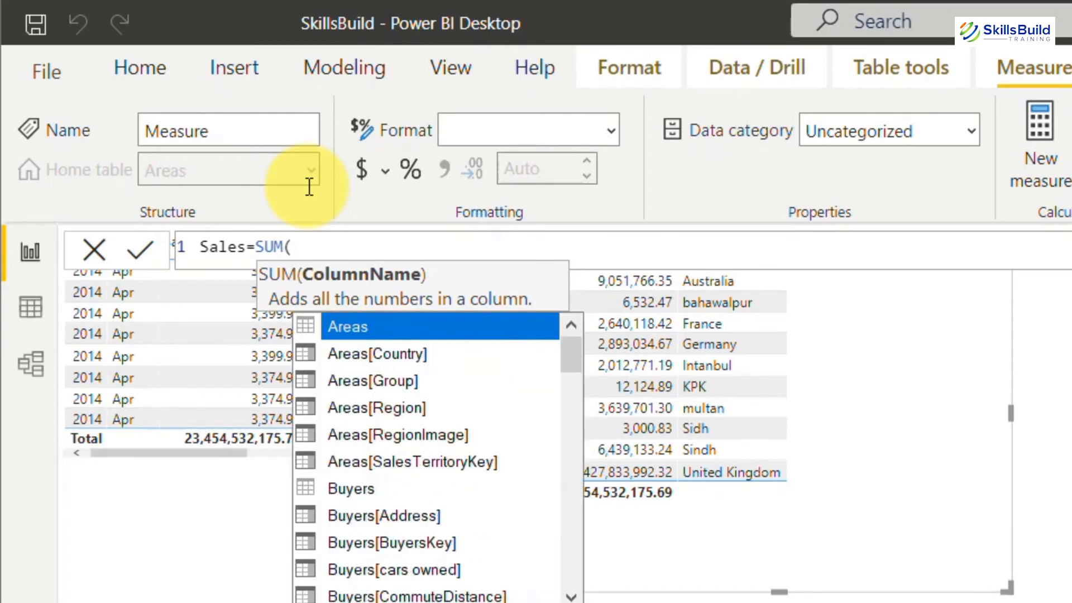
text(amou)
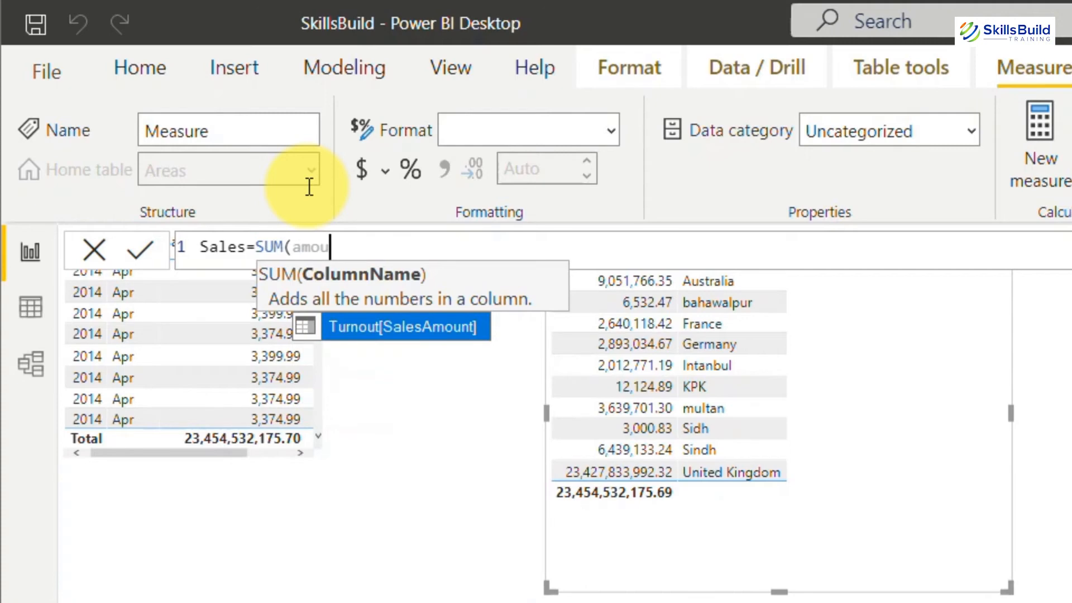
click(438, 327)
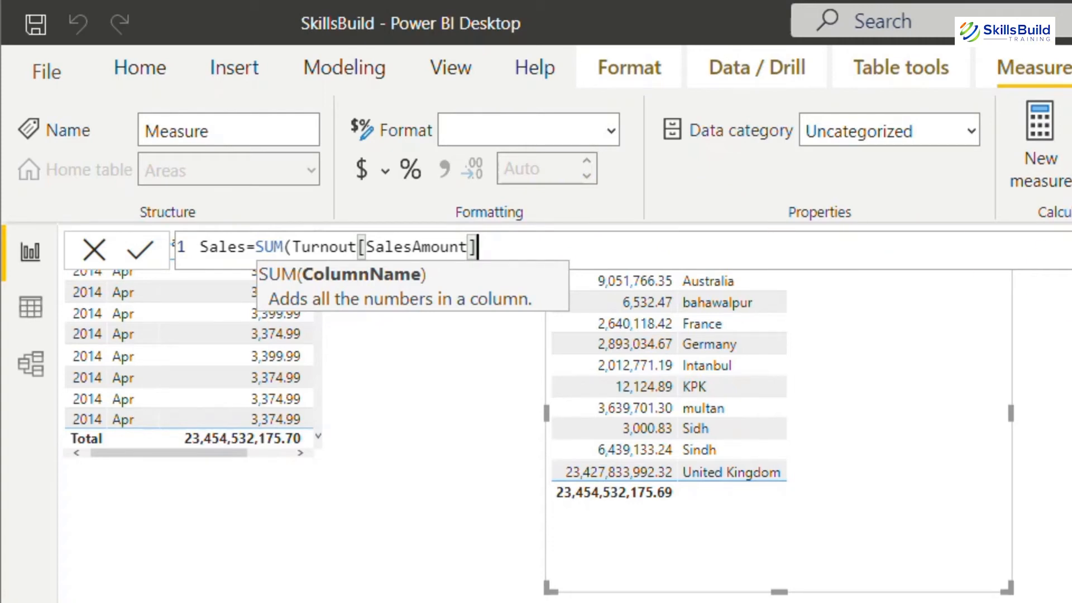
key(Return)
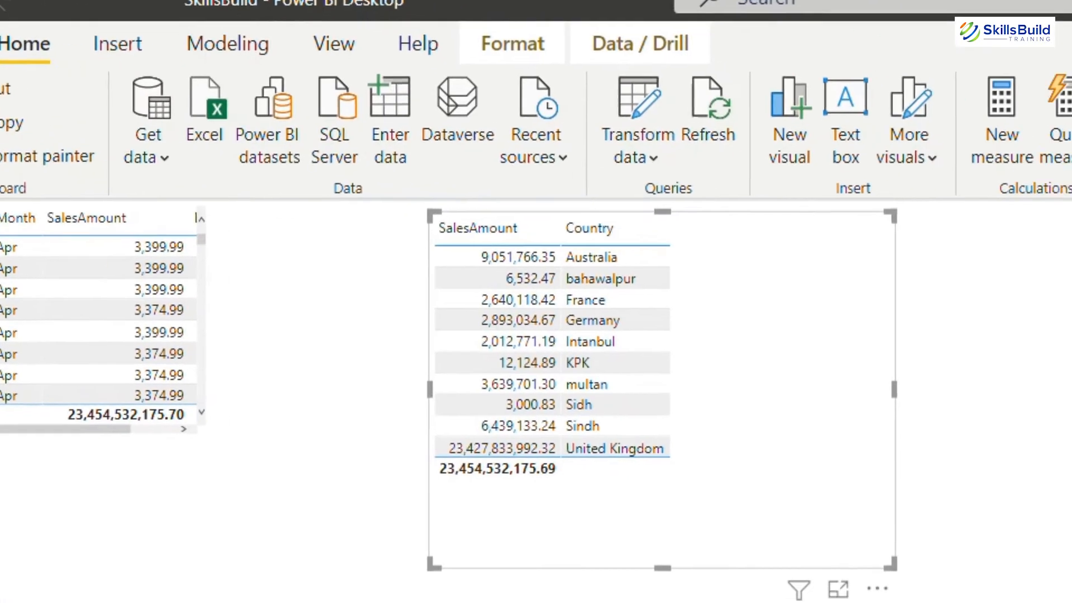
Delete the Sales measure from the Areas table and collapse that table's field list.
click(1057, 334)
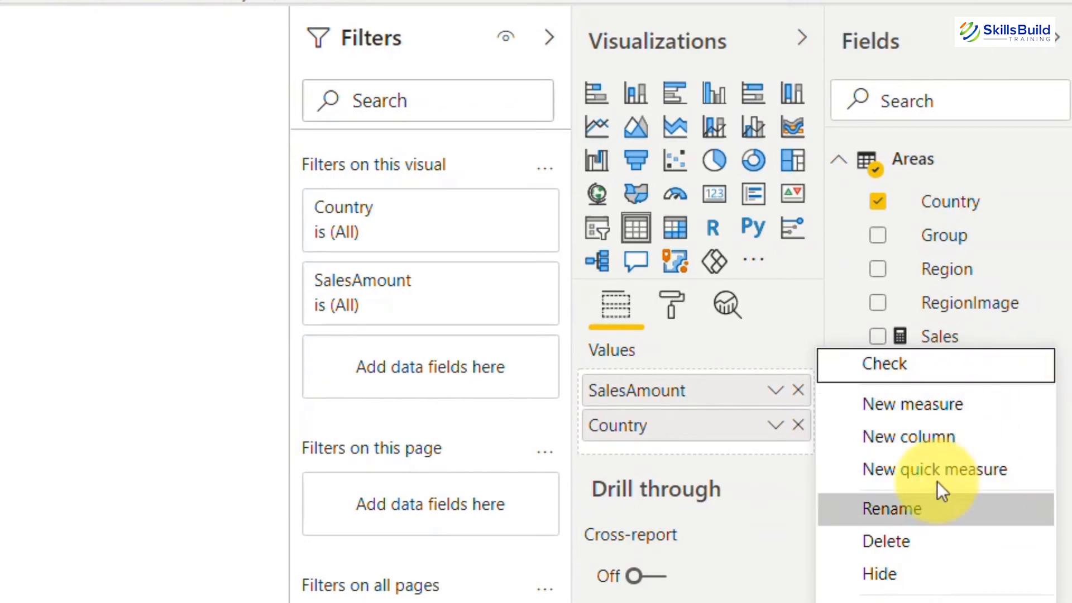
click(891, 539)
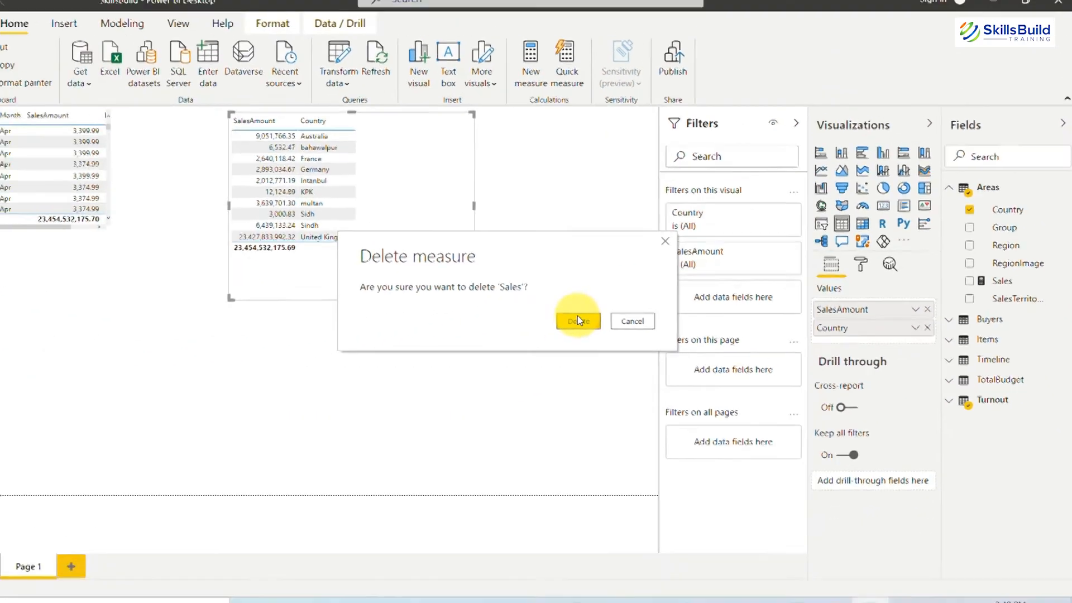
click(604, 316)
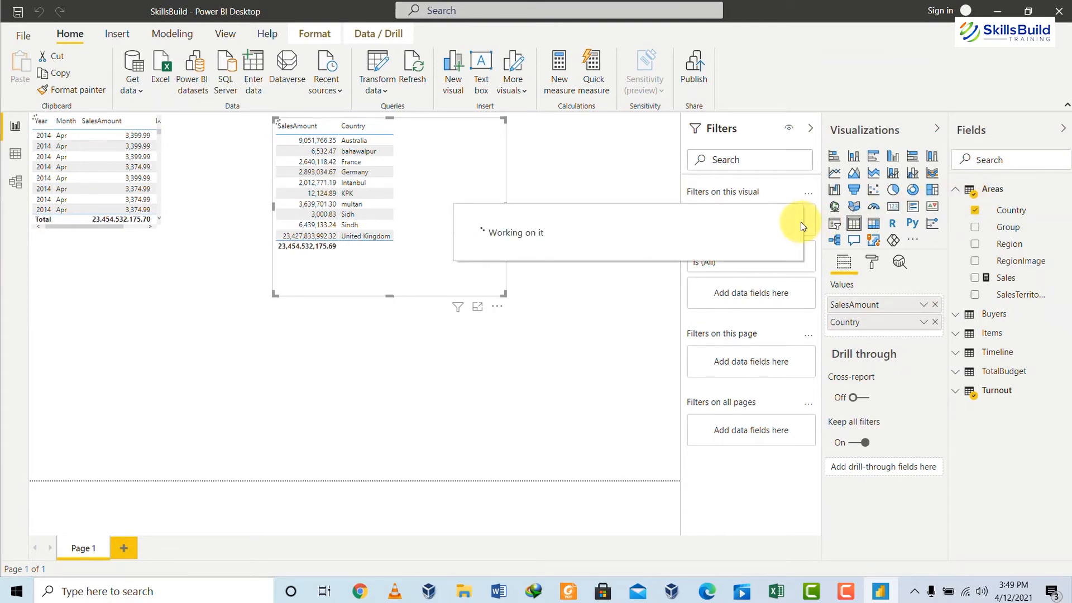
click(958, 191)
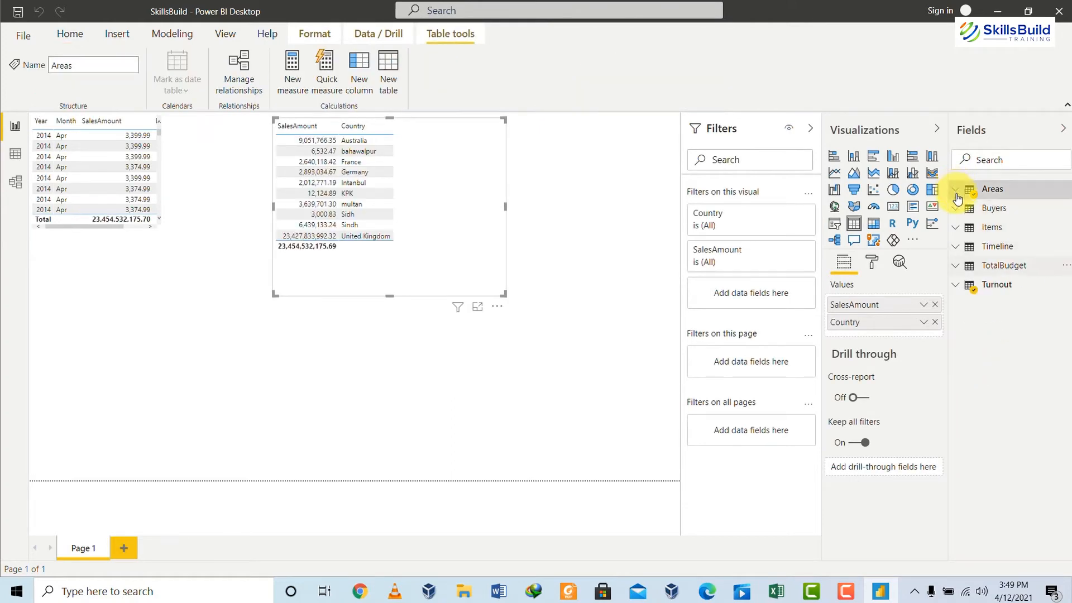
Create a measure Sale=SUM(Turnout[SalesAmount]) in the Turnout table.
click(956, 287)
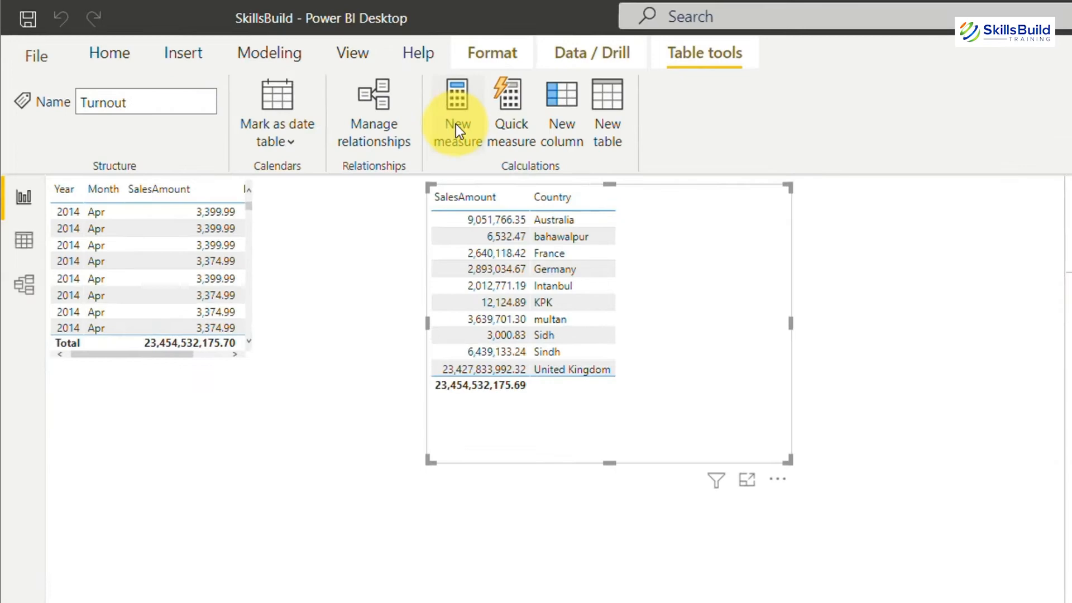
click(295, 78)
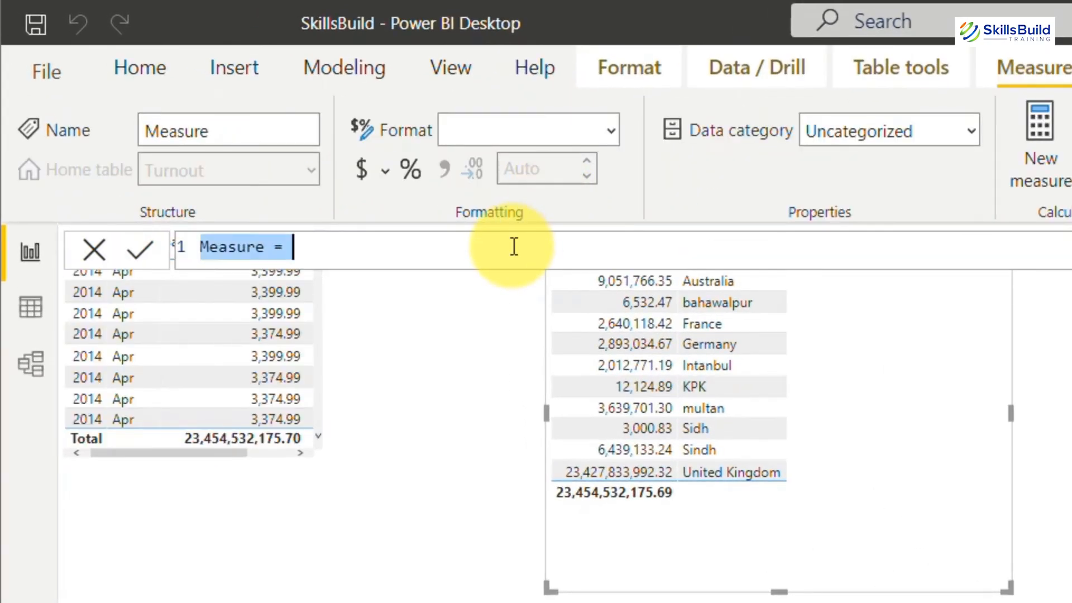
text(Sale)
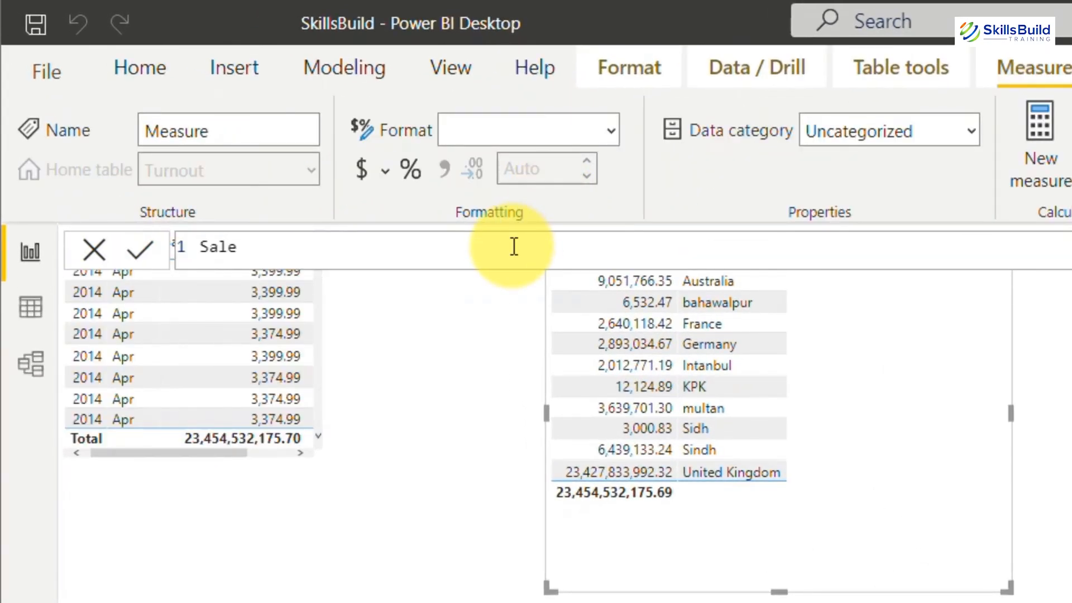
text(=Su)
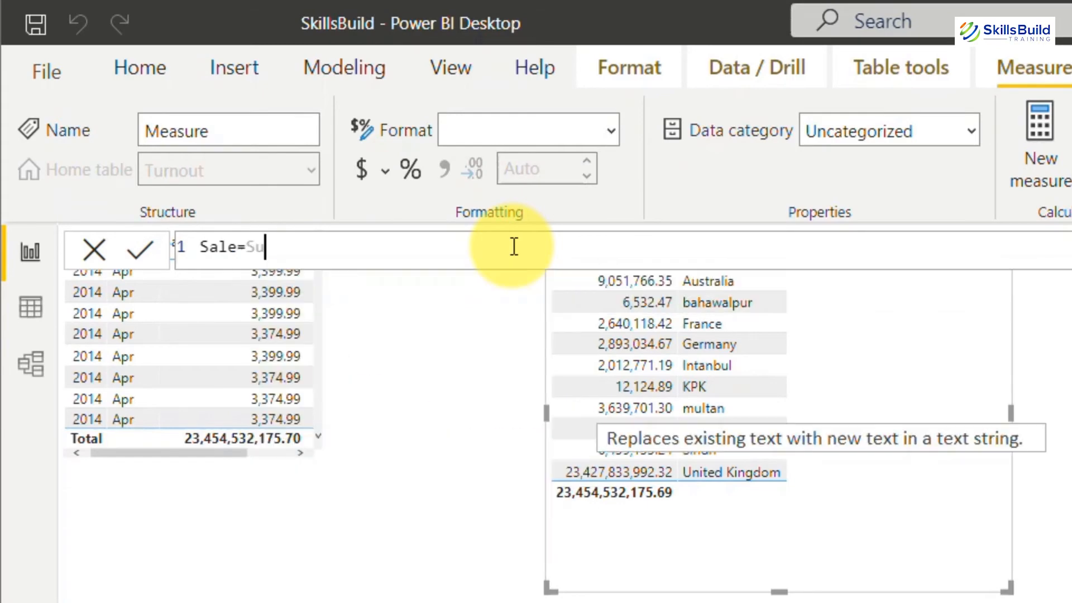
text(m)
key(Tab)
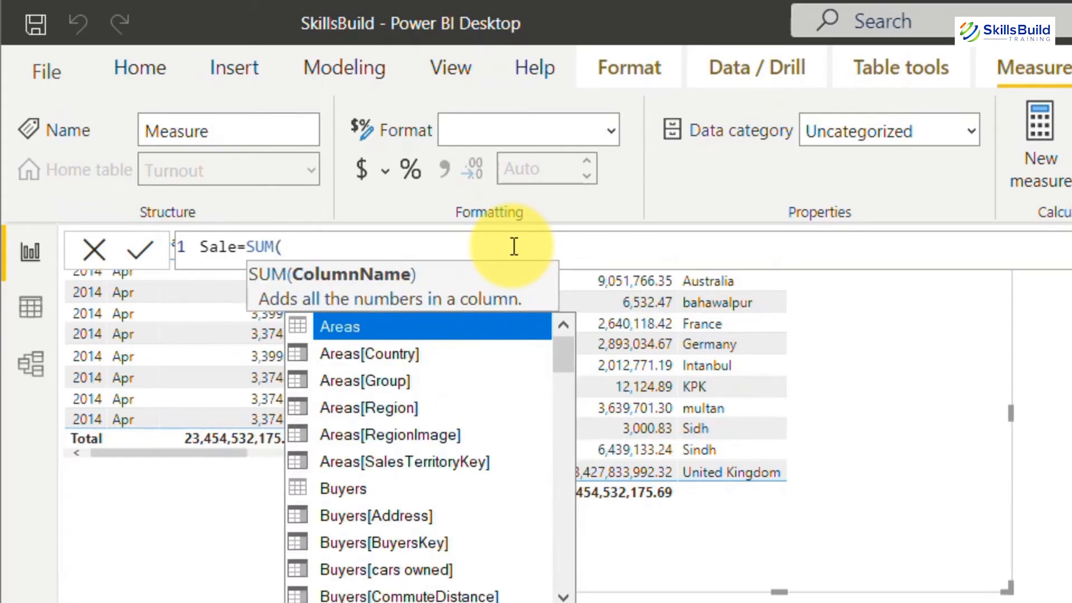
text(am)
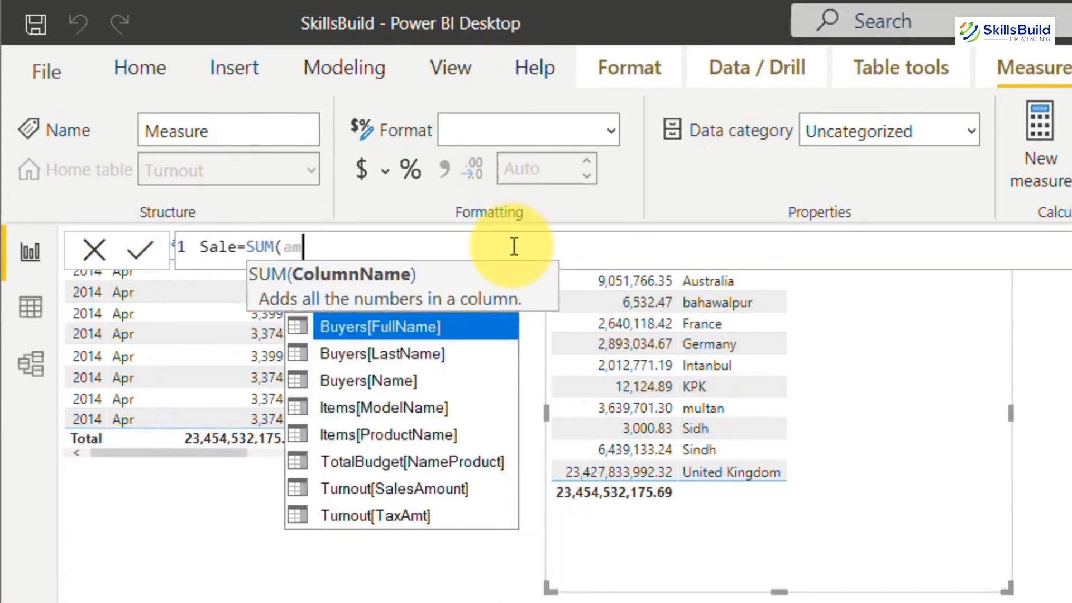
text(ou)
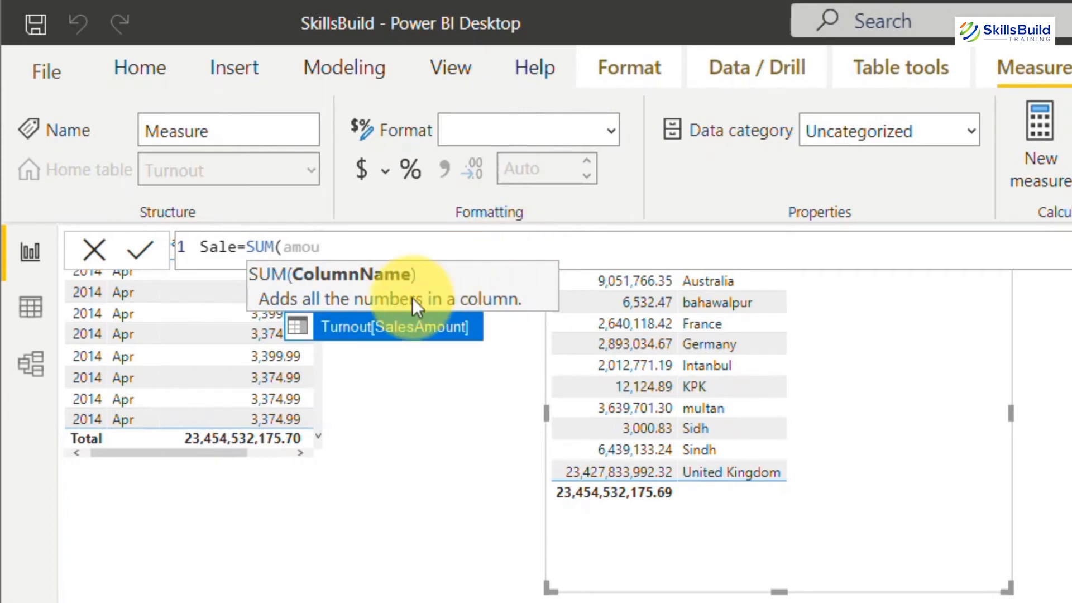
click(365, 322)
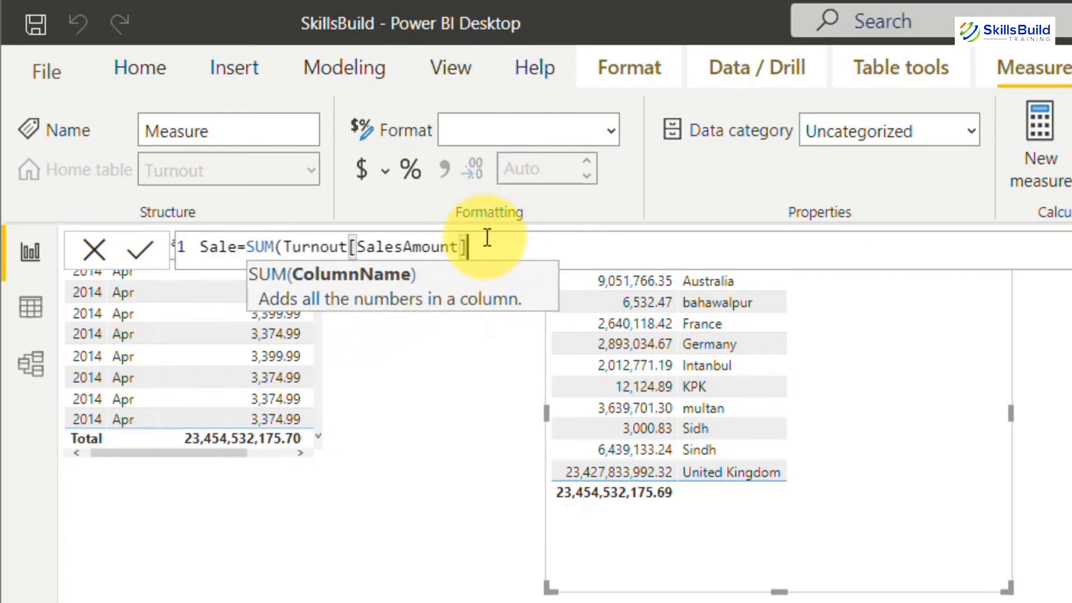
key(Return)
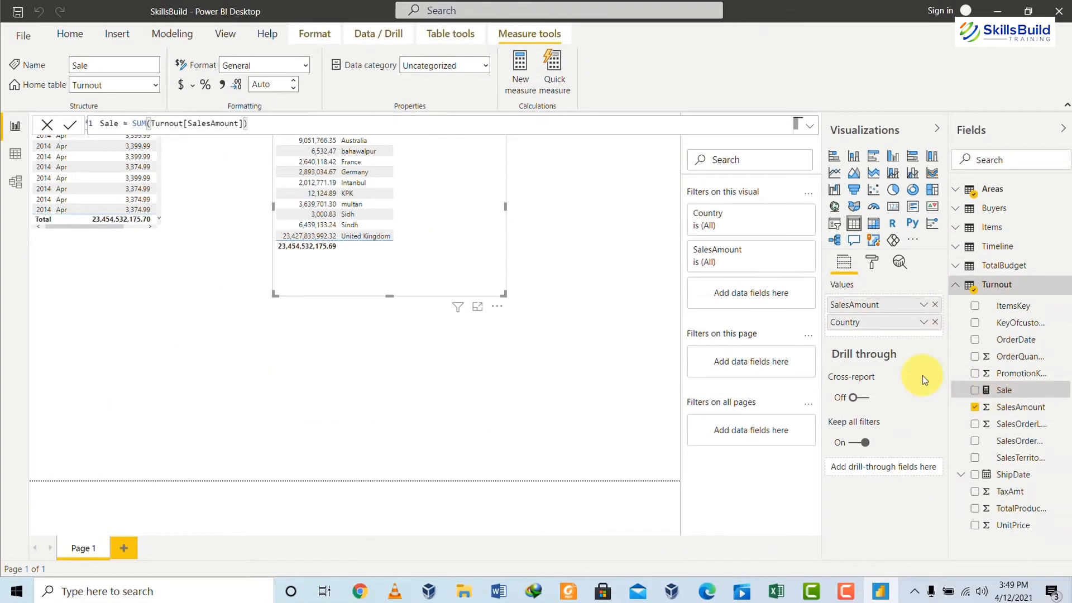
Replace the SalesAmount by Country table with a new empty table visual placed near the upper middle of the page.
drag(484, 290, 495, 340)
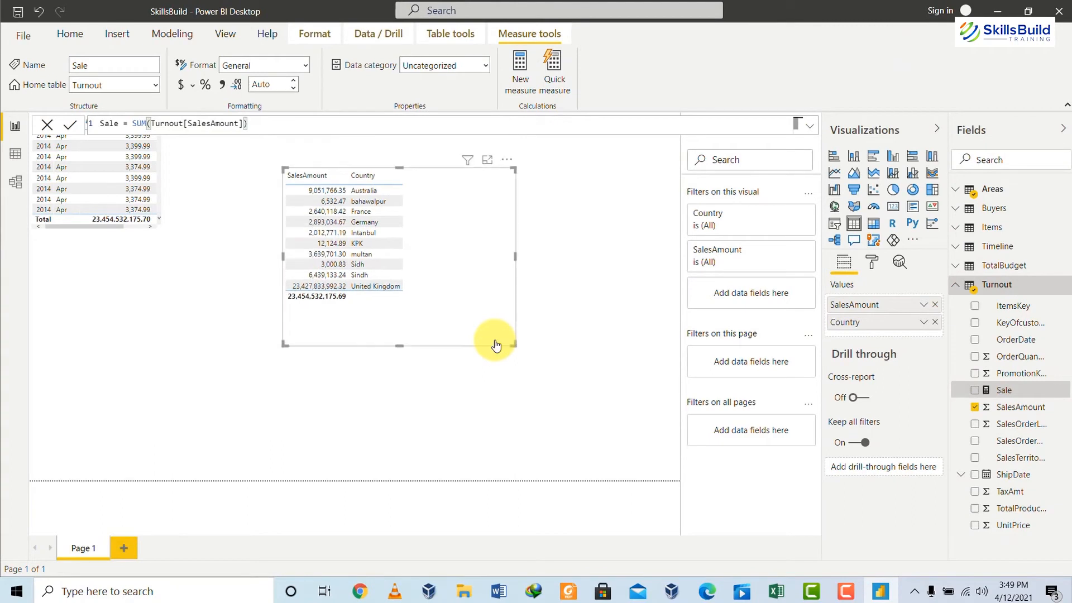
key(Delete)
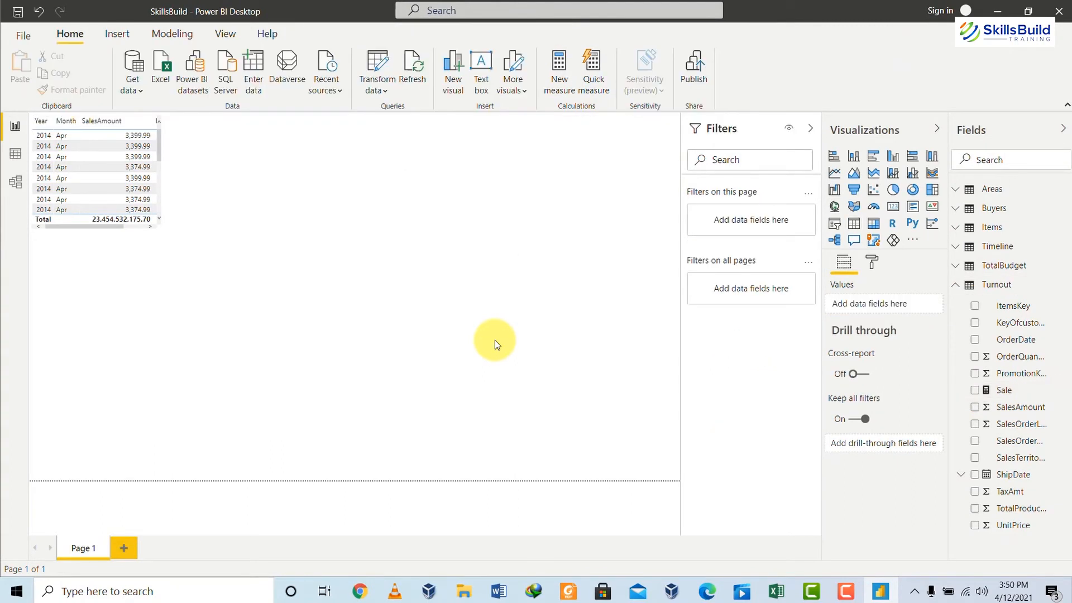
click(857, 225)
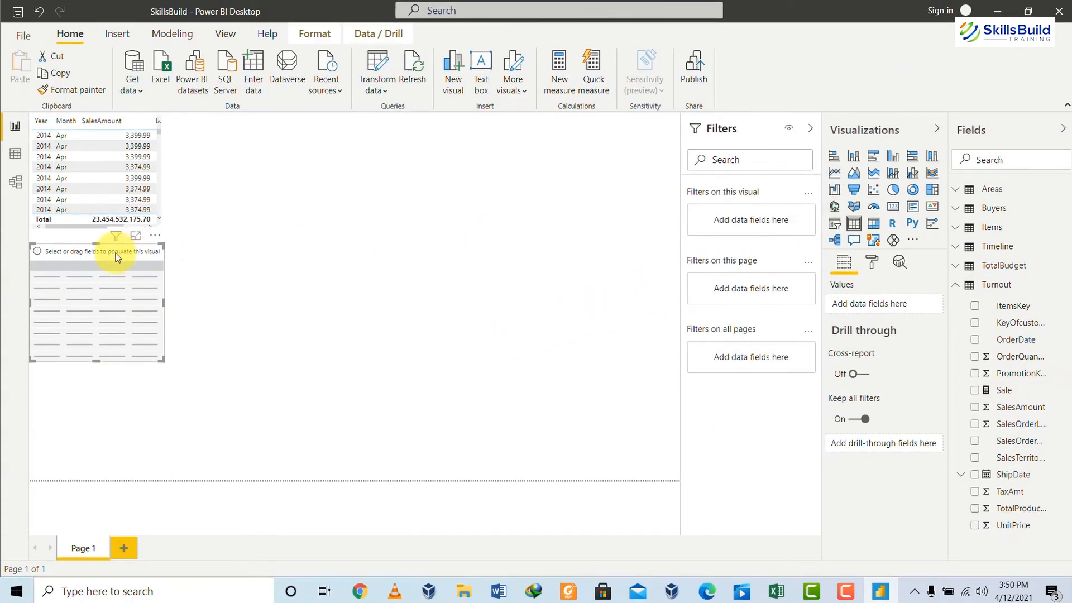
drag(115, 253, 384, 149)
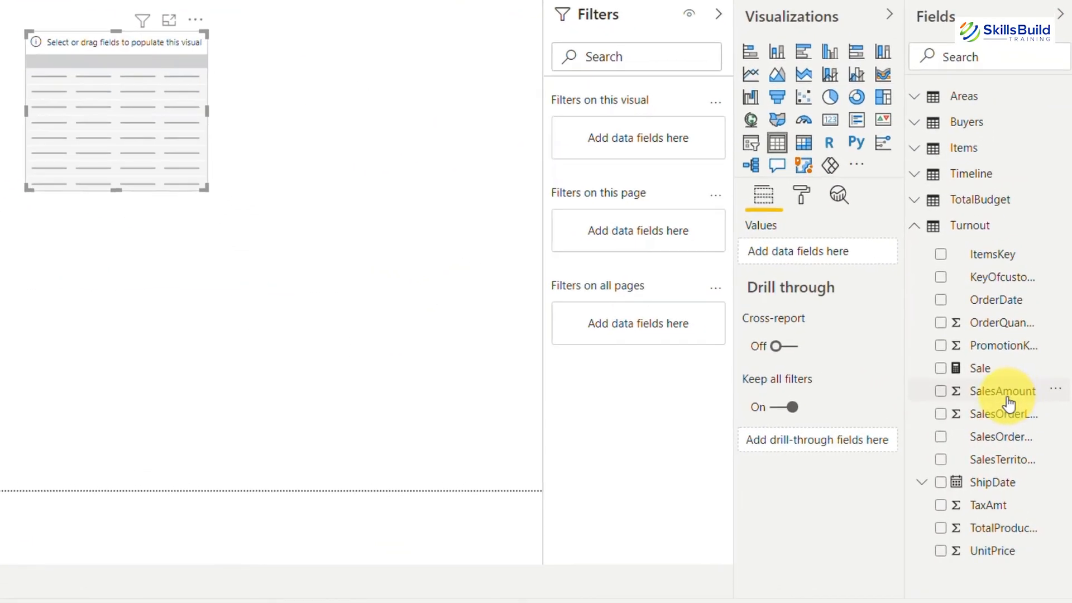
Fill the new table with Turnout's SalesAmount field and the Sale measure, placing Sale first, and nudge the table slightly.
drag(1008, 402, 818, 254)
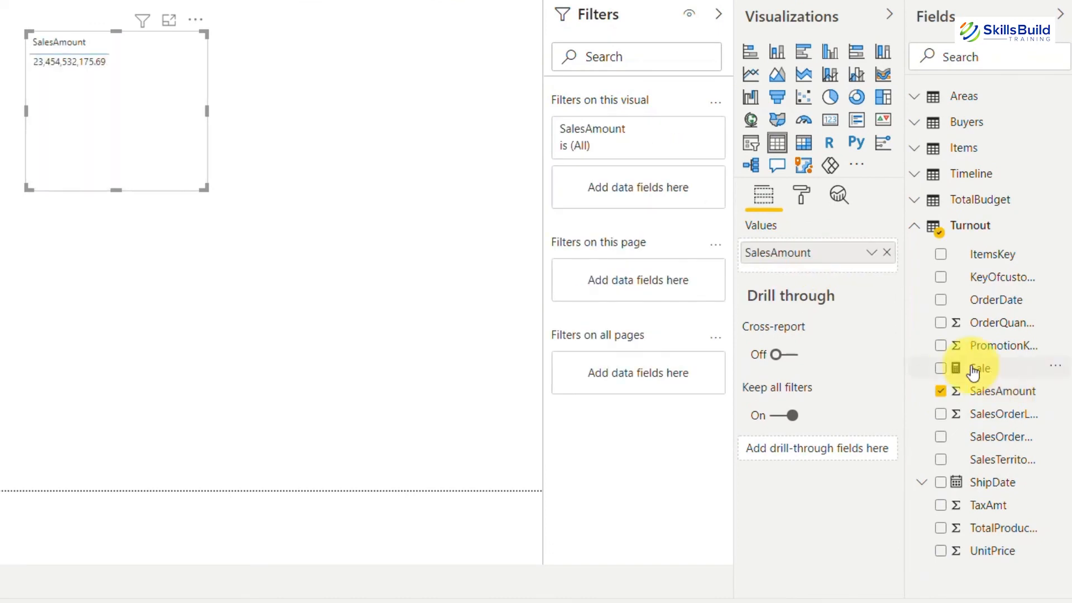
drag(952, 366, 775, 248)
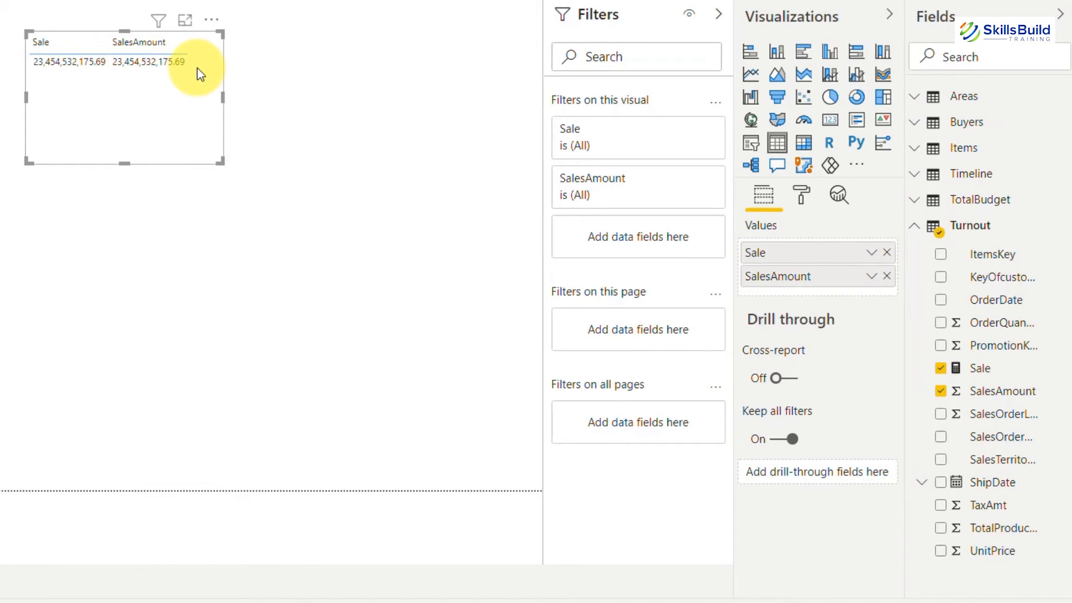
mouse_move(197, 68)
mouse_down()
mouse_move(145, 51)
mouse_move(183, 62)
mouse_up()
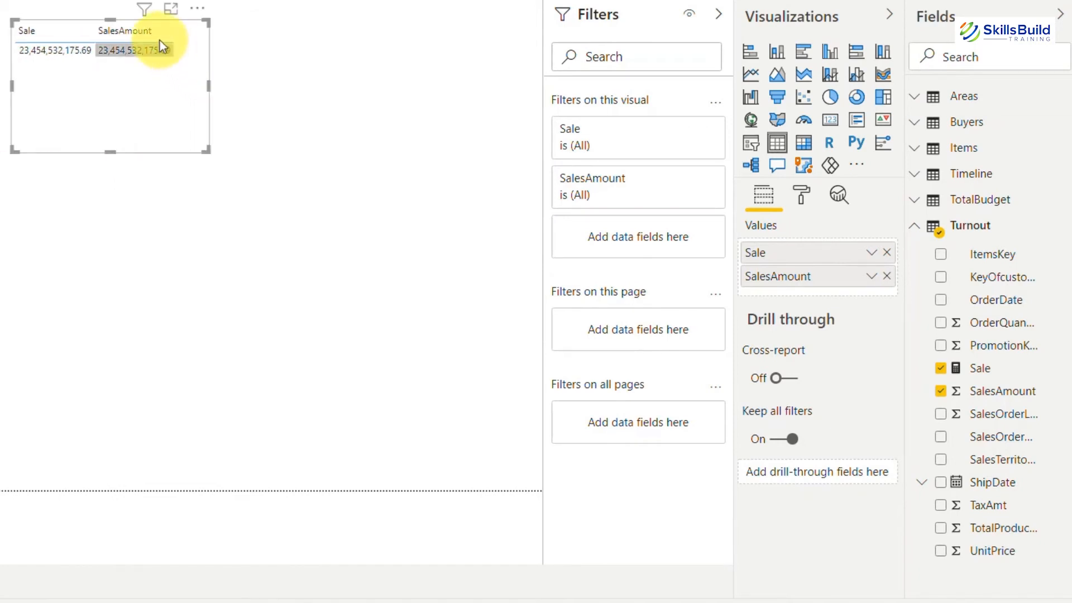
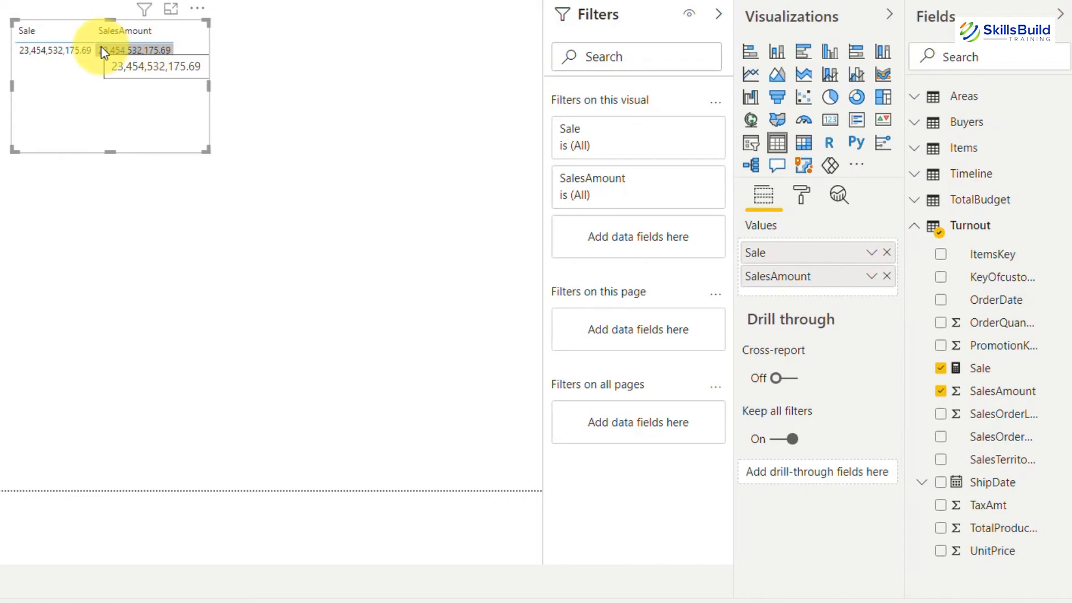
key(Escape)
click(119, 49)
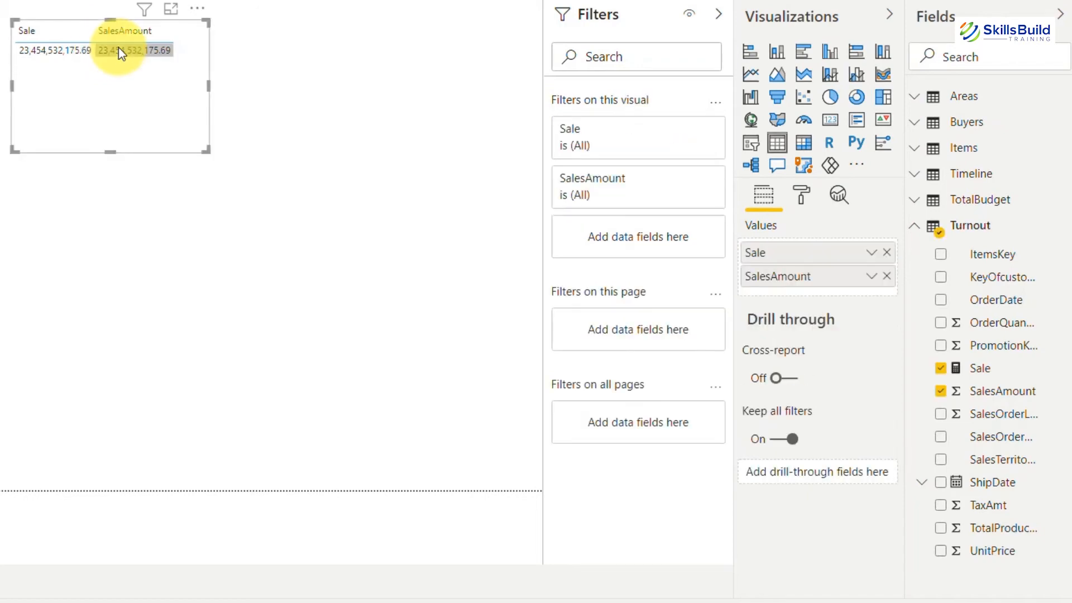
Compare the aggregation options available for SalesAmount and the Sale measure in the table's values, keeping Sum for SalesAmount.
click(872, 277)
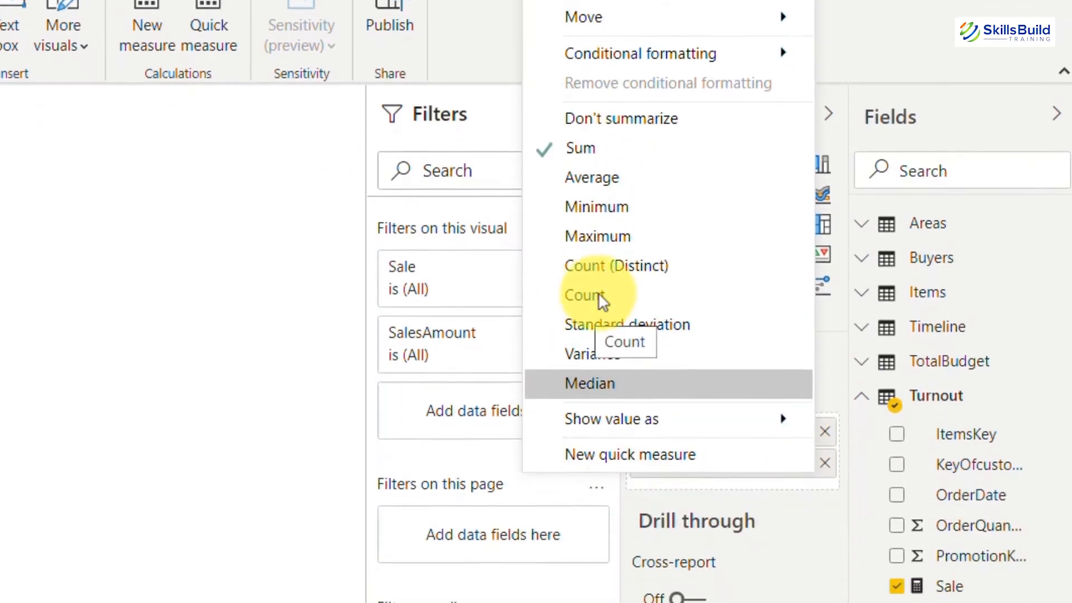
click(830, 488)
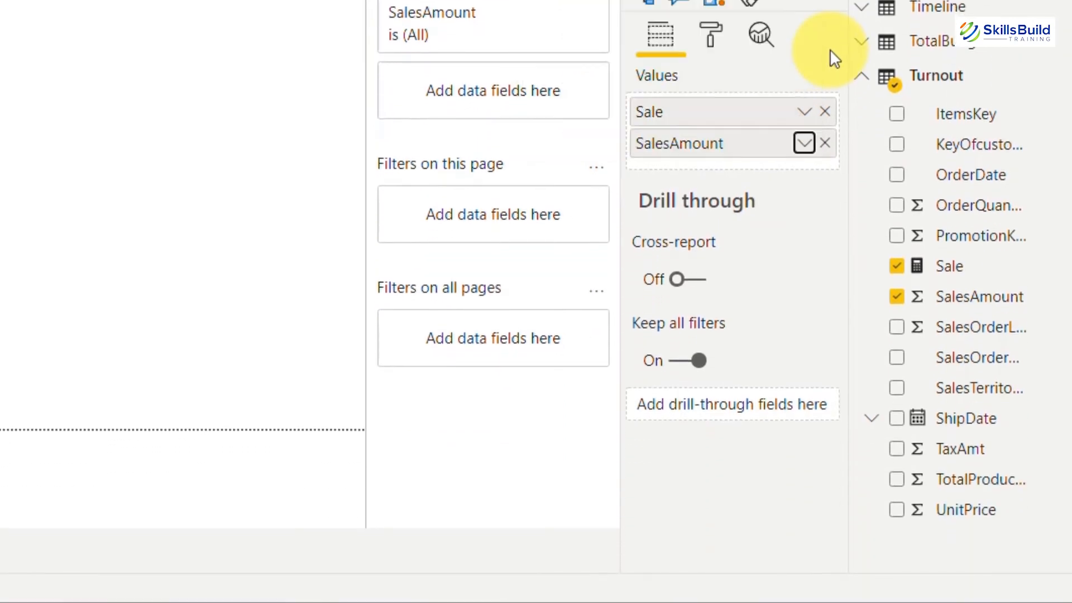
click(804, 113)
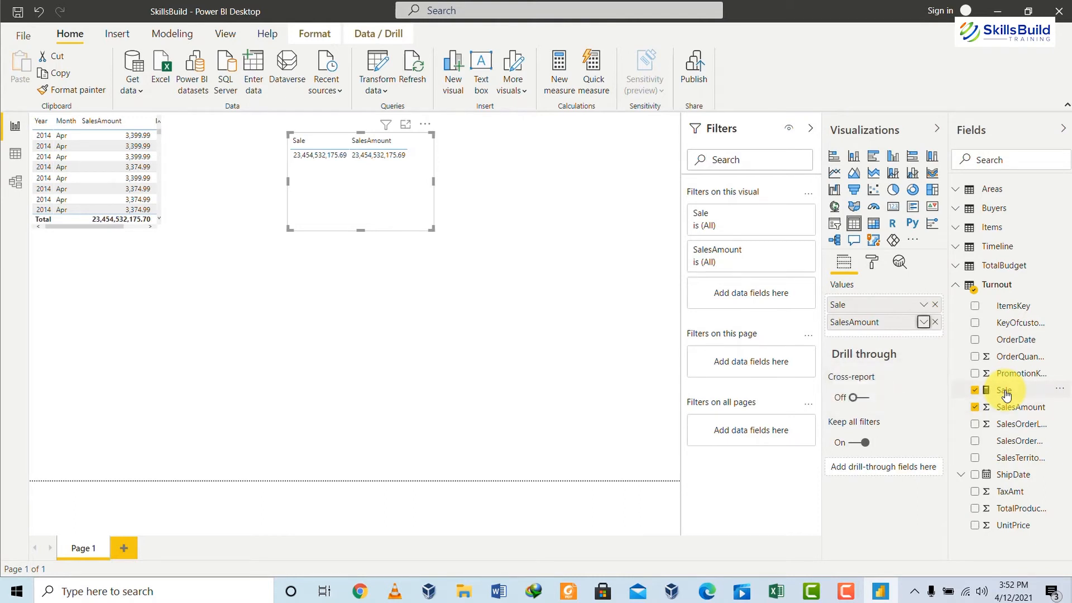
click(923, 322)
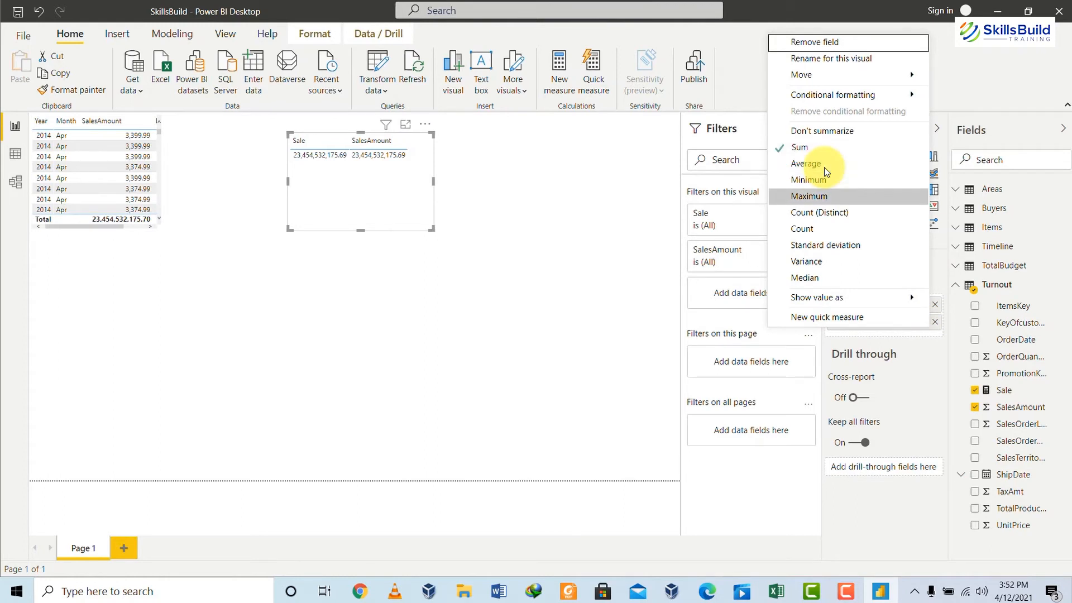
key(Down)
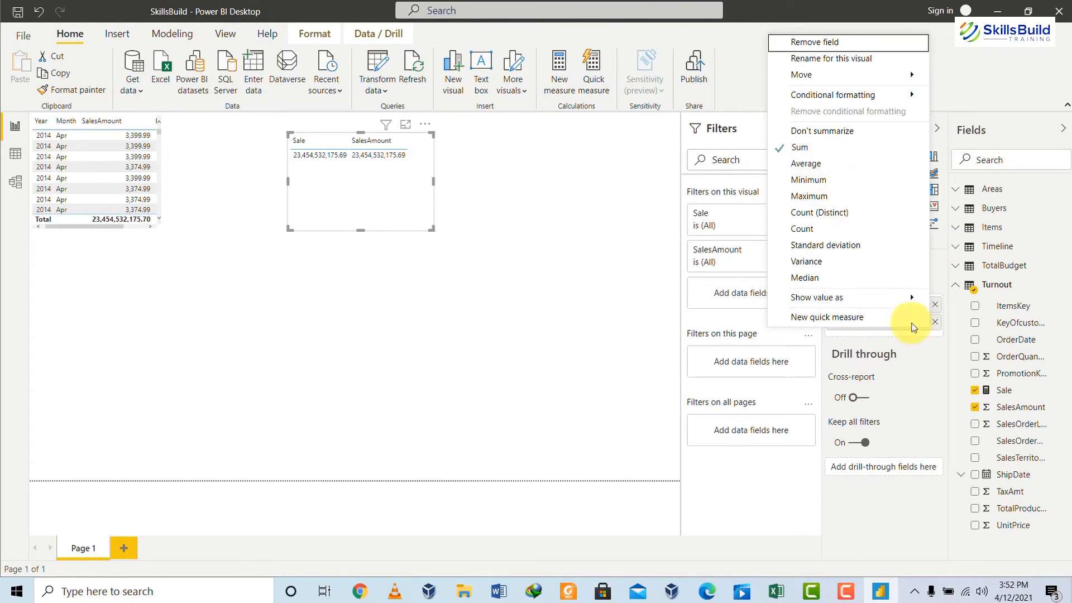
click(924, 345)
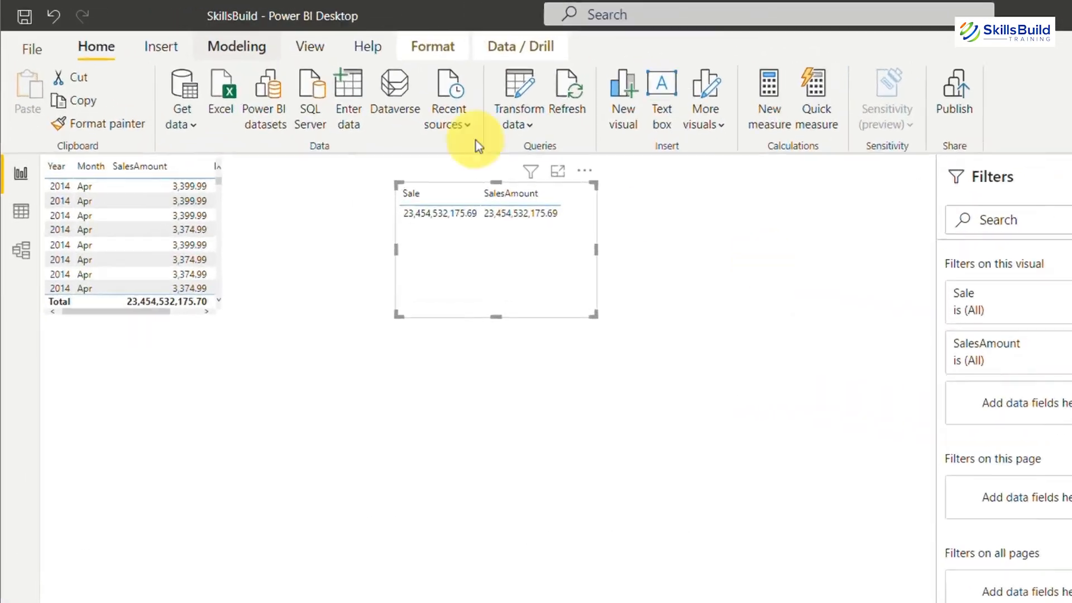
Display the Turnout table's rows and inspect its TotalProductCost, SalesAmount and TaxAmt columns, leaving SalesAmount selected.
click(179, 33)
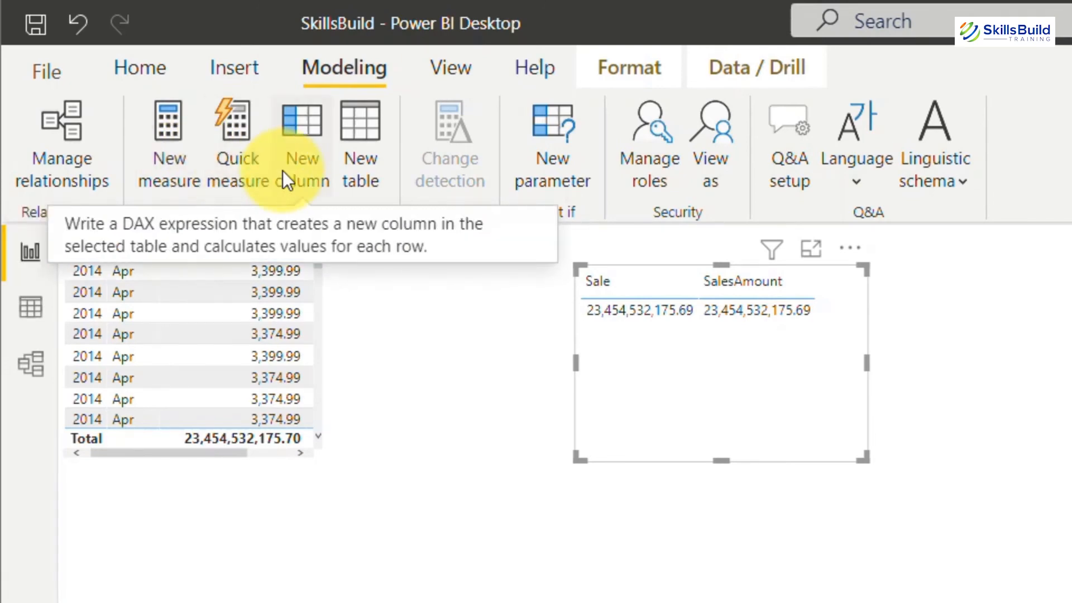
click(377, 283)
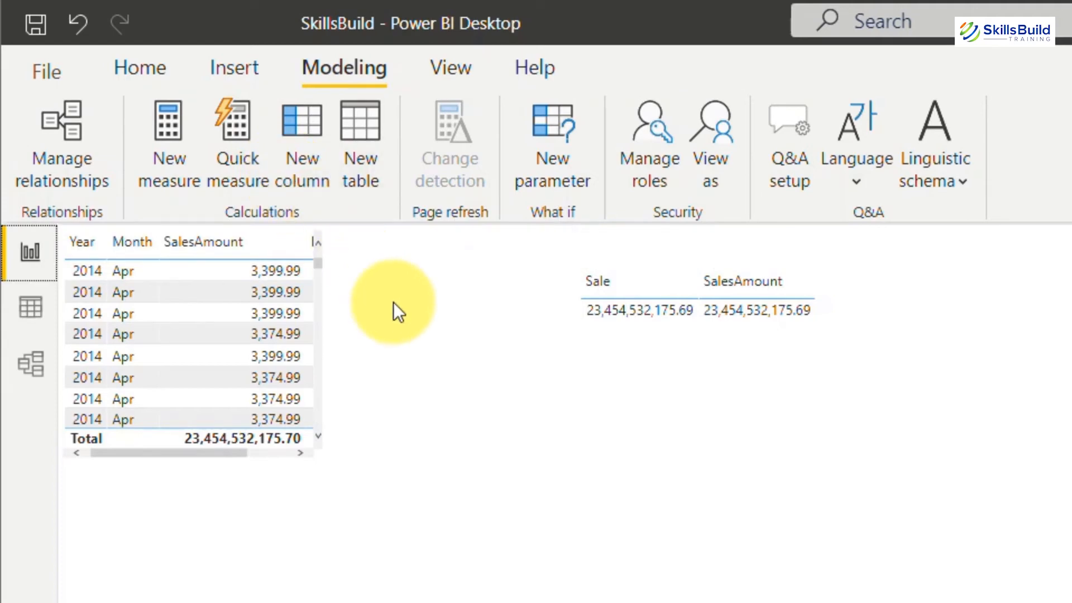
click(31, 306)
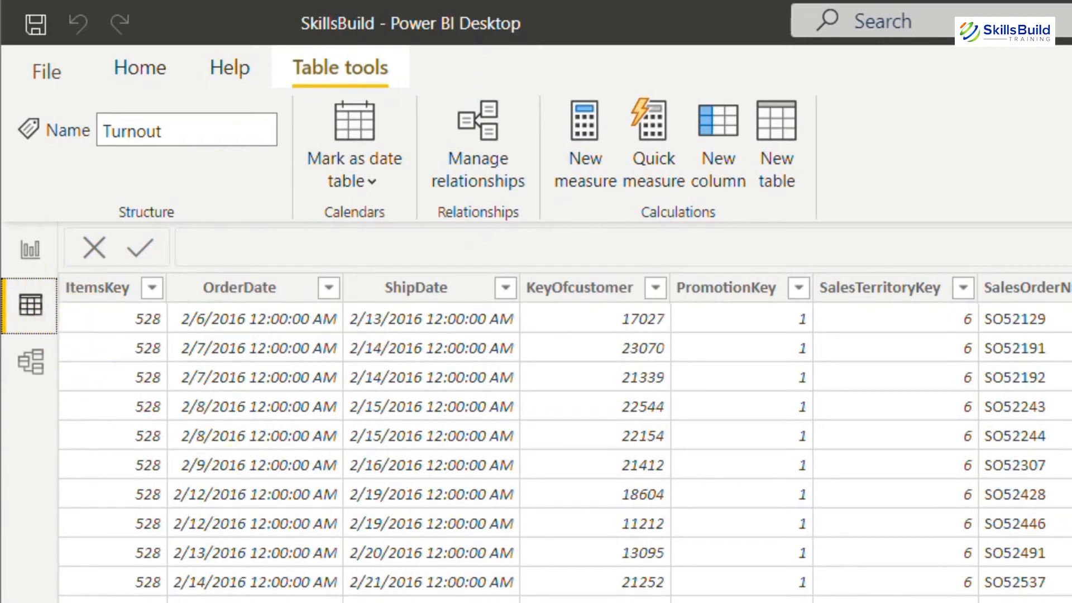
scroll(564, 438, right, 3)
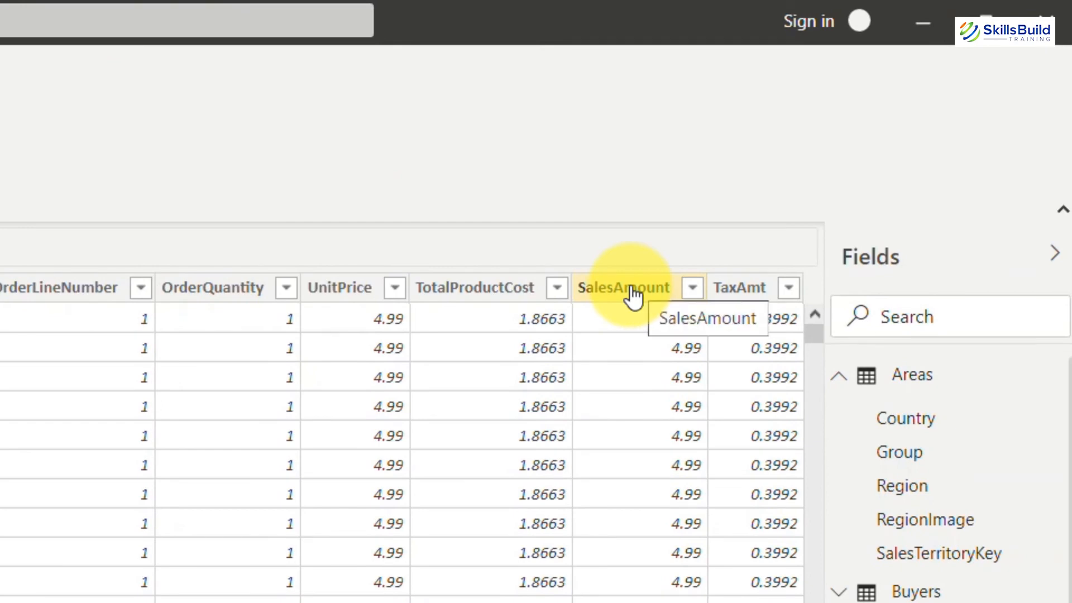
click(631, 296)
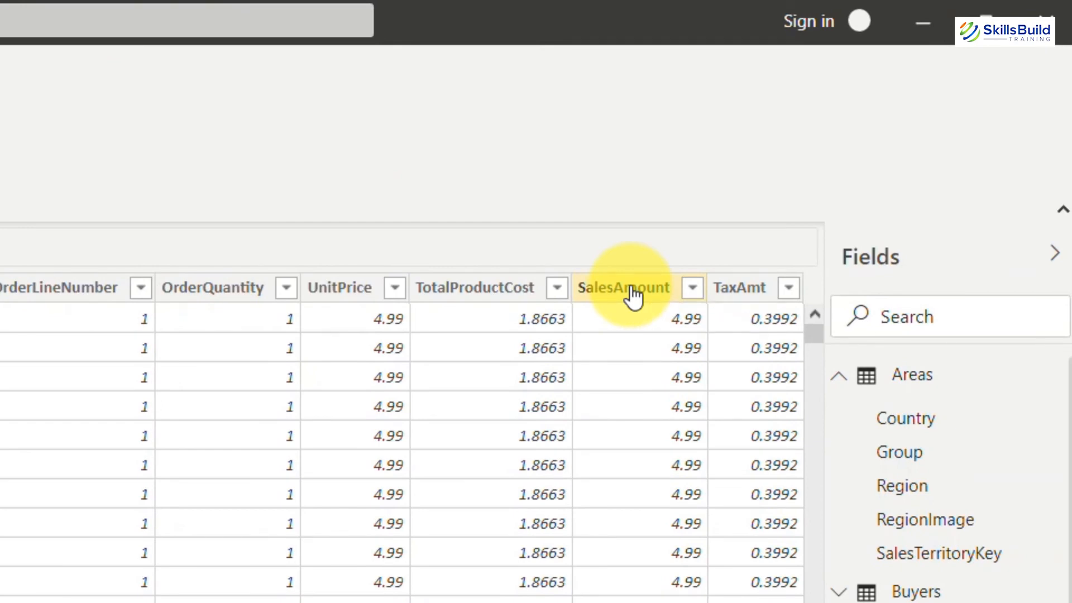
click(735, 297)
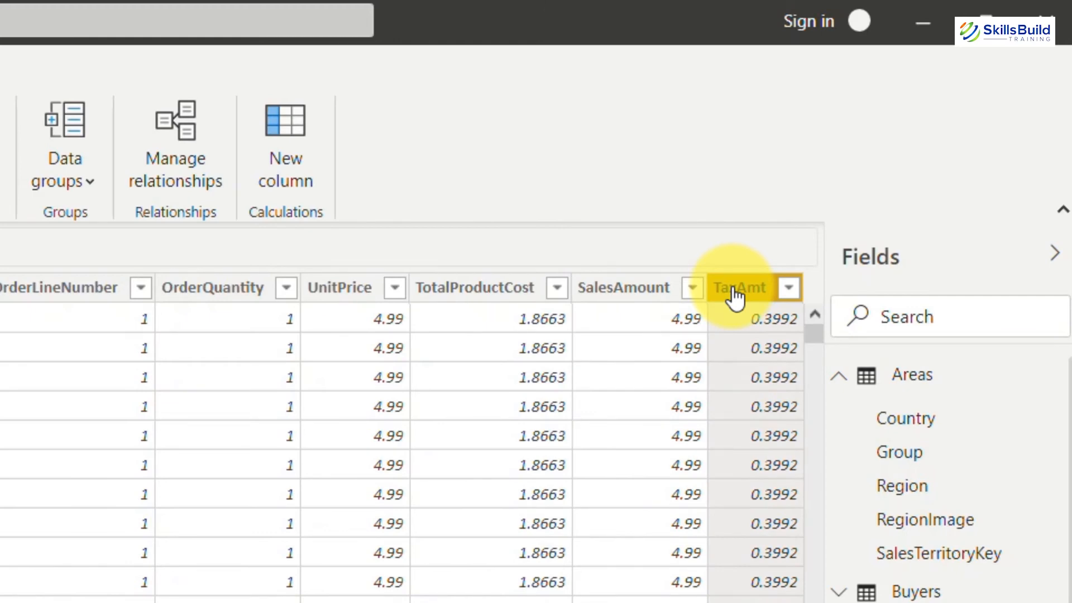
key(Left)
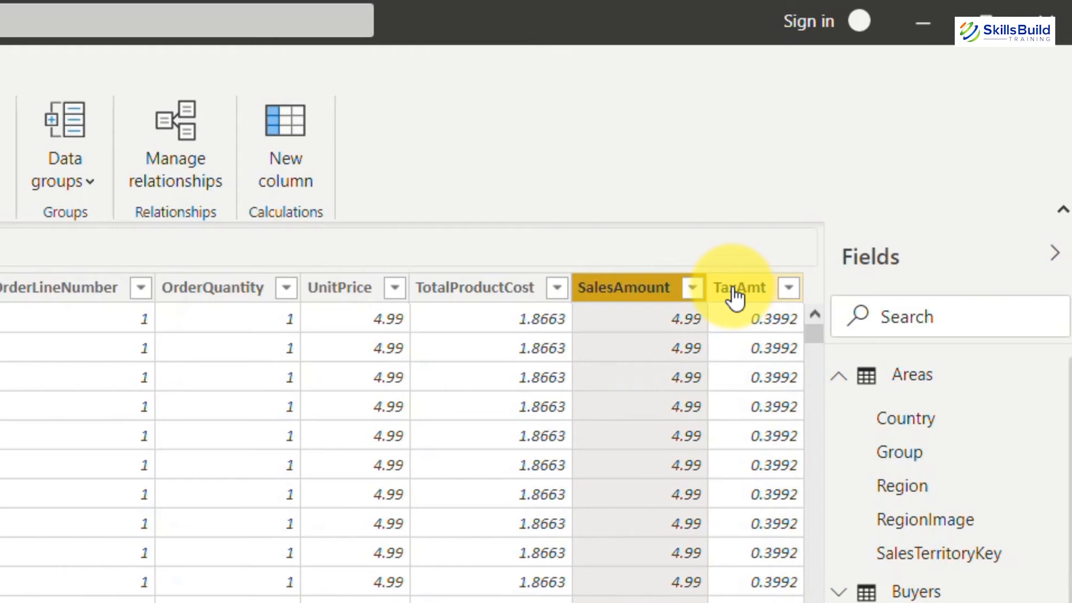
key(Left)
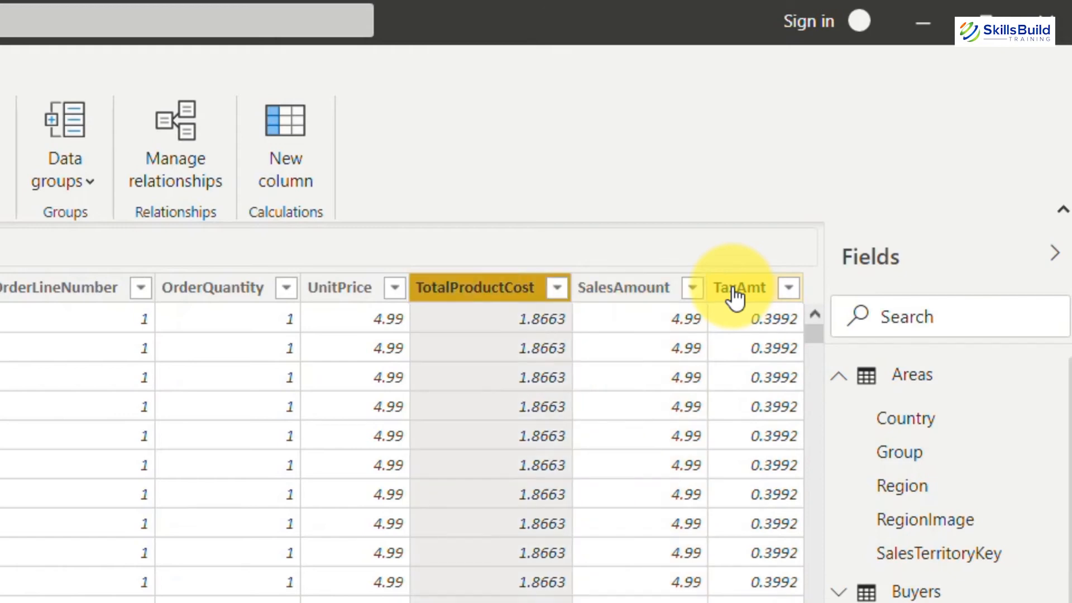
click(638, 288)
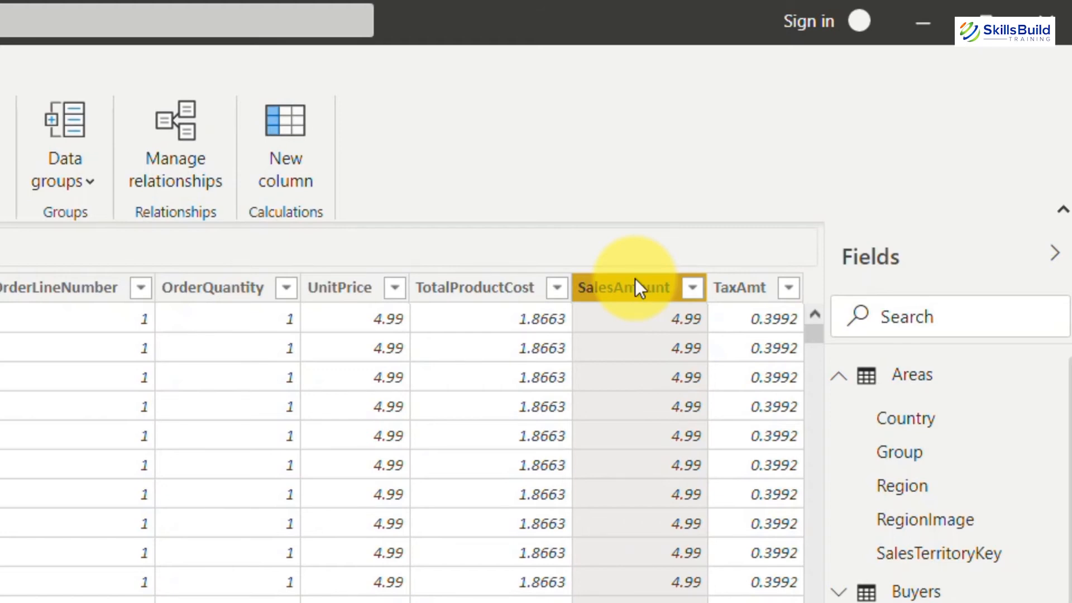
Create a calculated column TotalTurnOut=Turnout[SalesAmount]+Turnout[TaxAmt] in the Turnout table and return to the report page.
click(286, 162)
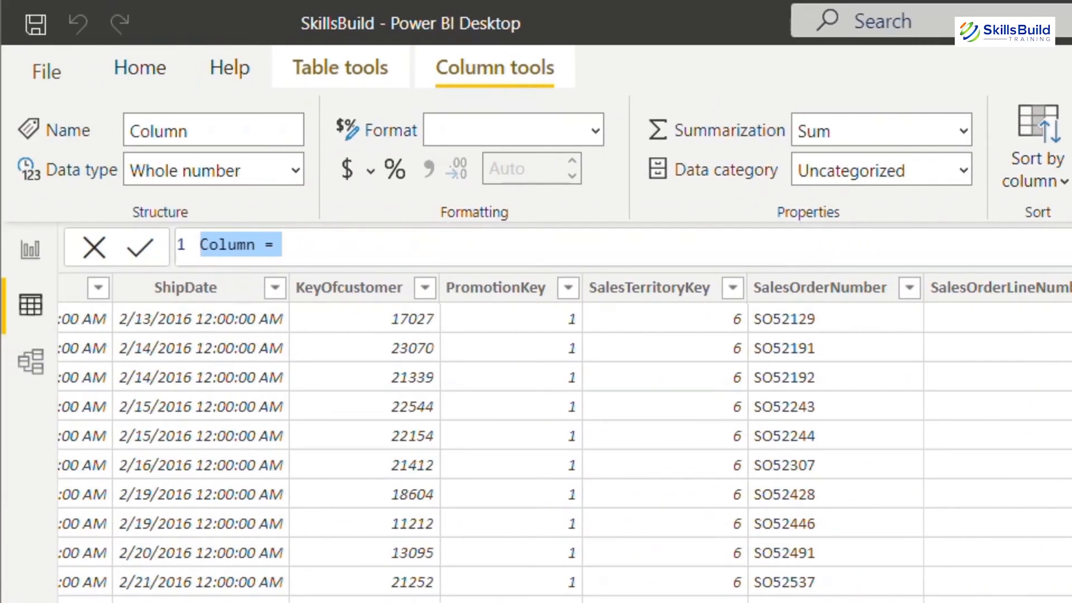
text(Total)
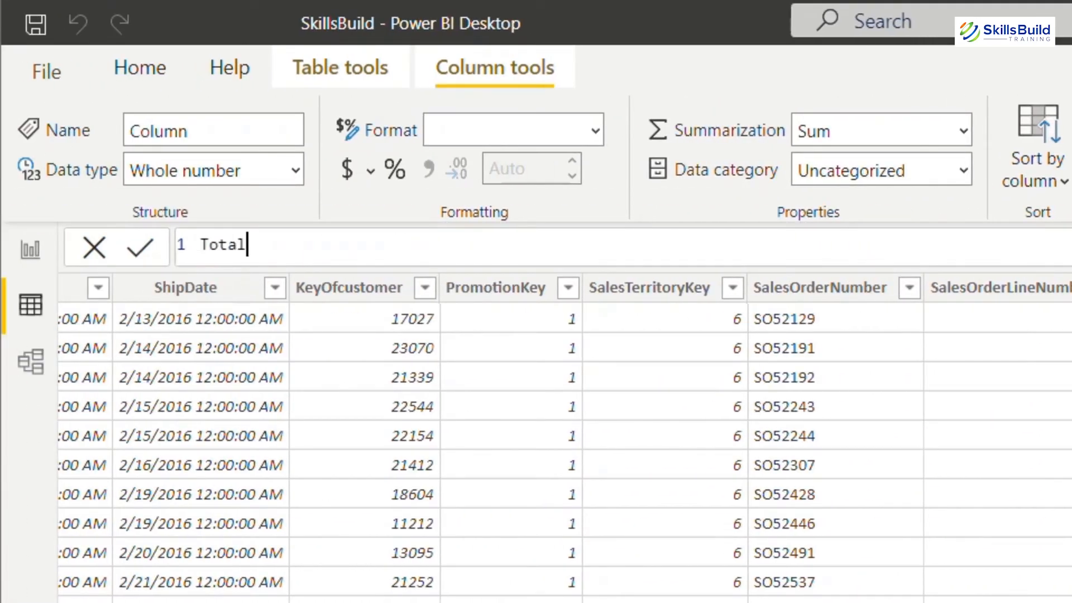
text(TurnOut)
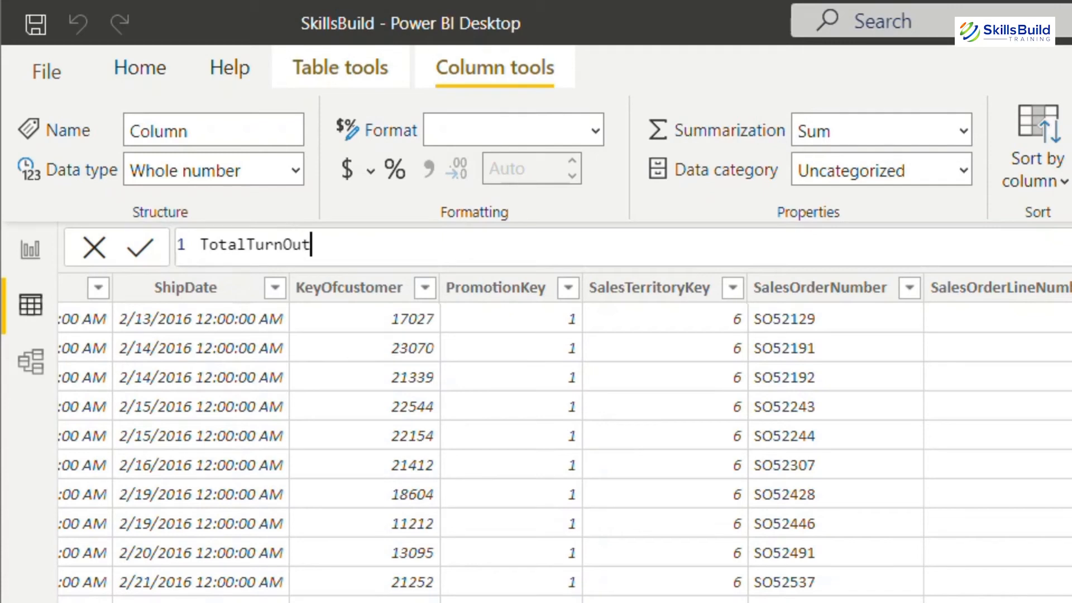
text(=)
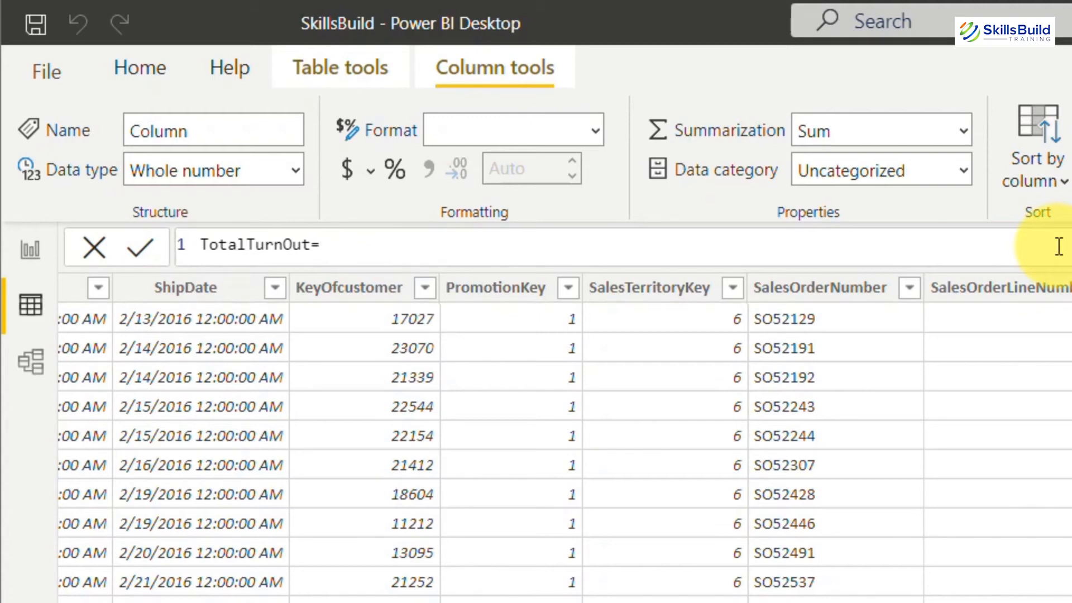
text(sal)
key(Down)
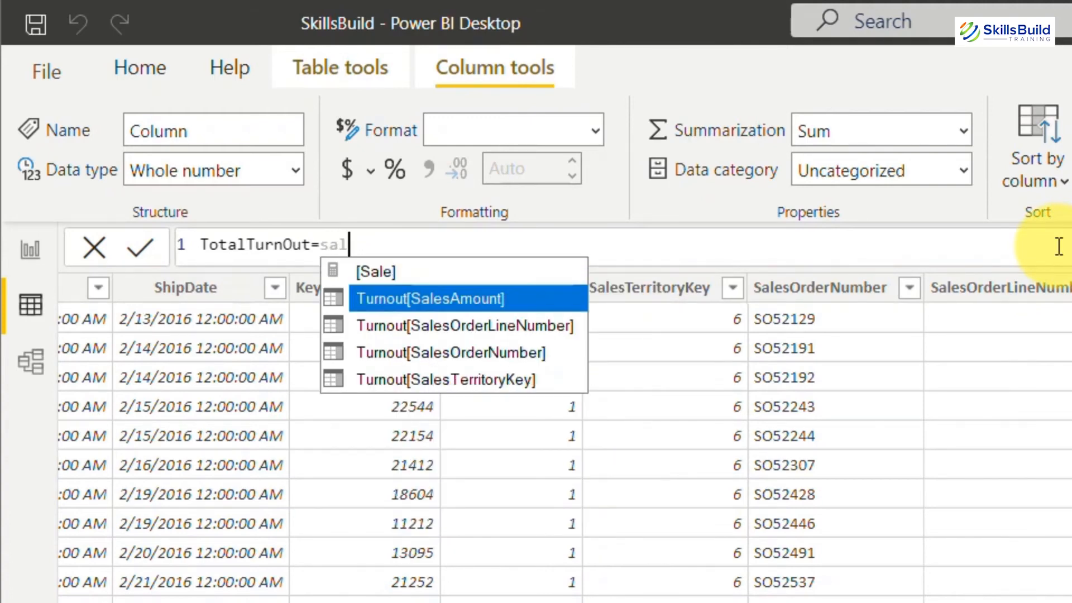
key(Tab)
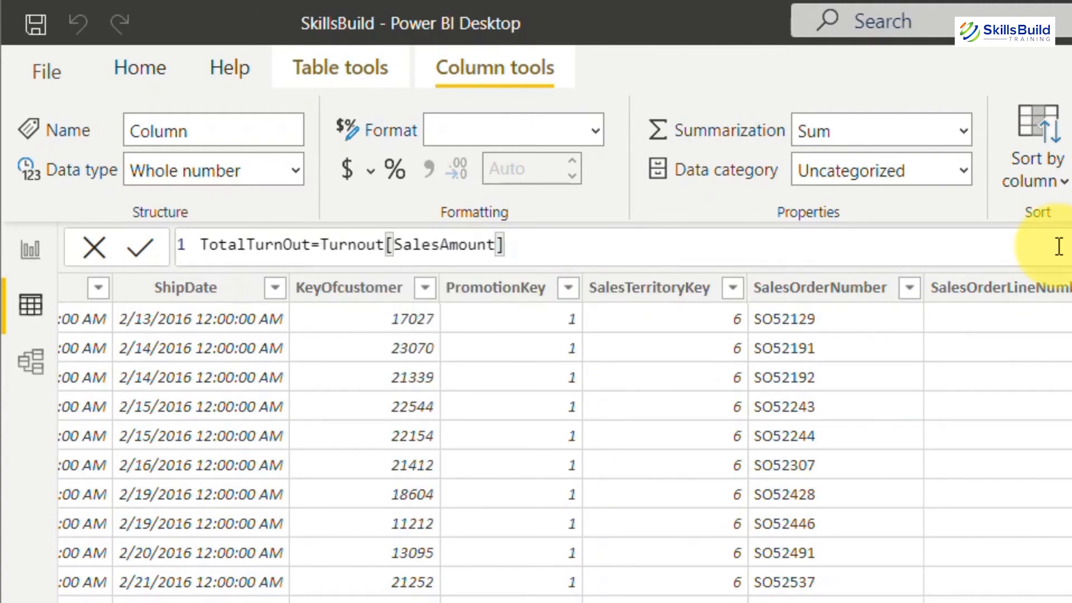
text(+)
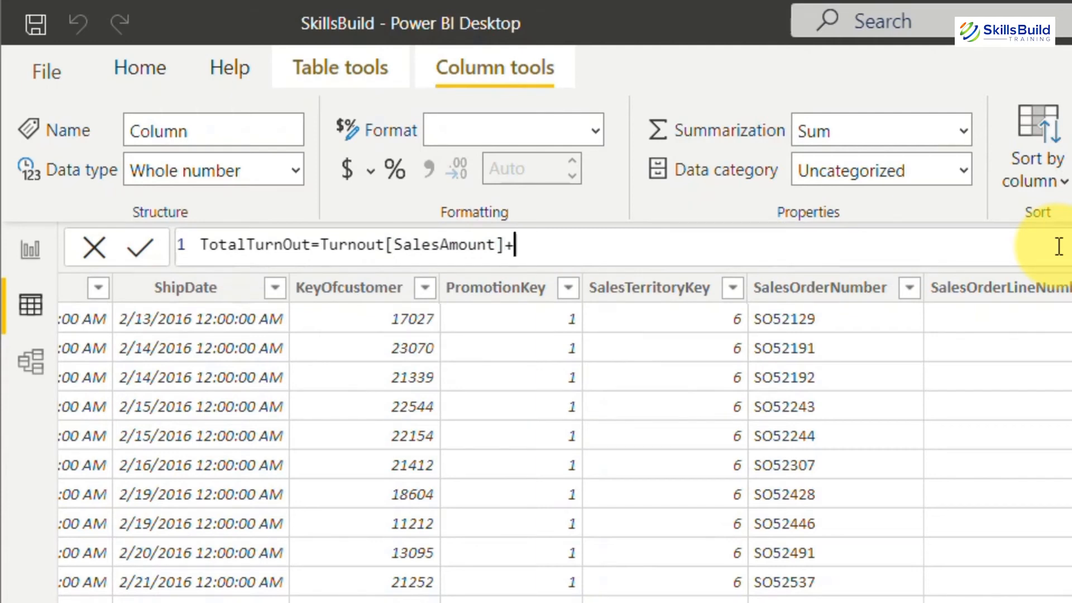
text(tax)
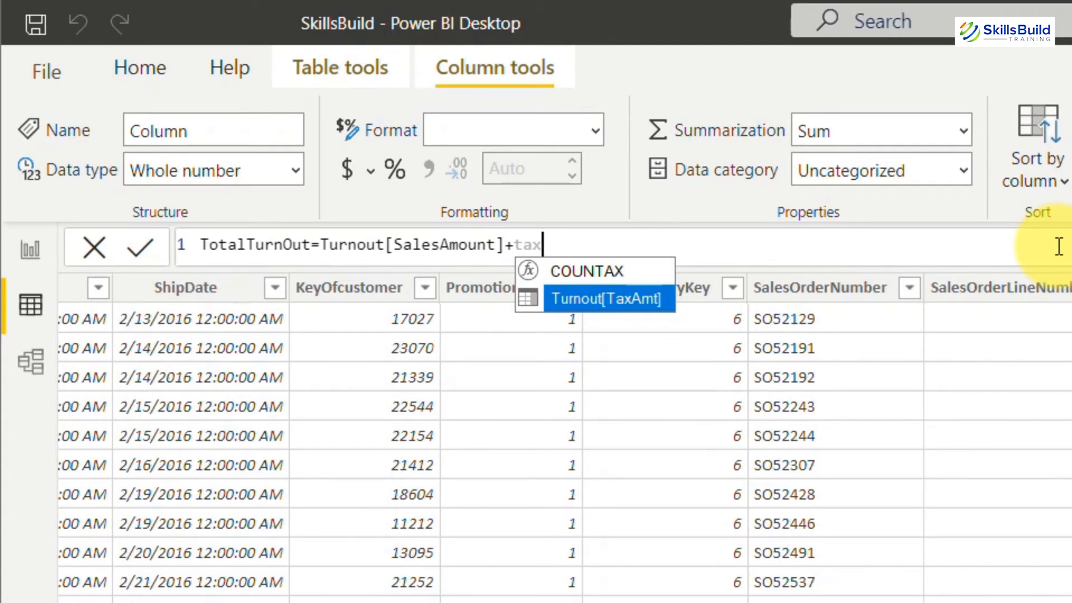
key(Tab)
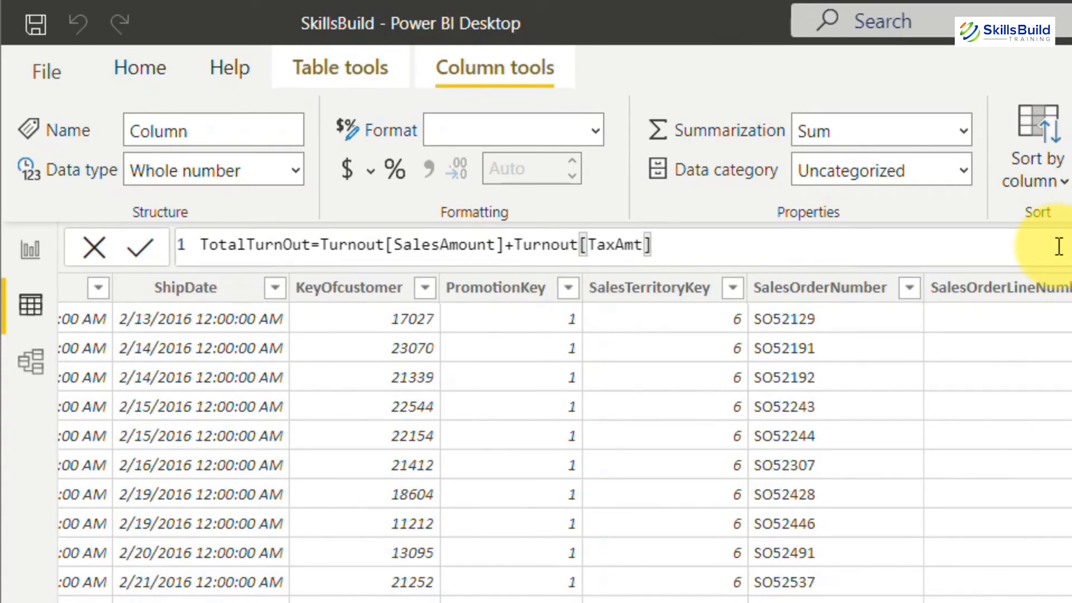
key(Return)
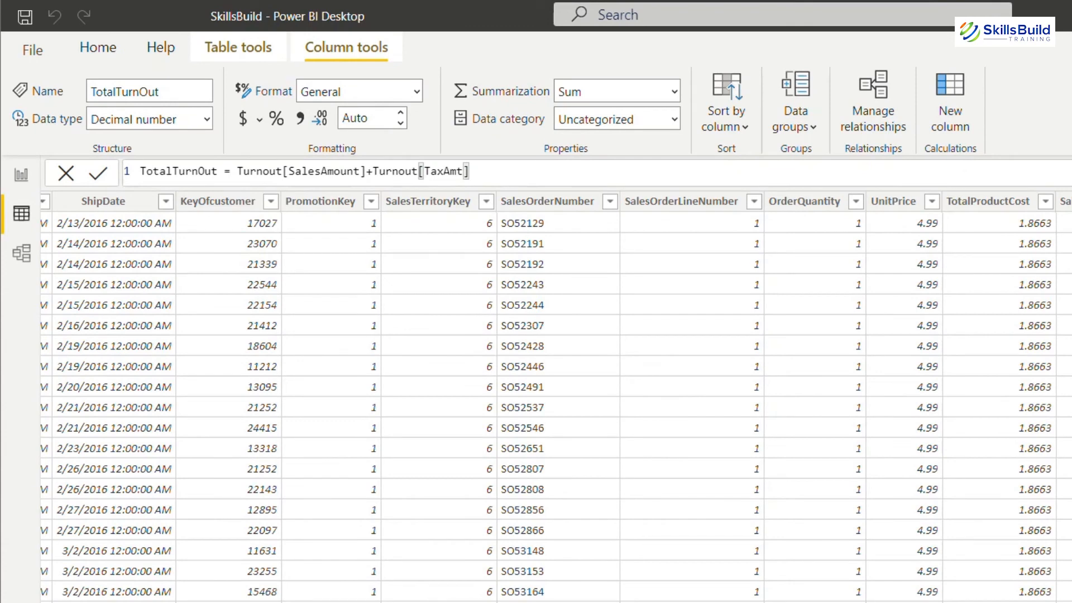
click(22, 176)
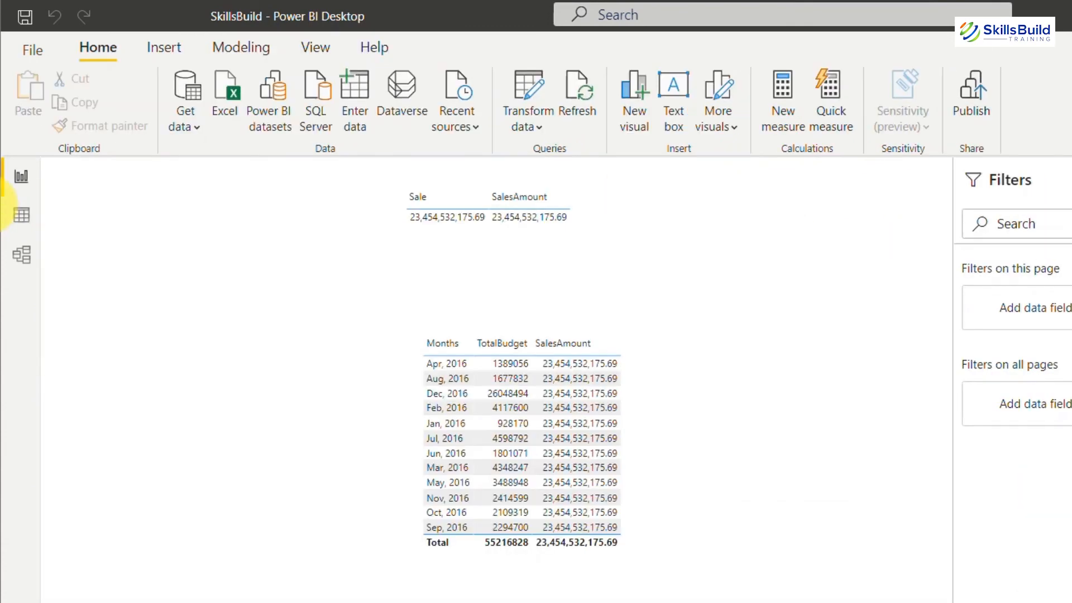
Add Timeline's Year field as the first column of the monthly budget table and set it to Don't summarize.
click(467, 366)
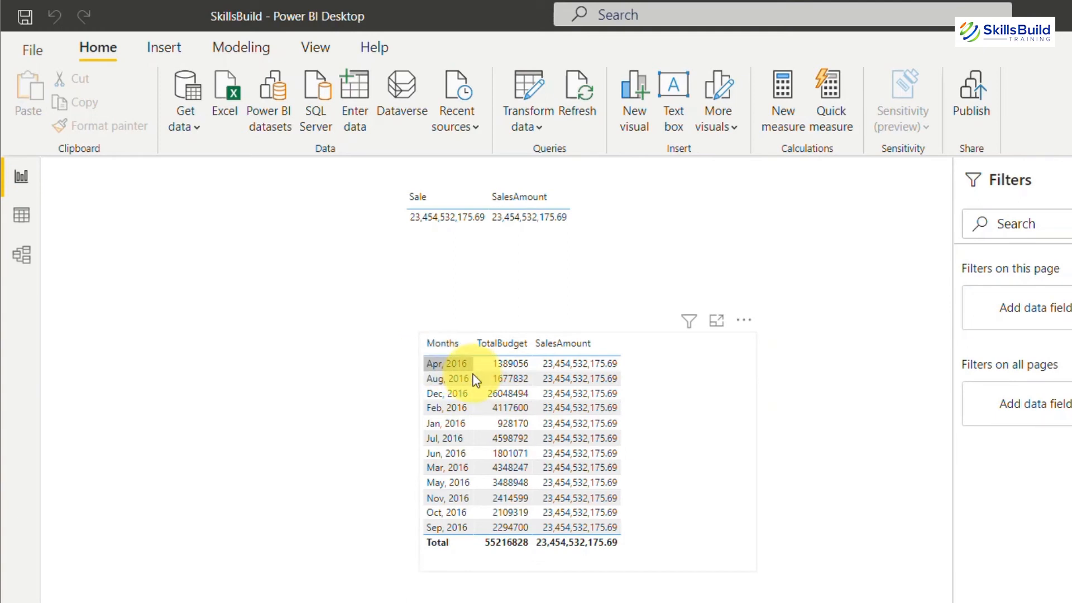
click(461, 452)
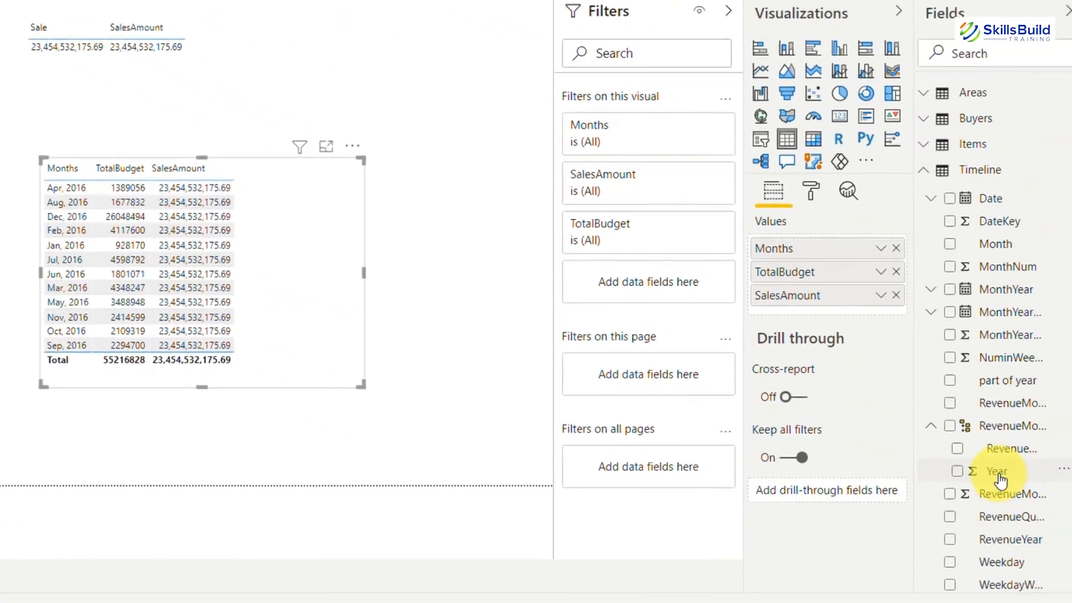
drag(993, 468, 830, 246)
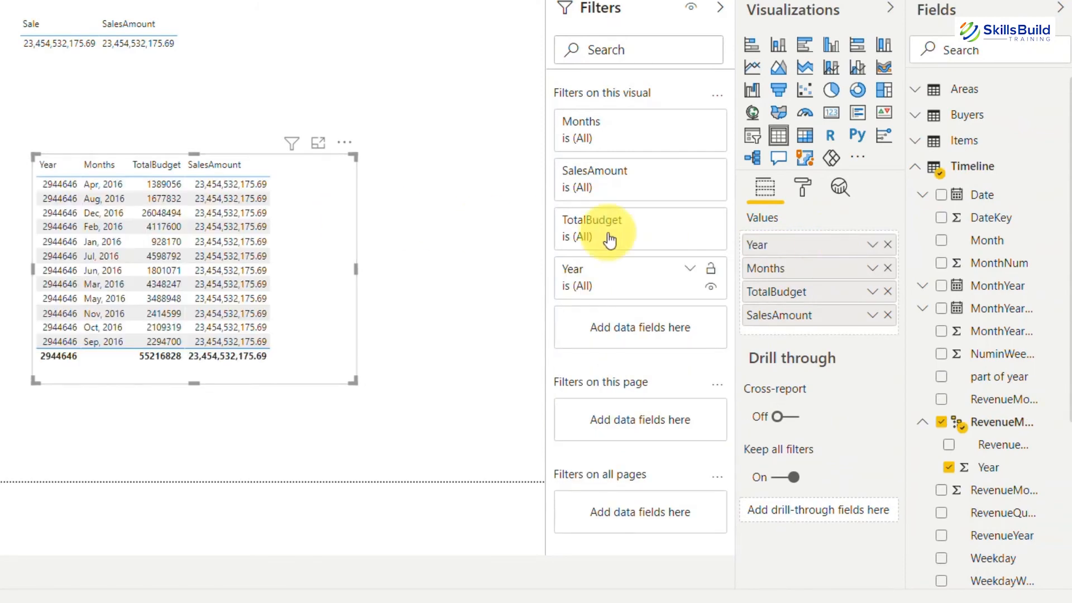
click(873, 247)
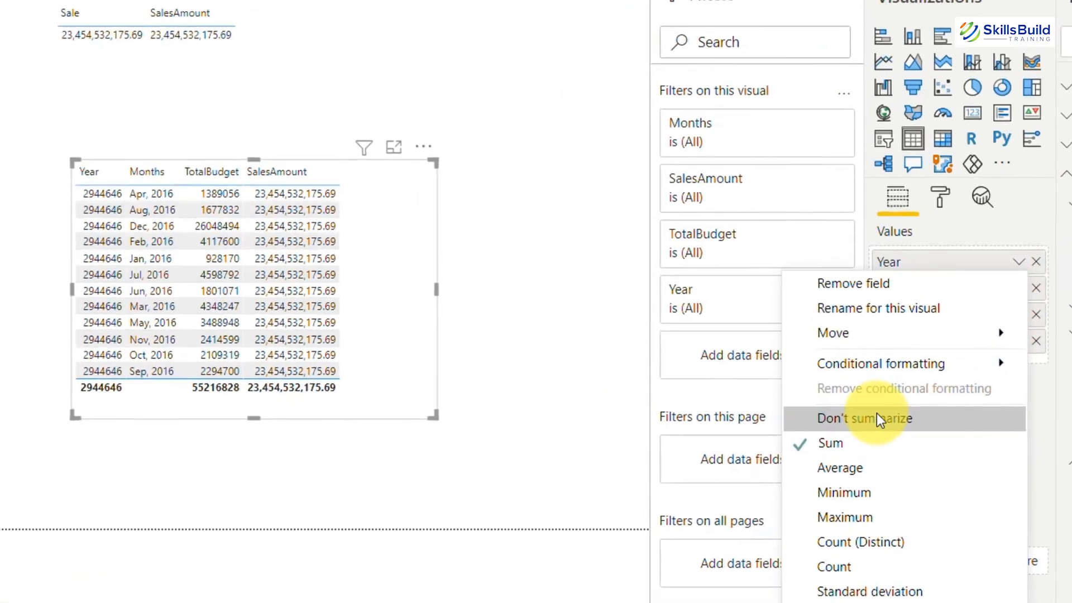
click(877, 418)
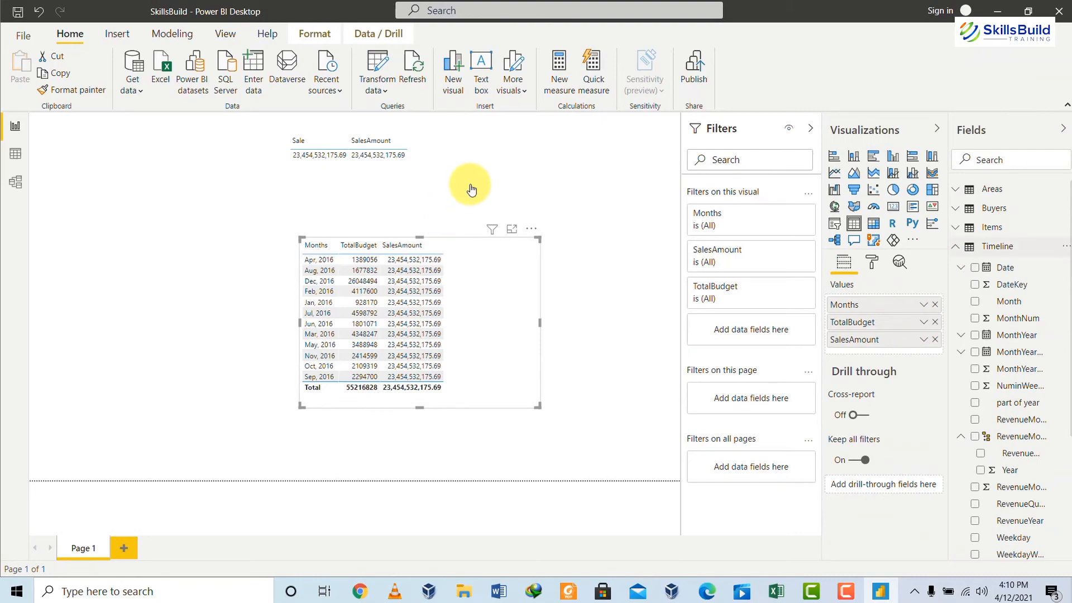
Create the measure Variance= [sale]- [BudgetTotal] in the TotalBudget table and add it to the monthly budget table visual.
click(997, 246)
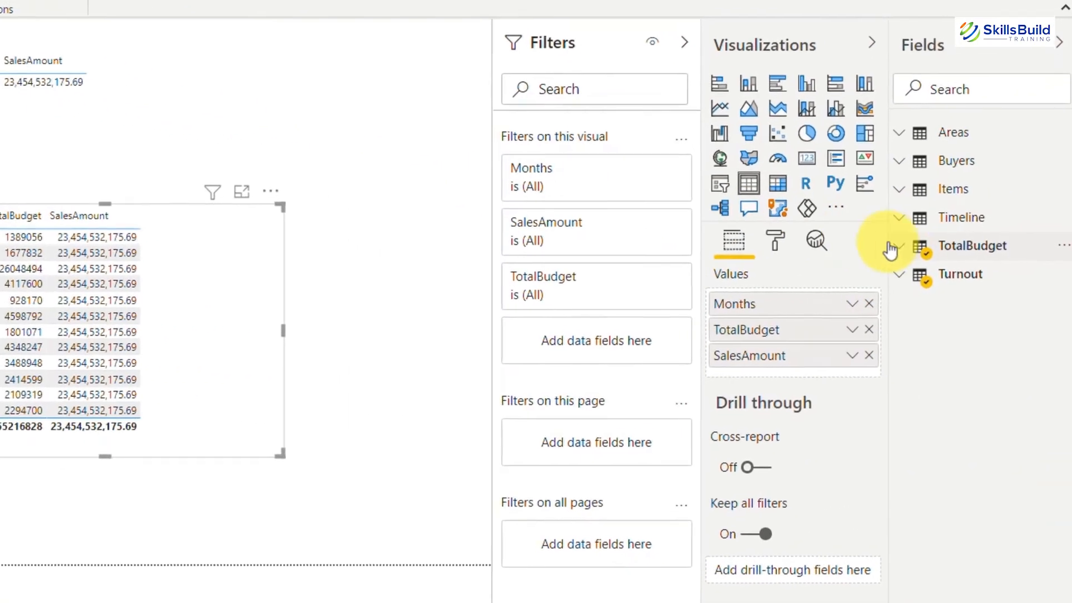
click(952, 267)
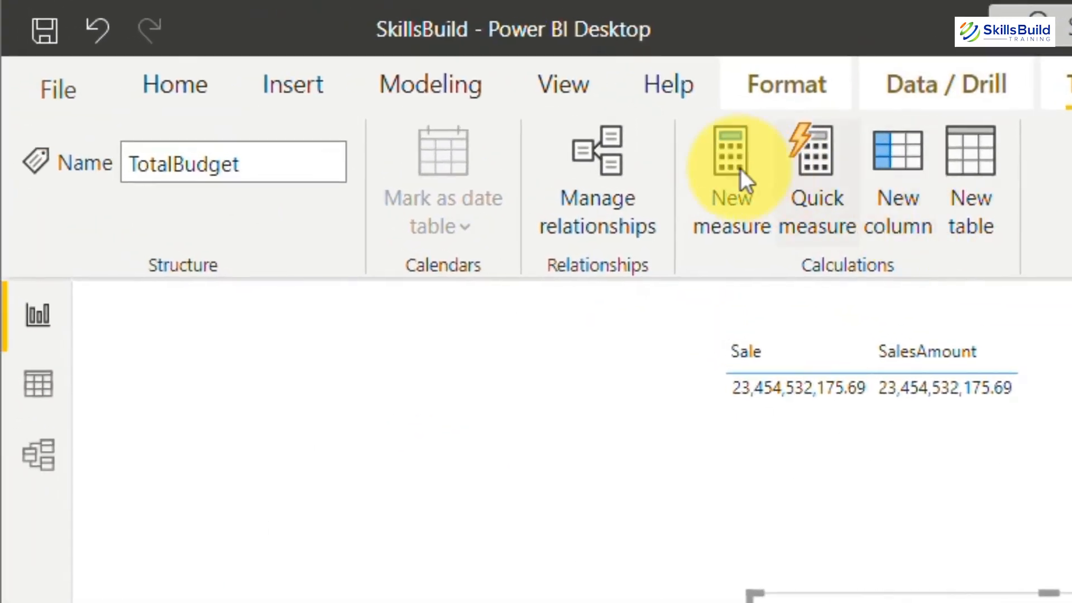
click(727, 168)
text(Variance= [sale]- [BudgetTotal)
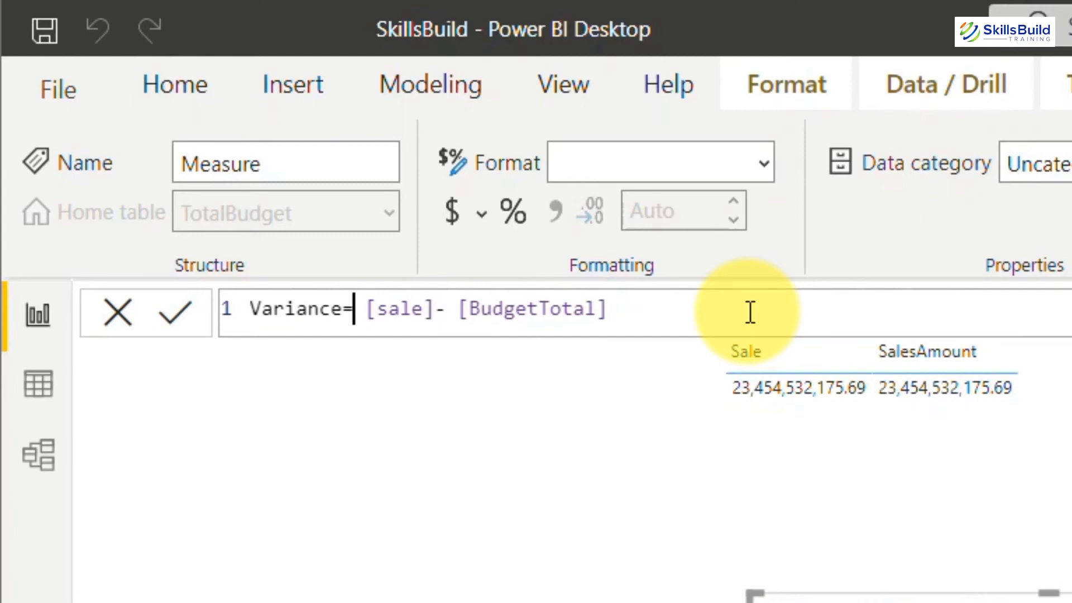
click(718, 308)
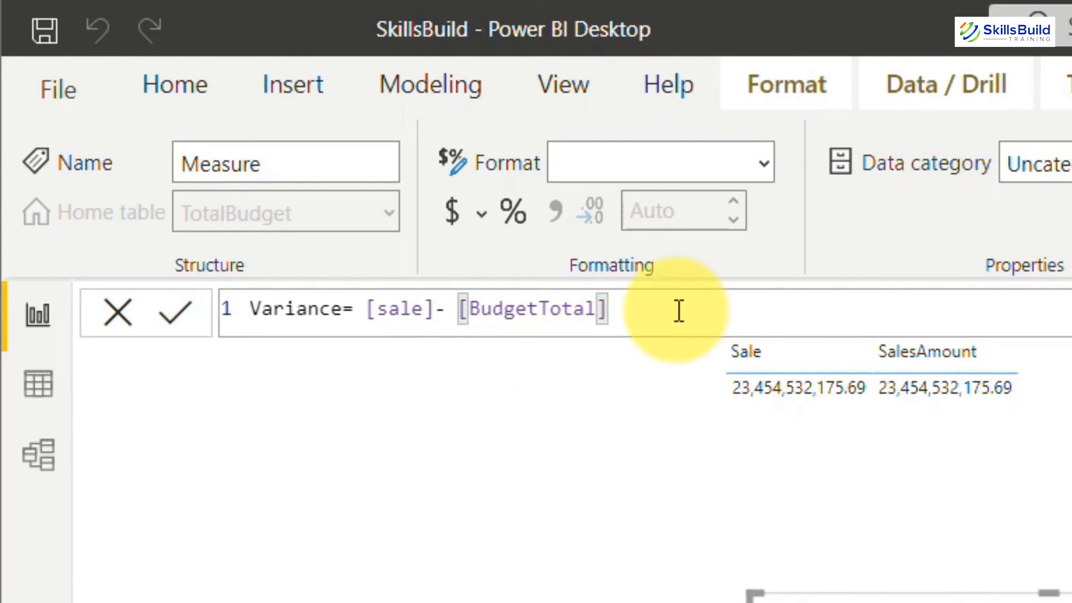
key(Return)
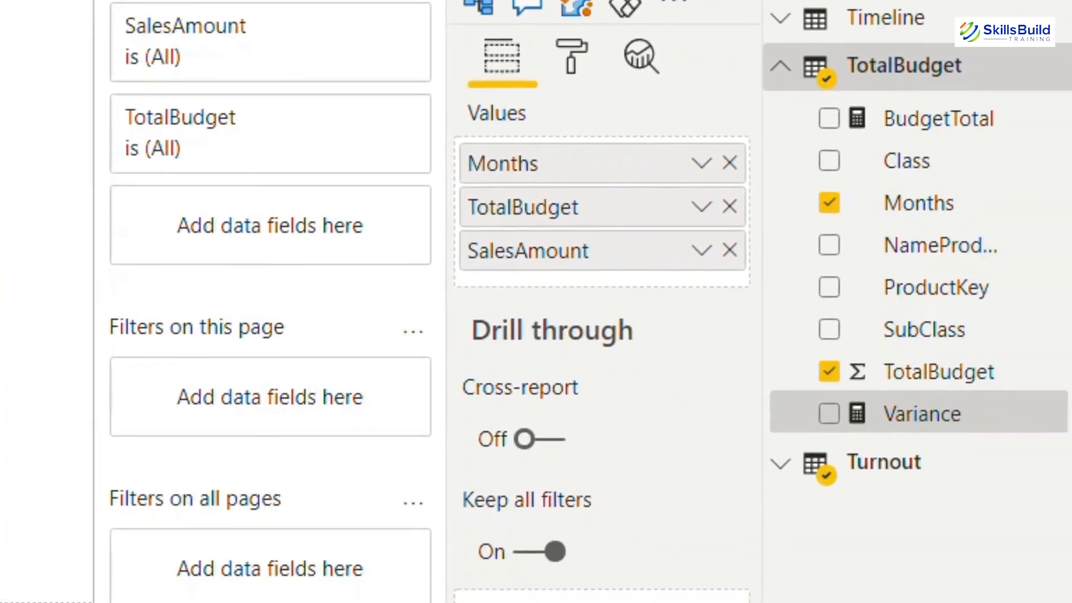
key(Return)
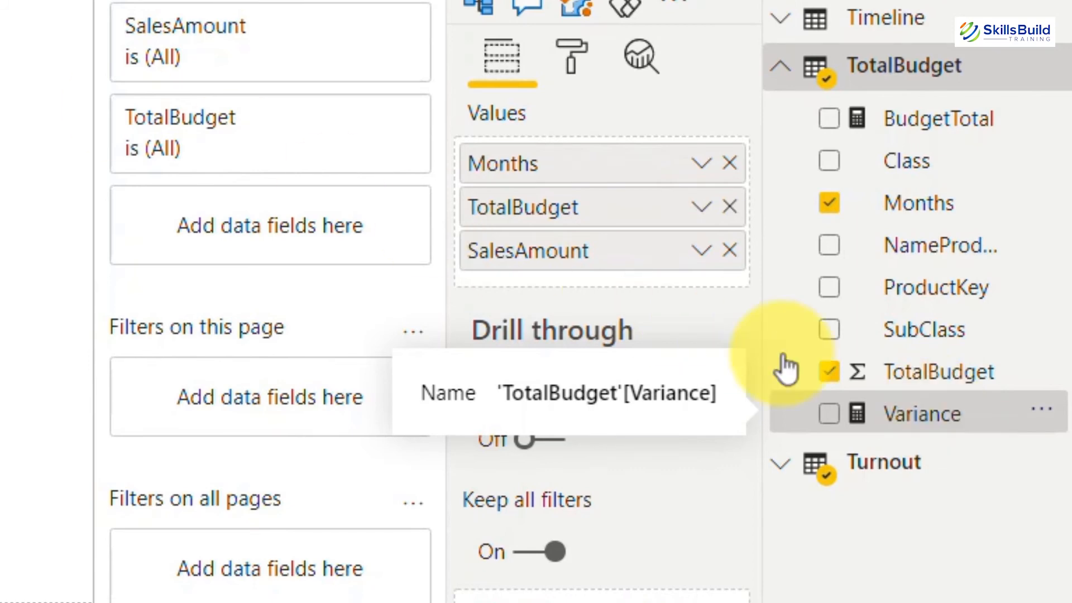
drag(935, 424, 622, 273)
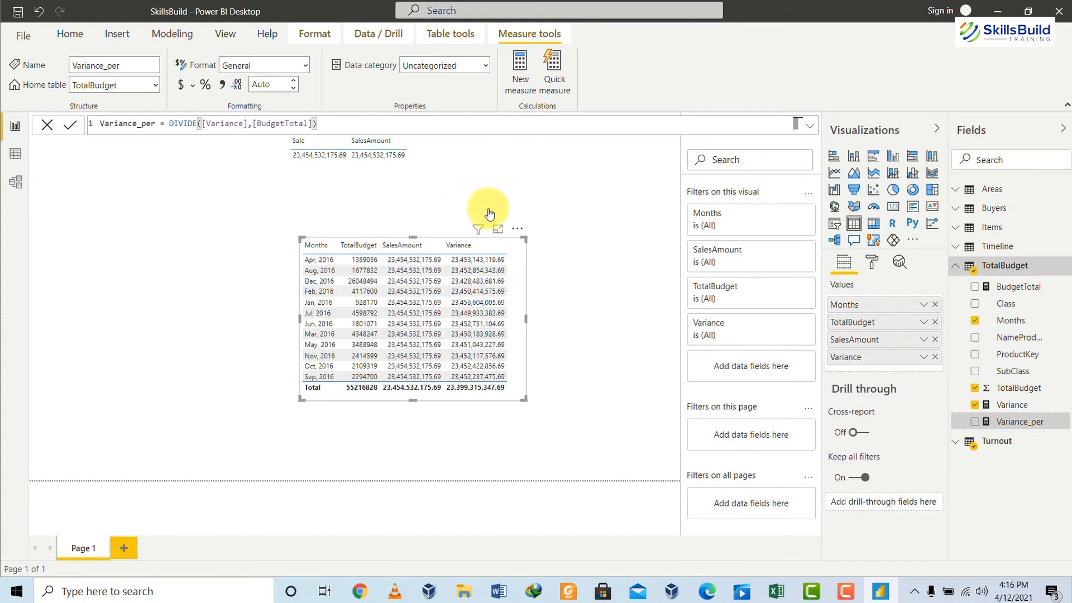
Remove the monthly budget table and the Sale and SalesAmount table from the report page.
click(520, 230)
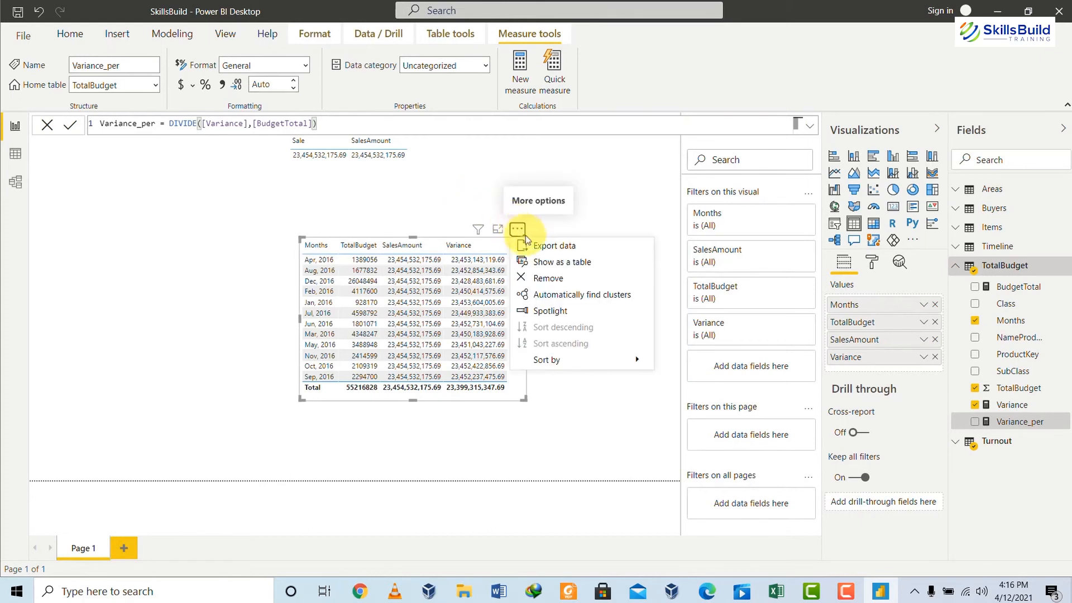
click(549, 280)
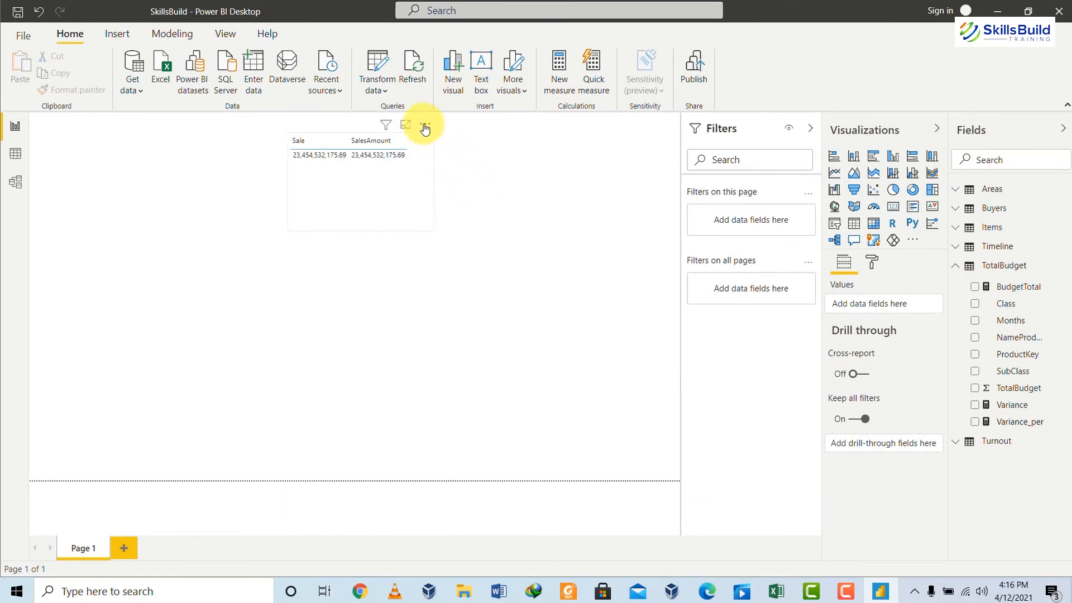
click(424, 125)
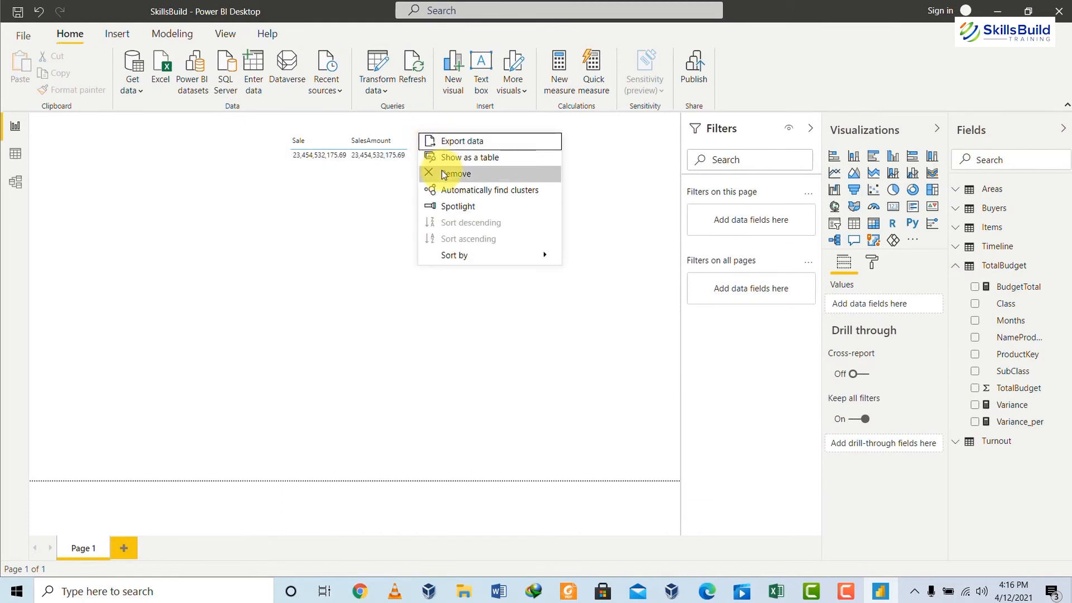
click(456, 174)
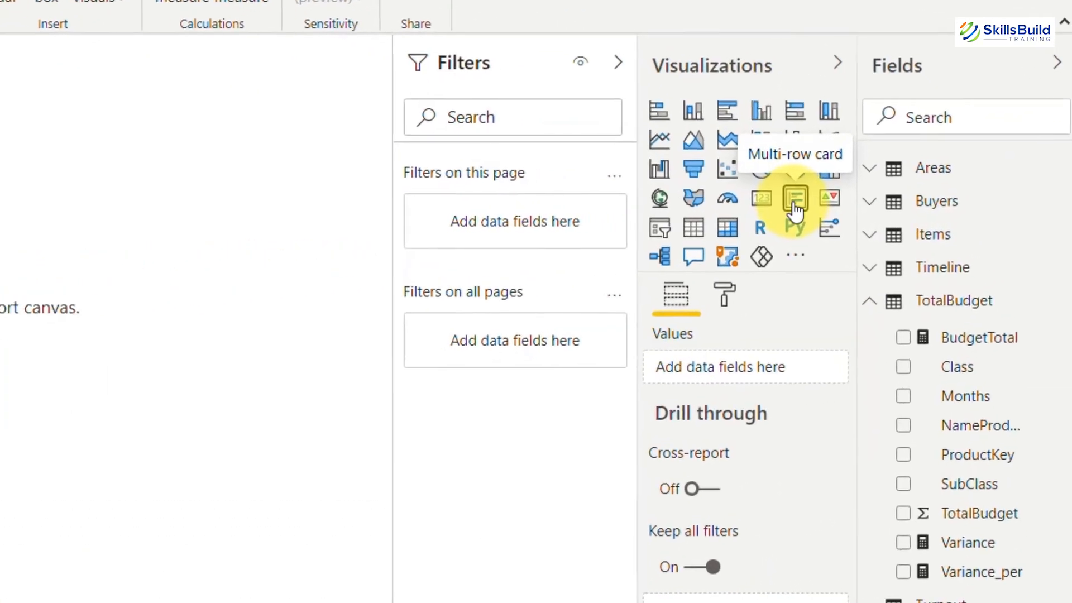
Insert a multi-row card showing Turnout's Sale measure and the TotalBudget field from the TotalBudget table.
click(912, 211)
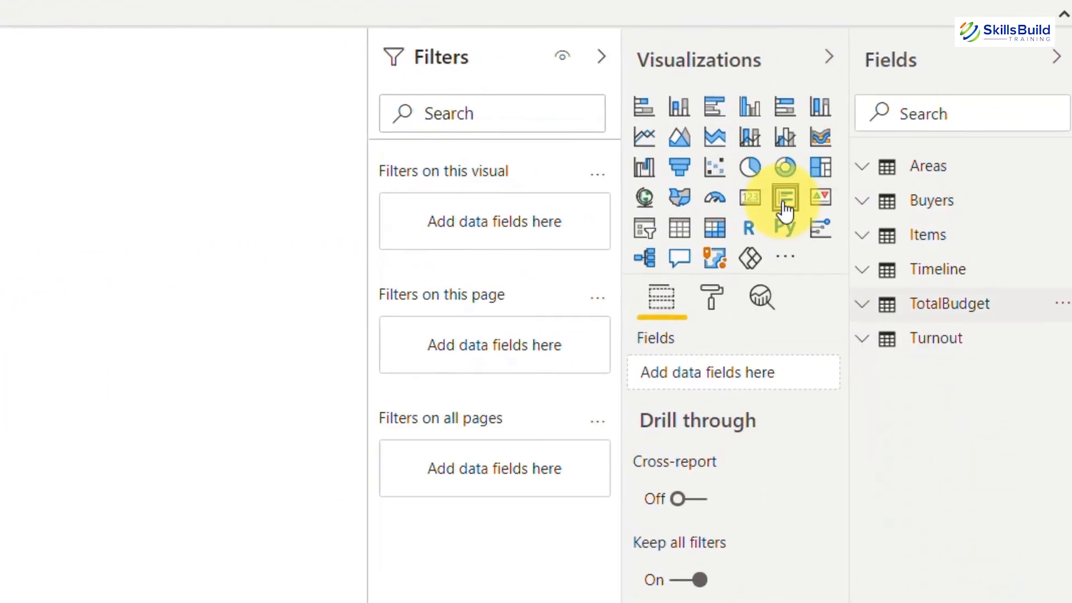
click(868, 342)
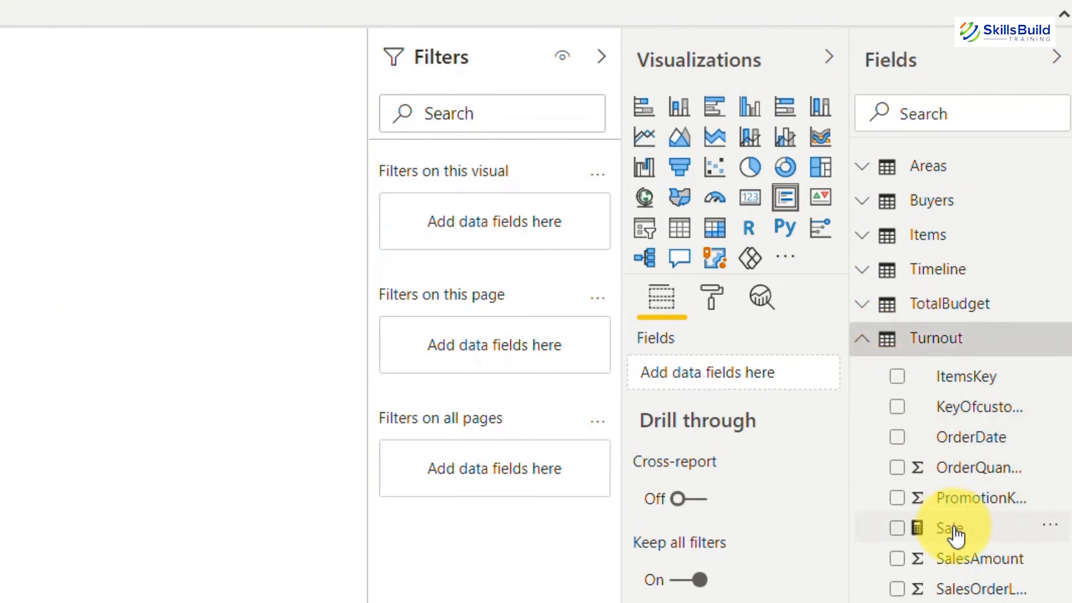
drag(955, 534, 717, 385)
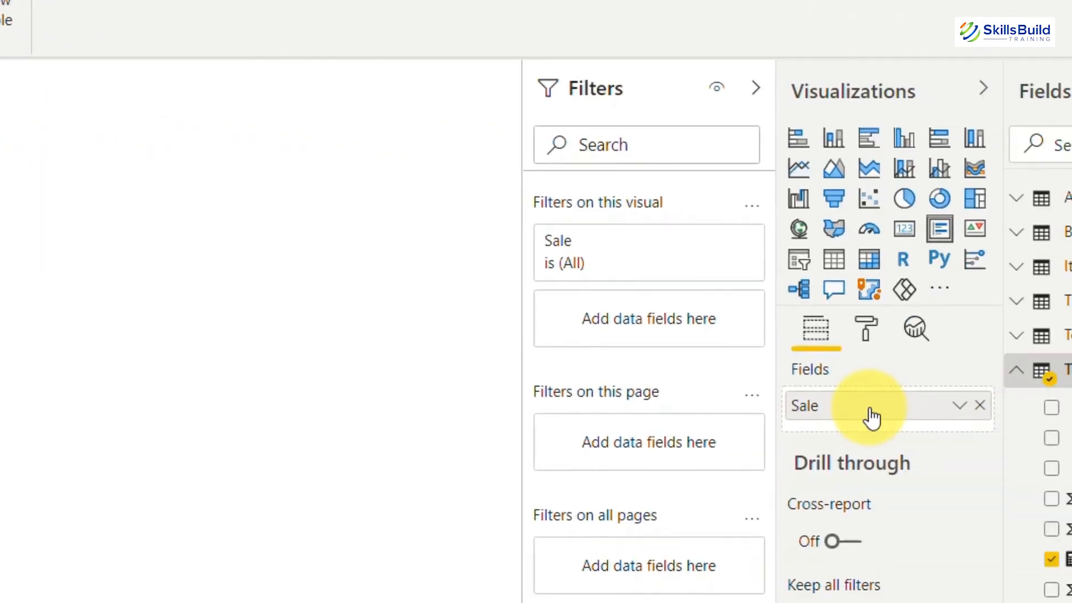
click(864, 337)
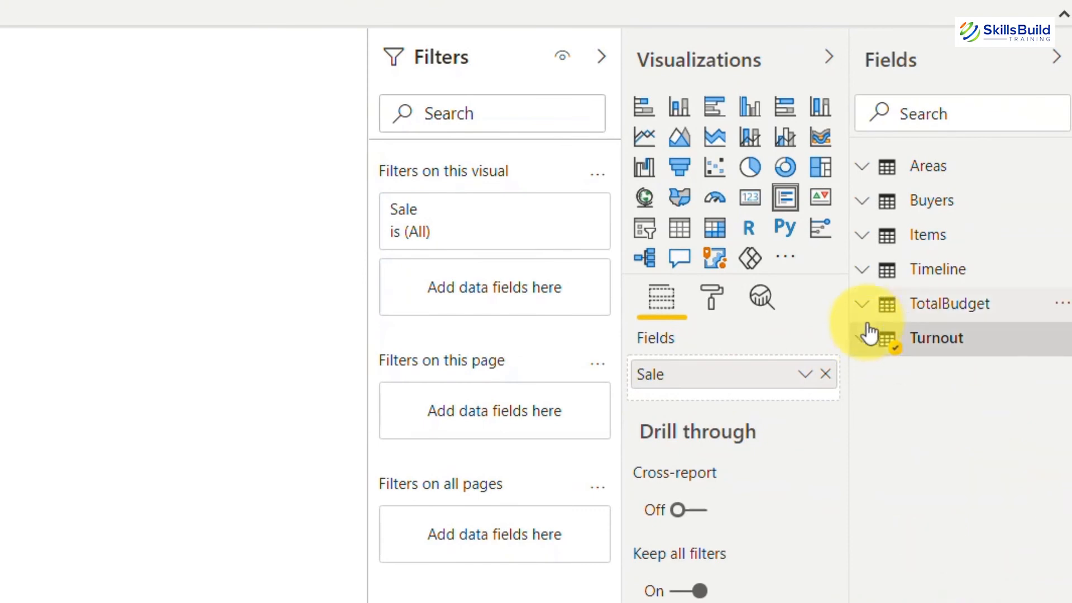
click(865, 306)
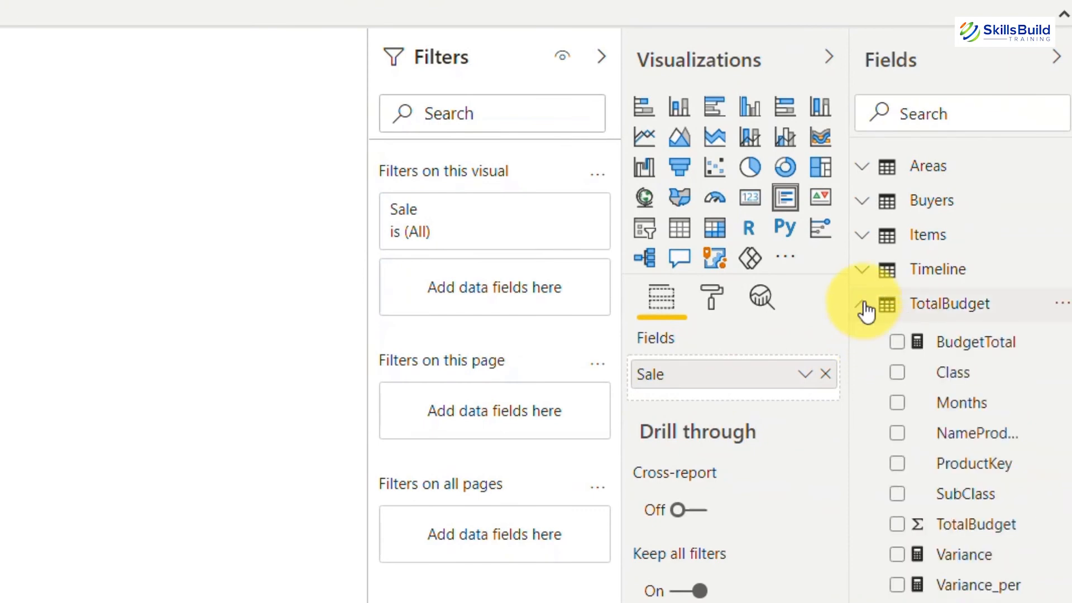
drag(950, 533, 694, 399)
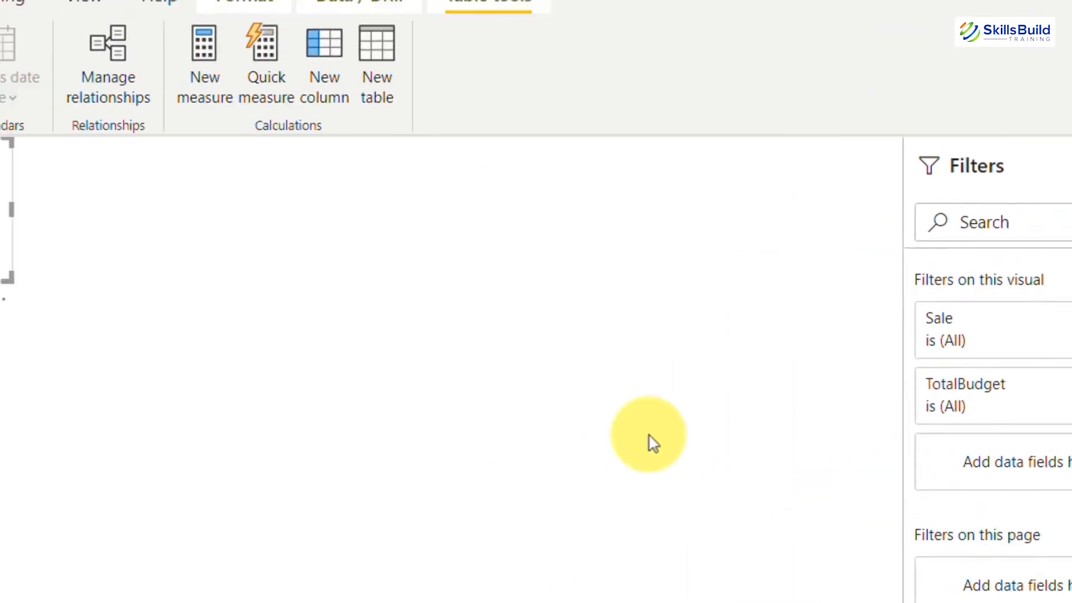
Add the Variance measure to the multi-row card, and reposition and resize the card to fit one row of values.
drag(330, 343, 496, 364)
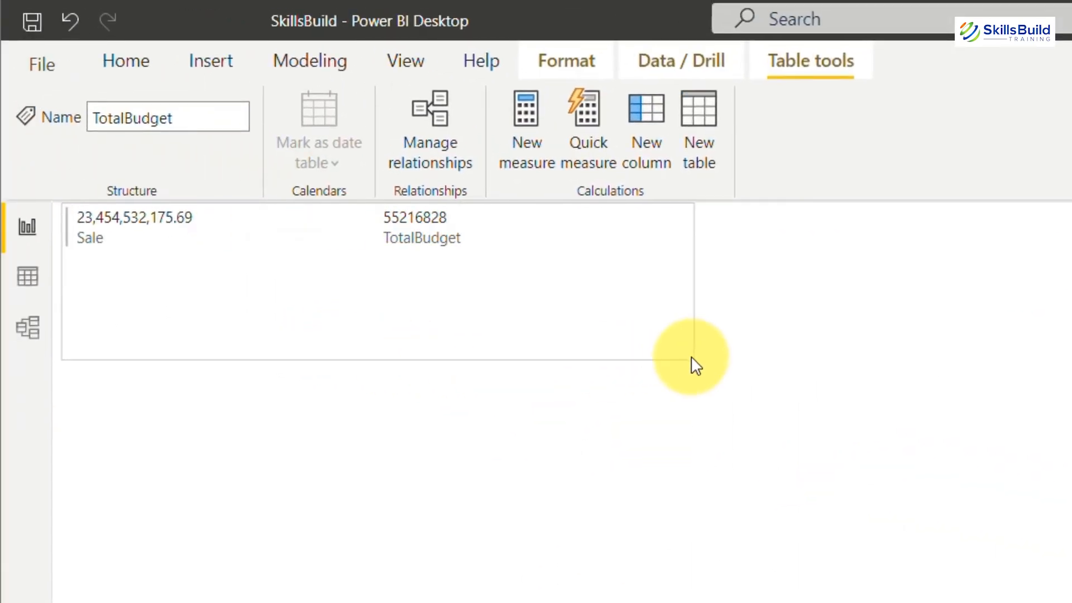
click(330, 351)
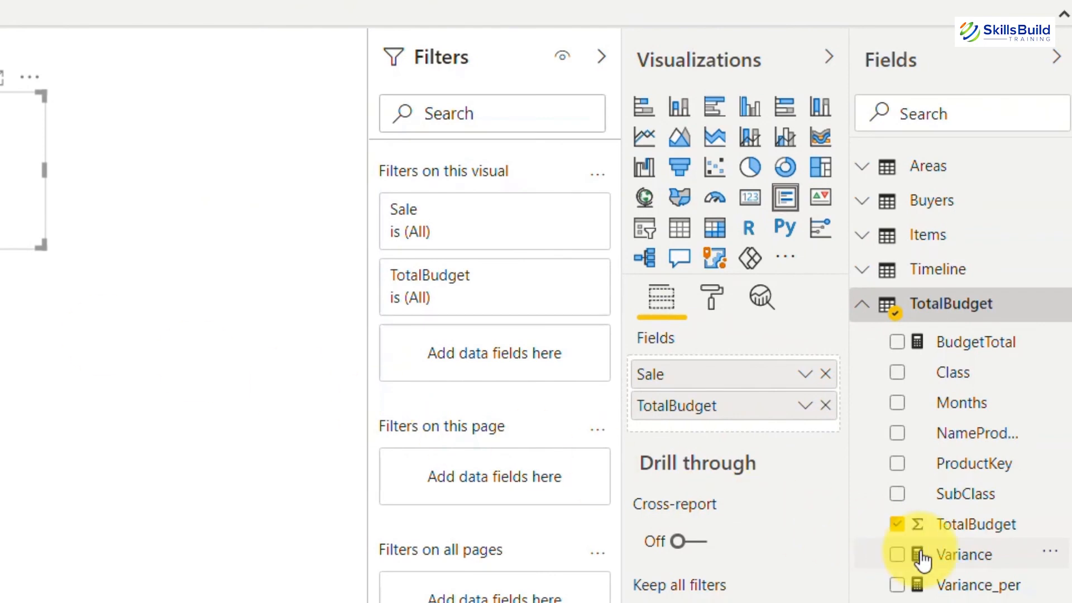
drag(922, 558, 693, 426)
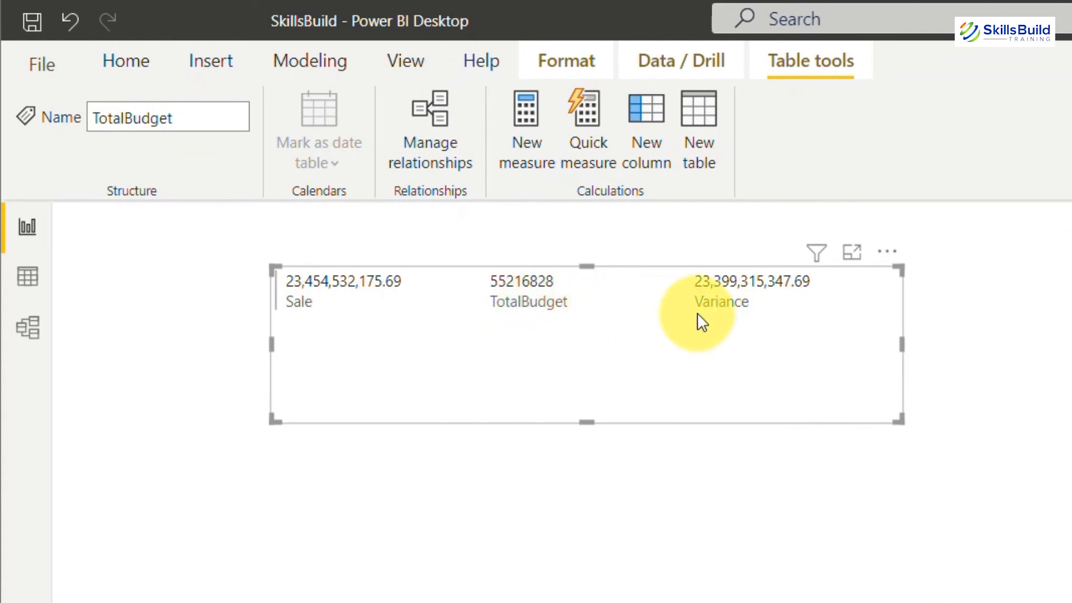
drag(898, 421, 771, 327)
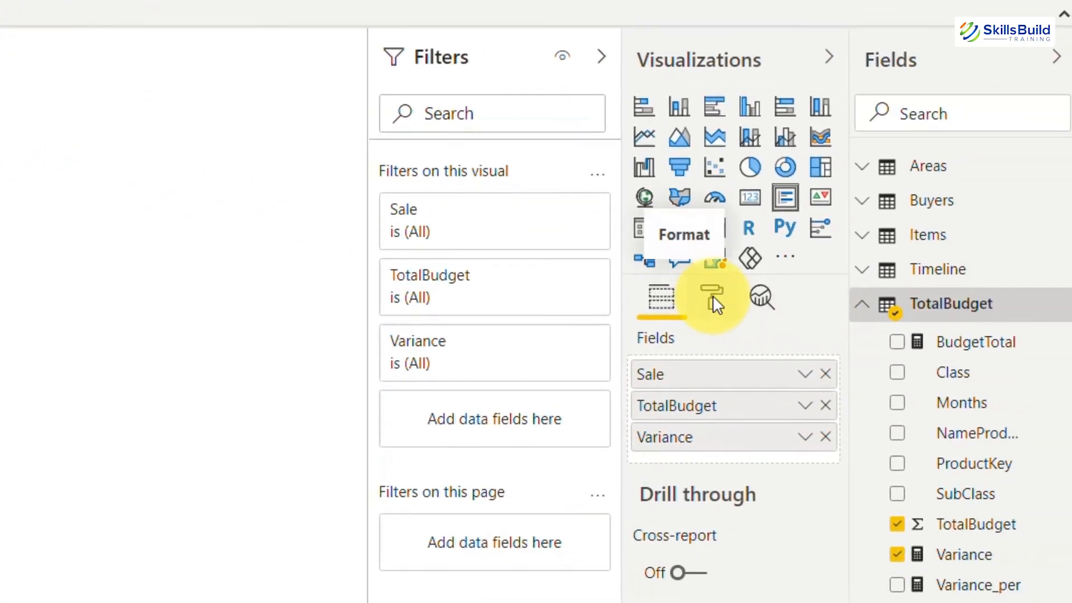
Find the size options in the card's formatting and increase its data label text size above 12 pt.
click(712, 298)
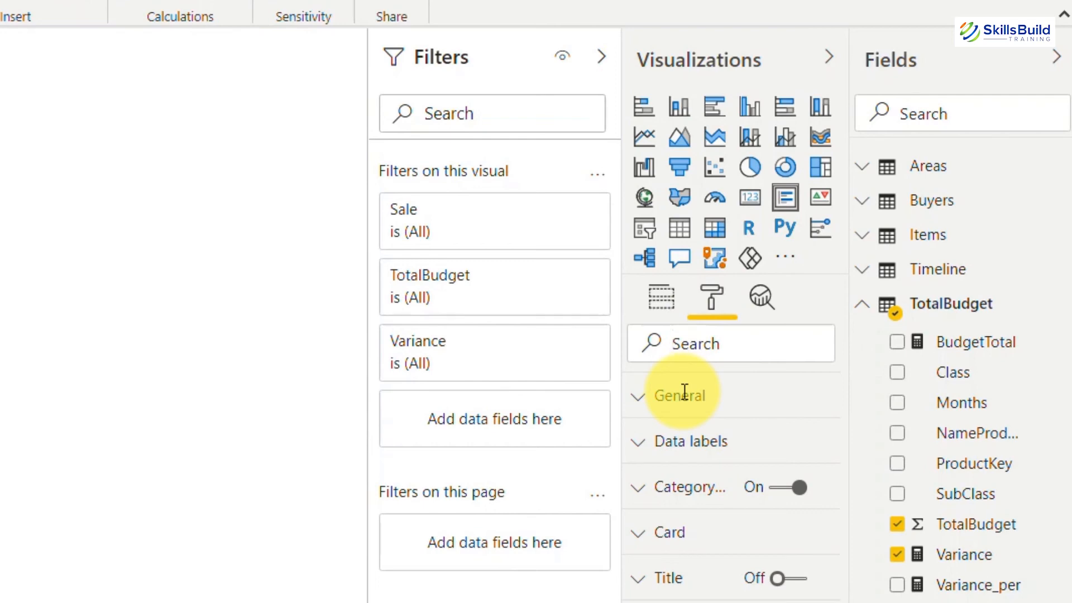
text(size)
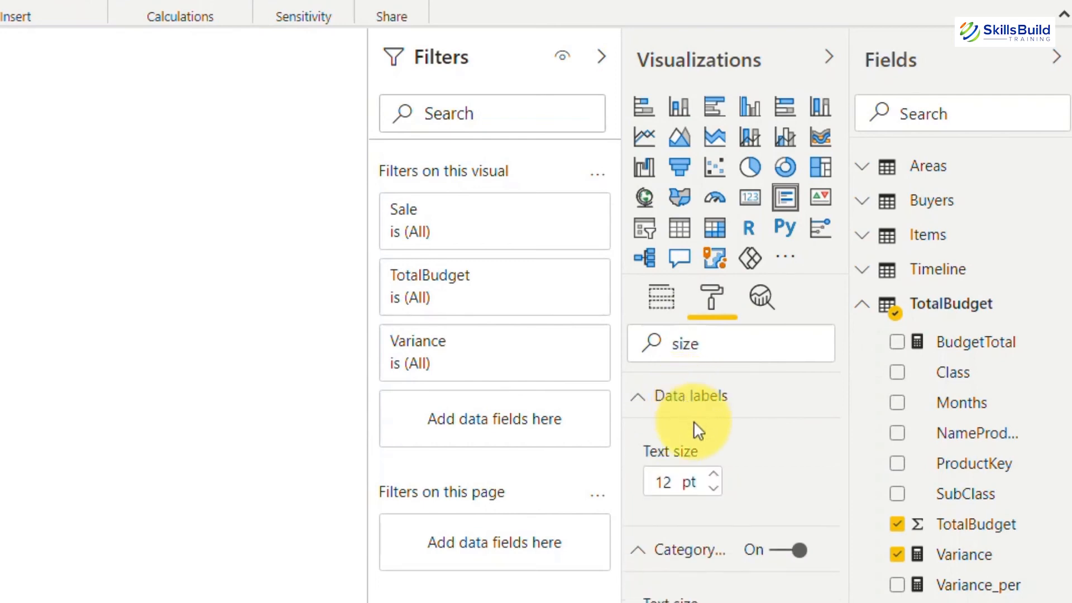
click(714, 476)
click(713, 476)
click(713, 476)
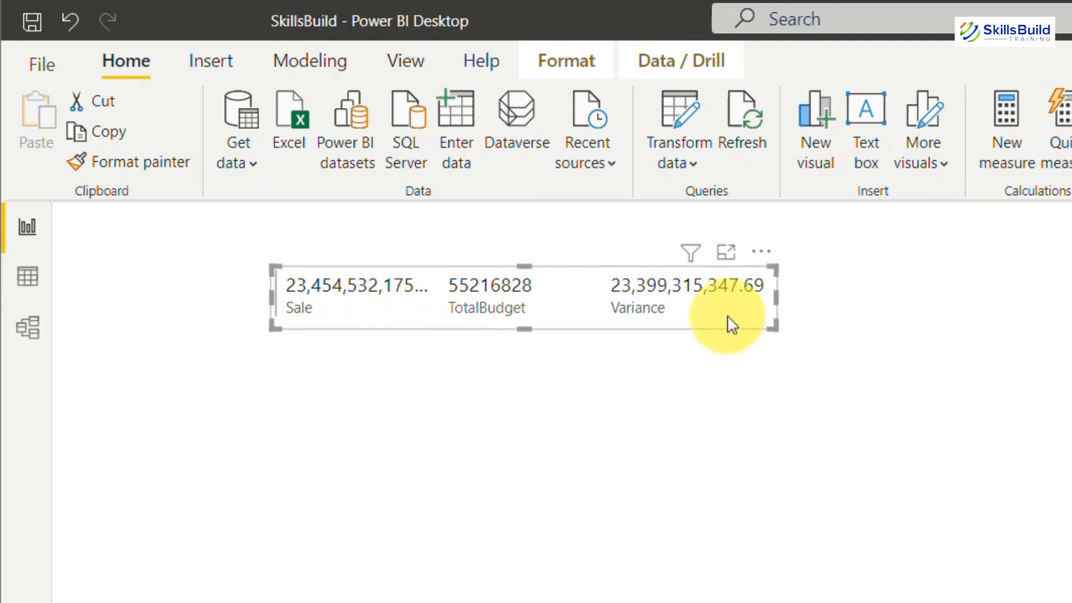
Insert a rectangle reshaped into a wide, low banner below the card and set its line transparency to 100%.
click(212, 66)
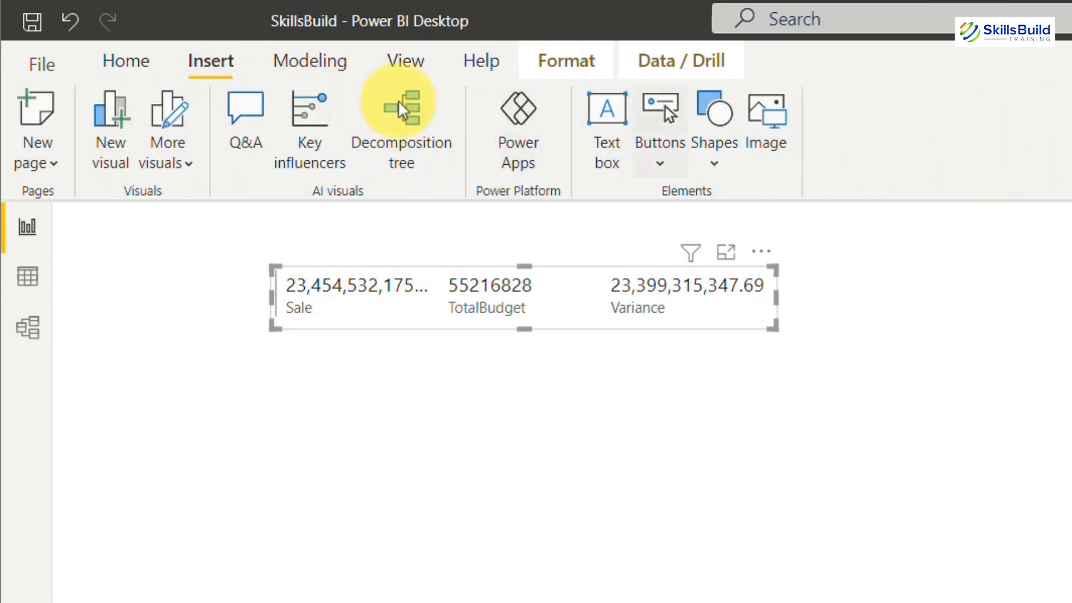
click(717, 163)
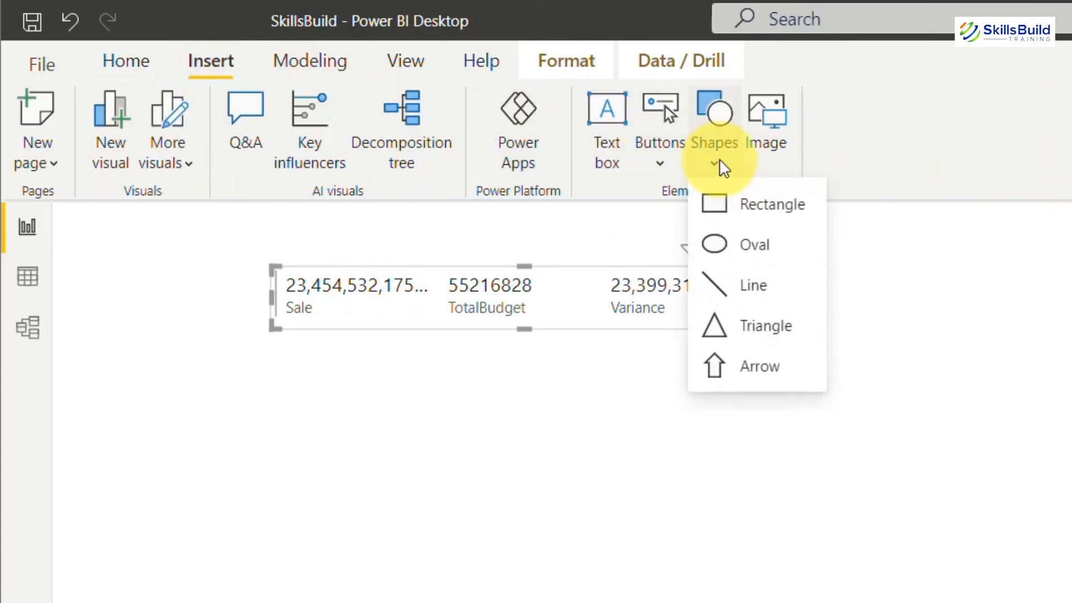
click(737, 203)
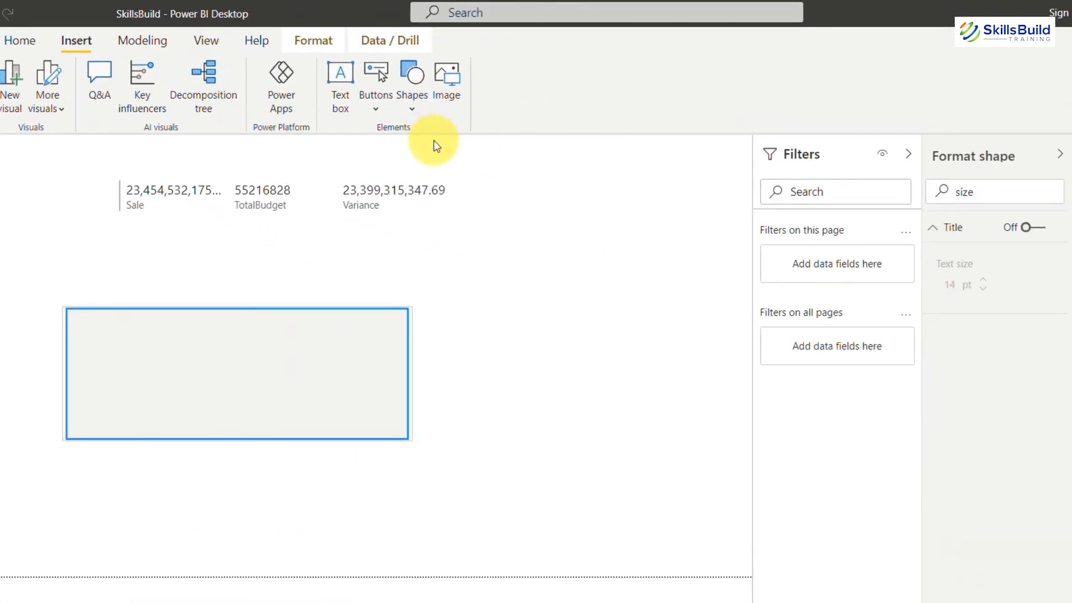
drag(411, 440, 551, 399)
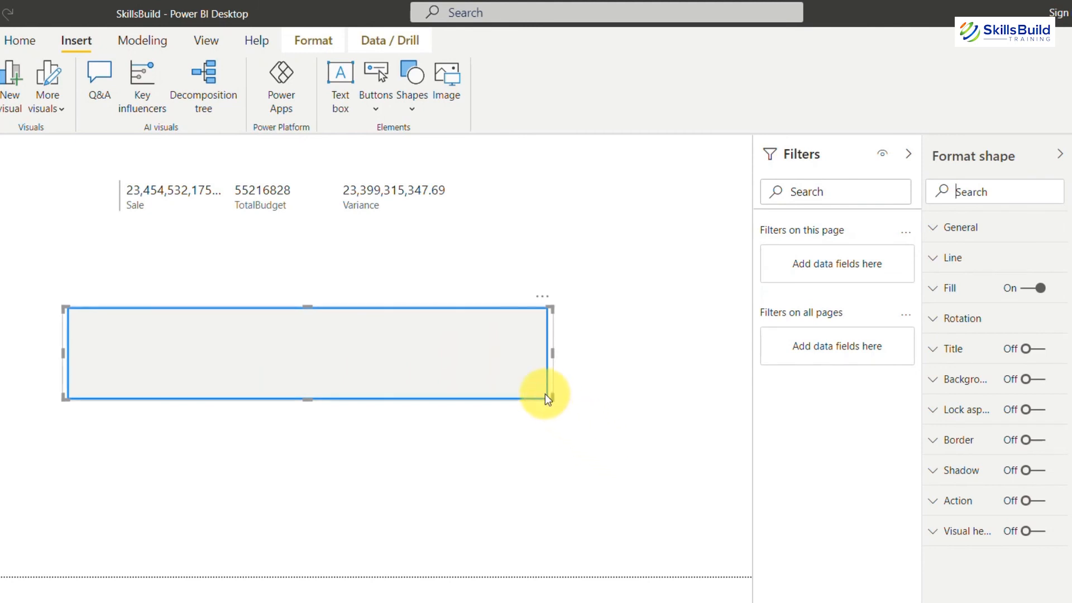
click(938, 261)
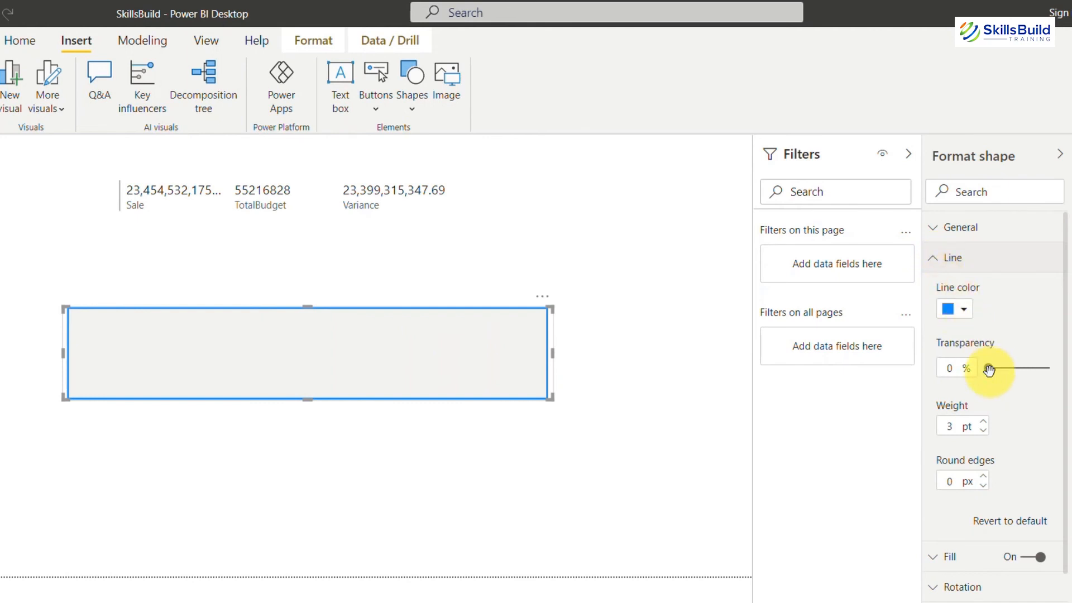
drag(989, 369, 1049, 369)
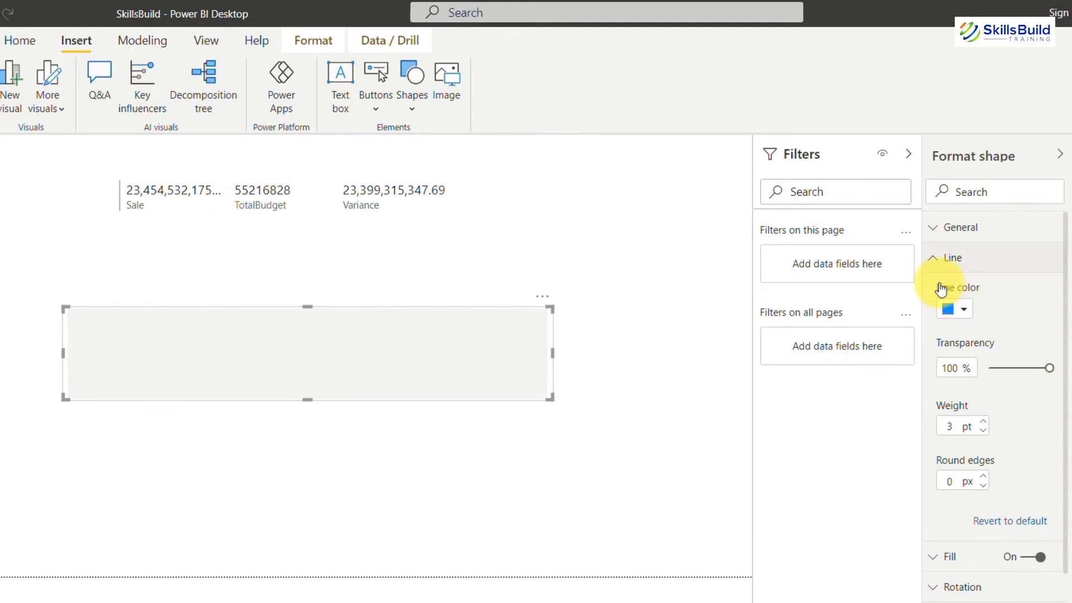
Set the banner rectangle's fill transparency to 50%.
click(939, 261)
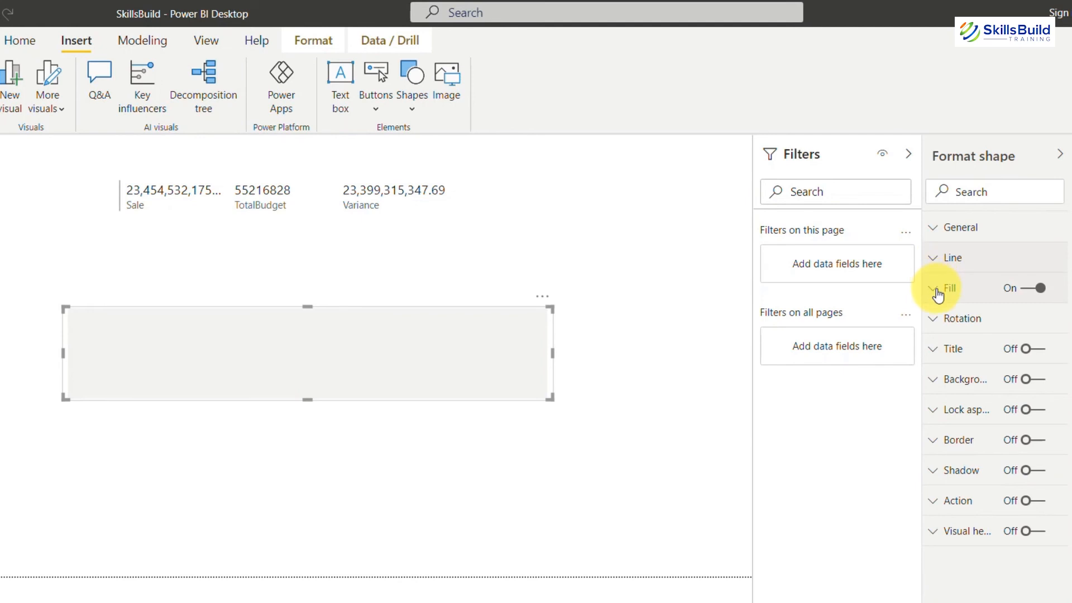
click(938, 293)
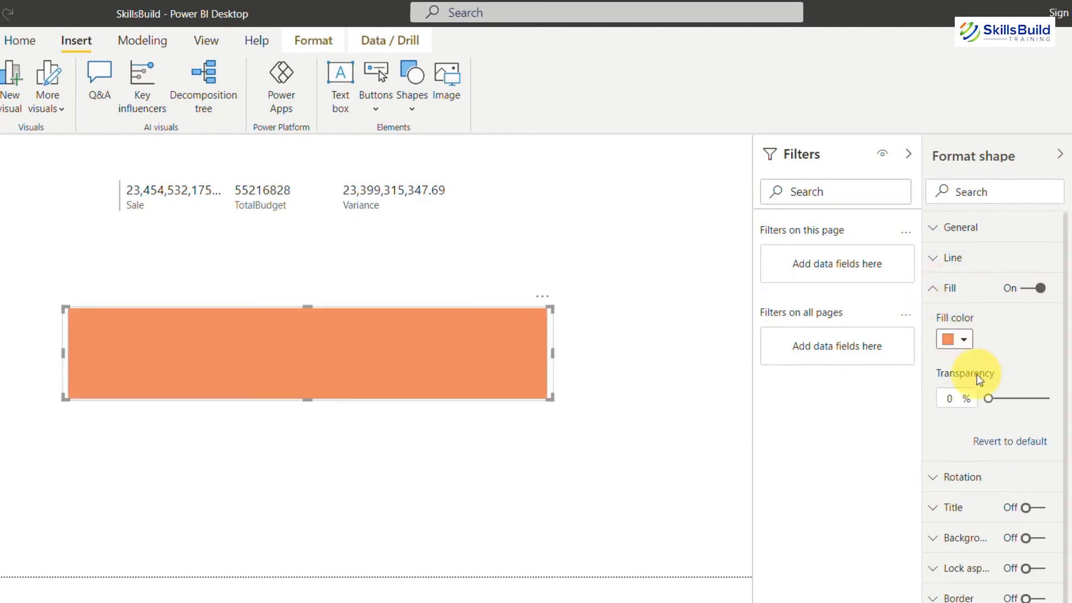
drag(988, 398, 1018, 398)
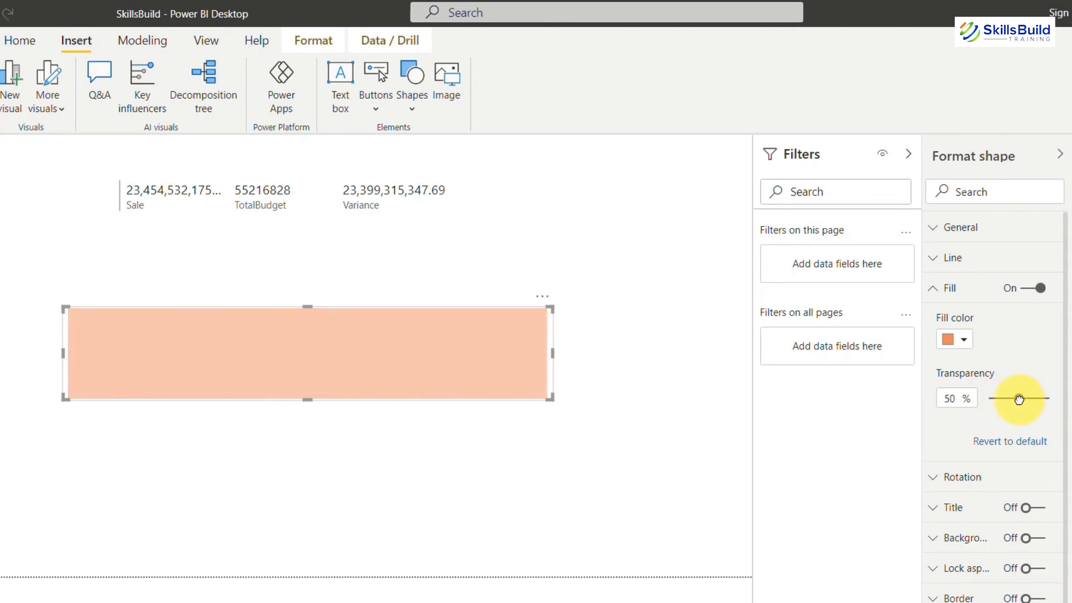
click(938, 290)
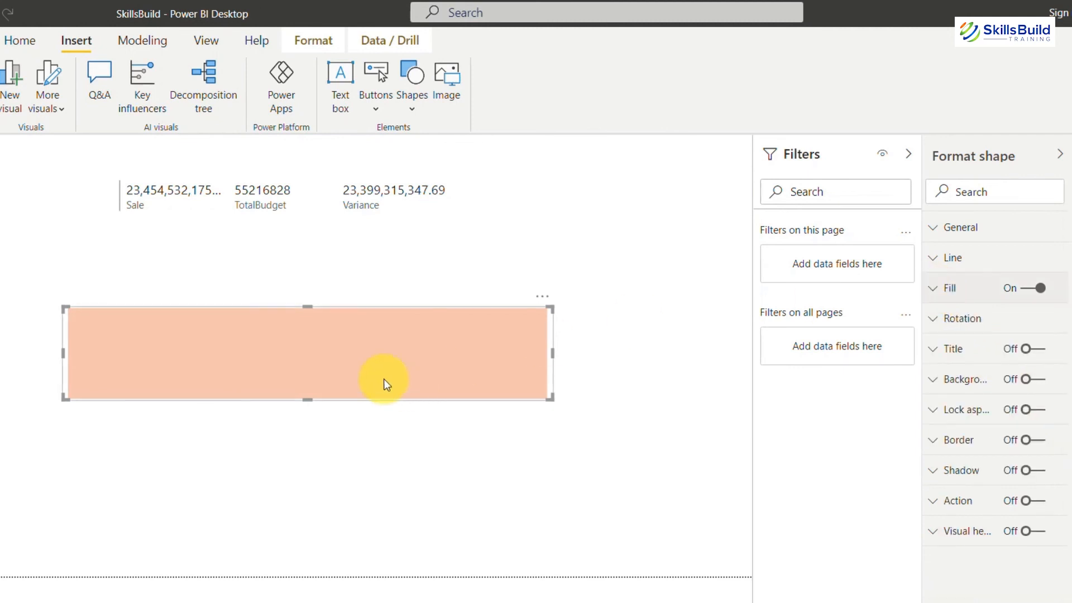
Move the semi-transparent rectangle over the multi-row card and narrow it to frame the three card values.
drag(370, 357, 411, 169)
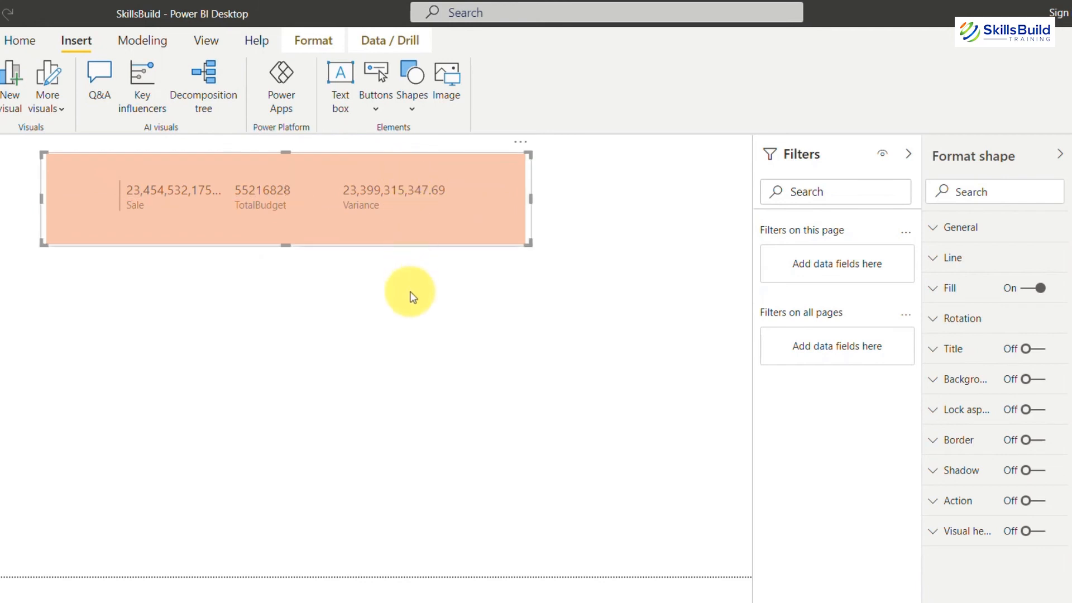
click(412, 315)
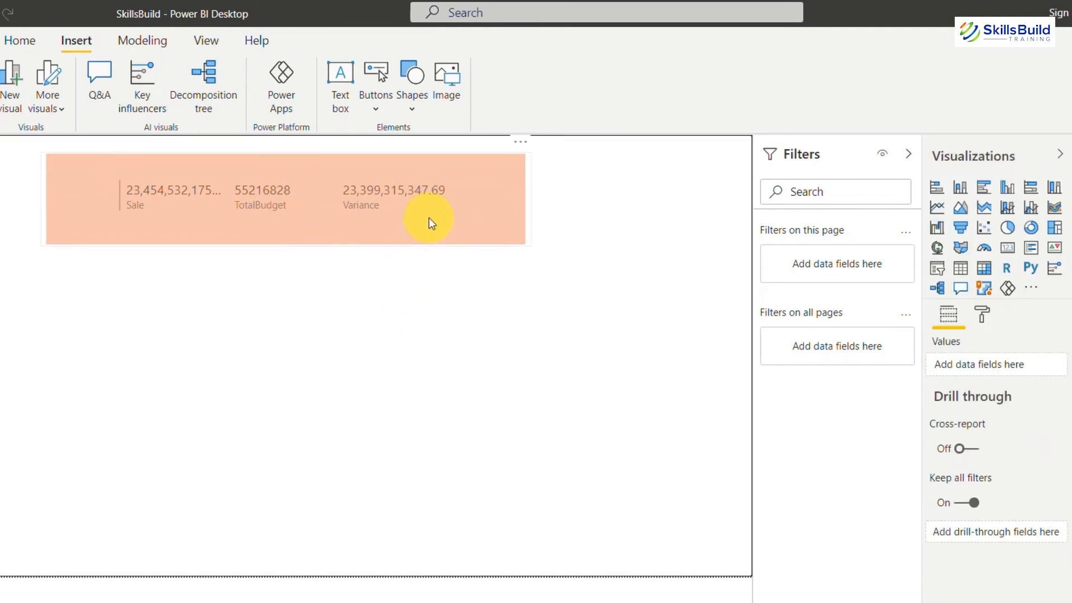
click(522, 244)
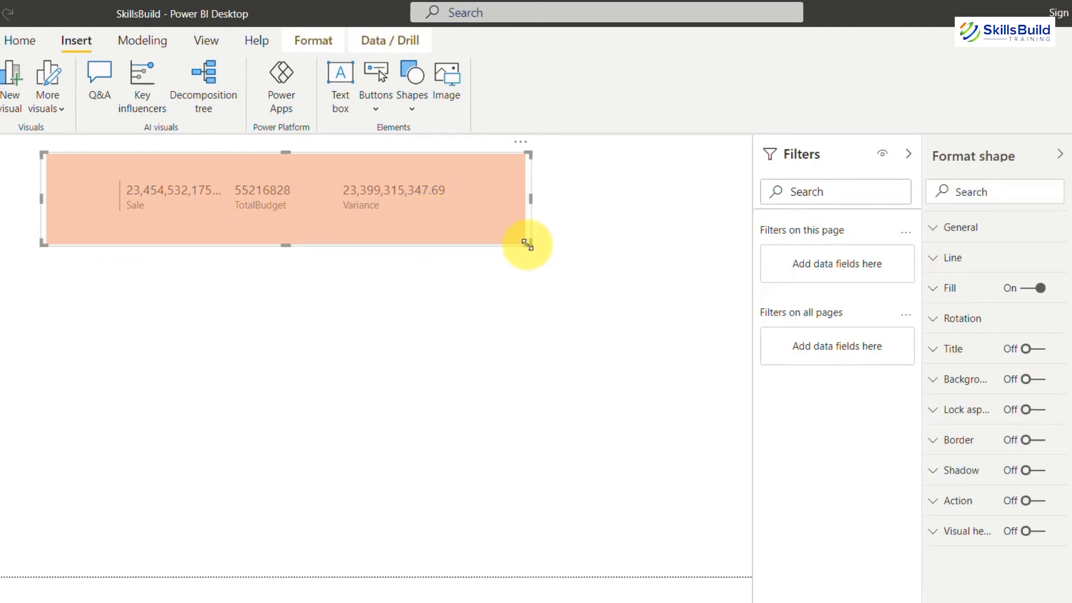
drag(527, 244, 491, 245)
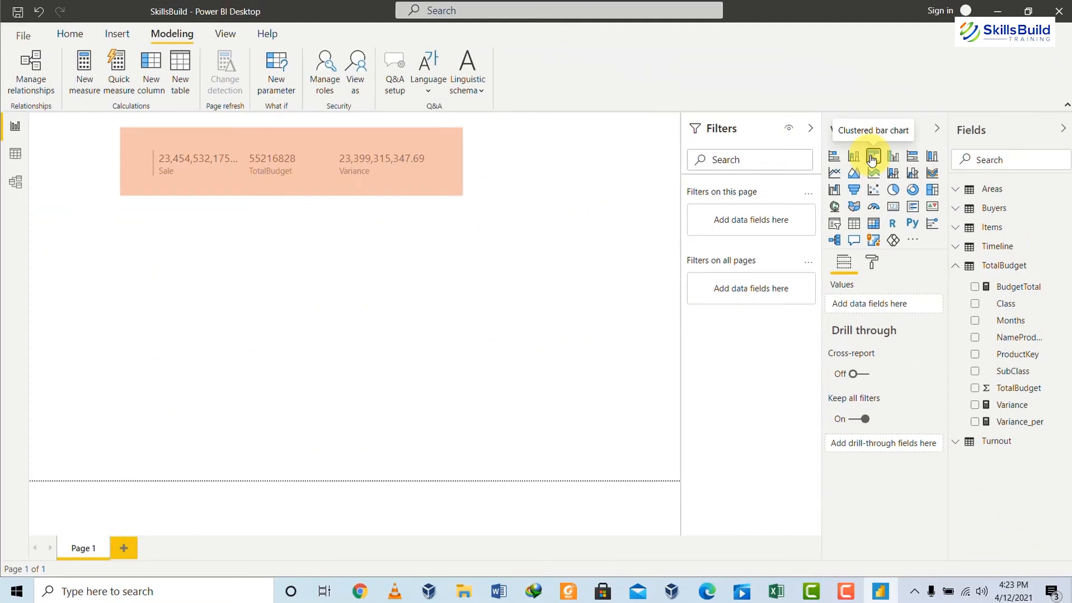
Insert a clustered bar chart and place it, enlarged, in the empty area below the banner.
click(872, 160)
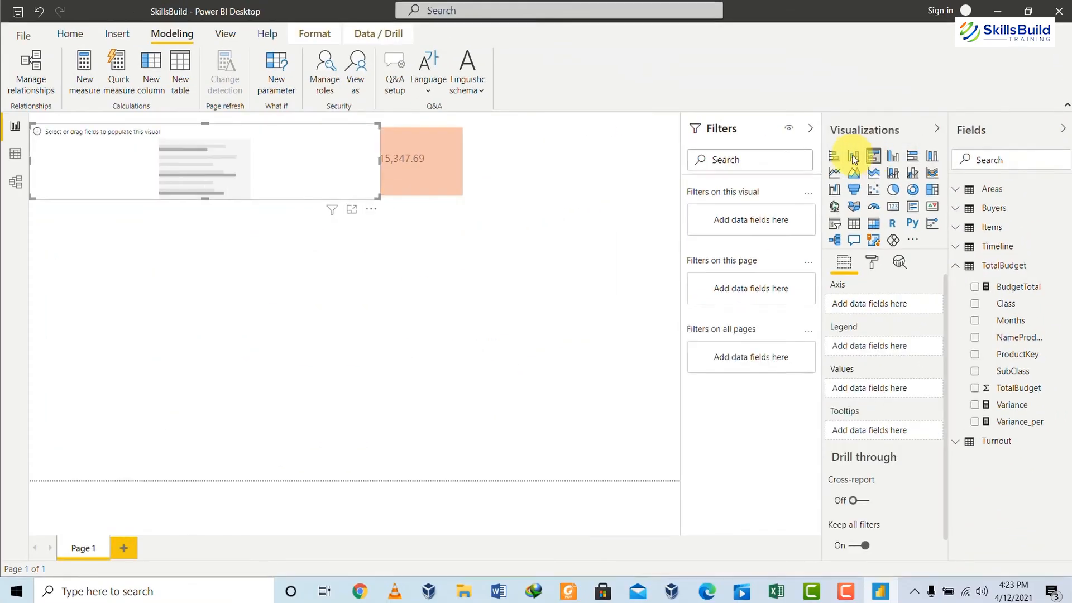
drag(226, 159, 234, 335)
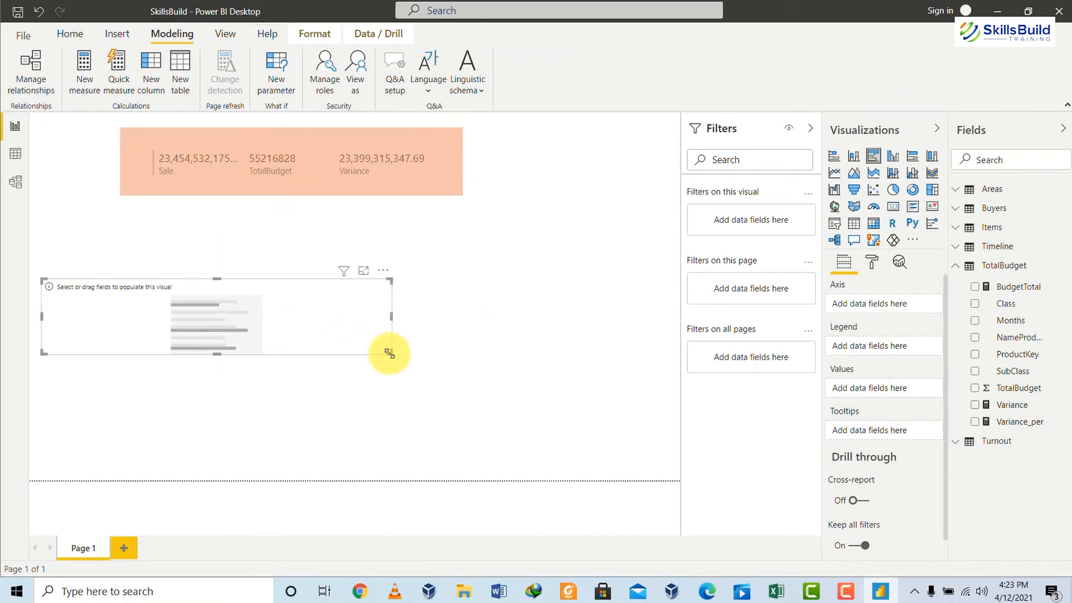
drag(387, 353, 478, 453)
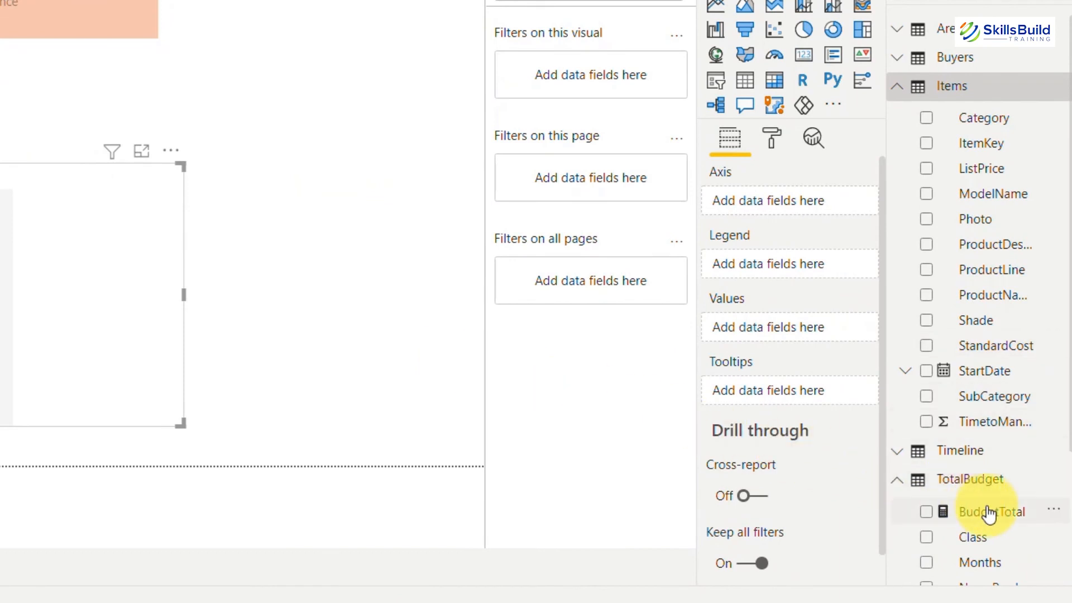
Plot the BudgetTotal measure from TotalBudget and the Sale measure from Turnout as the bar chart's values.
drag(988, 513, 843, 307)
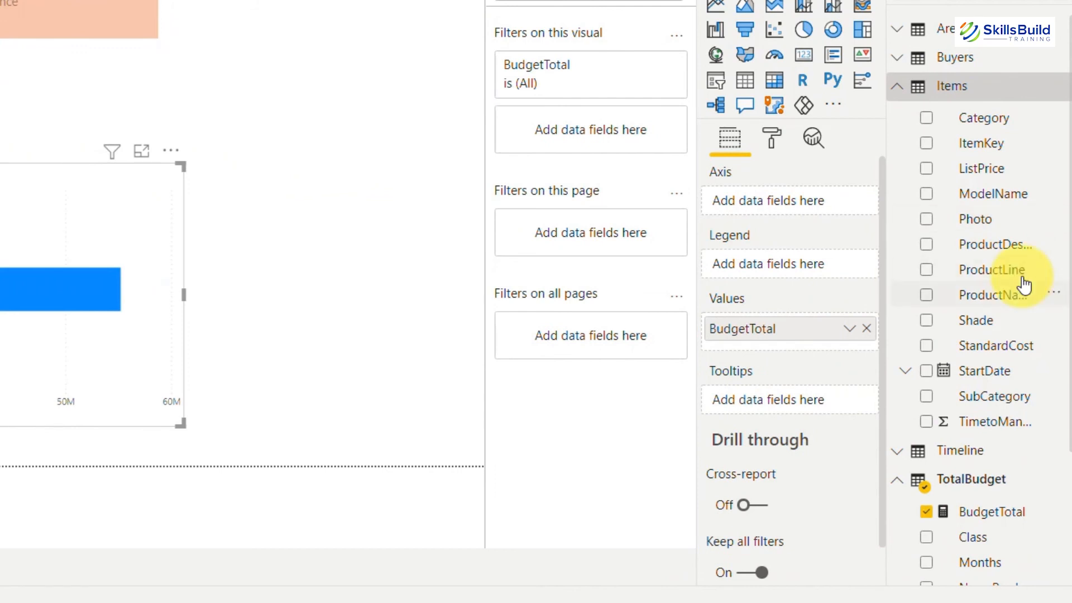
scroll(1024, 284, down, 2)
scroll(1024, 285, down, 2)
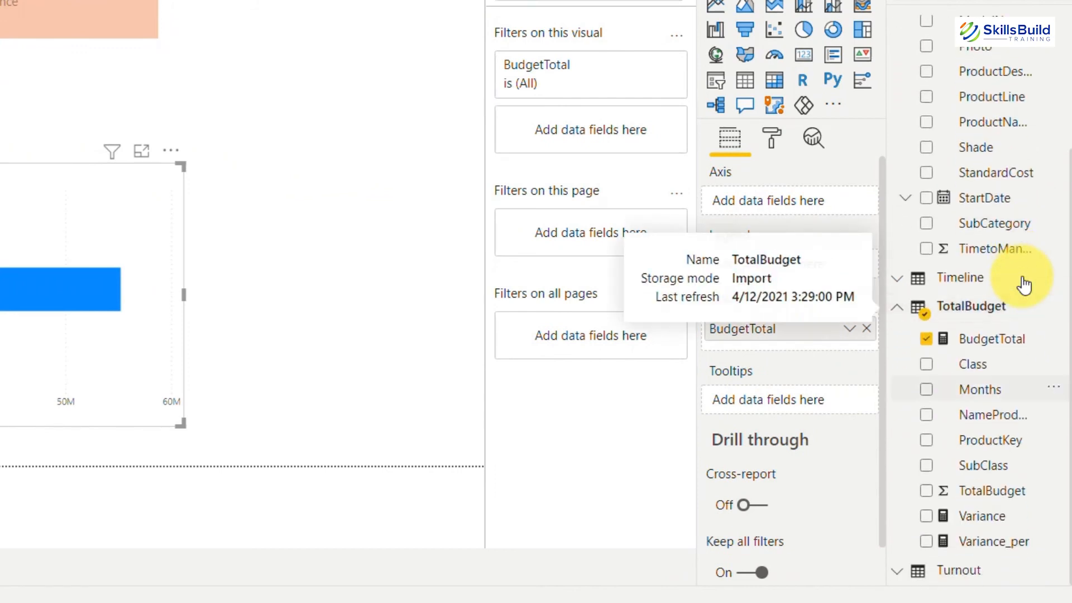
click(907, 575)
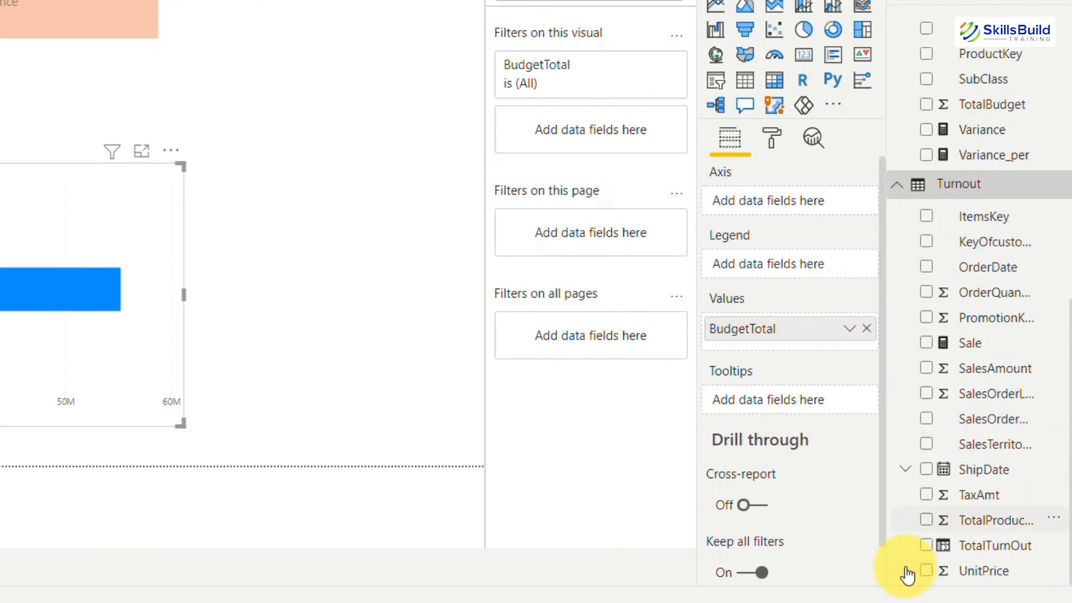
drag(968, 346, 765, 353)
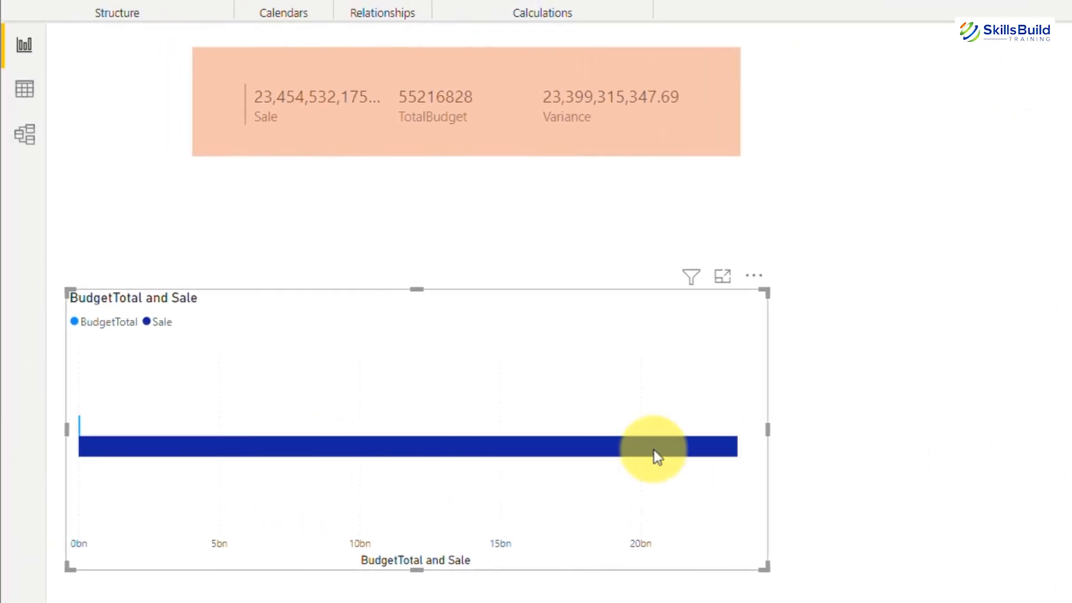
mouse_move(402, 440)
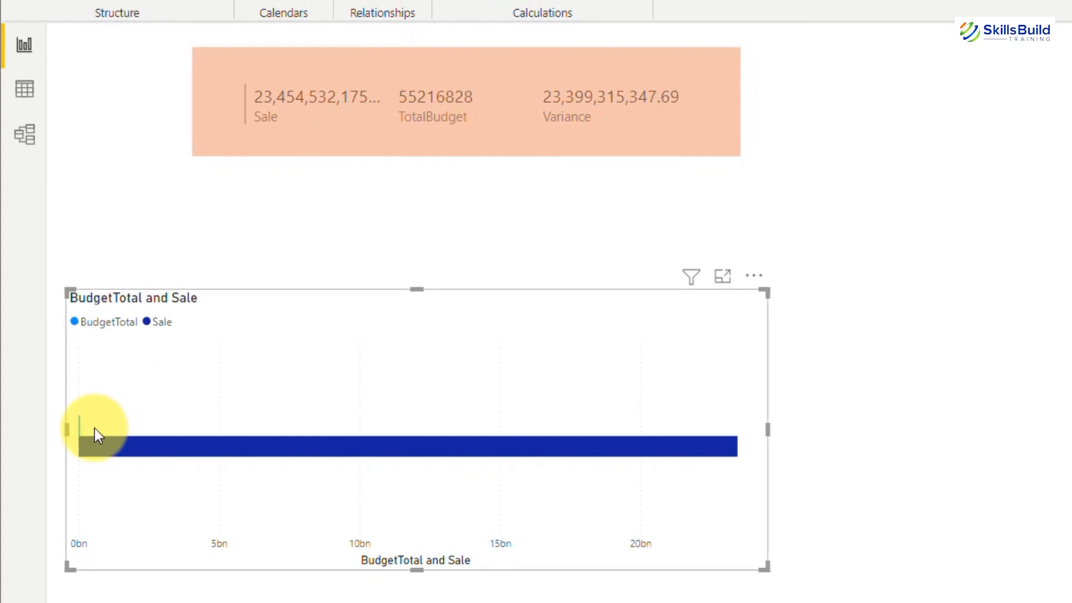
mouse_move(94, 428)
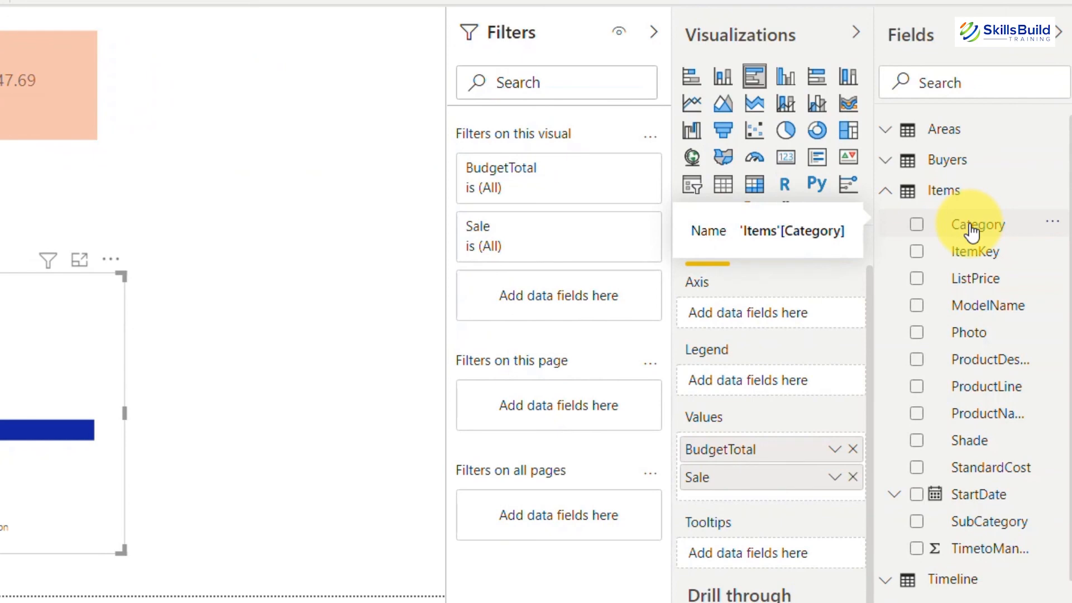
Break the bar chart down by Category from the Items table on its axis, and delete the chart after reviewing it.
drag(971, 231, 766, 323)
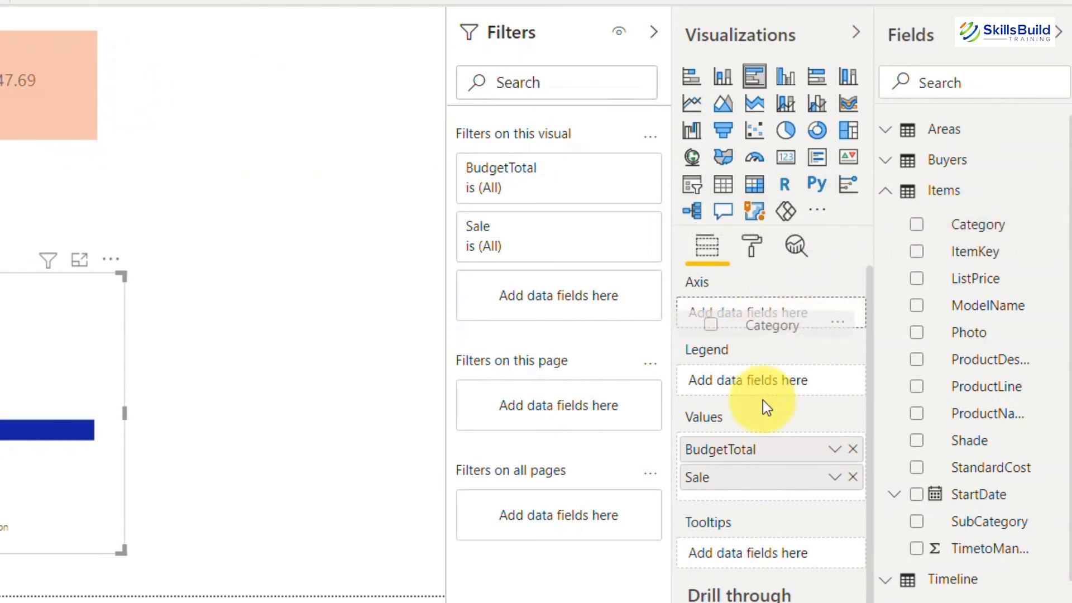
drag(762, 399, 773, 318)
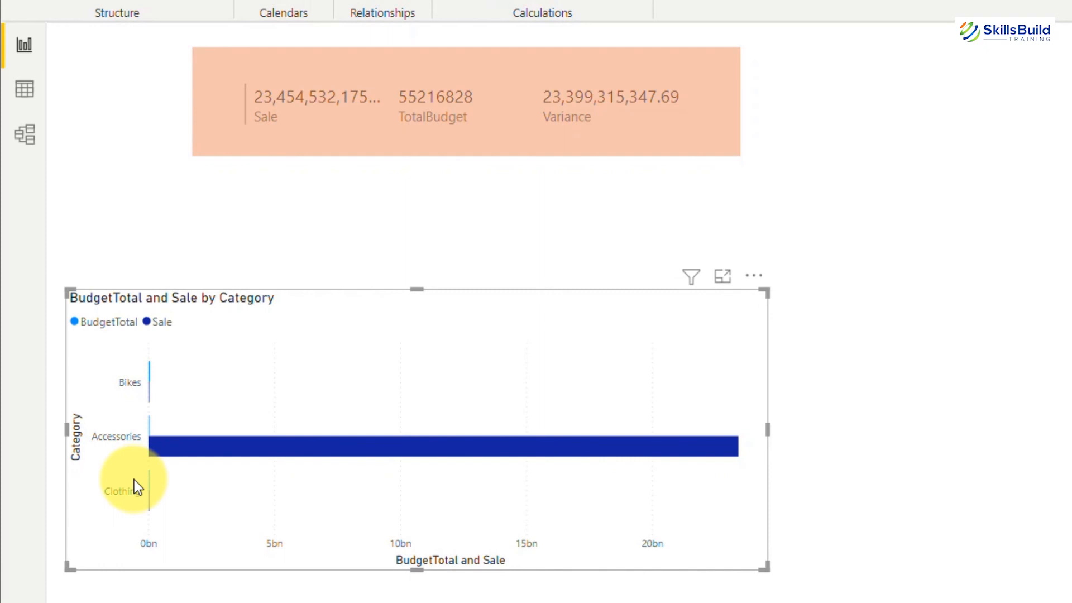
mouse_move(134, 480)
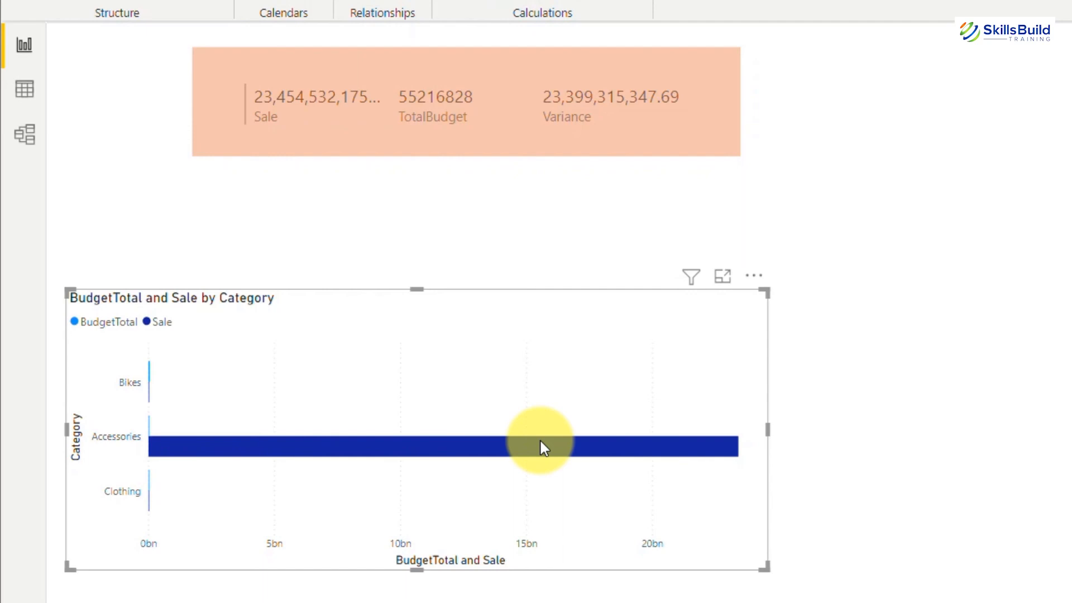
key(Delete)
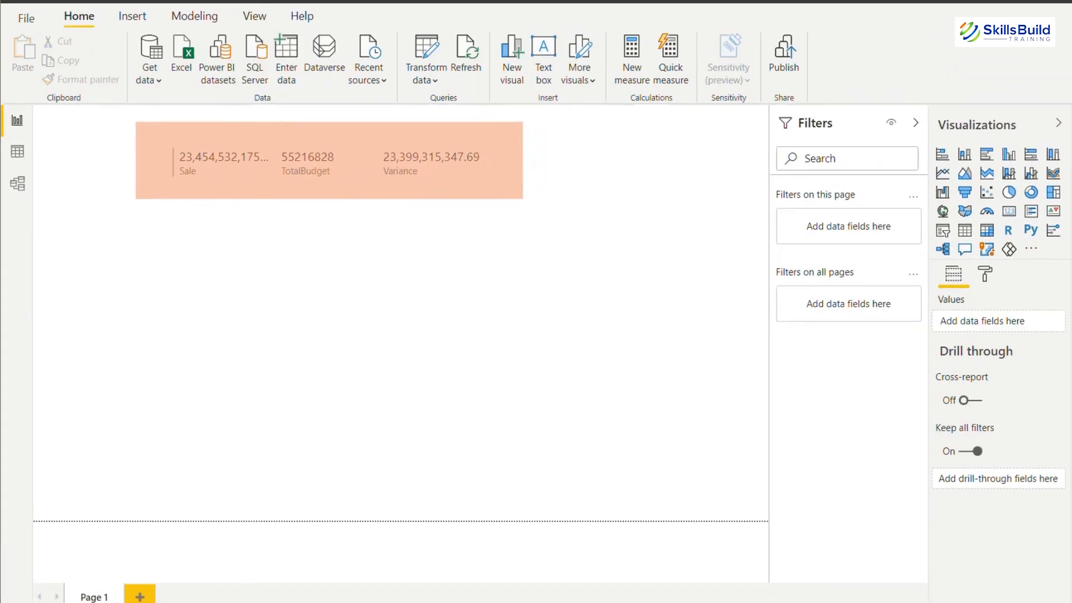
Insert a table visual below the banner, enlarge it almost to the page's lower edge and shift it slightly upward.
click(968, 234)
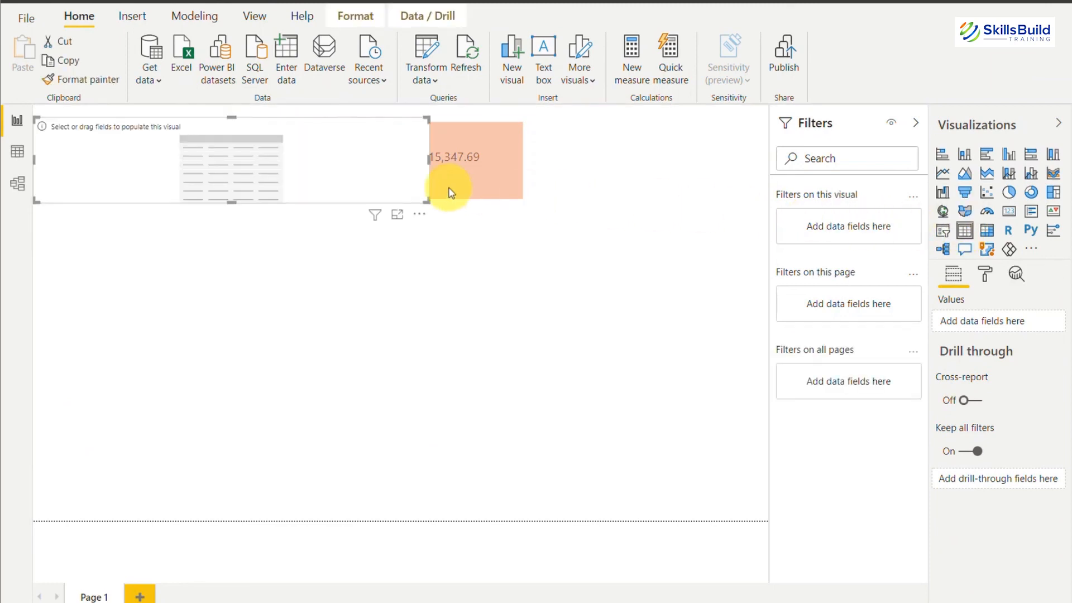
drag(263, 172, 276, 335)
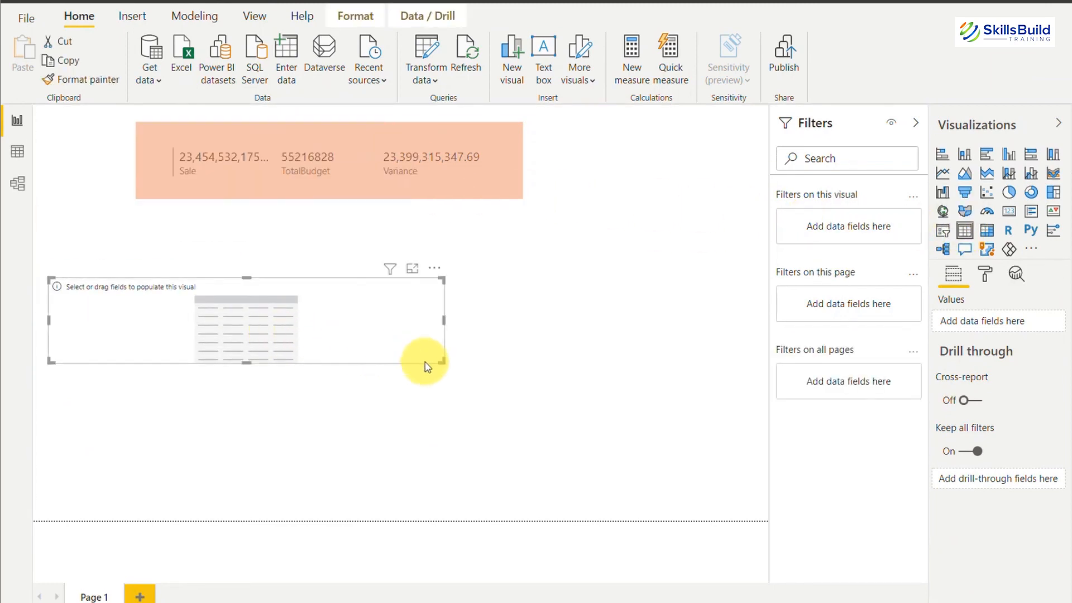
drag(436, 360, 446, 505)
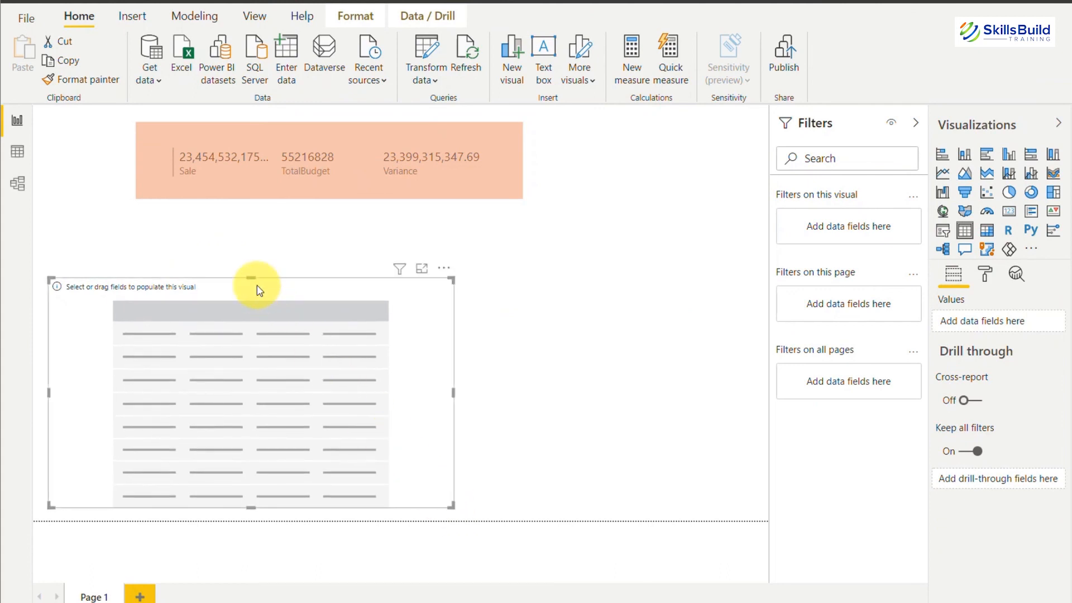
drag(258, 290, 273, 254)
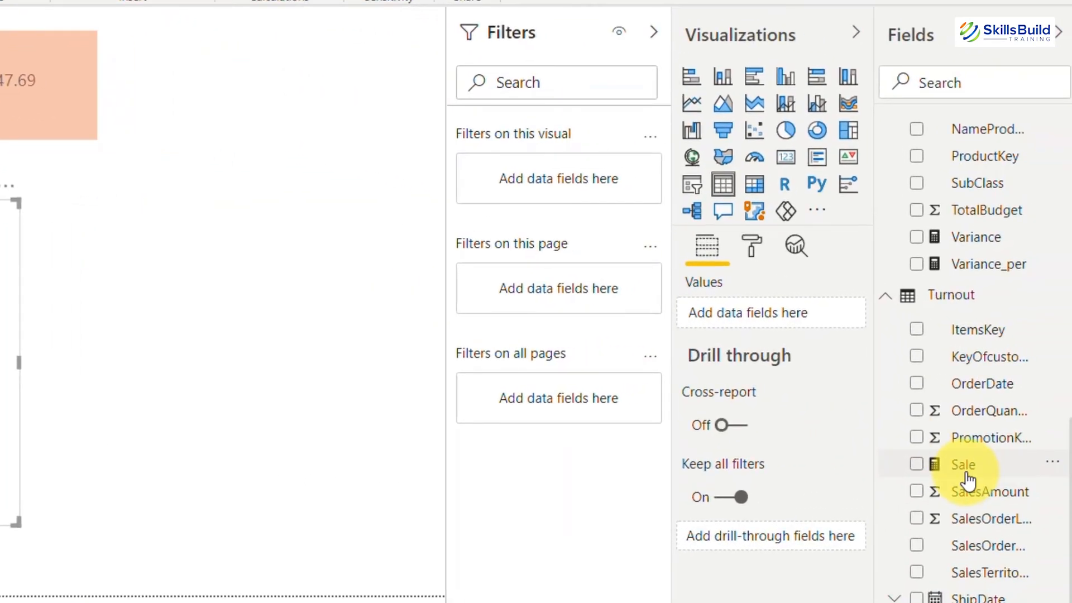
Fill the table visual with Turnout's Sale measure and the Category and ProductName fields from the Items table.
drag(963, 469, 750, 329)
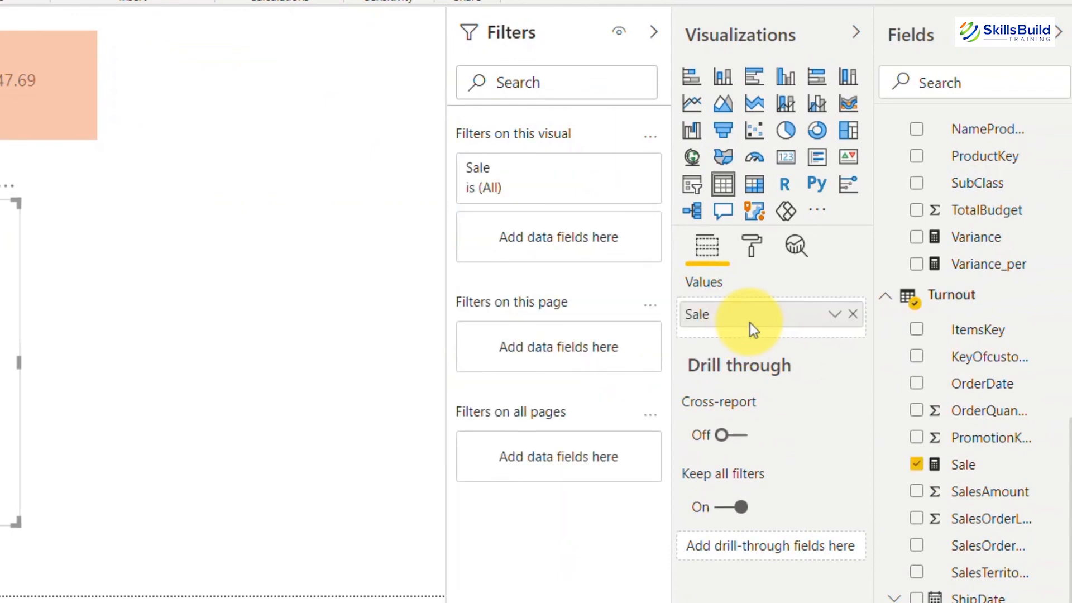
scroll(893, 298, up, 10)
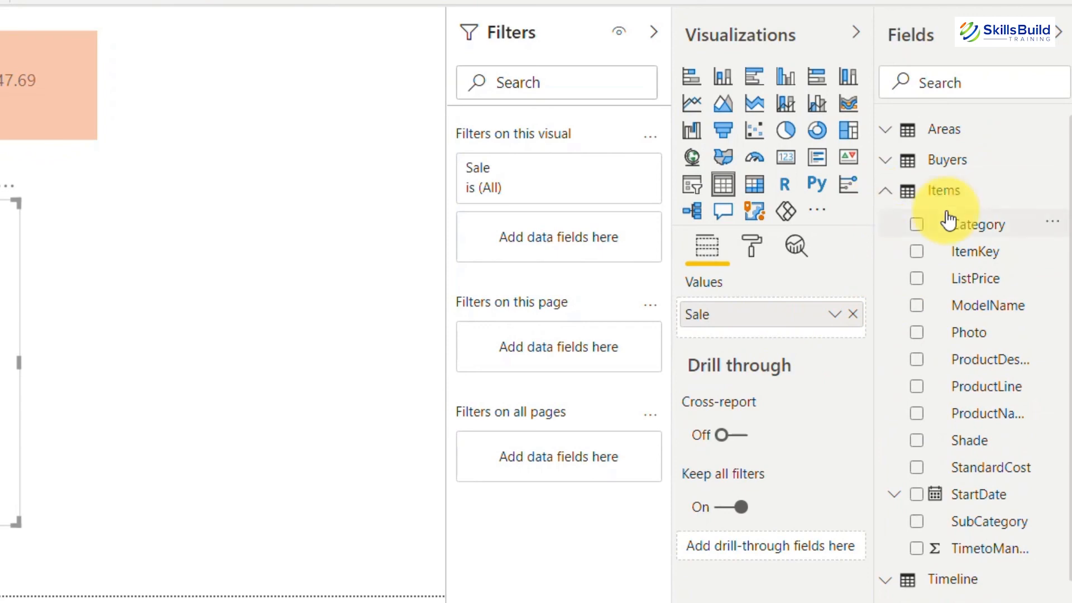
drag(947, 223, 759, 338)
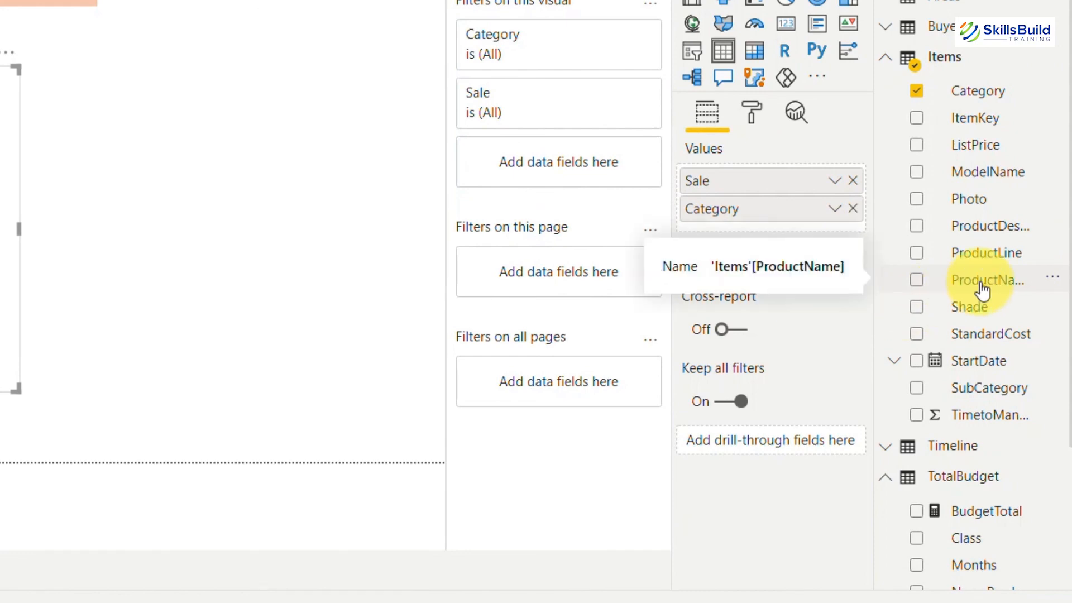
drag(965, 277, 770, 227)
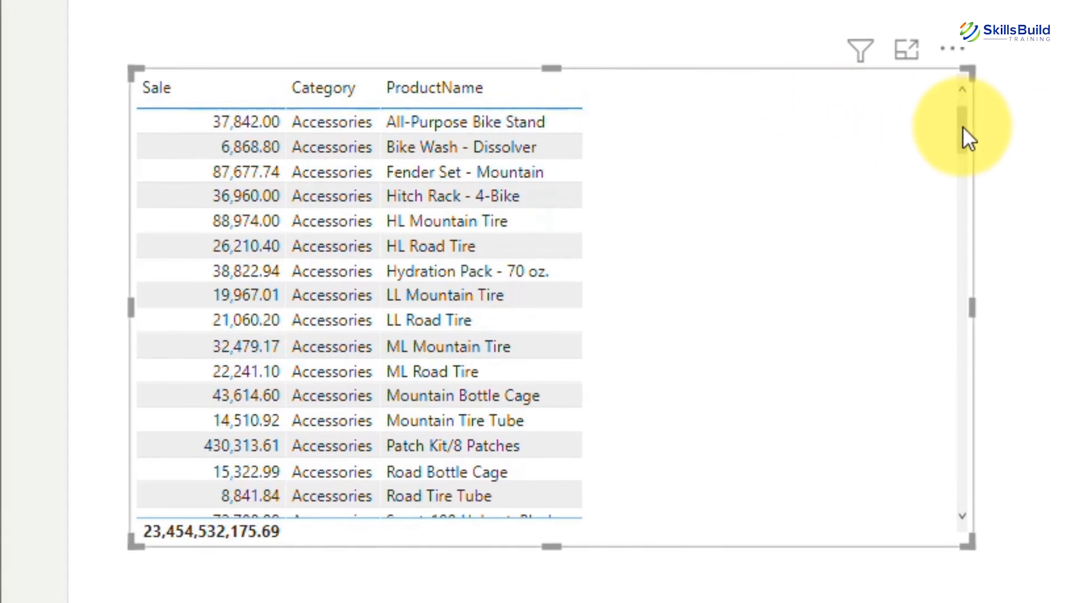
Review the table's Sale figures by category and product name, from Accessories through Bikes to Clothing.
mouse_move(963, 126)
mouse_down()
mouse_move(962, 142)
mouse_move(963, 123)
mouse_up()
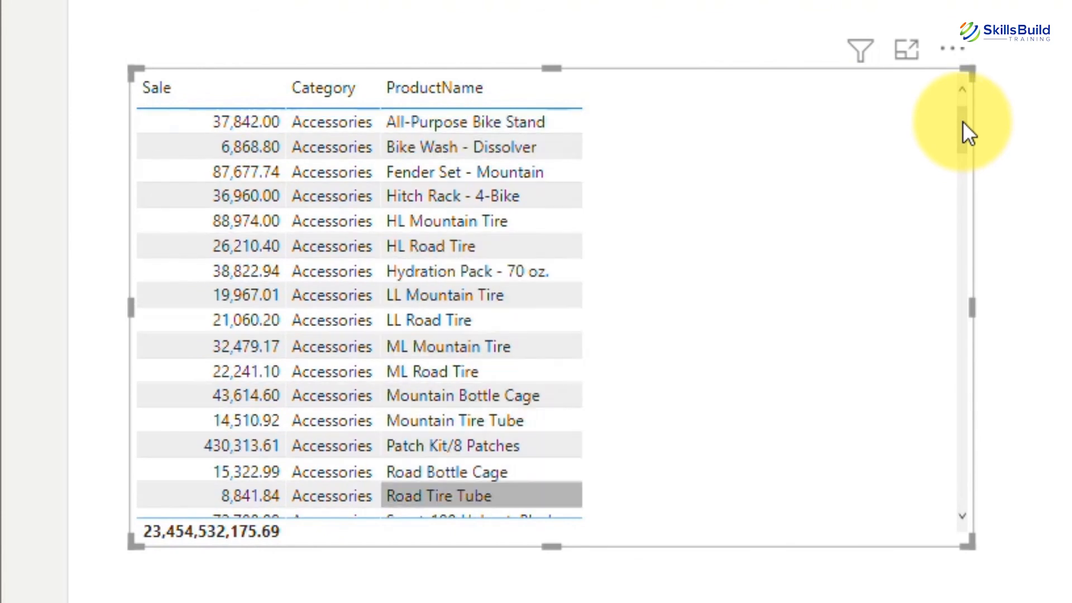
drag(960, 140, 960, 199)
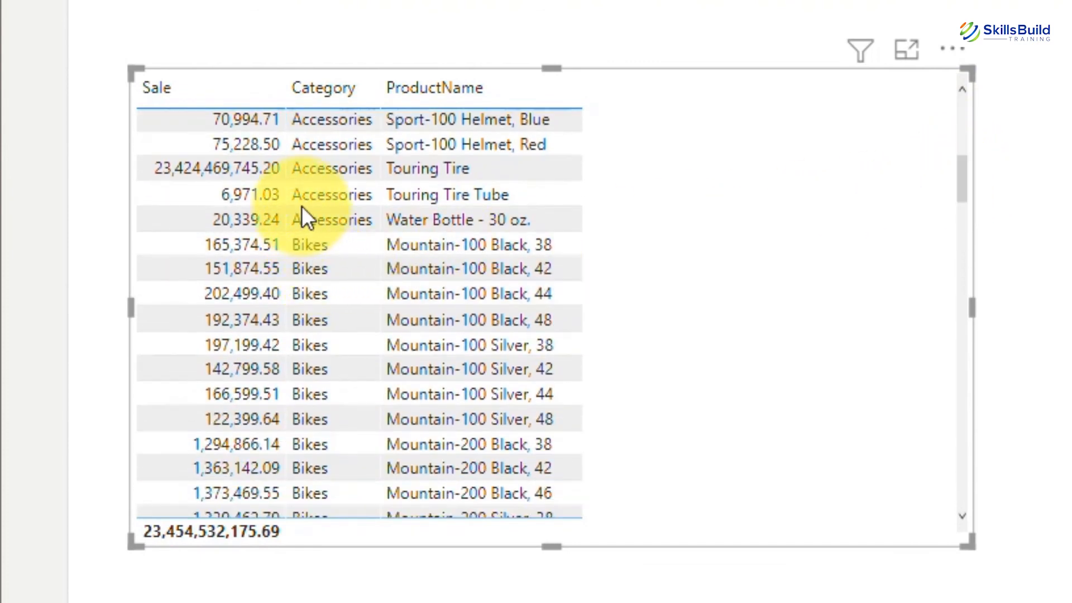
scroll(491, 282, down, 6)
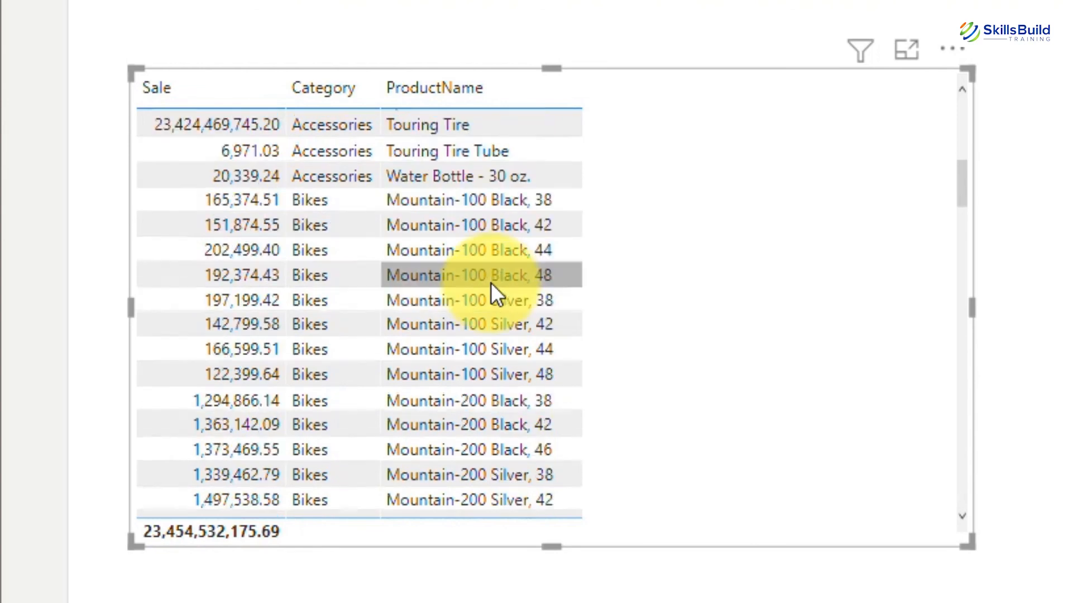
scroll(491, 283, down, 3)
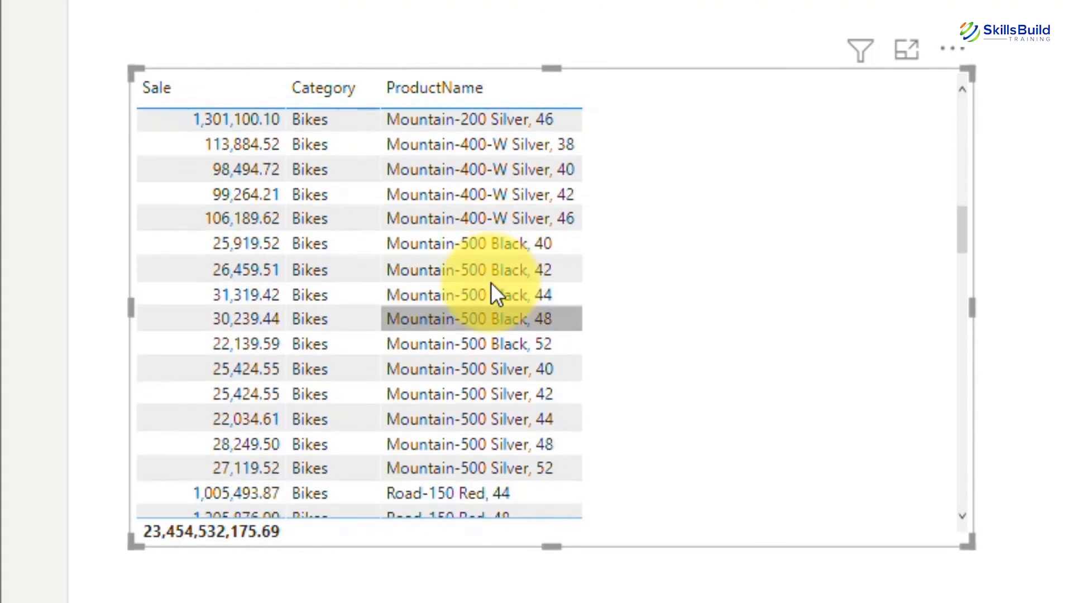
scroll(492, 284, down, 12)
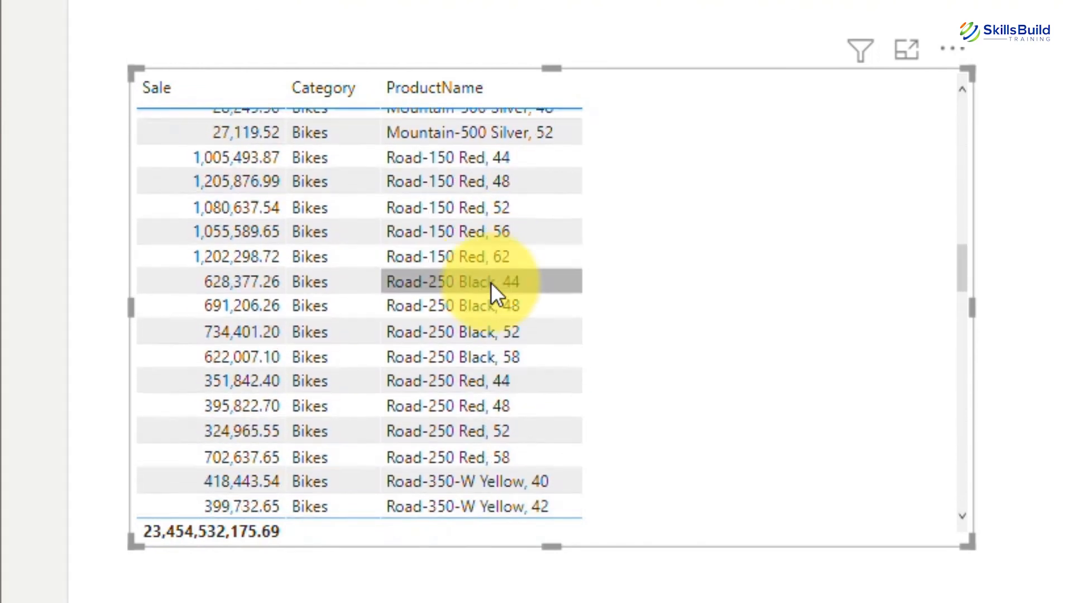
scroll(491, 287, down, 12)
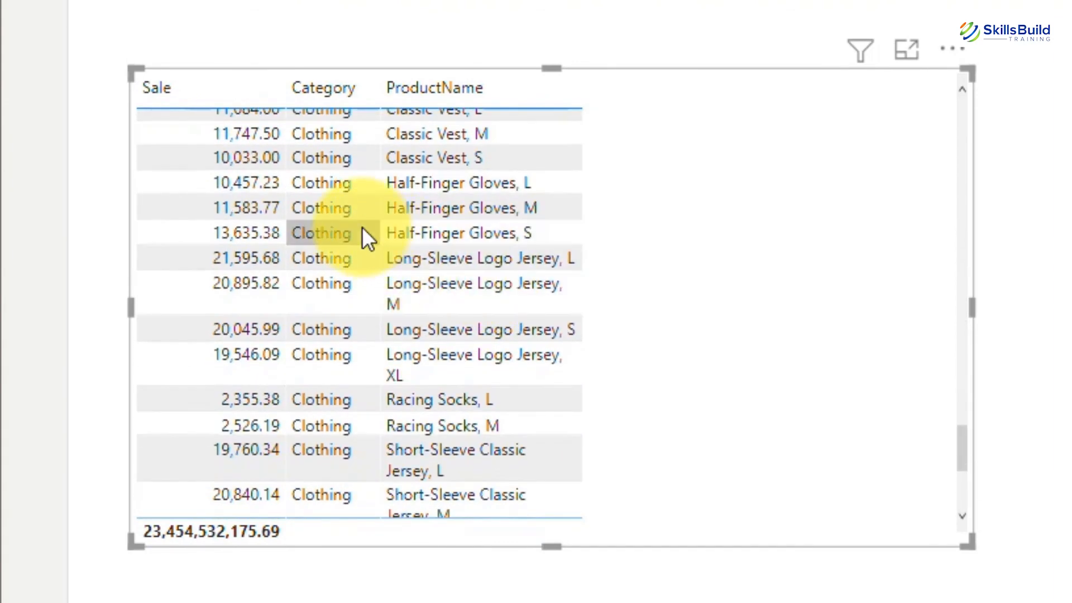
Filter the table's format options by color, and set the outline color to blue and the horizontal grid color to gold.
scroll(456, 269, down, 3)
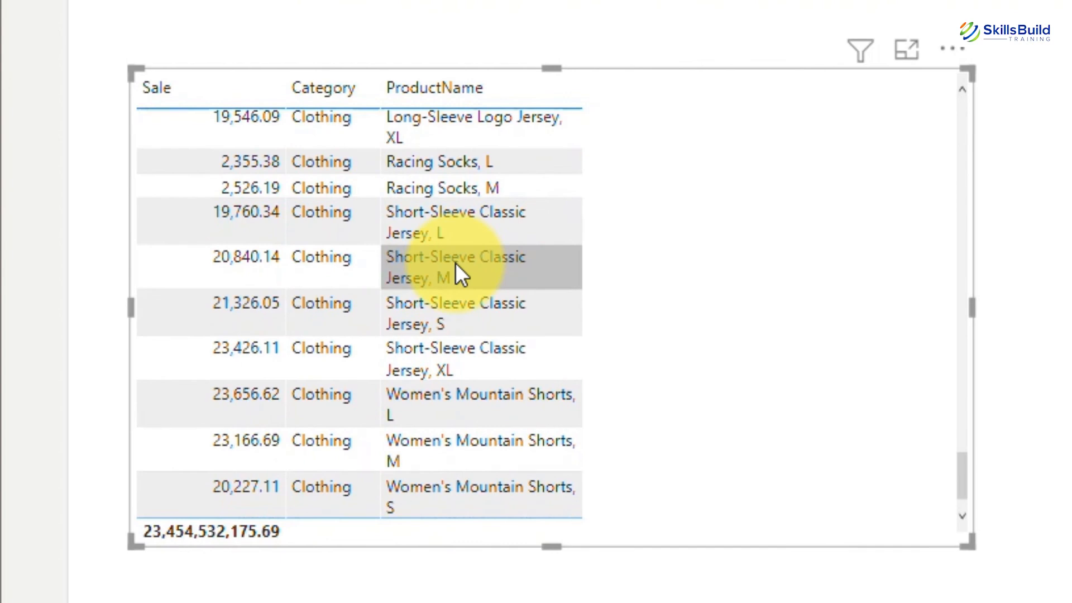
scroll(457, 274, up, 14)
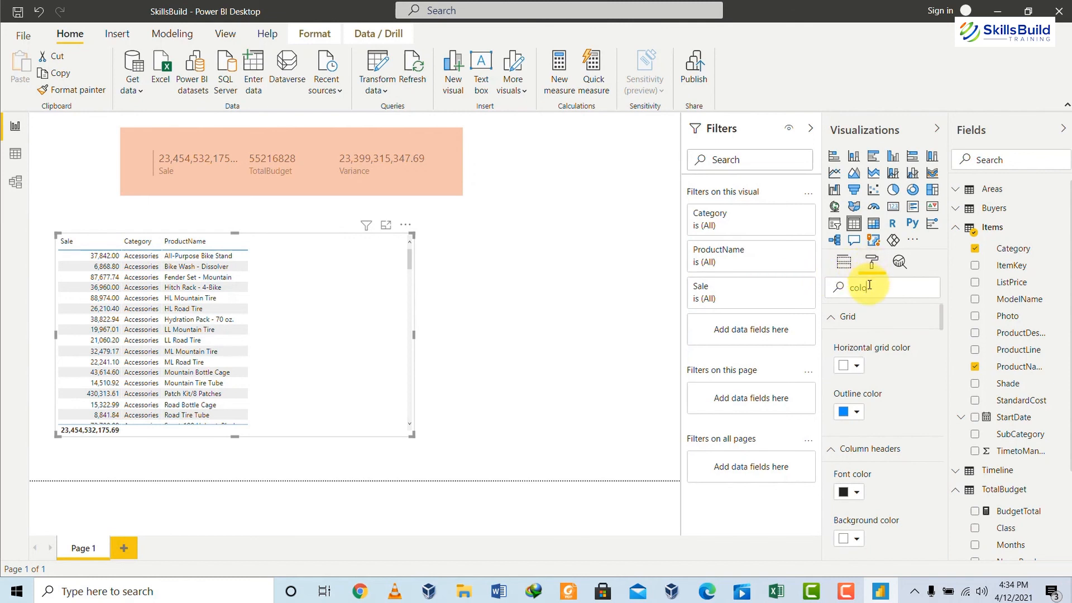
key(BackSpace)
key(BackSpace)
key(BackSpace)
key(BackSpace)
text(color)
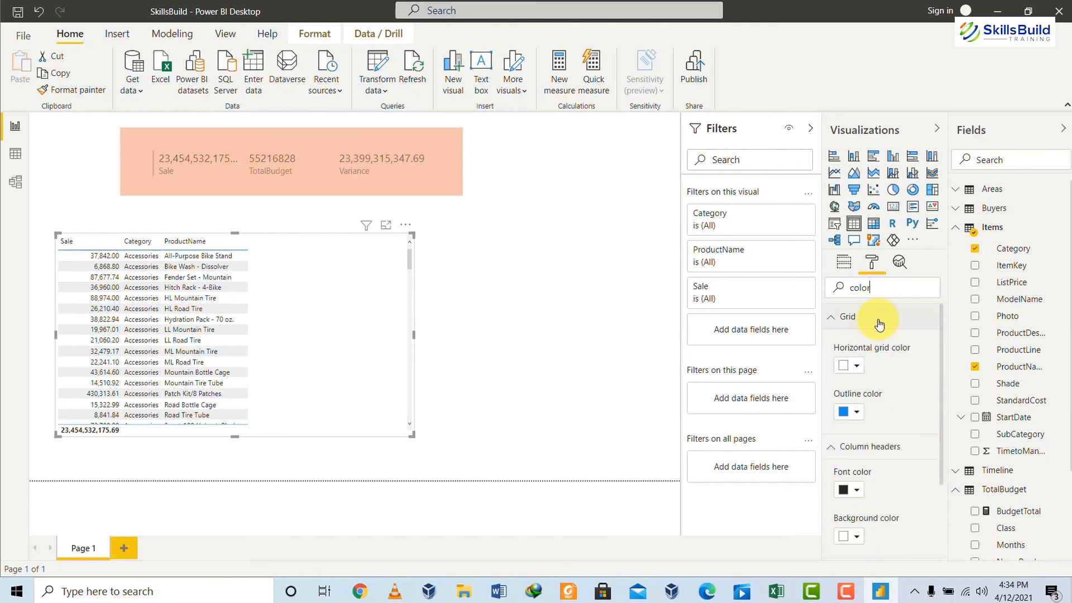
click(857, 413)
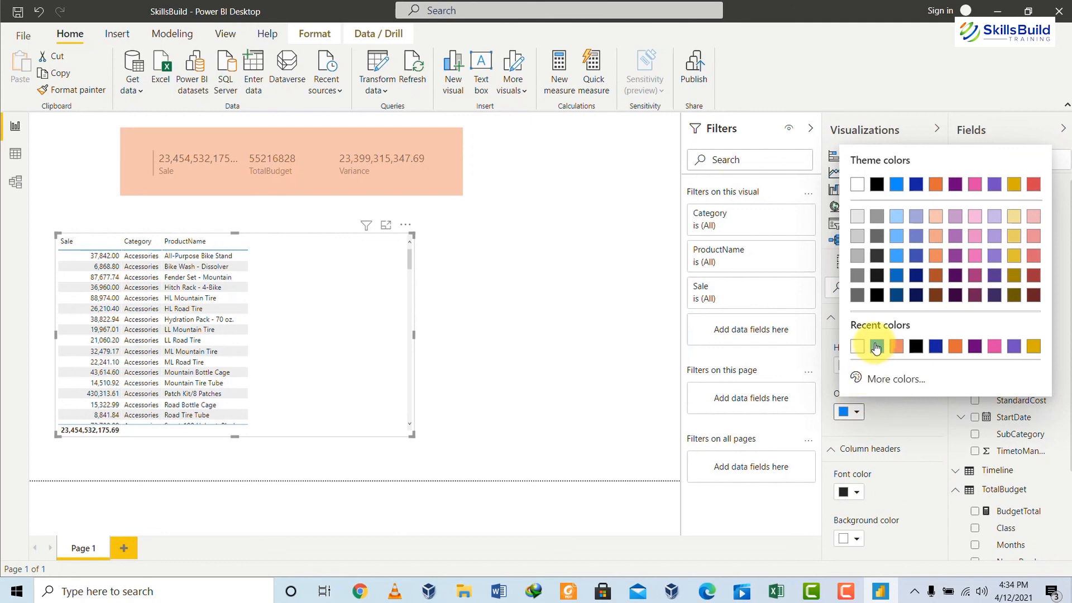
click(875, 348)
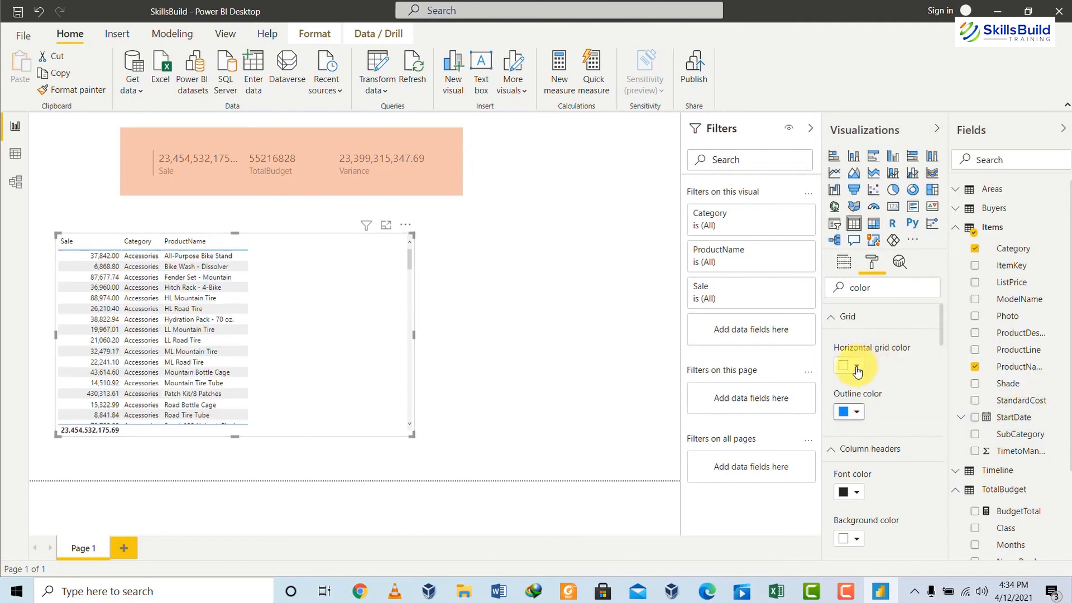
click(857, 367)
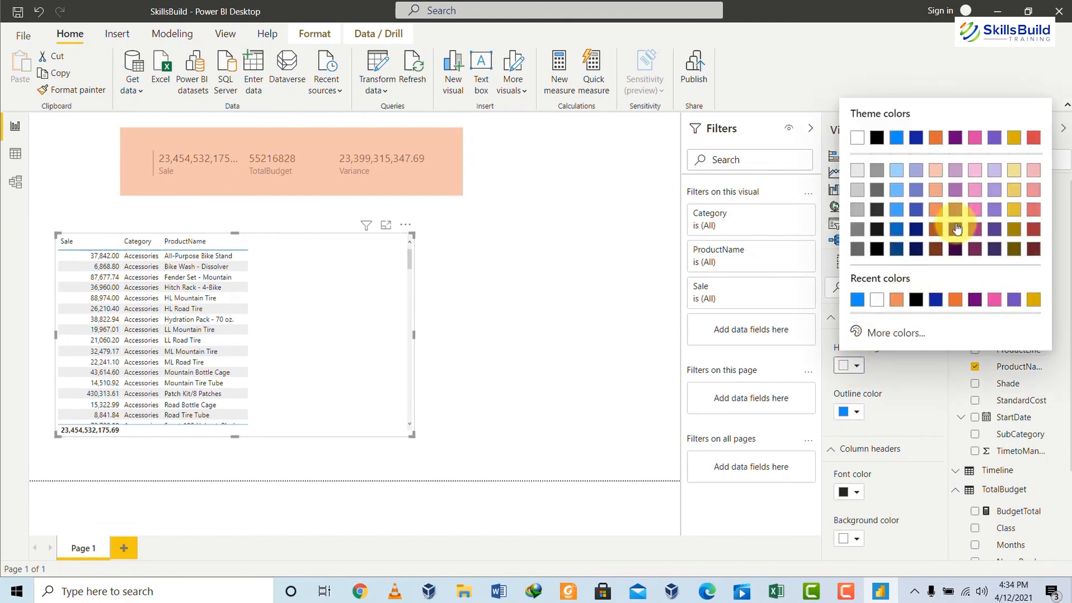
click(1013, 138)
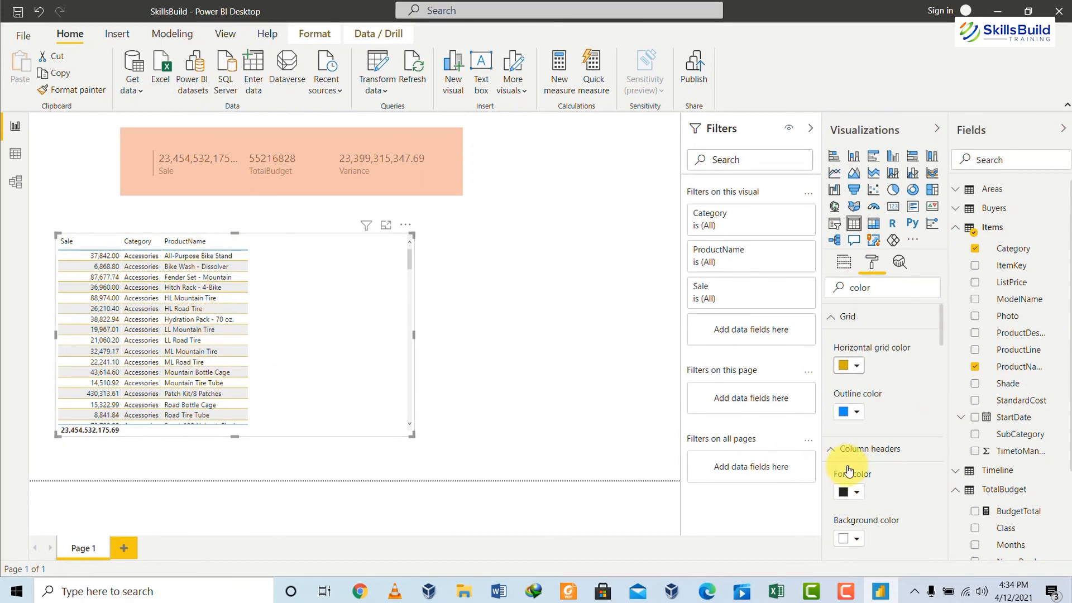
Set the font color of the table's column headers to red.
click(860, 492)
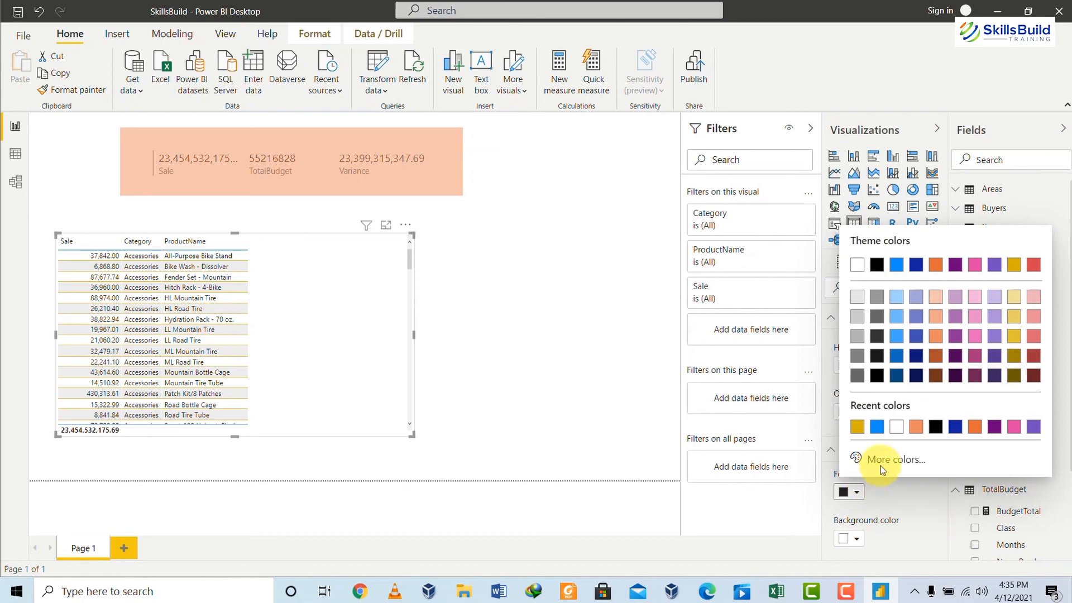
click(1034, 265)
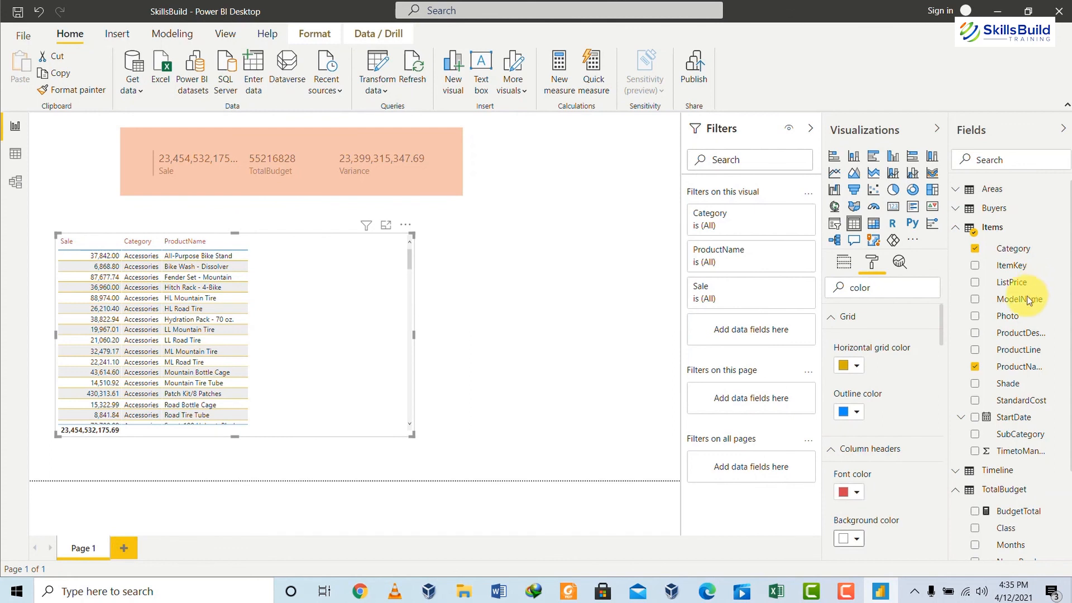
click(858, 539)
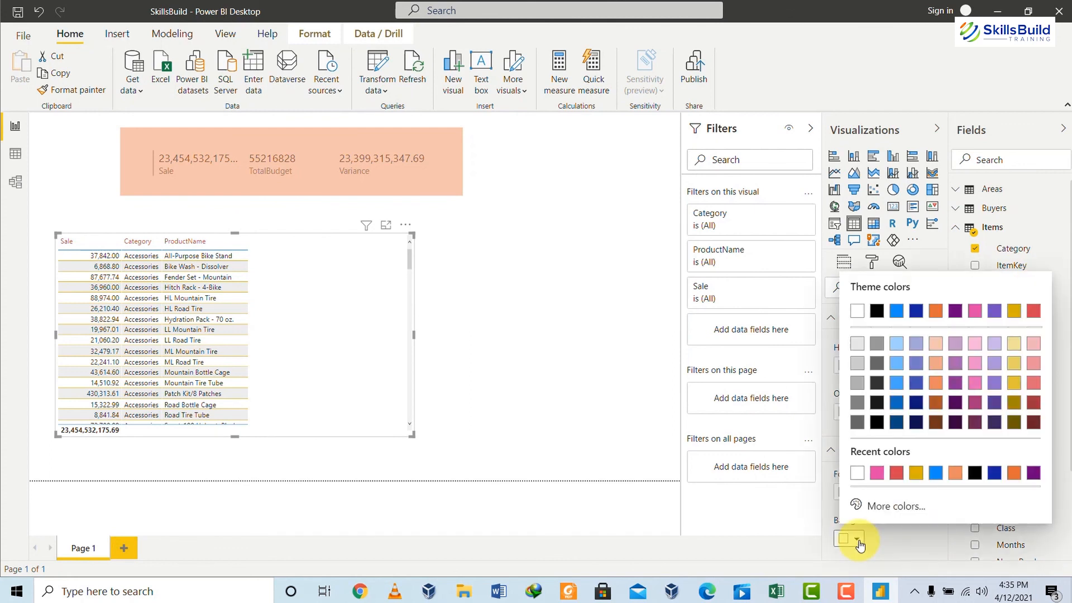
click(815, 528)
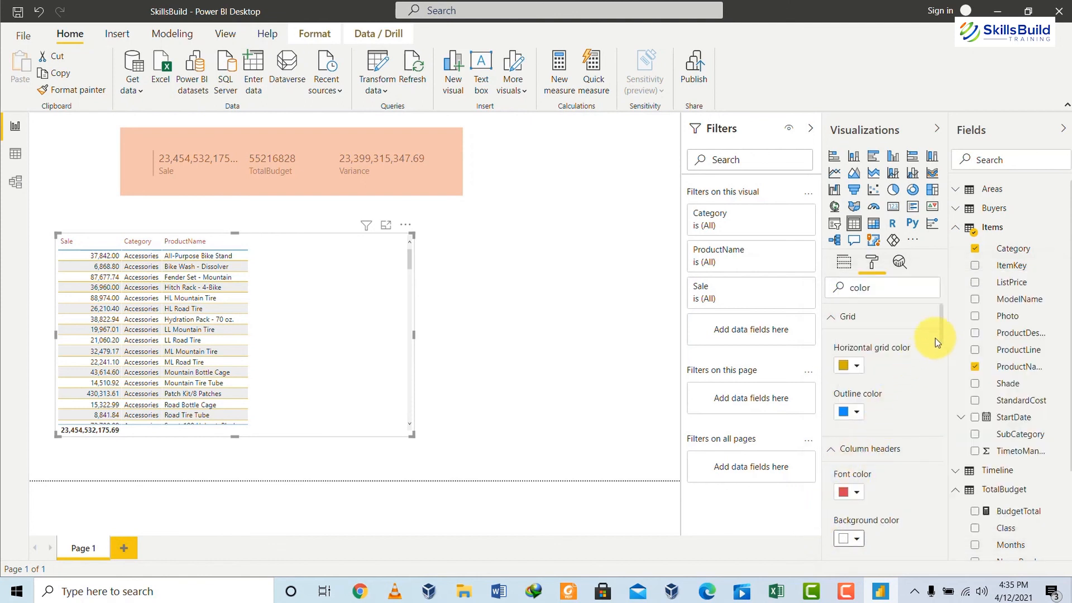
Set the font color of the table's values to orange.
drag(939, 331, 944, 368)
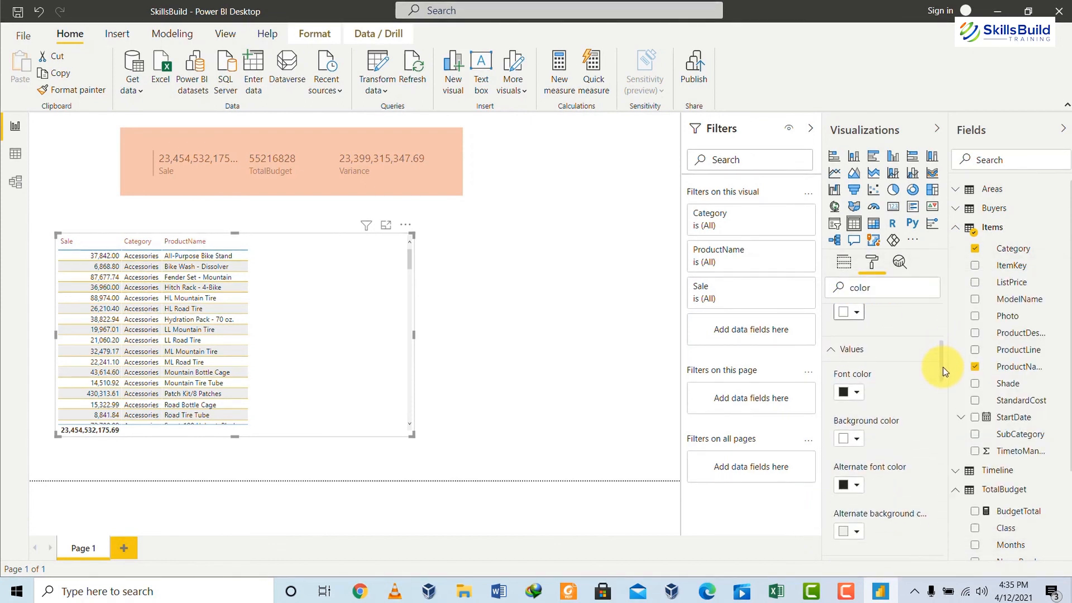
click(854, 395)
click(854, 394)
click(854, 395)
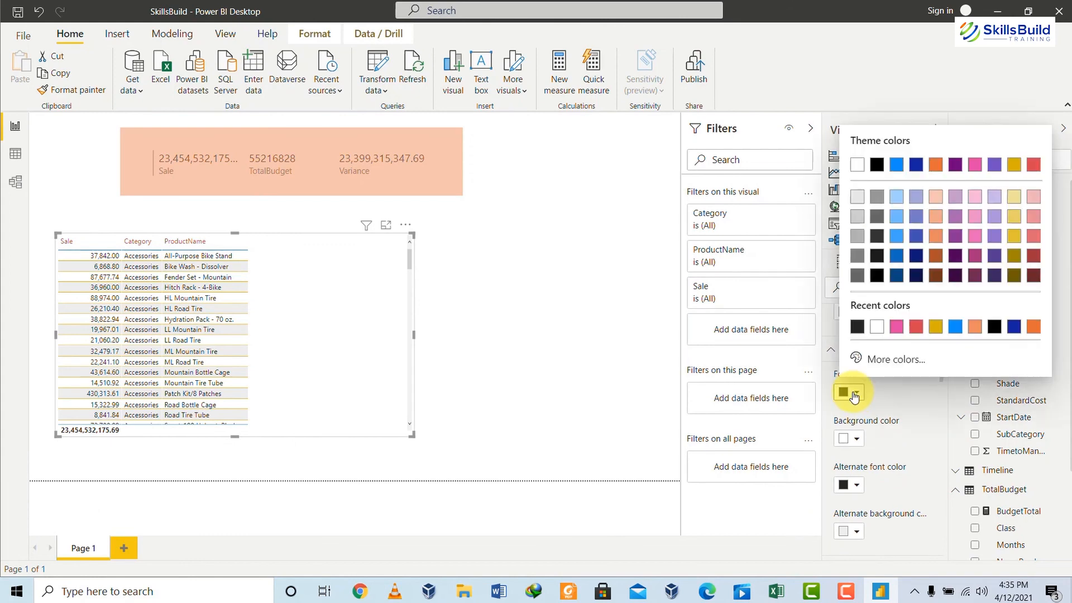
click(854, 395)
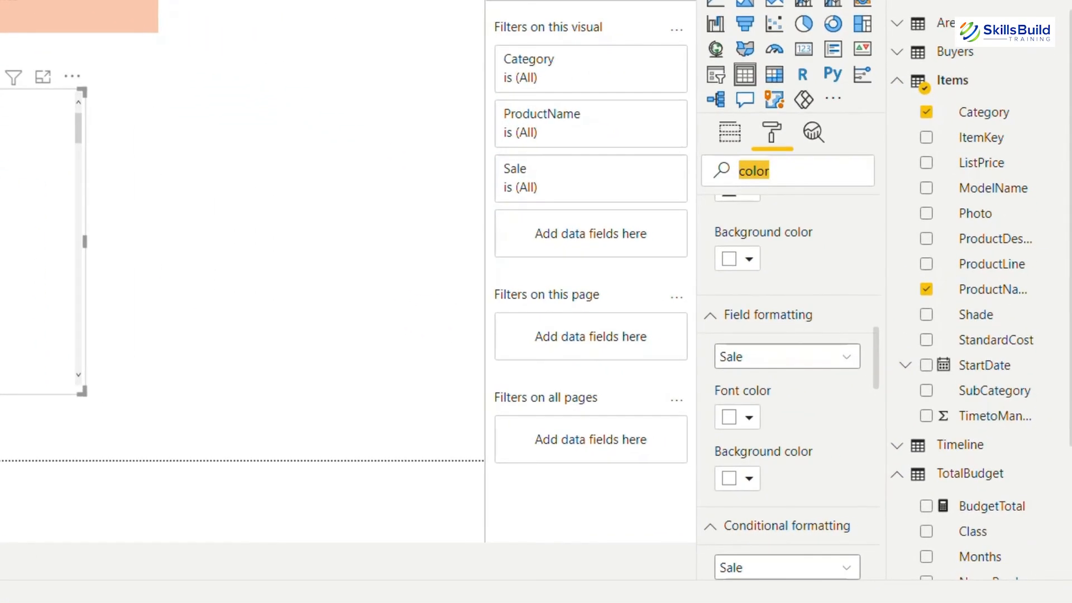
Search the table's format options for size, clear the search and look through the full list of formatting sections.
text(size)
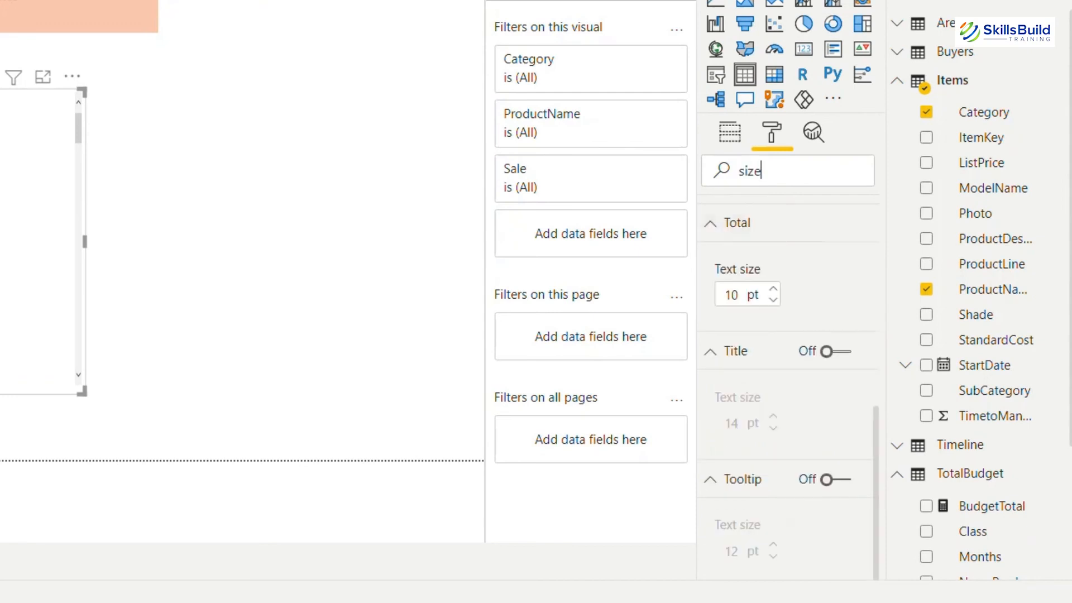
key(BackSpace)
key(BackSpace)
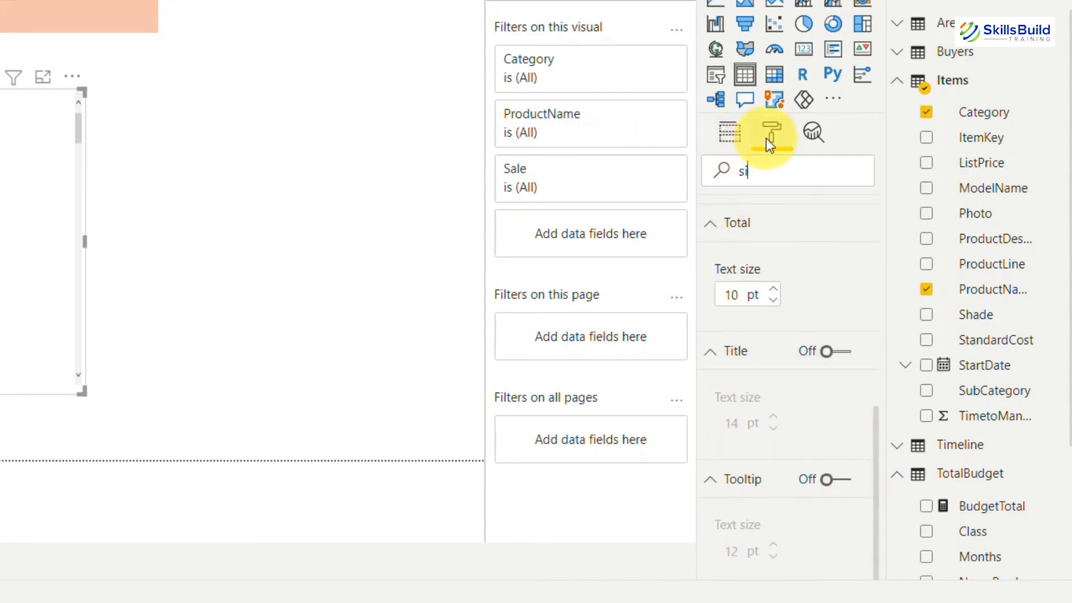
key(BackSpace)
key(BackSpace)
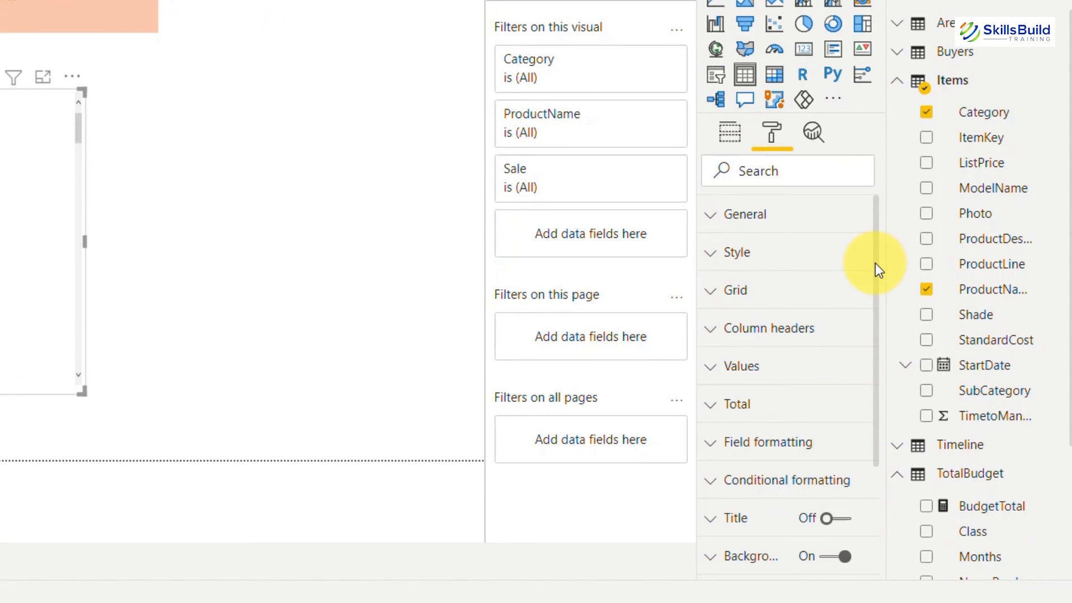
scroll(876, 263, down, 2)
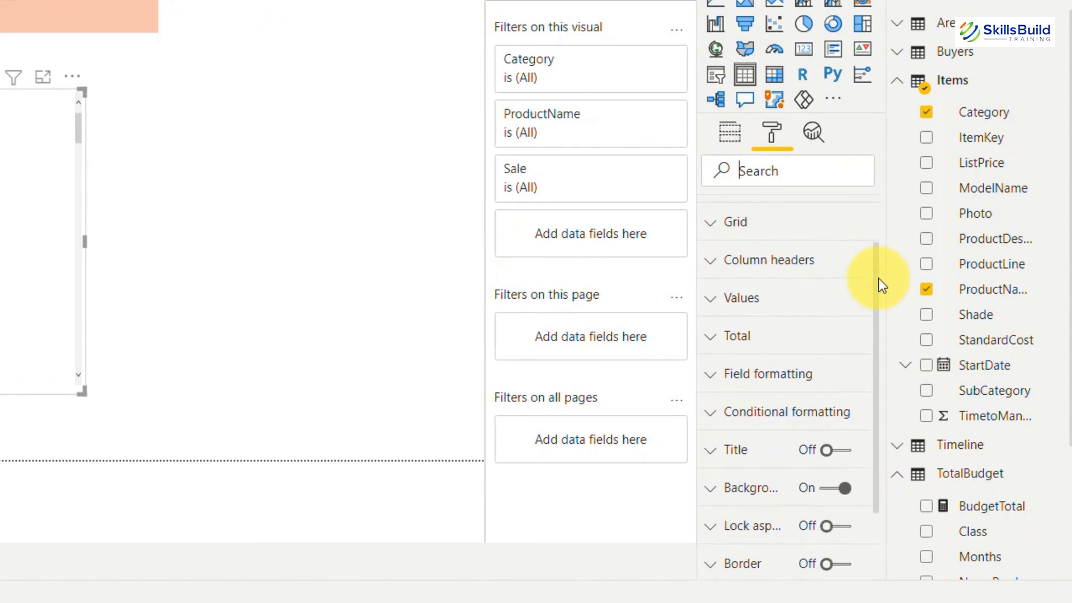
scroll(878, 278, down, 2)
scroll(879, 278, up, 3)
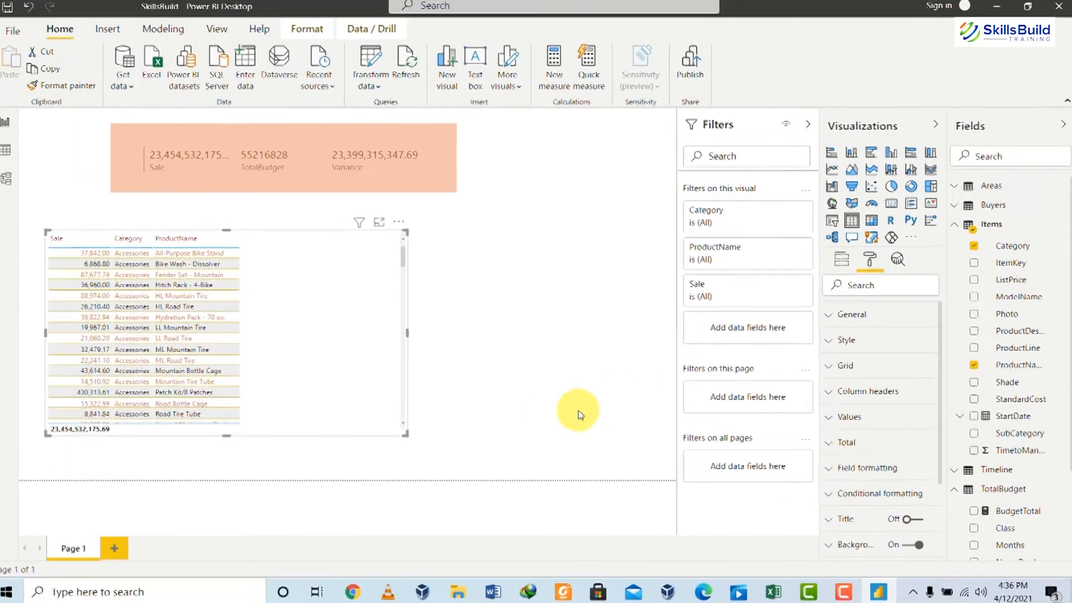
Narrow the table visual to fit its three columns and extend it slightly downward.
drag(406, 434, 266, 464)
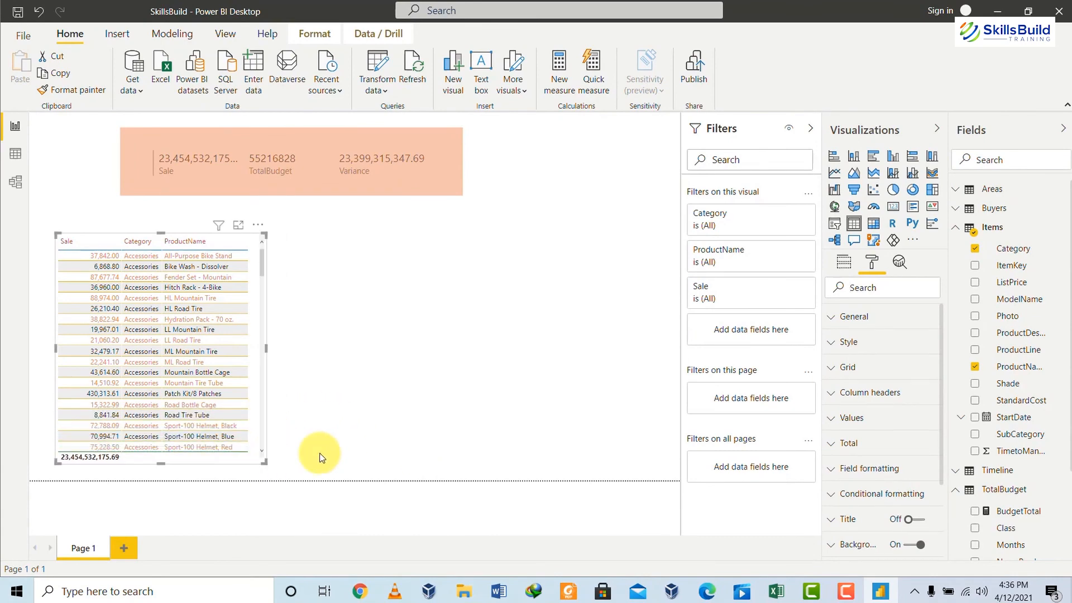